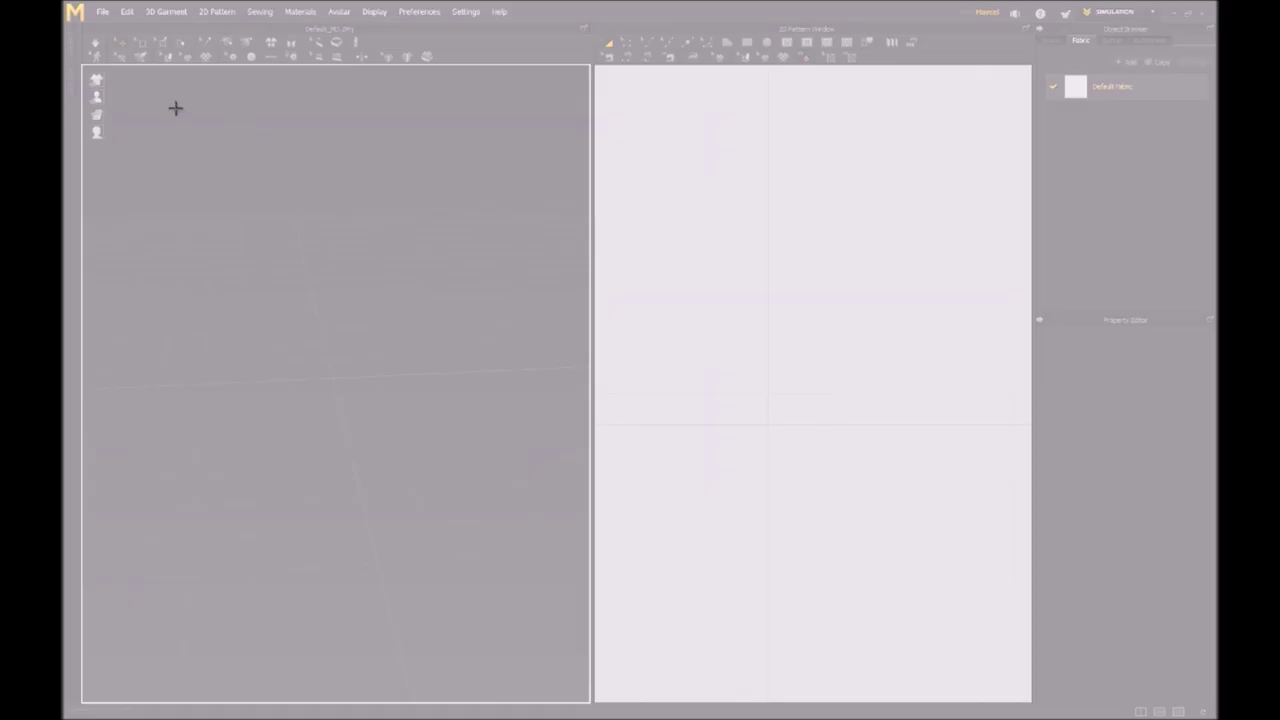
- Capture the workspace with Snipping Tool and sketch two upright walls around a cluster of loose shapes, with arrows pointing inward
left_click_drag(180, 93, 958, 656)
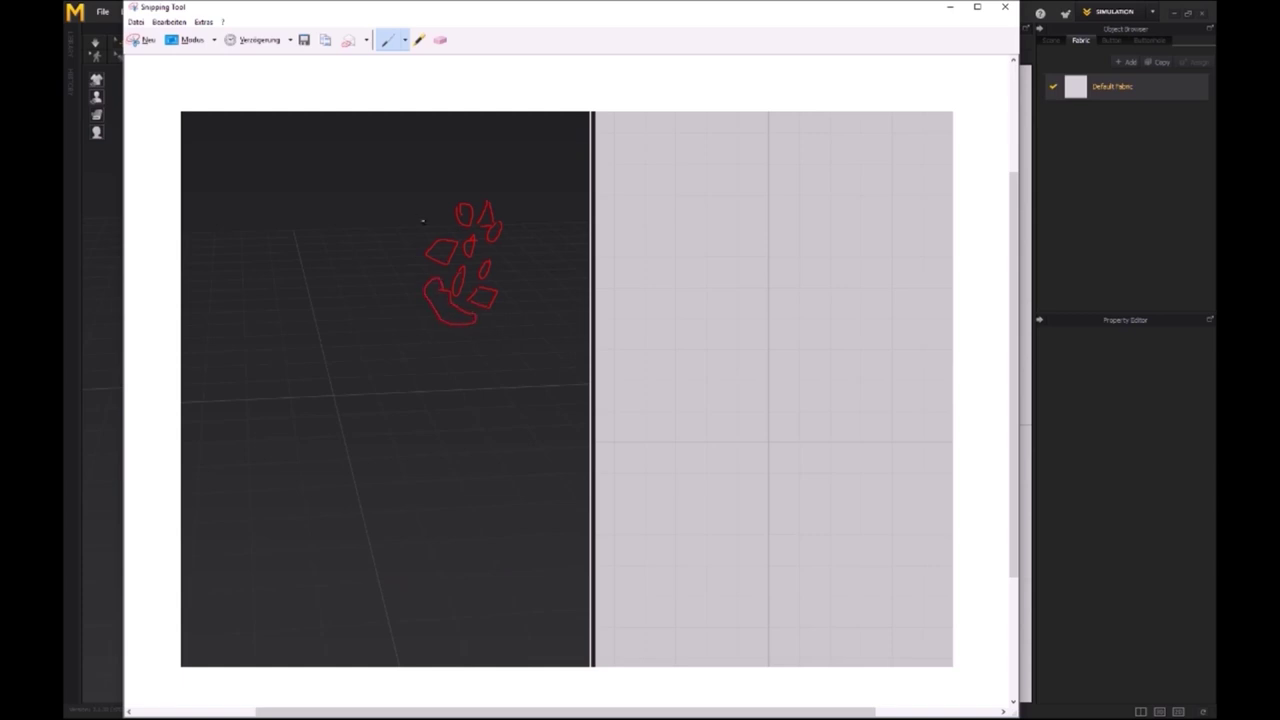
left_click_drag(412, 160, 418, 337)
left_click_drag(528, 160, 520, 345)
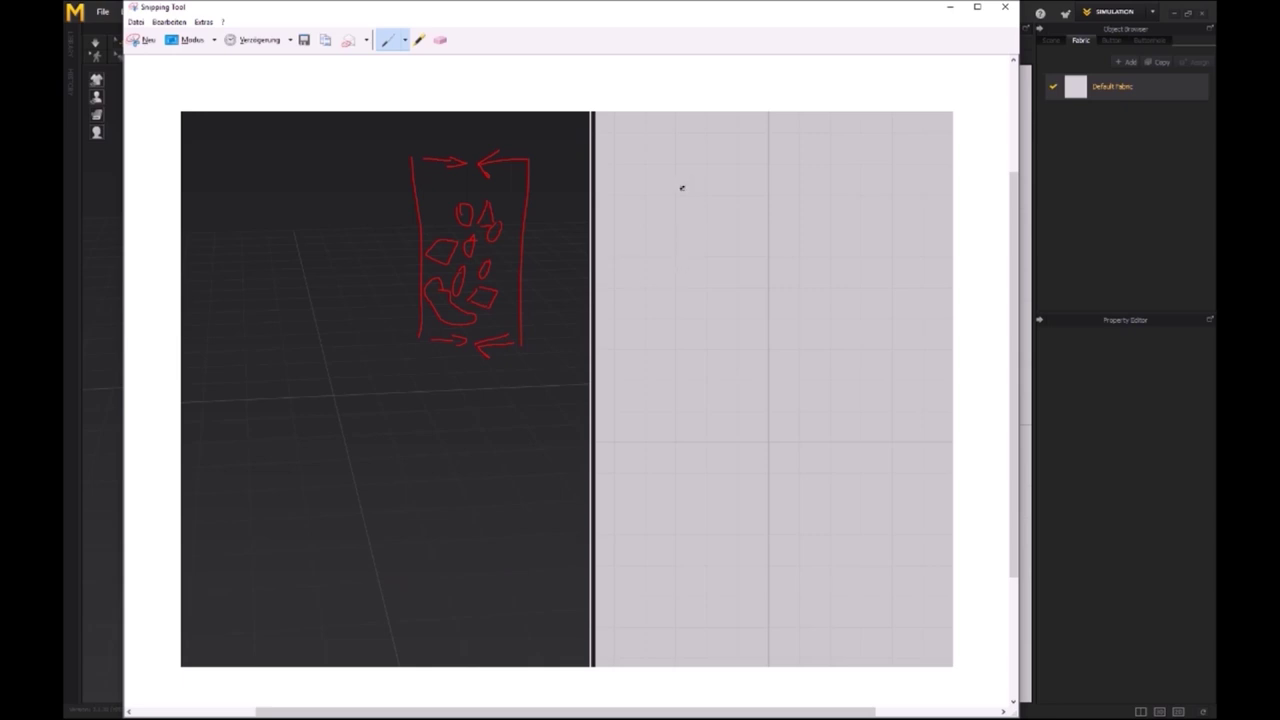
- Sketch a tied, bulging sack outline with inner fold marks beside the first drawing and close Snipping Tool
mouse_move(648, 246)
left_mouse_down()
mouse_move(686, 343)
mouse_move(754, 294)
mouse_move(717, 212)
left_mouse_up()
left_click_drag(665, 246, 681, 251)
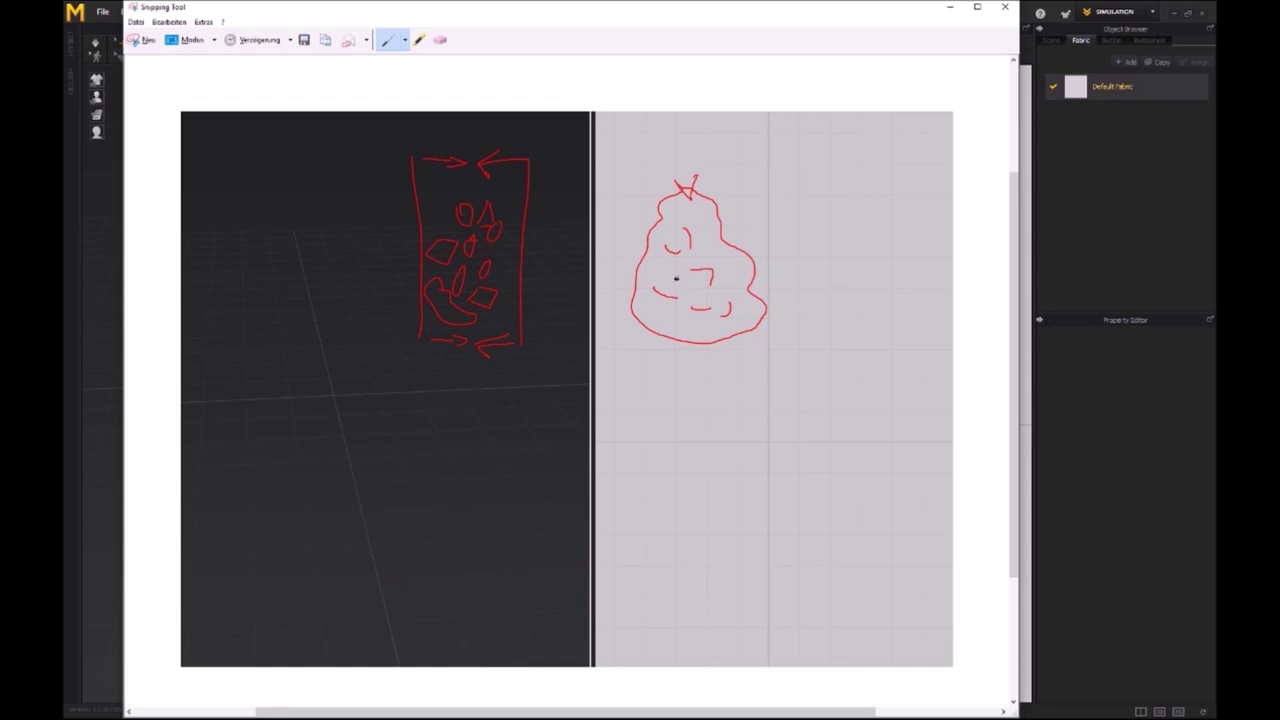
left_click(1005, 8)
- Draw a rectangular pattern about 179 mm wide and 235 mm high and select its panel in 3D
left_click(746, 42)
scroll(809, 389, "down", 3)
left_click_drag(759, 230, 855, 355)
right_click_drag(360, 350, 457, 298)
left_click_drag(457, 298, 383, 298)
right_click_drag(383, 298, 310, 328)
left_click(266, 325)
left_click(327, 323)
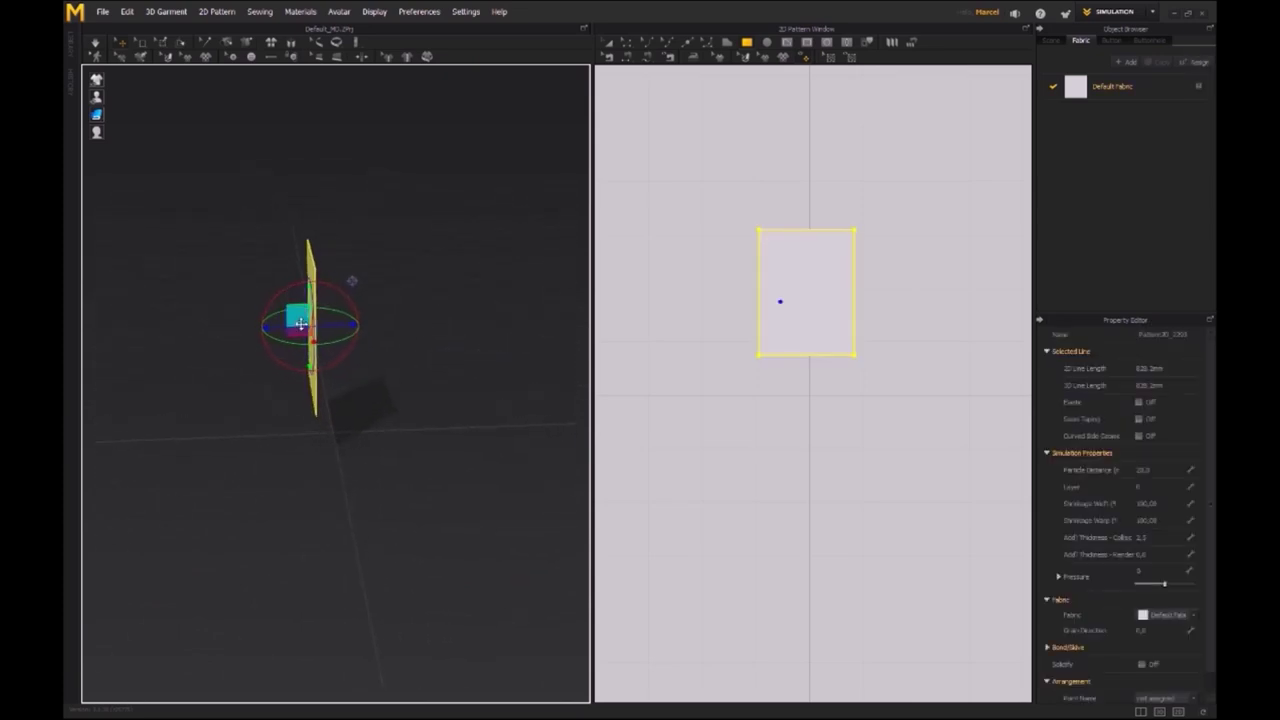
- Duplicate the rectangle beside the original and place the two panels parallel to each other in the 3D space
middle_click_drag(818, 281, 706, 286)
right_click_drag(338, 363, 340, 428)
left_click_drag(247, 441, 205, 444)
right_click_drag(276, 373, 207, 483)
left_click_drag(207, 483, 370, 356)
left_click(438, 431)
right_click_drag(438, 431, 556, 371)
- Change the default fabric's material color to a medium grey
left_click(1079, 88)
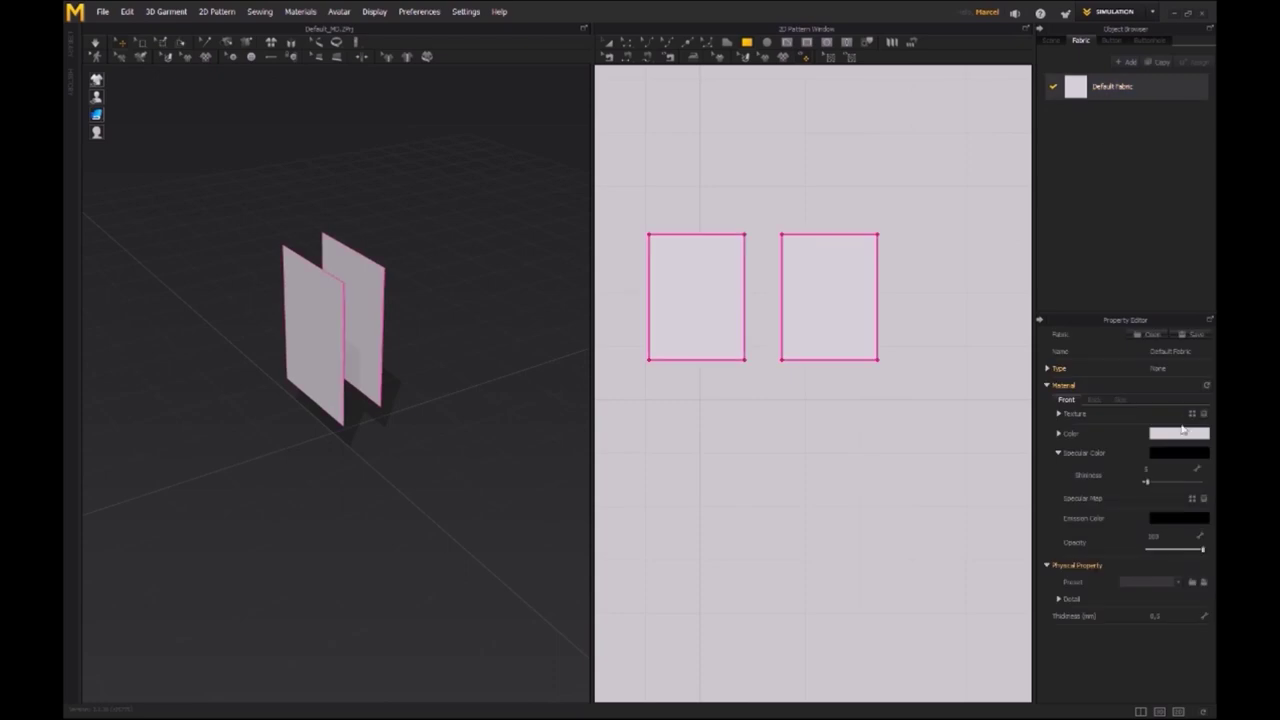
left_click(1175, 433)
left_click_drag(436, 233, 414, 238)
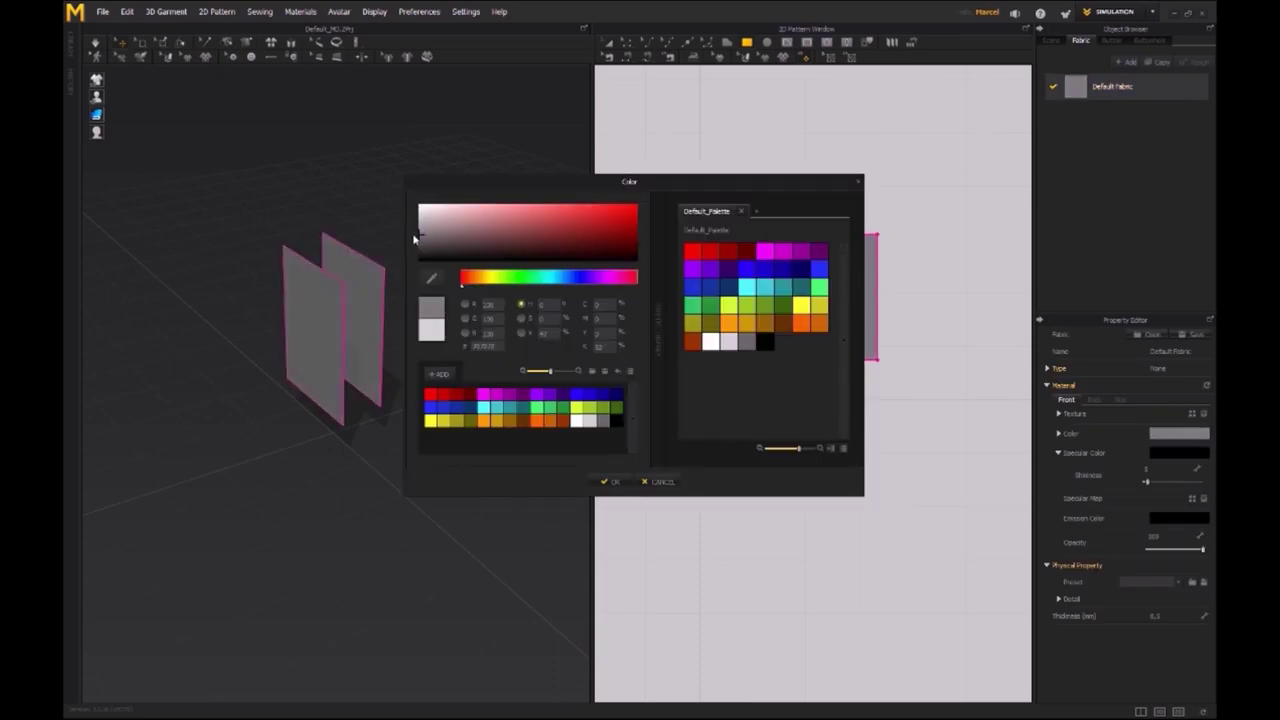
left_click(608, 481)
- Adjust the gap between the two parallel panels by moving the second one in 3D
right_click_drag(386, 391, 379, 435)
left_click(300, 425)
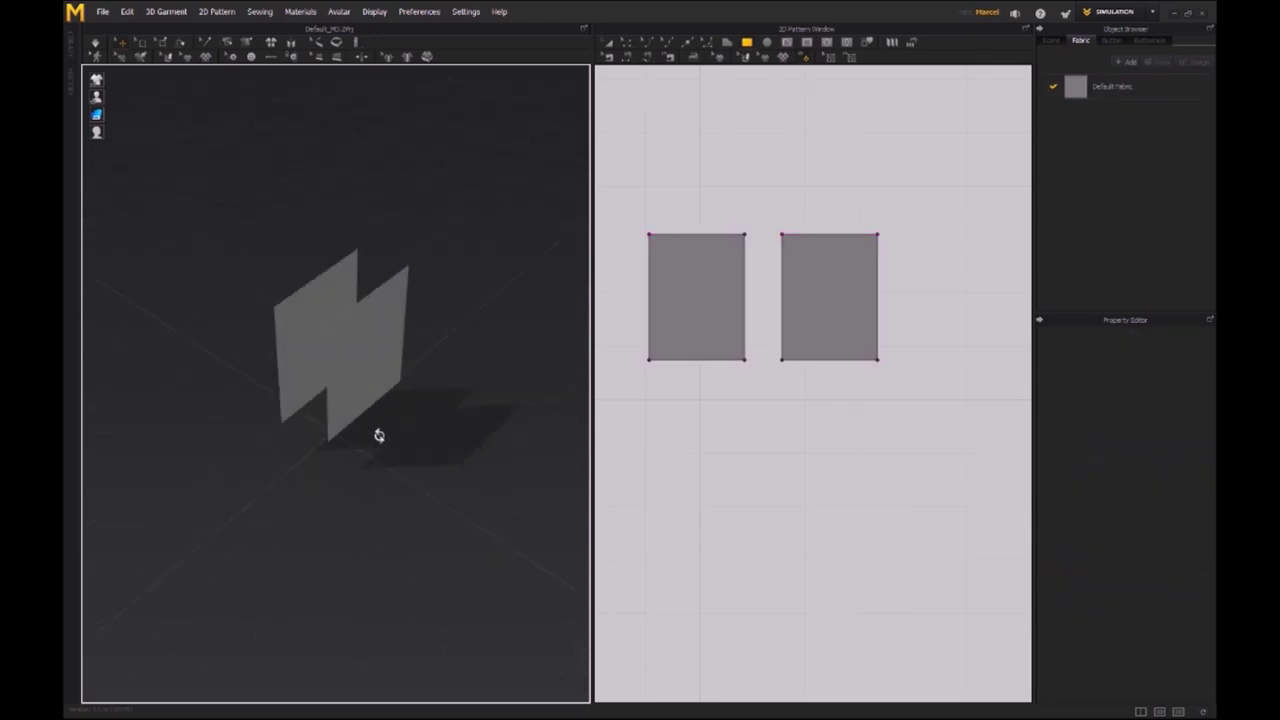
left_click(358, 372)
right_click_drag(358, 372, 417, 403)
left_click_drag(336, 384, 358, 394)
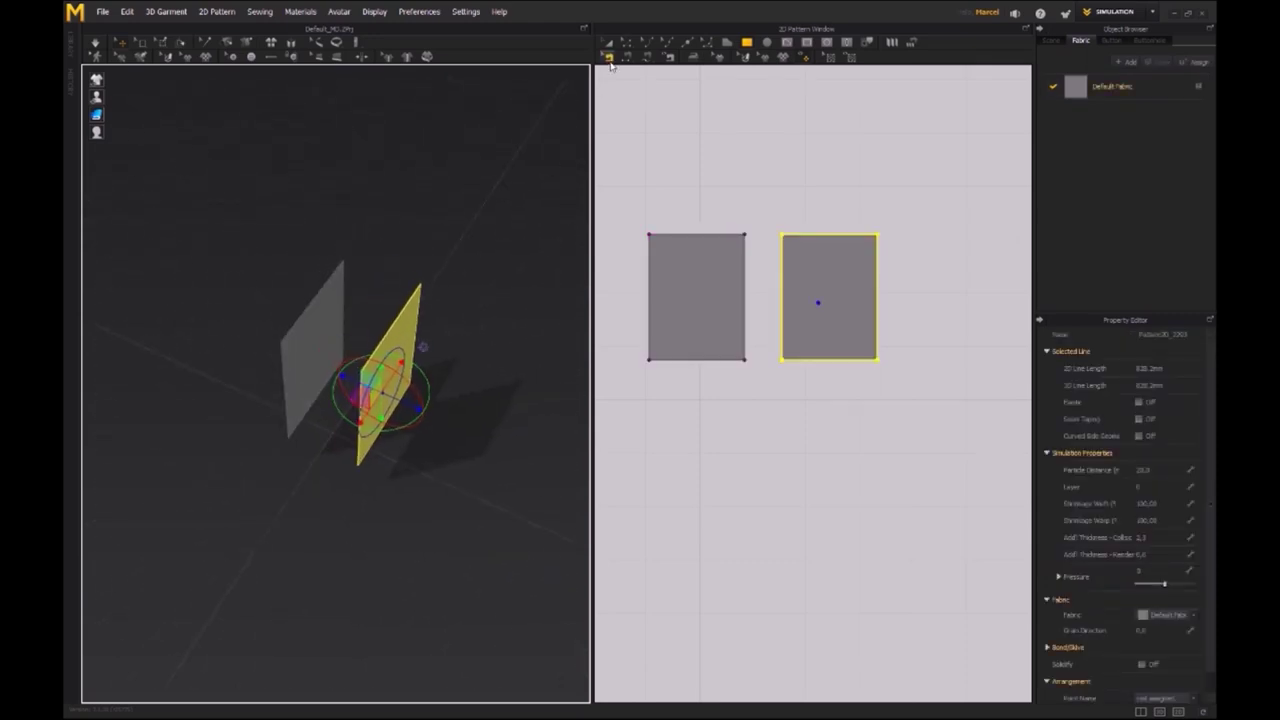
- Sew all four matching edges of the two rectangles together with Segment Sewing and simulate
left_click(629, 58)
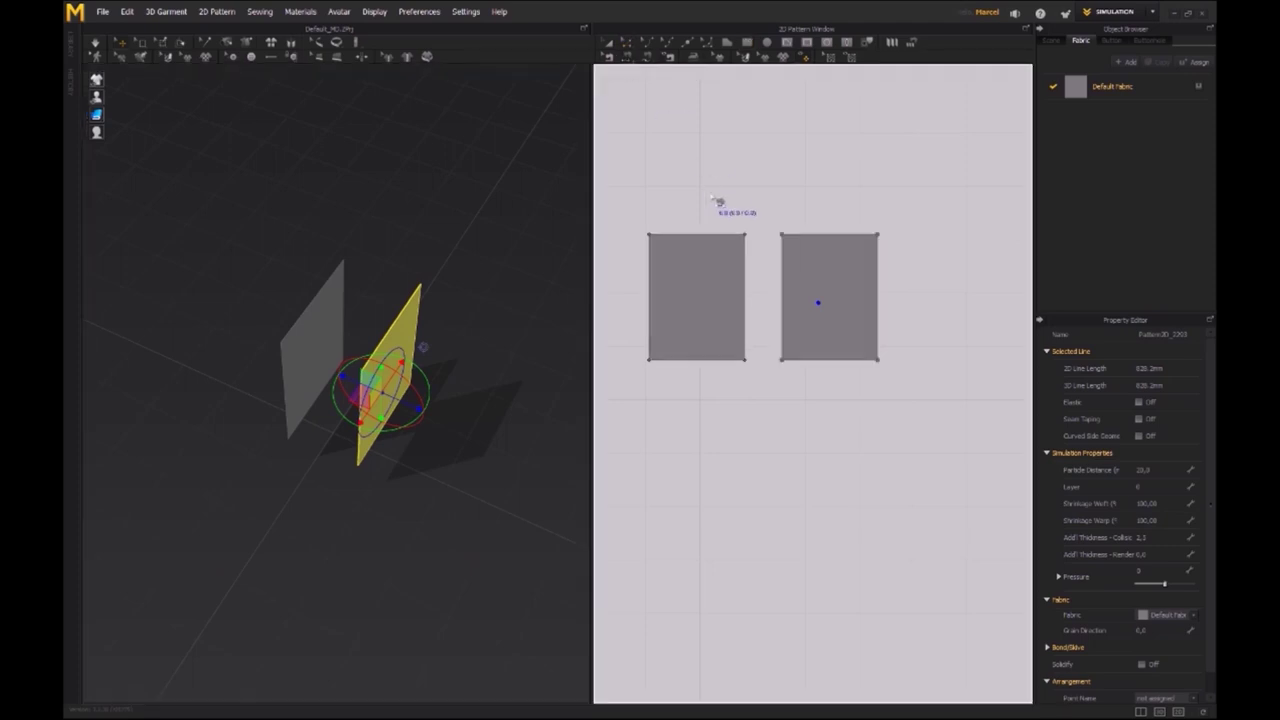
left_click(737, 236)
left_click(826, 236)
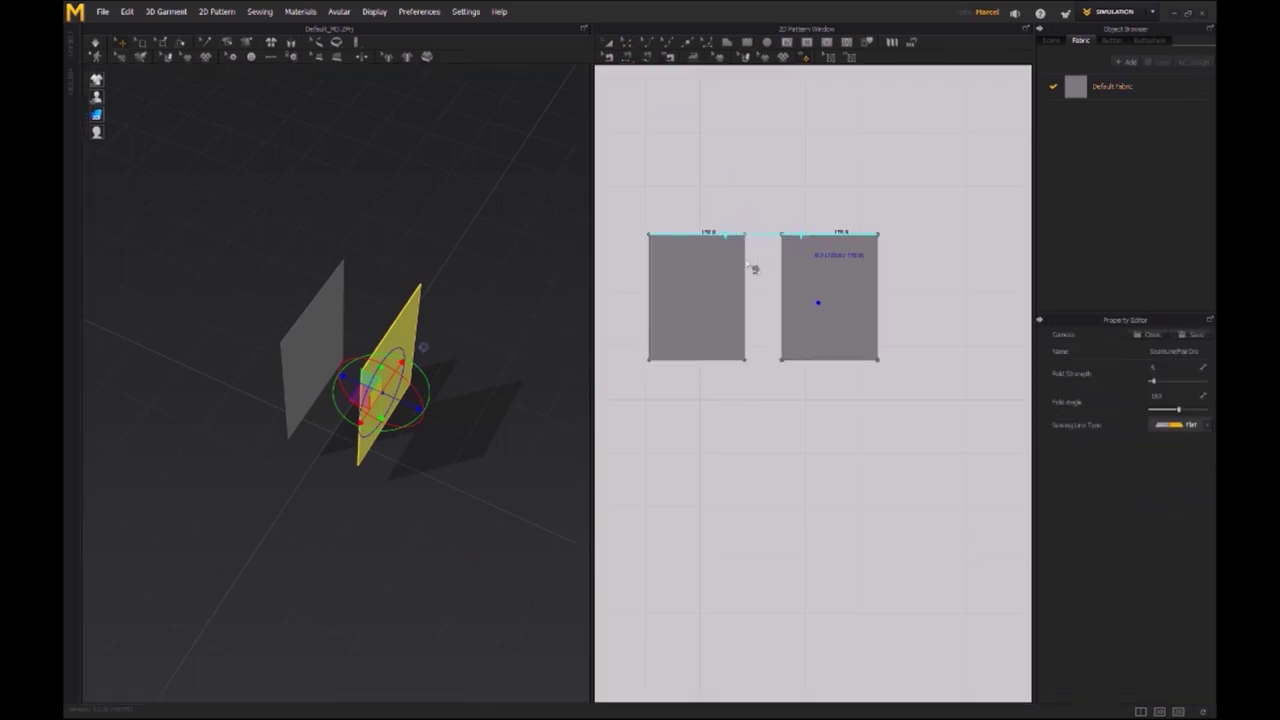
left_click(752, 268)
left_click(786, 270)
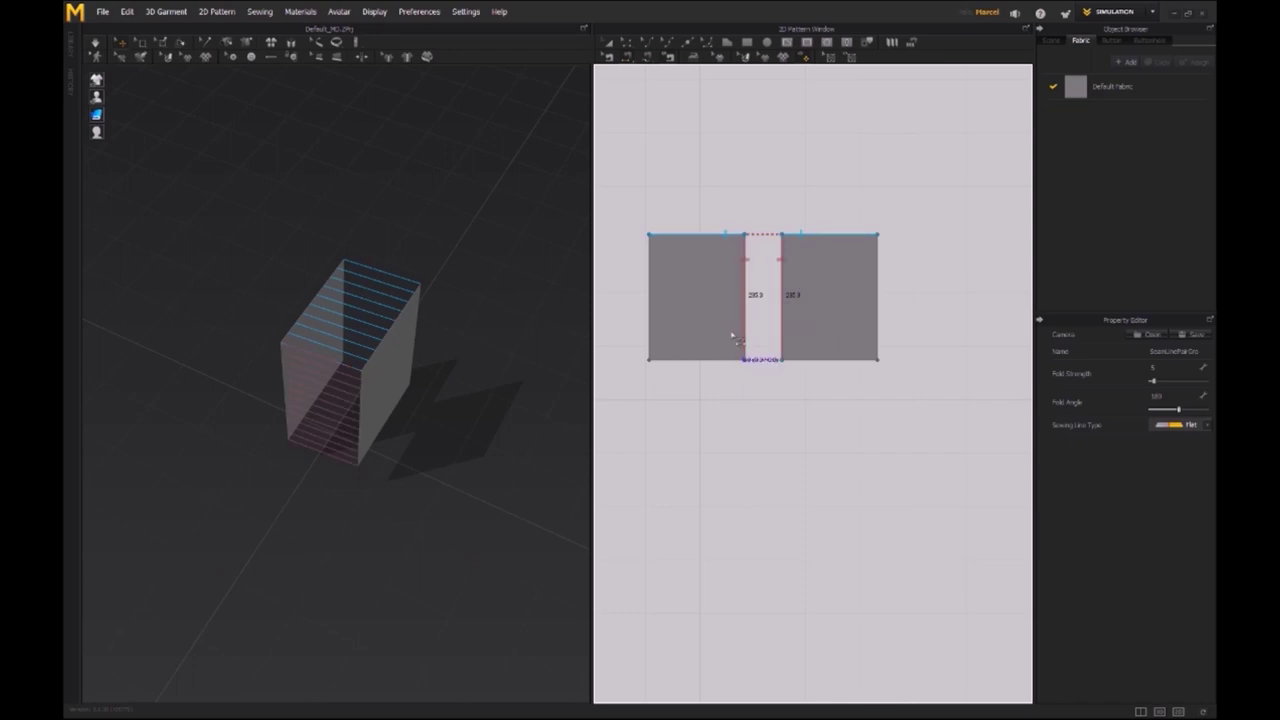
left_click(651, 259)
left_click(878, 272)
left_click(731, 362)
left_click(803, 370)
right_click_drag(494, 420, 461, 347)
key("space")
- Set the pressure of both rectangular panels to 5 and run the simulation to inflate them
key("a")
left_click(682, 252)
left_click(822, 300, "shift")
left_click(1155, 571)
type("5")
key("Return")
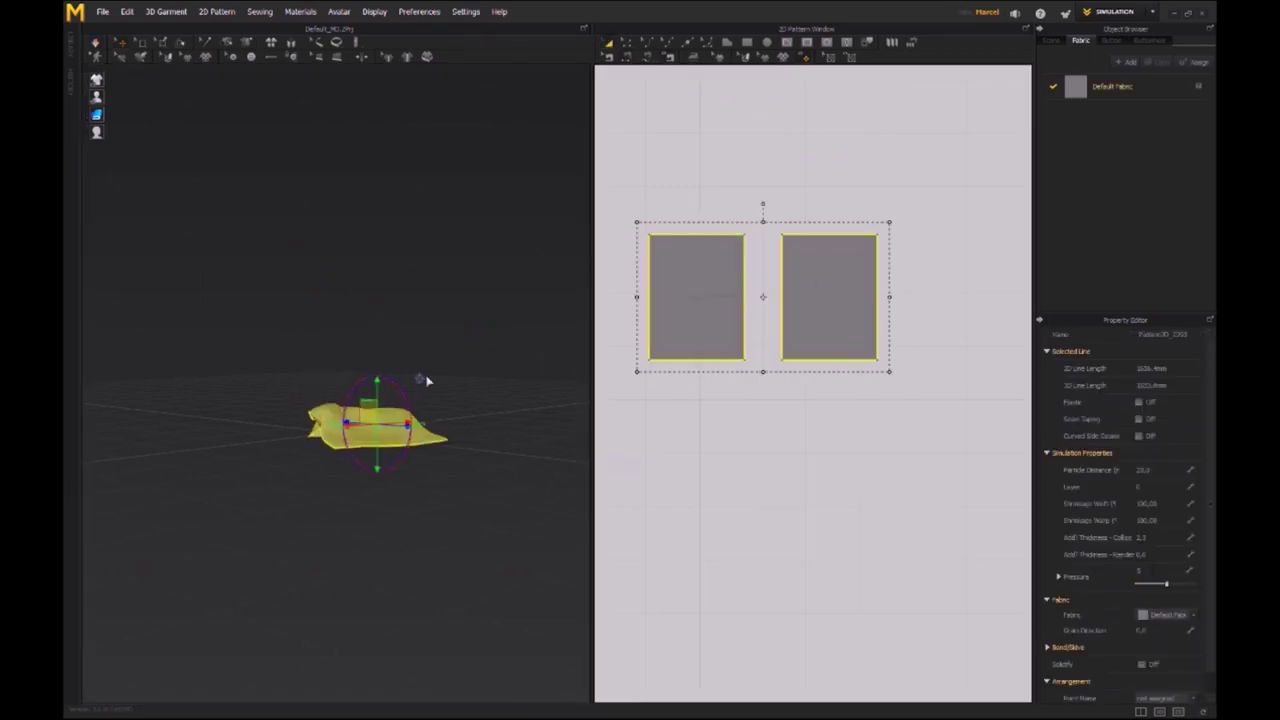
key("space")
- Pull the inflated pillow around in 3D during simulation to test how it deforms
left_click_drag(386, 400, 351, 438)
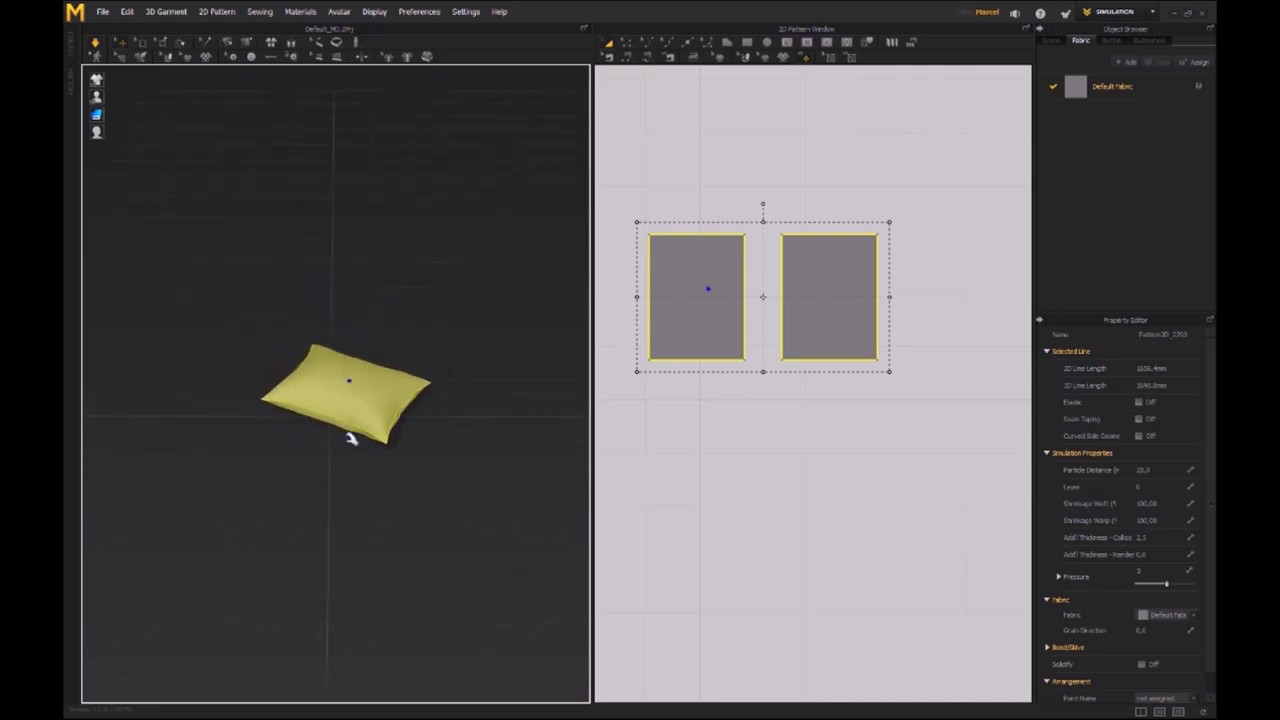
right_click_drag(351, 438, 422, 450)
scroll(423, 403, "up", 5)
right_click_drag(289, 431, 317, 422)
left_click_drag(314, 389, 343, 397)
right_click_drag(343, 397, 374, 389)
mouse_move(350, 384)
left_mouse_down()
mouse_move(338, 293)
mouse_move(336, 388)
left_mouse_up()
right_click_drag(336, 388, 338, 398)
left_click_drag(350, 374, 323, 463)
mouse_move(329, 383)
left_mouse_down()
mouse_move(309, 263)
mouse_move(327, 408)
left_mouse_up()
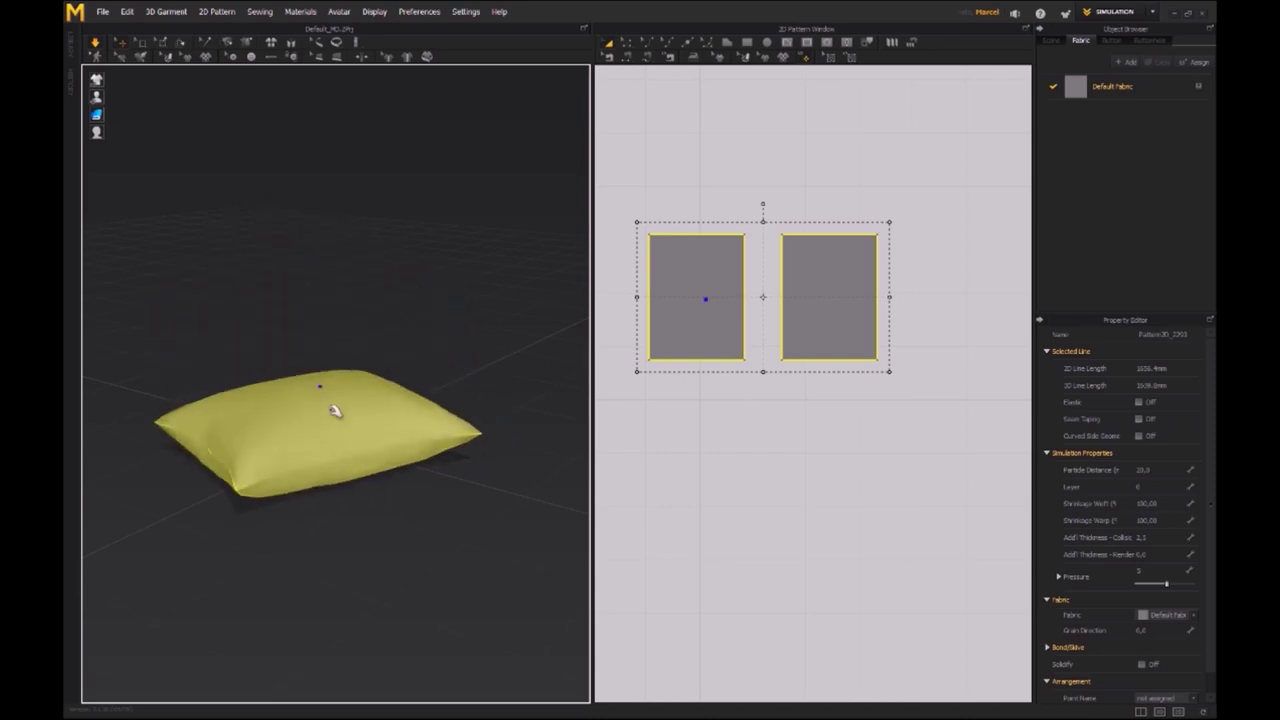
- Apply the D_Leather physical property preset to the default fabric
left_click(1168, 87)
left_click(1182, 583)
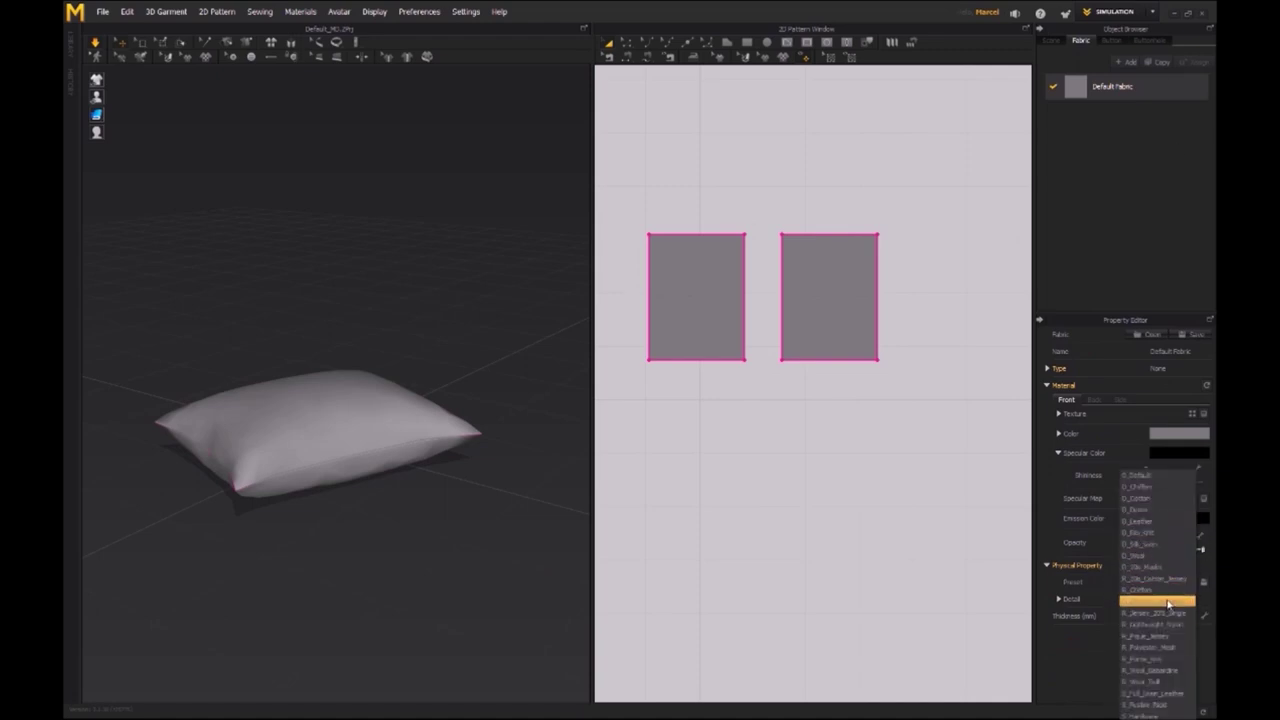
left_click(1170, 527)
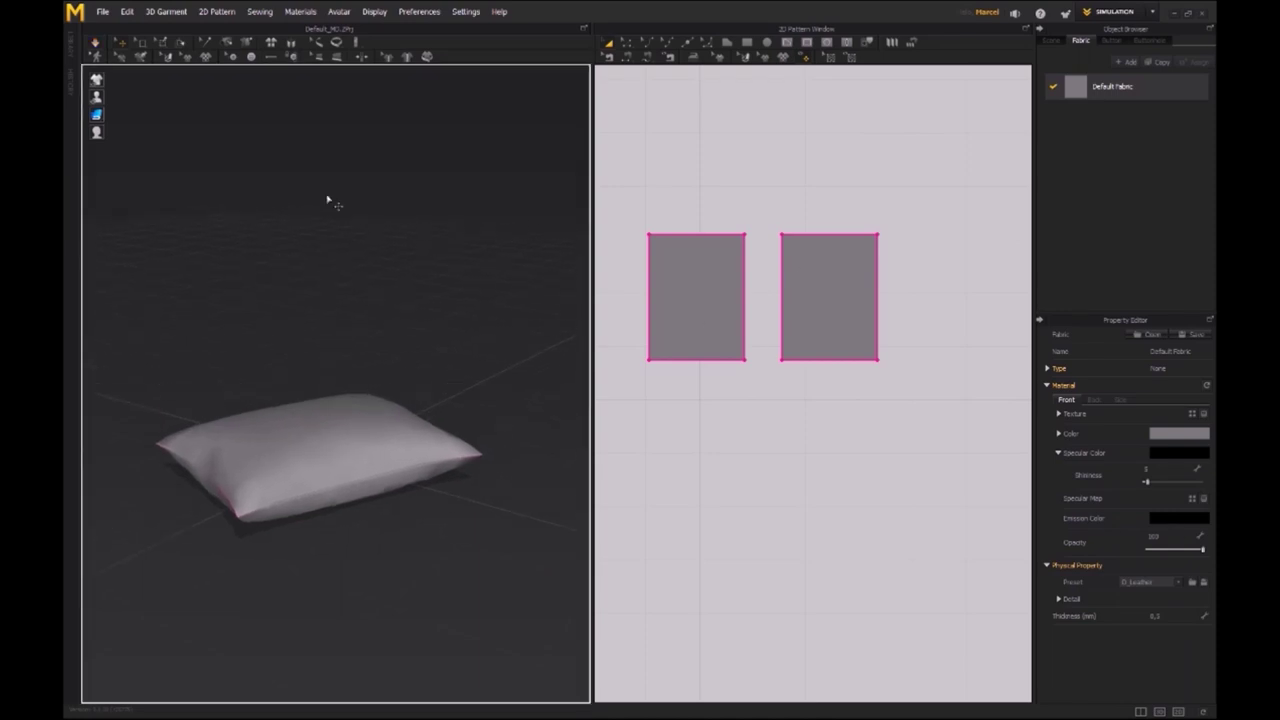
- Simulate the pillow with the leather preset while pulling it to a new spot on the ground
left_click_drag(350, 432, 325, 312)
right_click_drag(325, 312, 395, 406)
scroll(395, 406, "down", 2)
key("space")
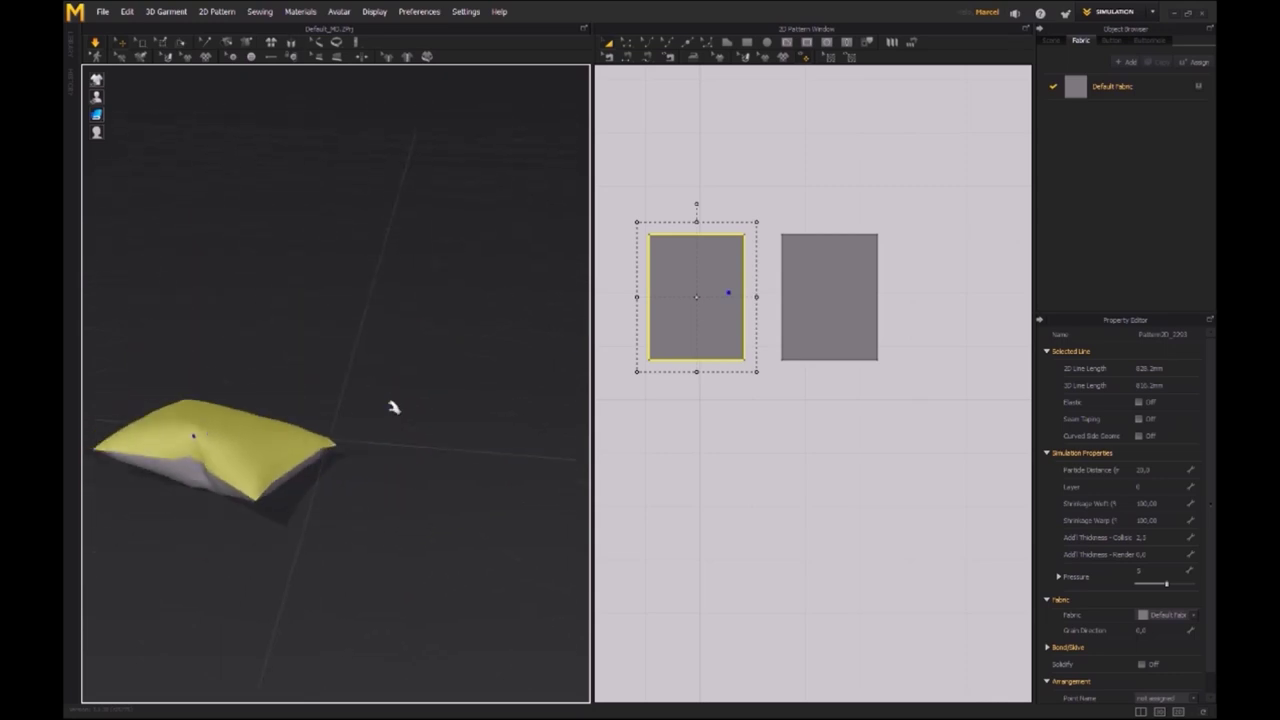
- Select both rectangular panels and lift the pillow high above the ground in 3D
middle_click_drag(257, 331, 326, 331)
scroll(688, 339, "down", 3)
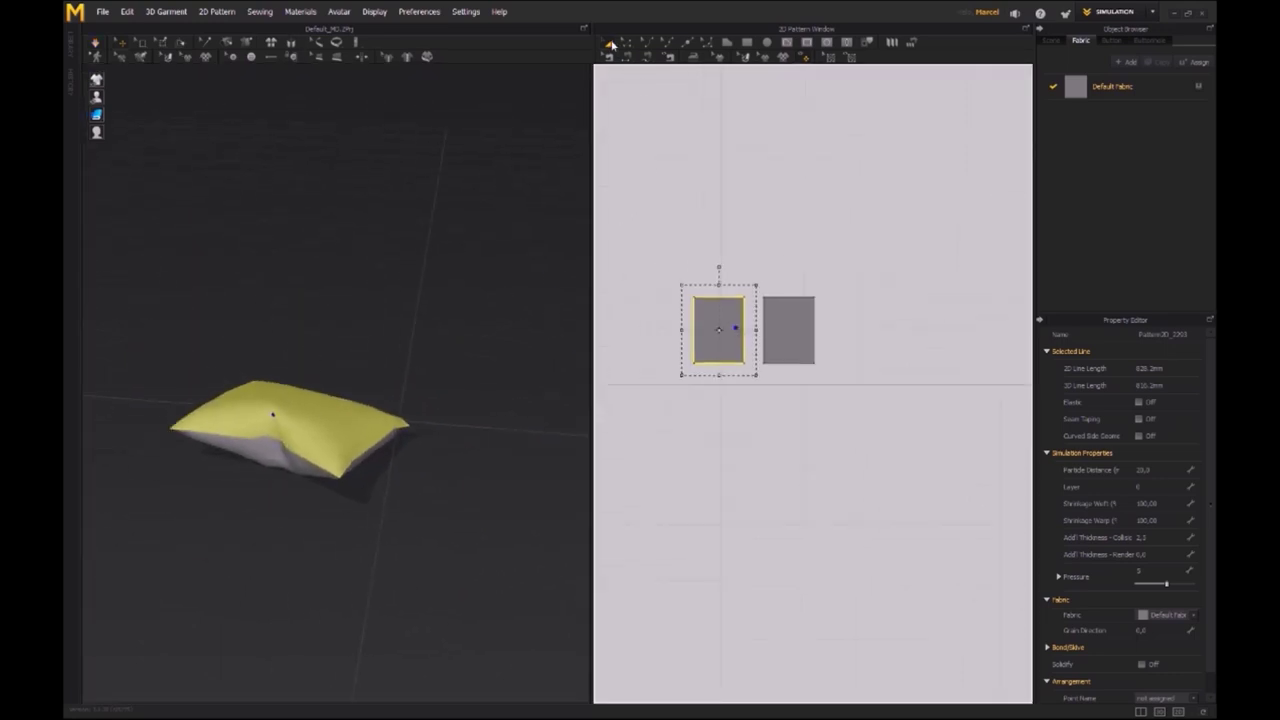
left_click(806, 240)
left_click(718, 321)
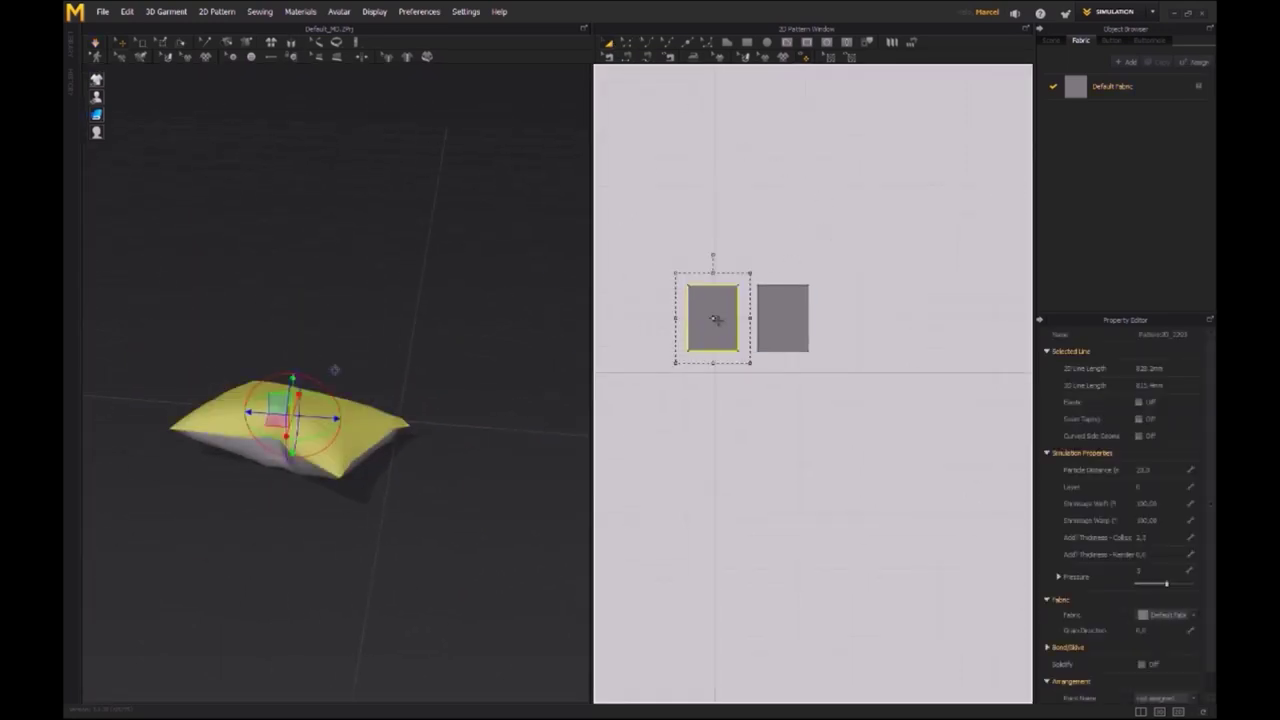
left_click(788, 328, "shift")
scroll(780, 345, "down", 1)
left_click_drag(276, 404, 357, 97)
- Duplicate the two sewn panels above the originals and resize the copies to a wider, lower rectangle
middle_click_drag(787, 333, 797, 395)
left_click_drag(731, 366, 733, 220)
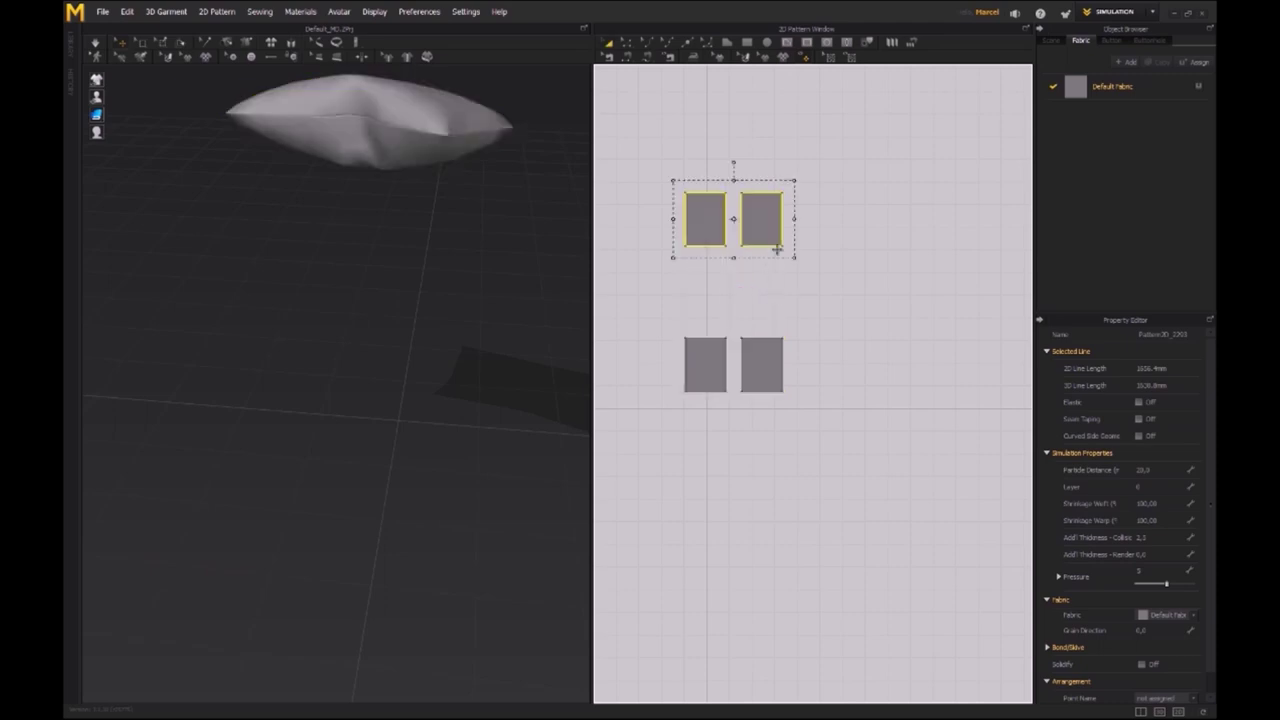
left_click_drag(797, 261, 822, 272)
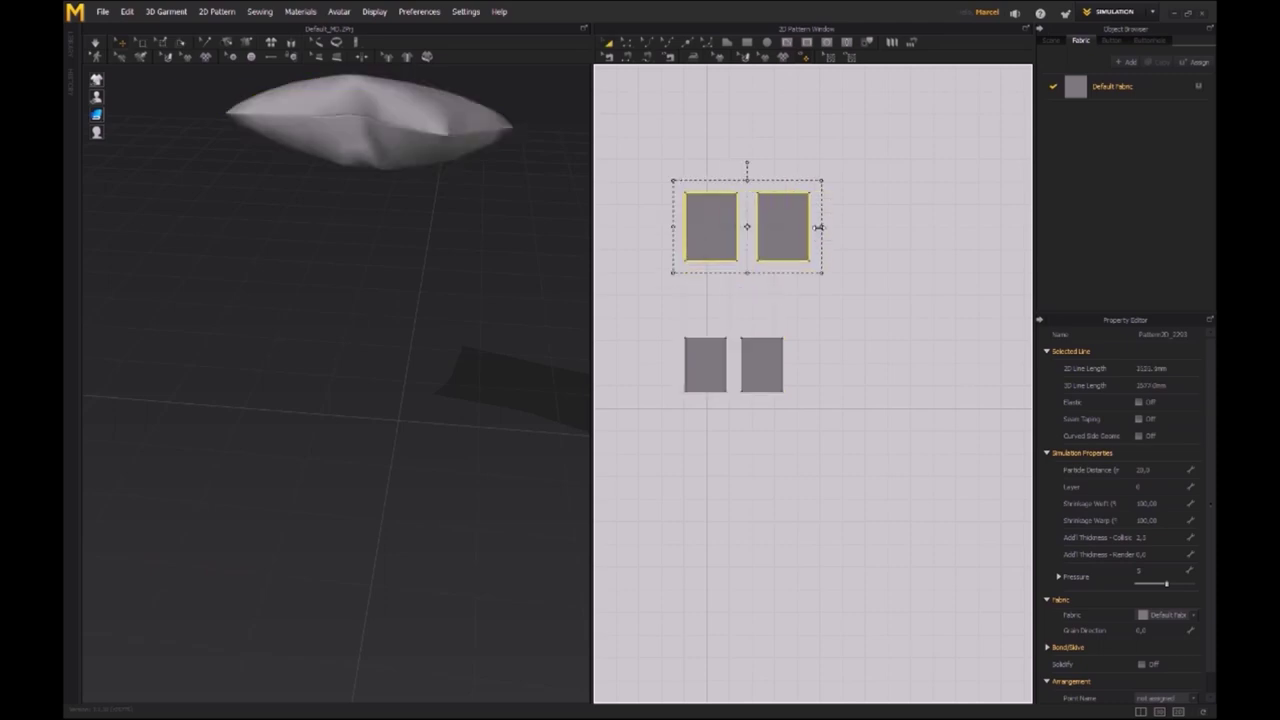
left_click_drag(831, 227, 847, 227)
left_click_drag(755, 181, 757, 209)
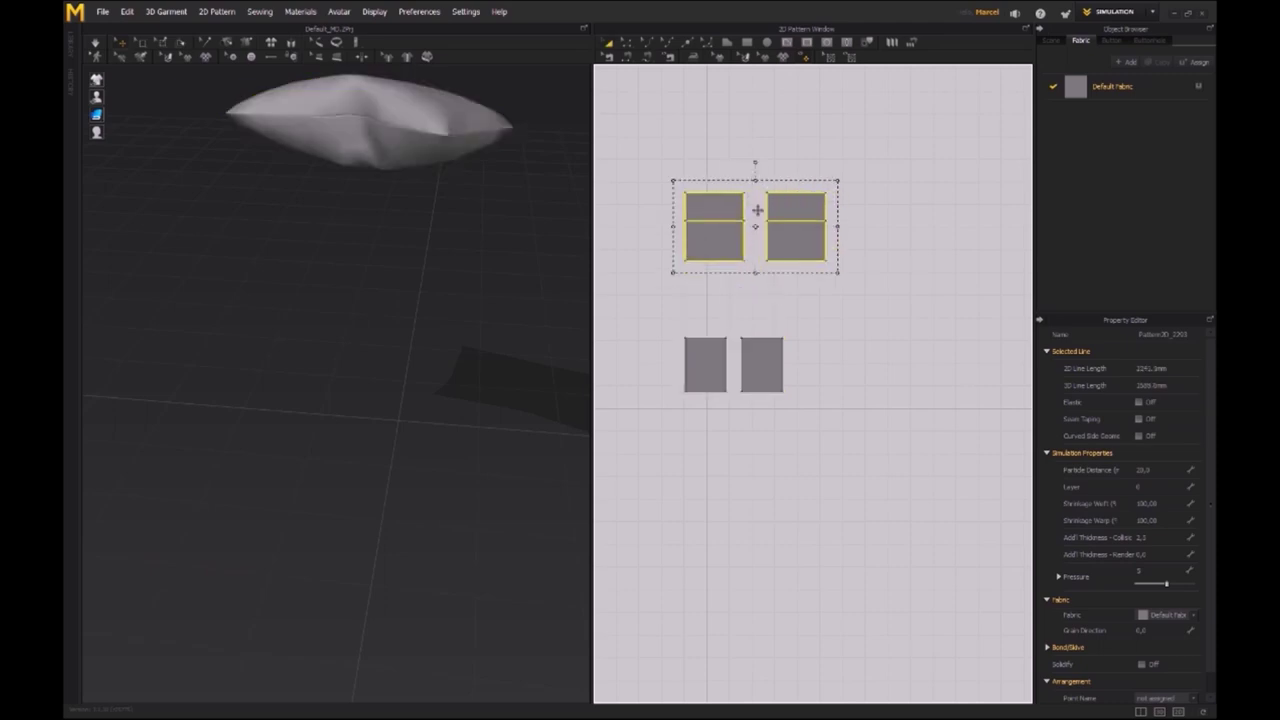
- Simulate both pillows so they inflate and settle on the ground
right_click_drag(386, 263, 459, 370)
key("space")
scroll(461, 372, "down", 3)
middle_click_drag(424, 390, 386, 437)
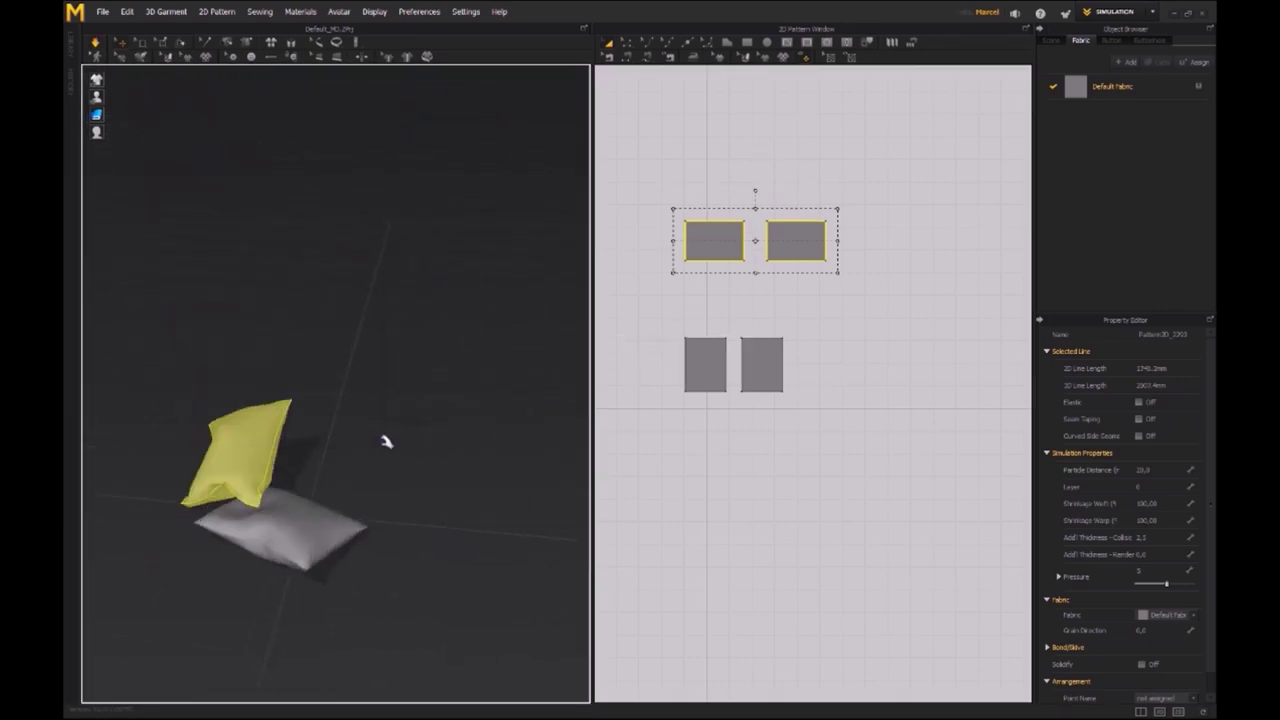
key("space")
- Duplicate the wide pair of panels above itself and resize the copies to nearly square
middle_click_drag(705, 283, 737, 286)
left_click_drag(800, 262, 738, 180)
left_click_drag(643, 160, 693, 159)
left_click_drag(821, 200, 853, 207)
- Simulate the third pillow and pull it down toward the other two
right_click_drag(375, 300, 422, 263)
key("space")
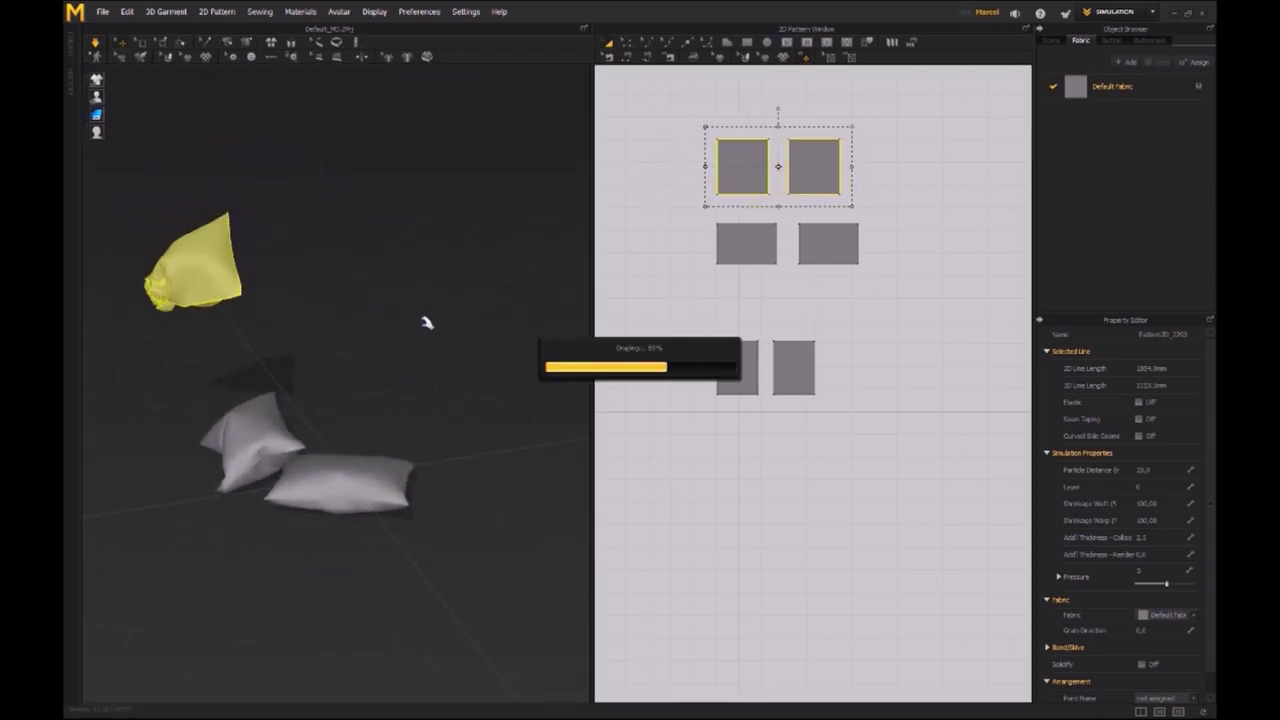
left_click_drag(205, 383, 289, 369)
- Shrink the third pair of panels and place a copy of it on the same row to its left
left_click_drag(706, 126, 757, 157)
middle_click_drag(807, 194, 834, 220)
key("ctrl+c")
key("ctrl+v")
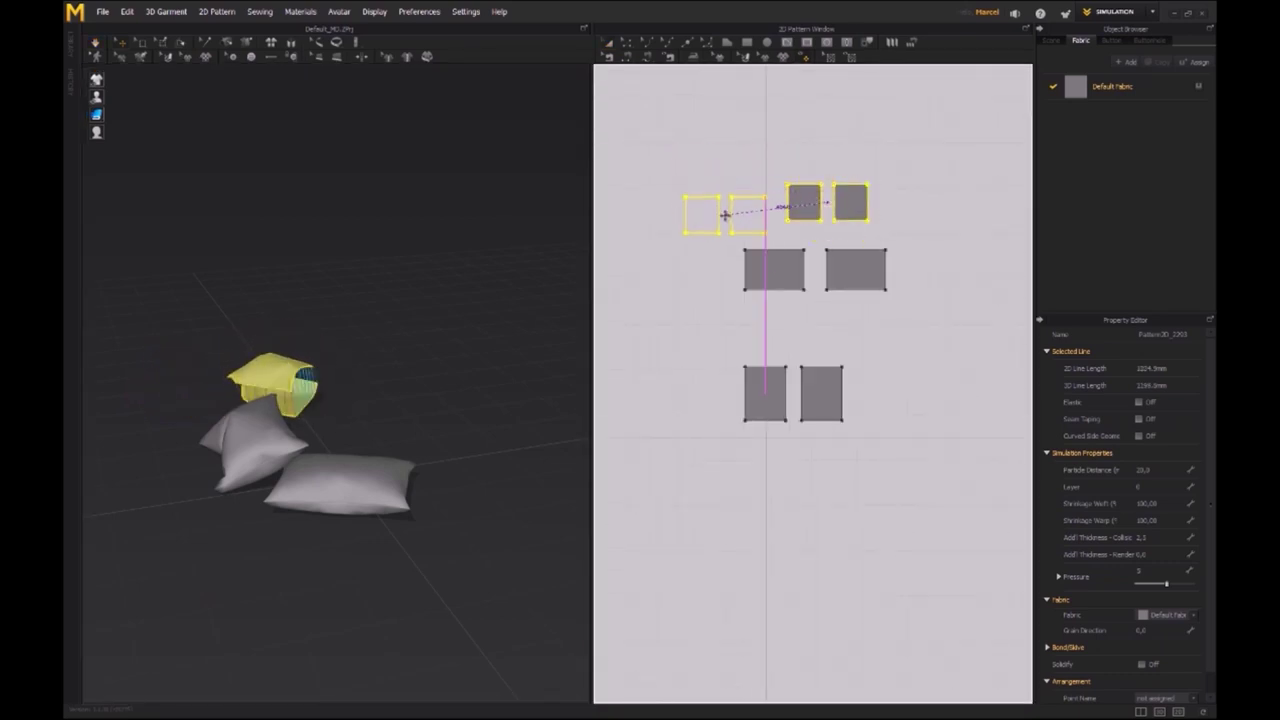
left_click(717, 202)
- Paste another small pair above the left one and stretch it into tall rectangles
key("ctrl+v")
left_click(724, 124)
left_click_drag(718, 98, 721, 73)
middle_click_drag(721, 73, 728, 98)
middle_click_drag(804, 162, 768, 195)
- Copy the tall pair of panels and place the duplicate to its right
key("ctrl+c")
key("ctrl+v")
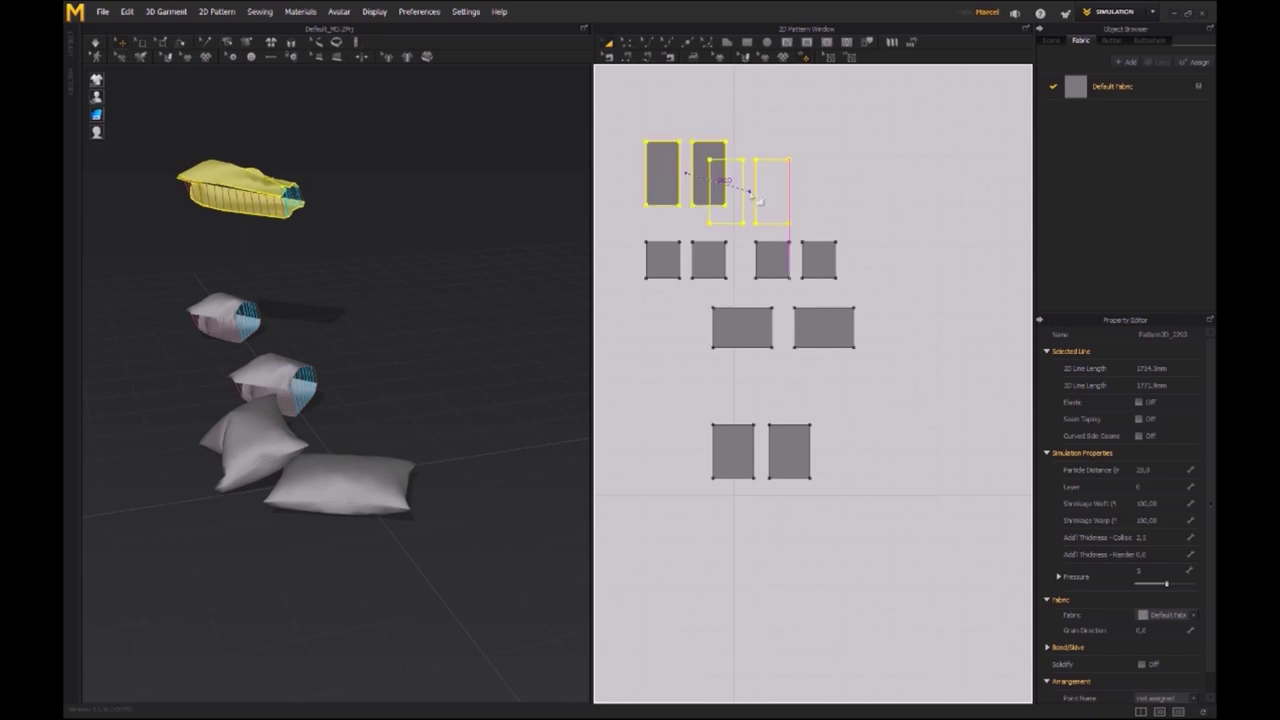
left_click(800, 196)
- Simulate all the new pillows so they drop to the ground, and pull one of the tall ones aside
right_click_drag(260, 314, 383, 457)
key("space")
middle_click_drag(383, 457, 443, 409)
right_click_drag(443, 409, 403, 371)
left_click_drag(403, 371, 517, 352)
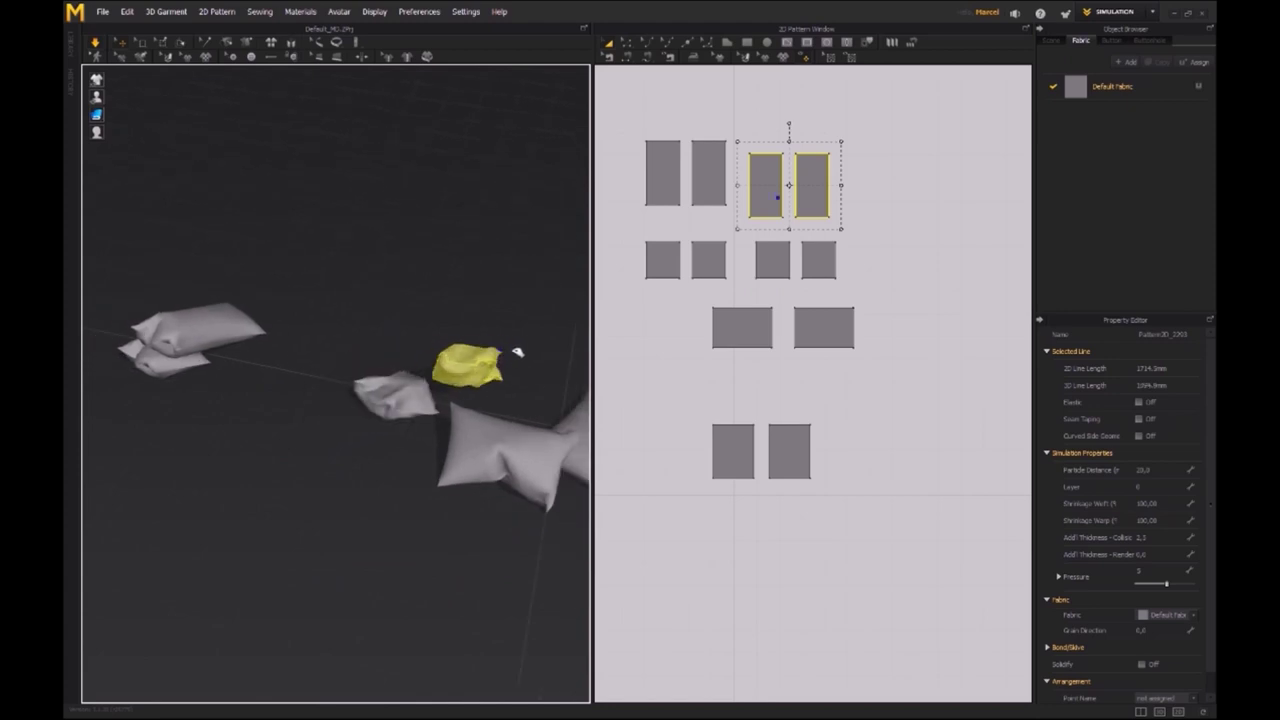
- Draw a circular pattern beside the rectangles and place a copy level with it to its right
scroll(800, 212, "up", 4)
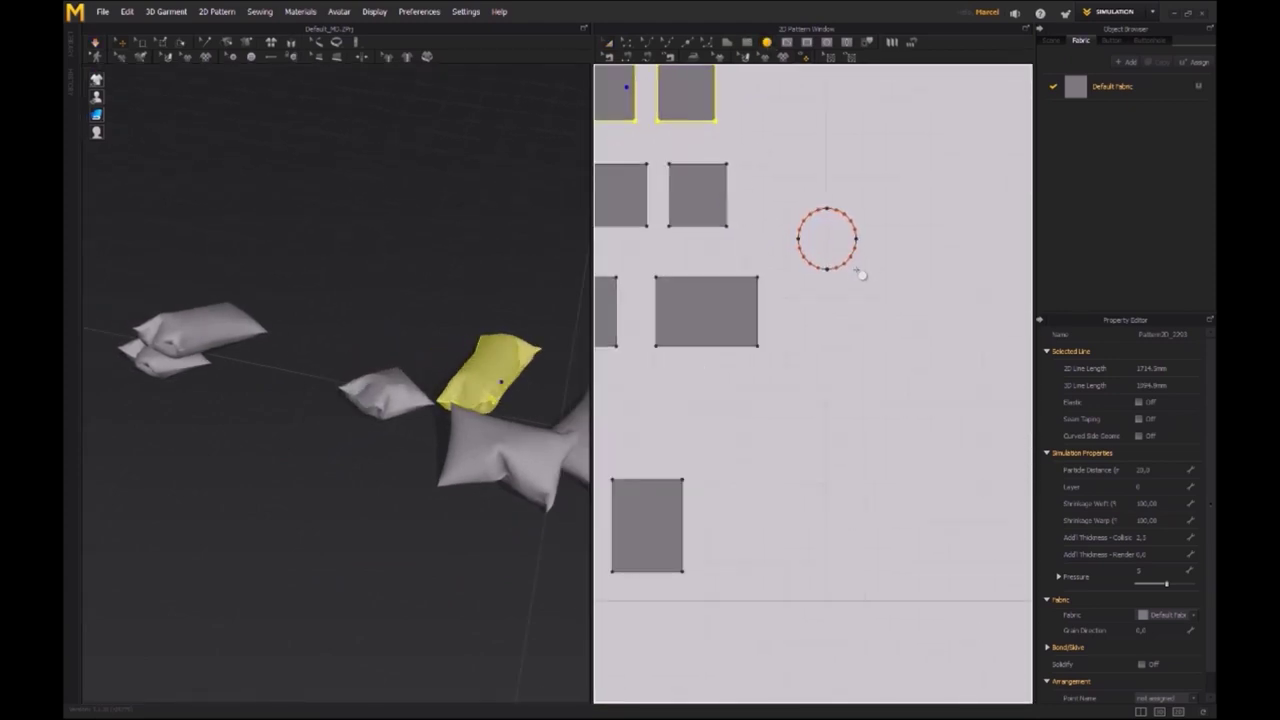
left_click_drag(865, 275, 866, 276)
scroll(920, 300, "down", 1)
middle_click_drag(920, 300, 806, 292)
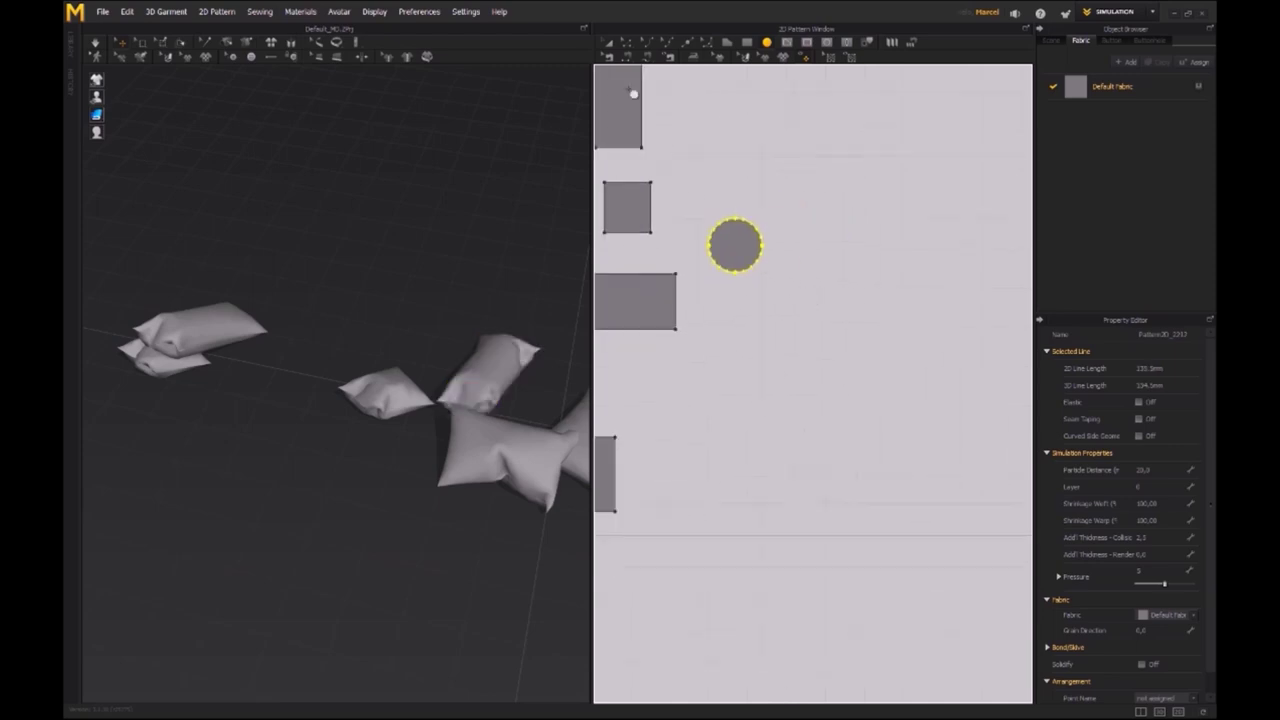
left_click(608, 44)
middle_click_drag(868, 249, 792, 230)
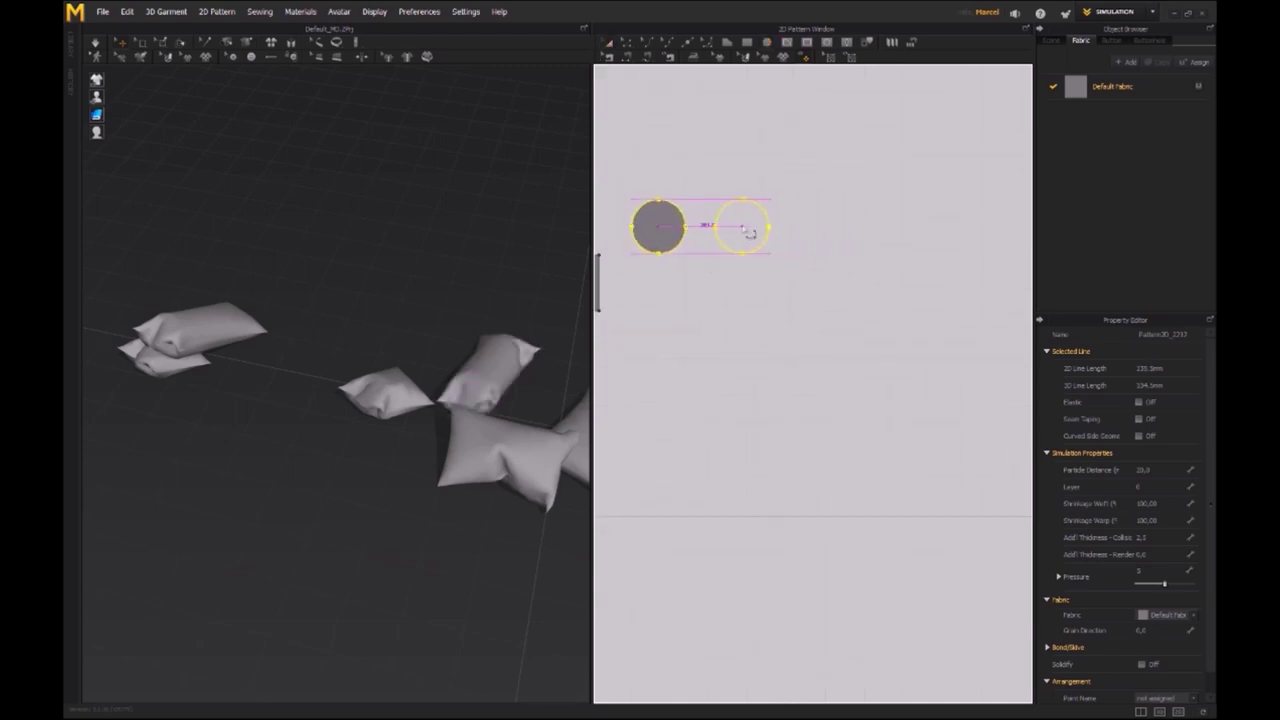
left_click(748, 230)
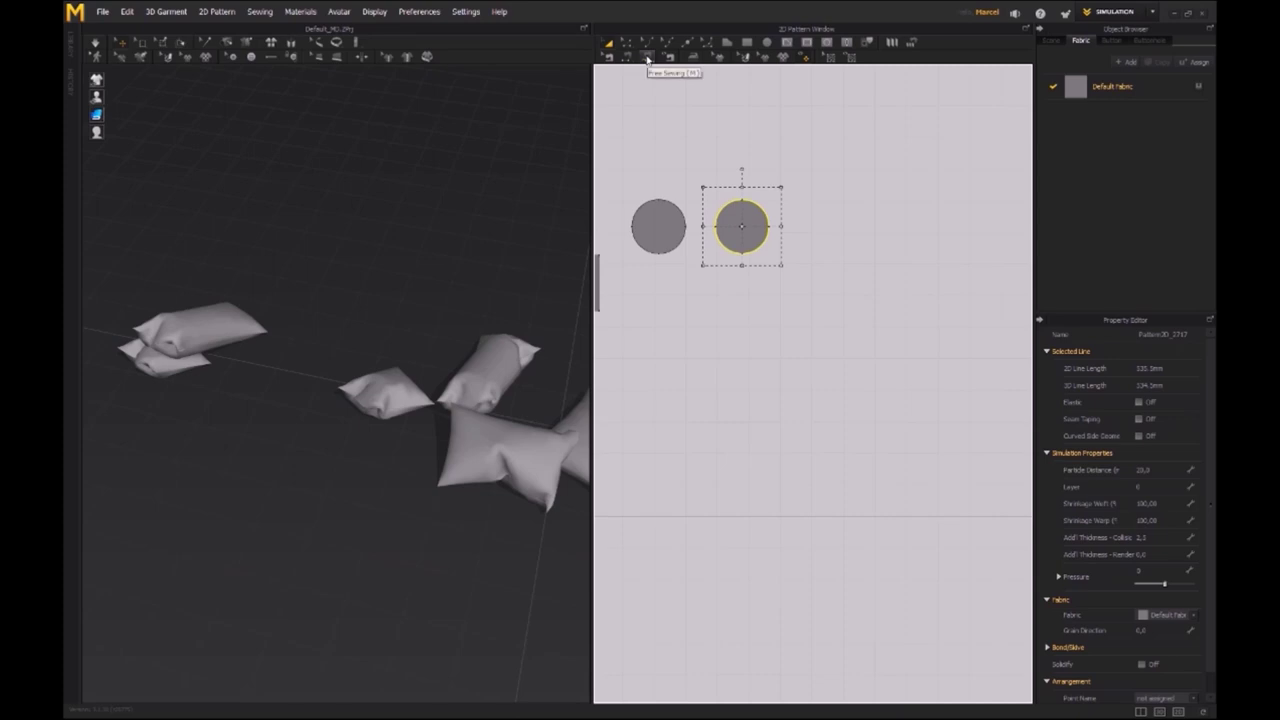
- Sew the full outlines of the two circles together with Free Sewing and simulate
left_click(647, 58)
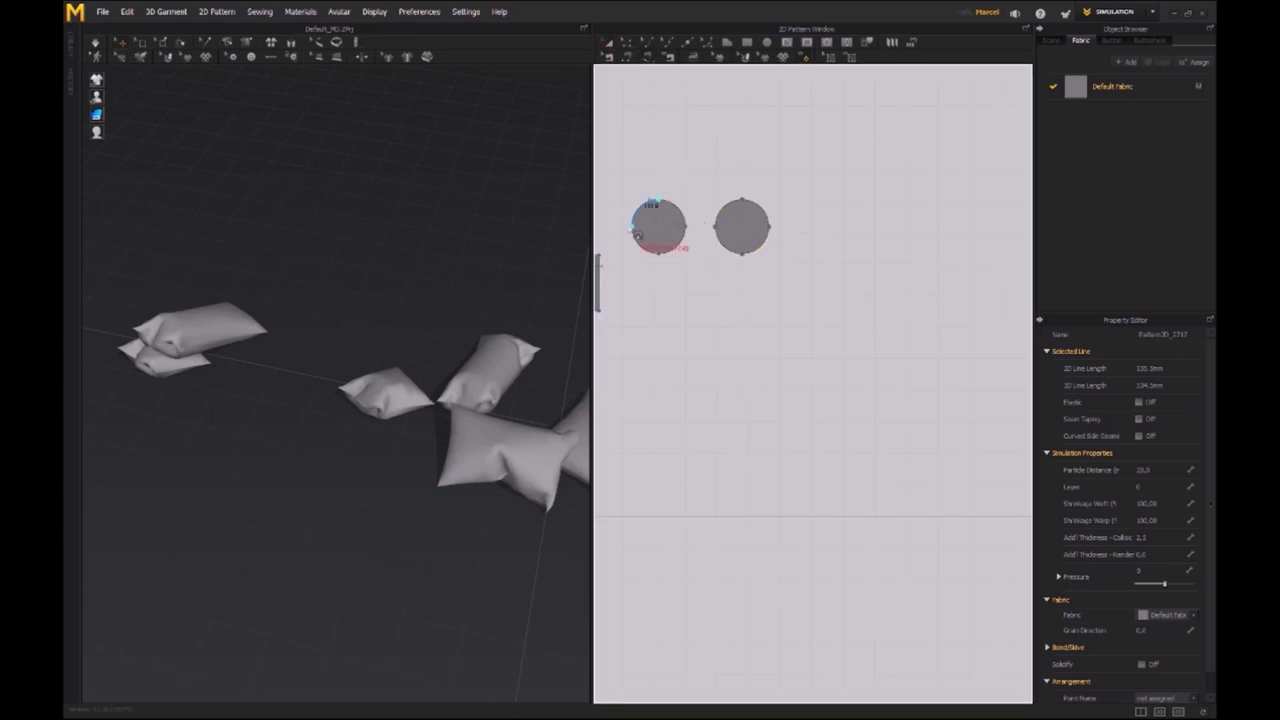
left_click(743, 203)
mouse_move(514, 300)
middle_mouse_down()
mouse_move(343, 280)
mouse_move(194, 408)
middle_mouse_up()
scroll(200, 405, "down", 3)
key("space")
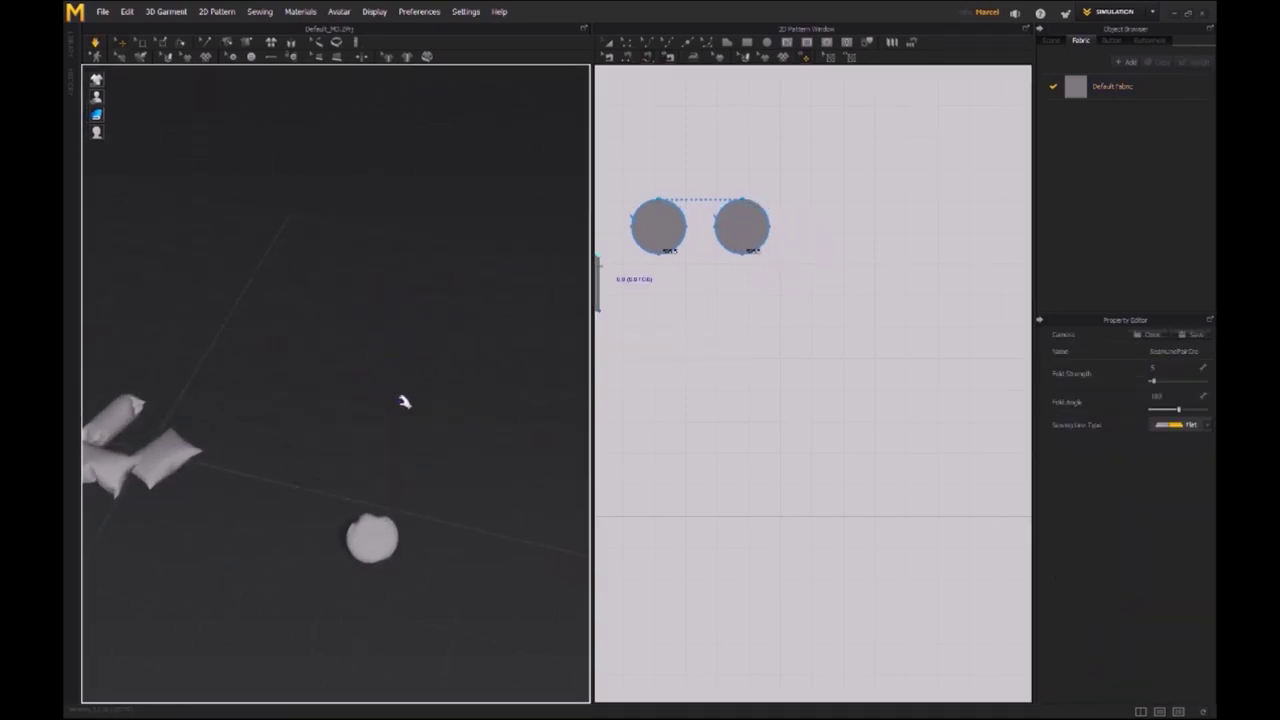
- Set the pressure of both circular panels to 5
left_click(608, 43)
left_click(664, 229)
left_click(744, 235, "shift")
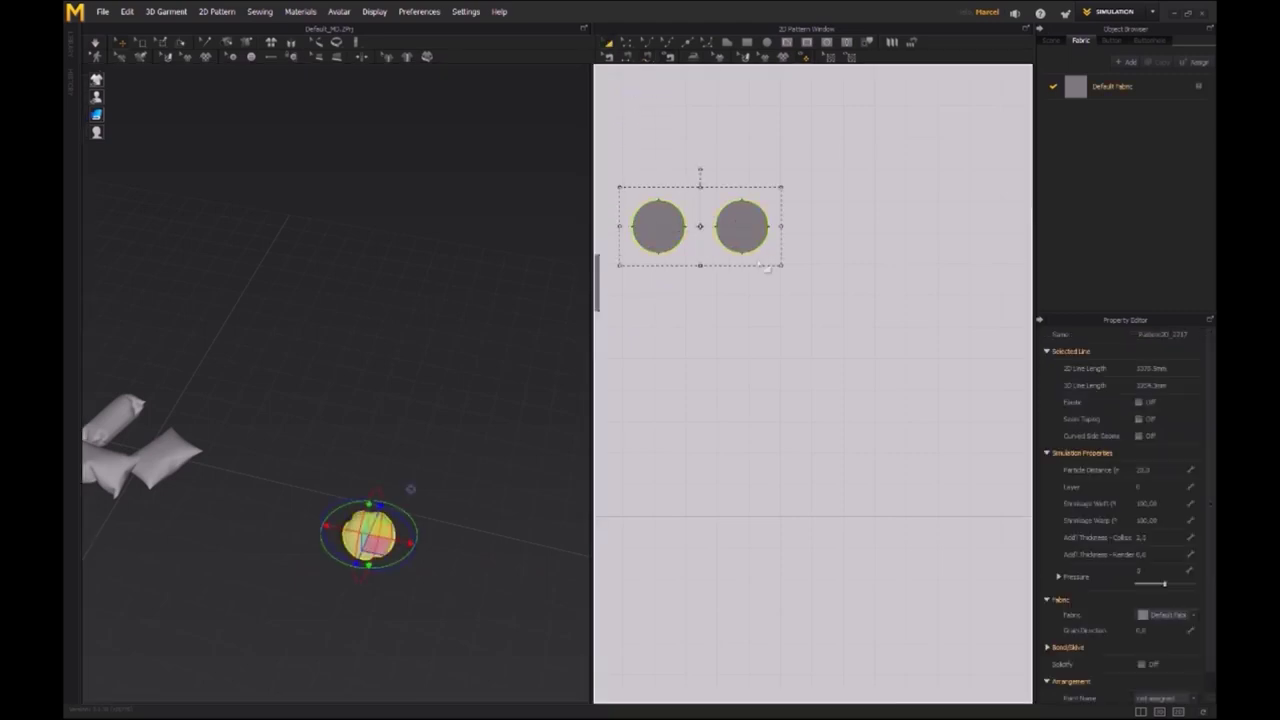
left_click(1145, 570)
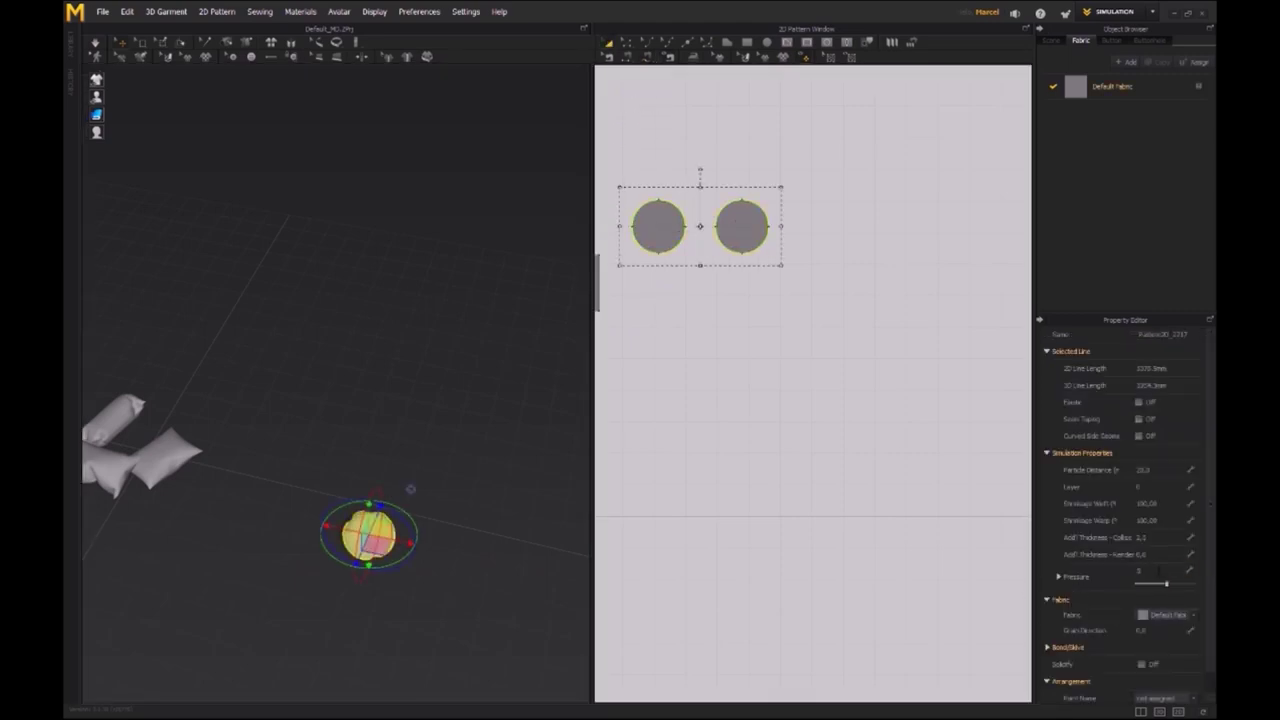
- Inspect the sewn circular object and its two layers from above and from the side
middle_click_drag(434, 465, 389, 482)
scroll(389, 470, "down", 3)
right_click_drag(348, 410, 380, 430)
right_click_drag(396, 475, 374, 334)
left_click(414, 280)
left_click(357, 175)
right_click_drag(349, 218, 363, 380)
left_click(306, 340)
left_click(330, 283)
- Set the pressure of both circular panels to 2 and run the simulation
left_click(732, 238, "shift")
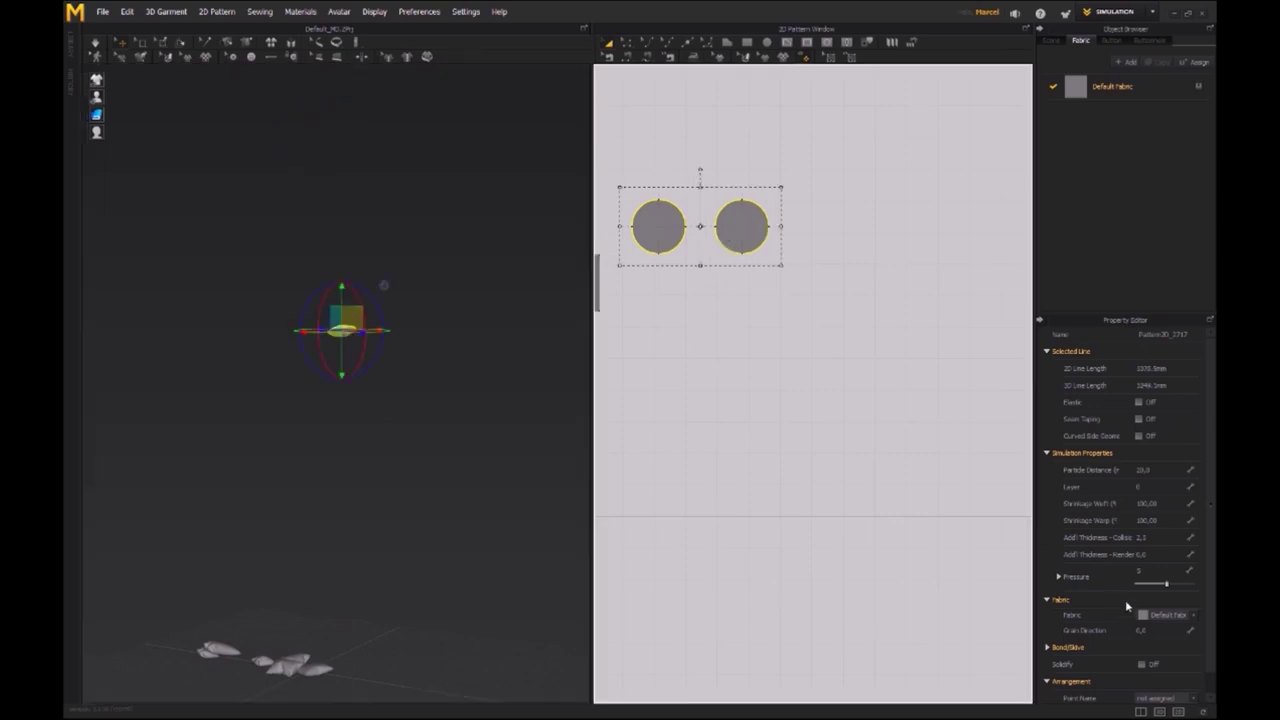
left_click(1160, 571)
right_click_drag(472, 345, 440, 303)
key("space")
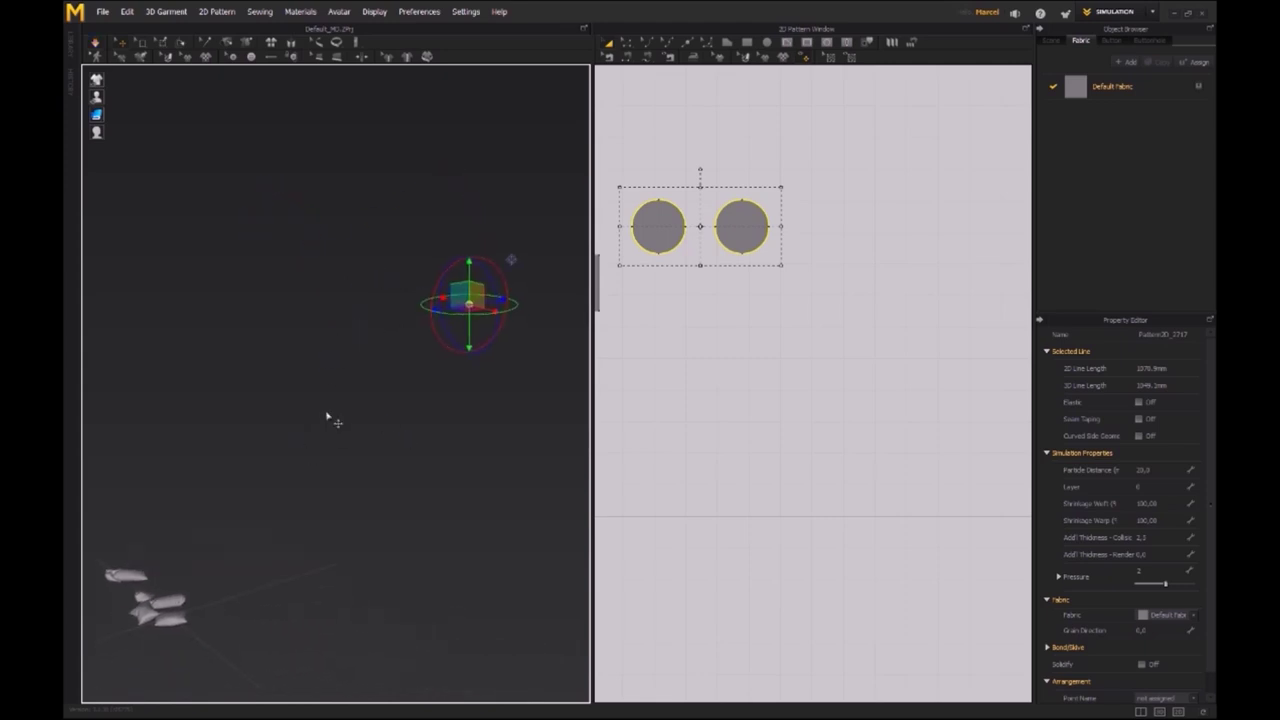
scroll(757, 300, "up", 3)
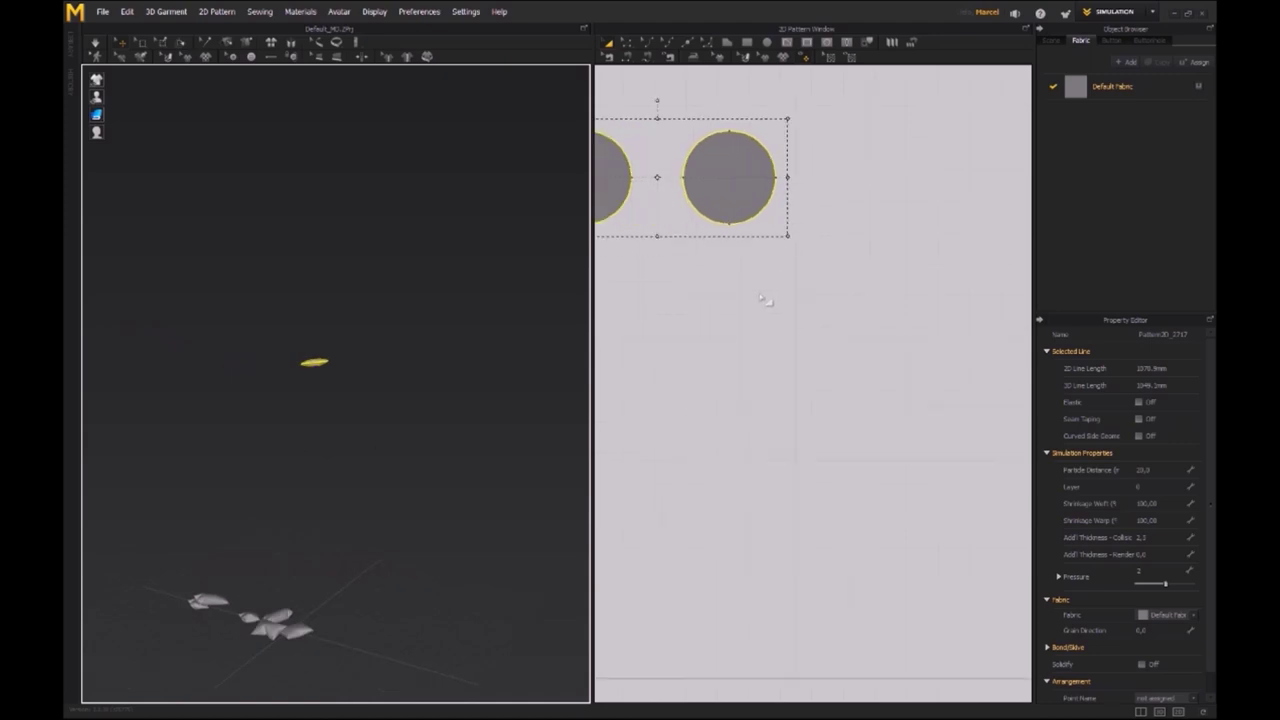
- Separate the lower circular panel from the upper one in 3D and flip its normal
left_click(310, 385)
left_click_drag(310, 385, 268, 394)
left_click(383, 403)
right_click_drag(383, 403, 326, 417)
middle_click_drag(326, 417, 360, 381)
left_click_drag(360, 381, 390, 422)
right_click(415, 418)
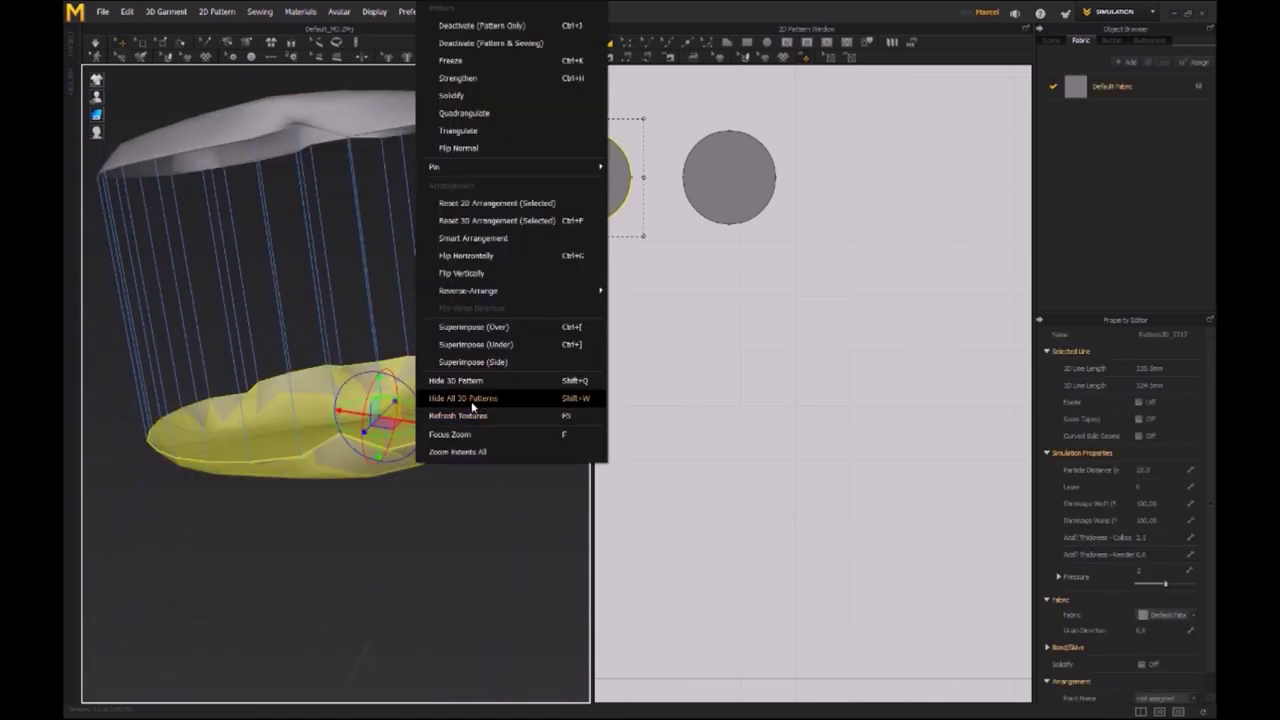
mouse_move(520, 302)
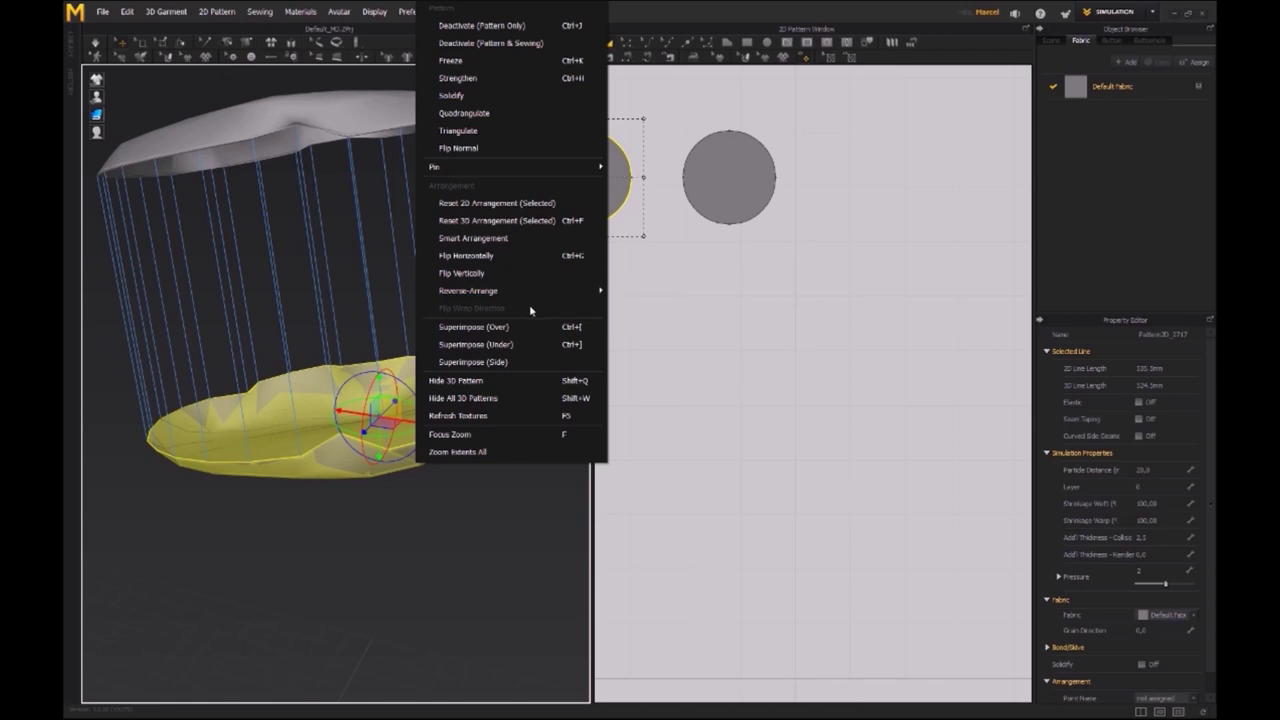
left_click(488, 150)
- Simulate the two circles so they close together, and set the pressure of both panels to 5
scroll(402, 310, "down", 5)
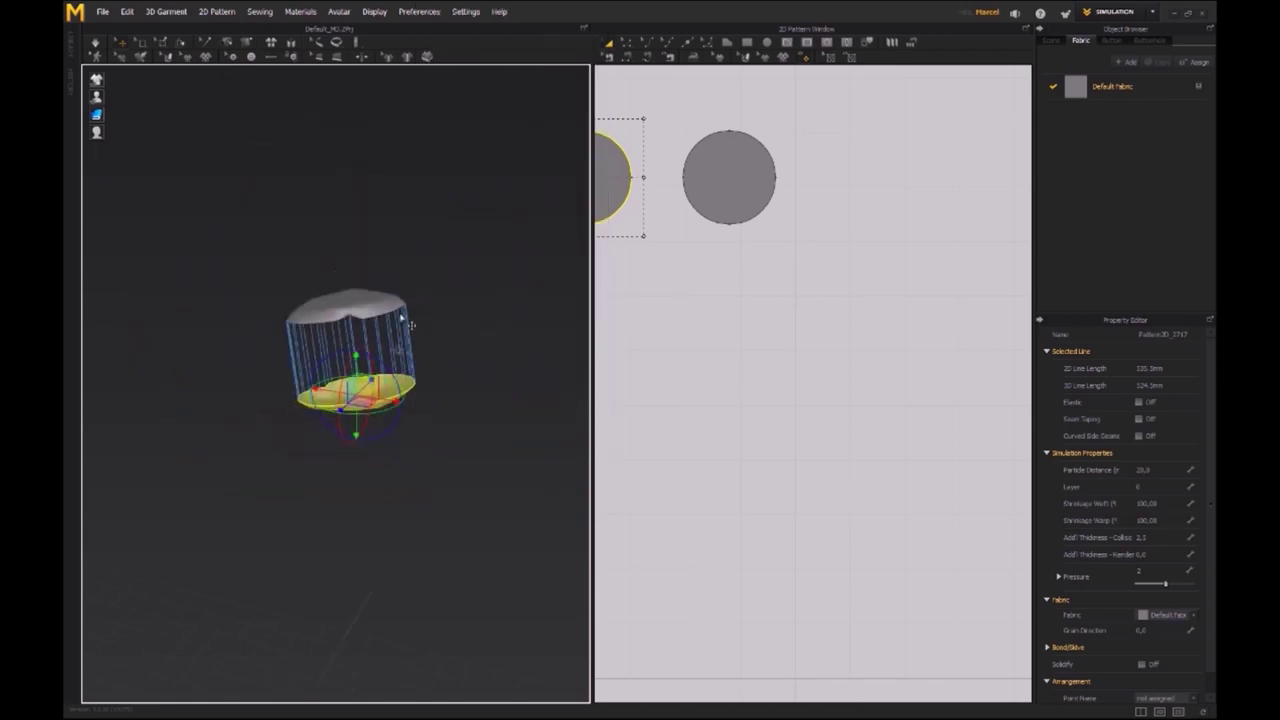
key("space")
middle_click_drag(372, 632, 363, 423)
scroll(361, 425, "down", 3)
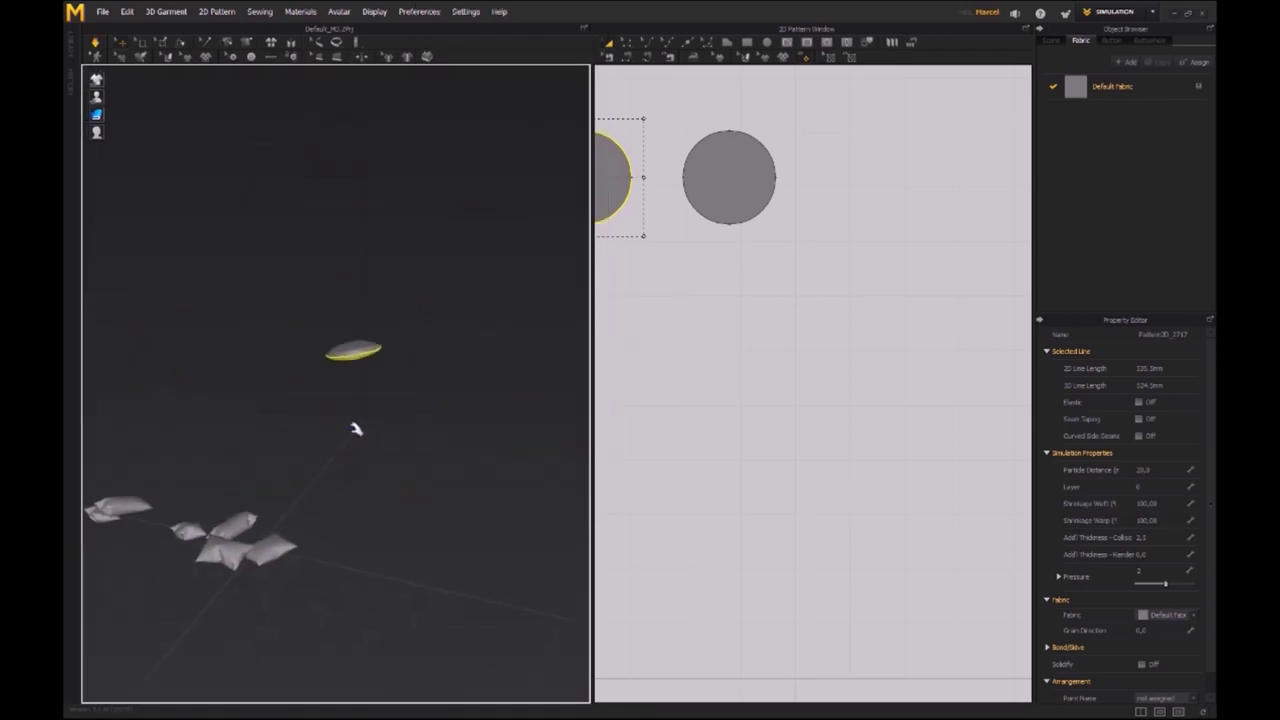
scroll(470, 503, "down", 2)
middle_click_drag(412, 508, 380, 376)
left_click(1142, 570)
left_click(712, 157)
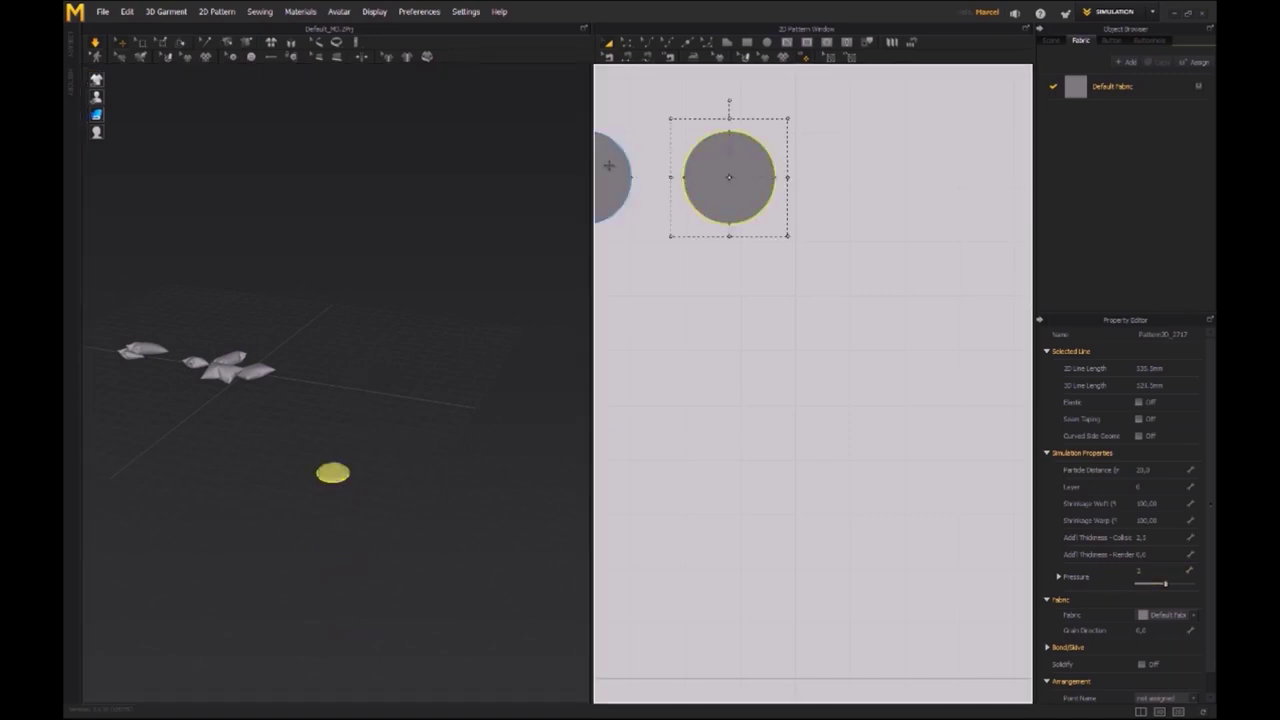
left_click(1158, 570)
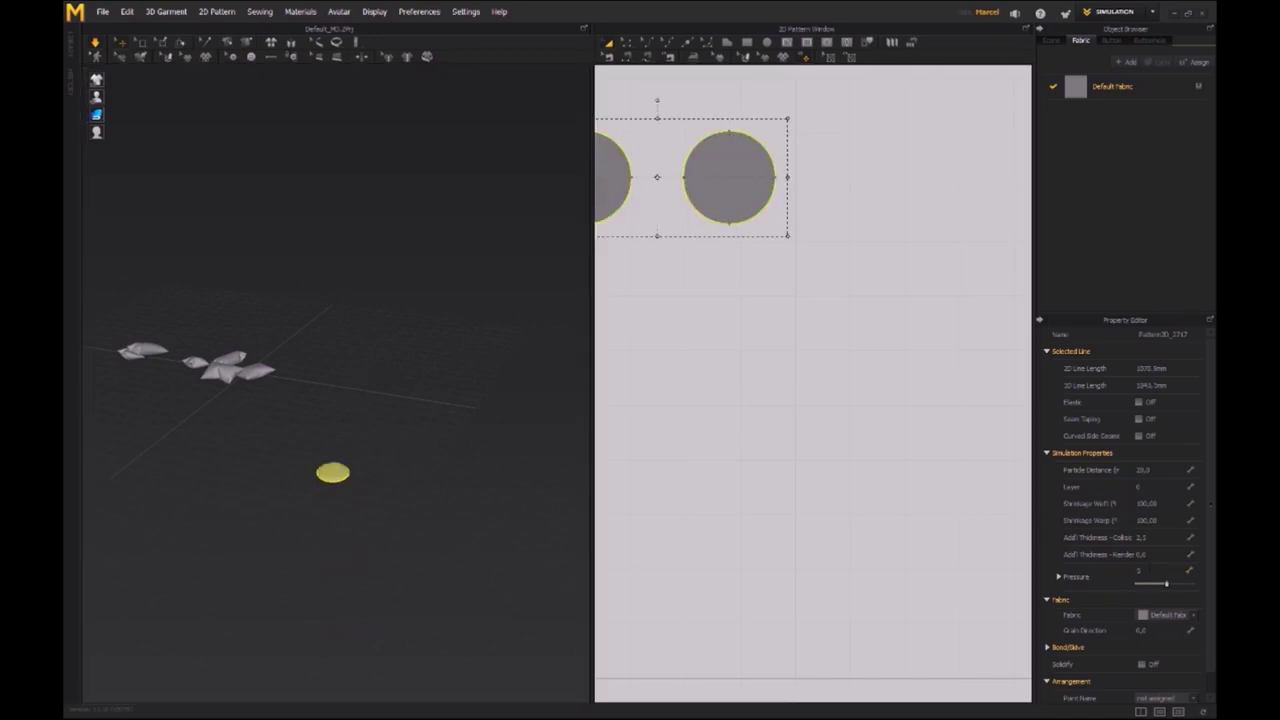
- Enlarge both circular patterns together, place them above the rectangles in the 2D layout, and simulate
scroll(849, 314, "down", 4)
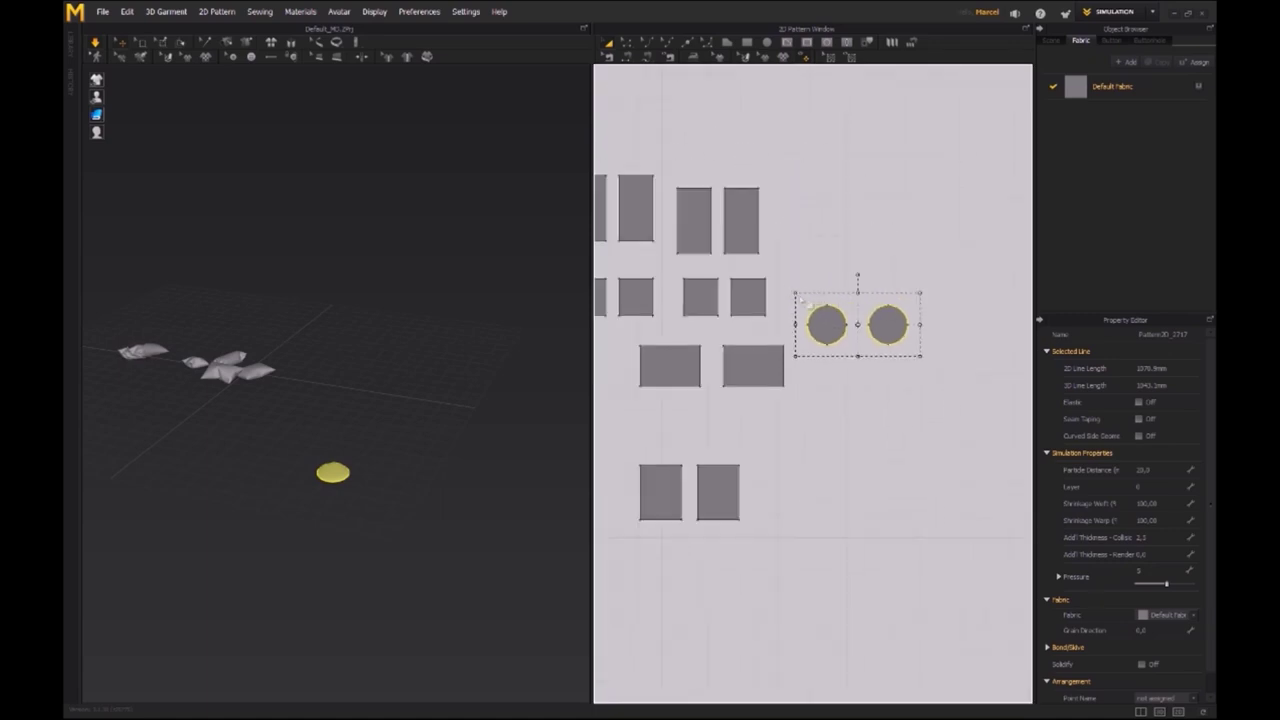
left_click_drag(753, 268, 753, 268)
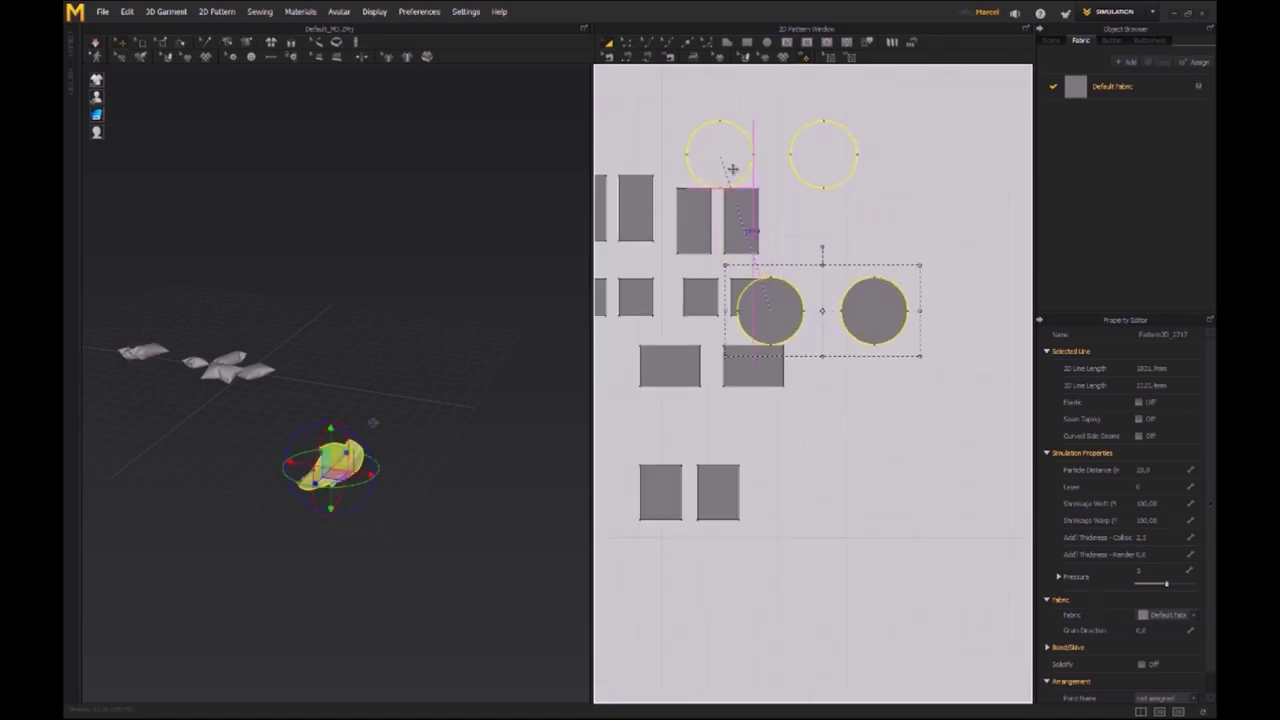
left_click_drag(739, 175, 685, 130)
left_click(293, 405)
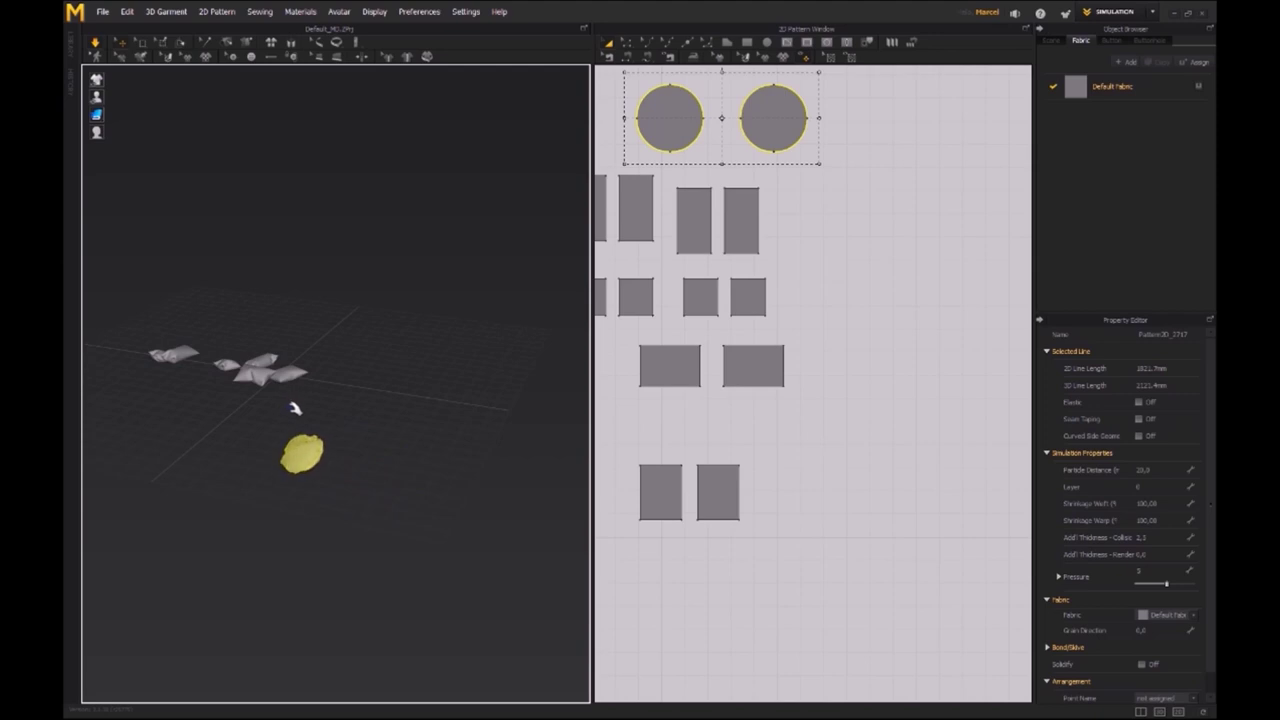
- Pull the round pillow over to the other pillows during simulation and let it rest on top of them
left_click_drag(309, 461, 308, 381)
right_click_drag(348, 431, 506, 411)
left_click_drag(506, 381, 343, 290)
right_click_drag(280, 479, 183, 383)
scroll(270, 392, "up", 4)
middle_click_drag(183, 383, 271, 460)
scroll(271, 460, "up", 2)
right_click_drag(270, 460, 249, 371)
left_click_drag(249, 371, 412, 325)
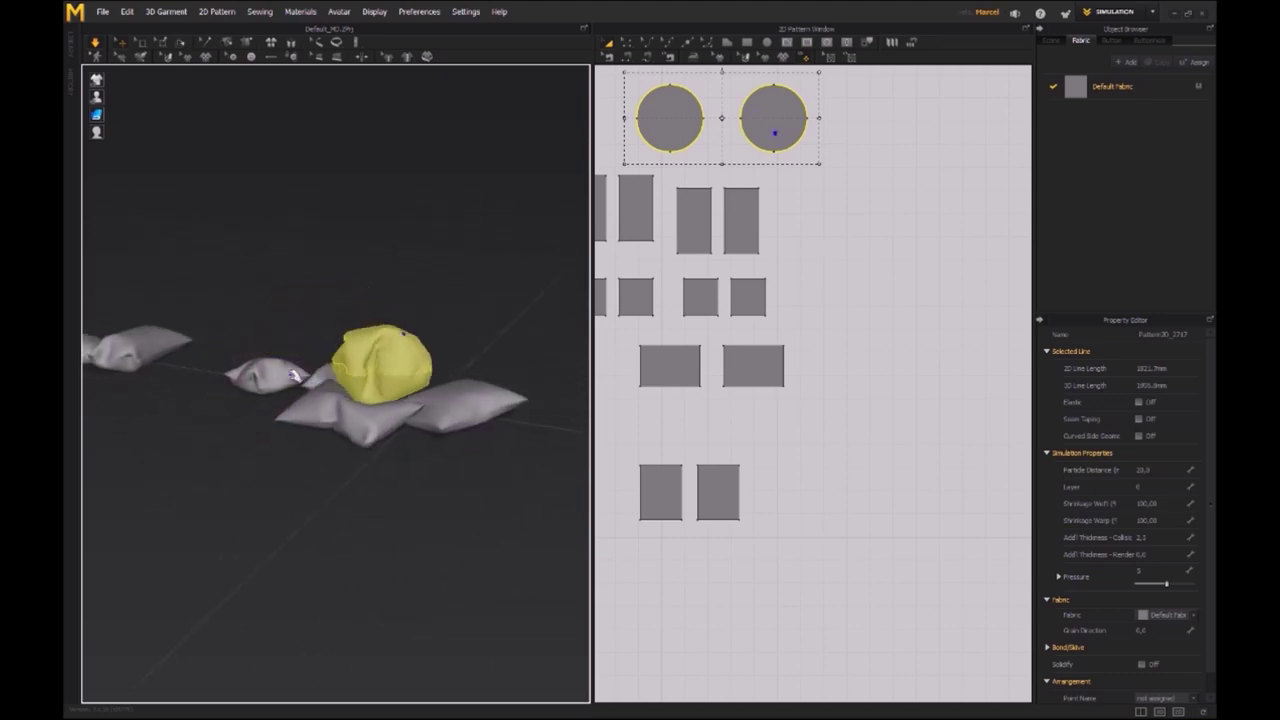
right_click_drag(309, 380, 251, 389)
scroll(739, 183, "down", 2)
- Paste a copy of the circle pair above and left of the original, enlarge it, and simulate
middle_click_drag(739, 183, 827, 286)
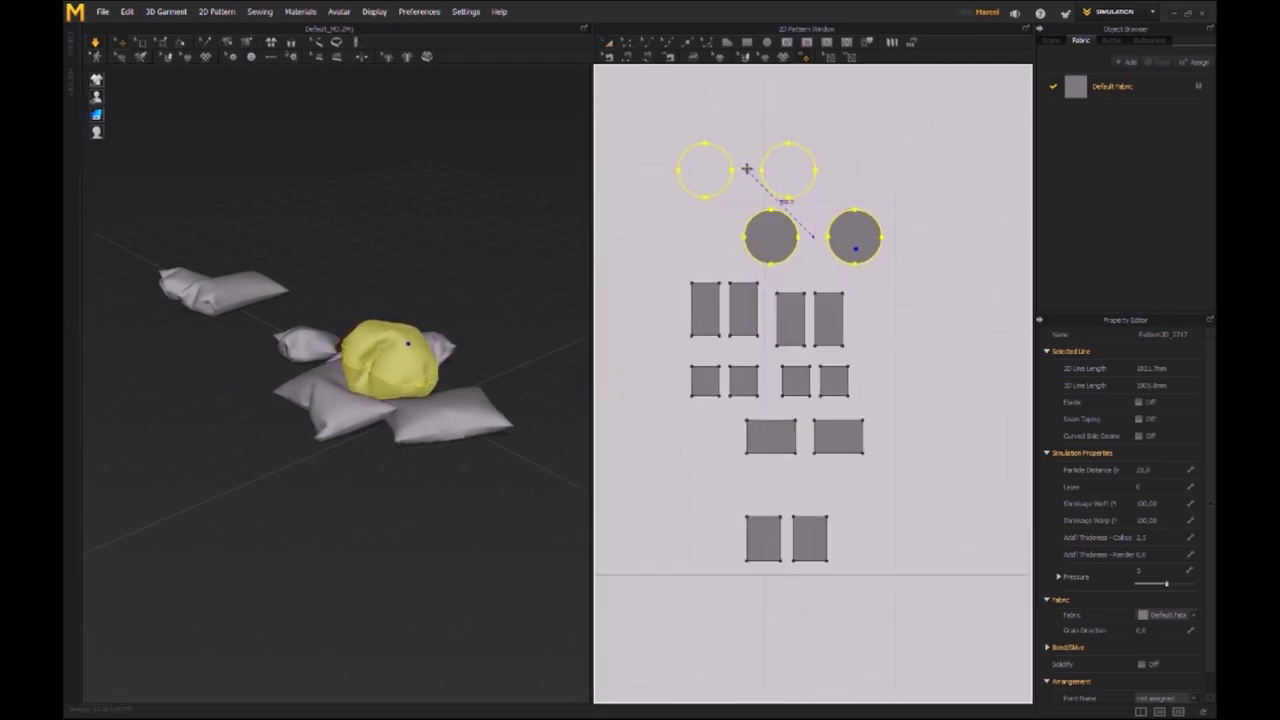
left_click(717, 211)
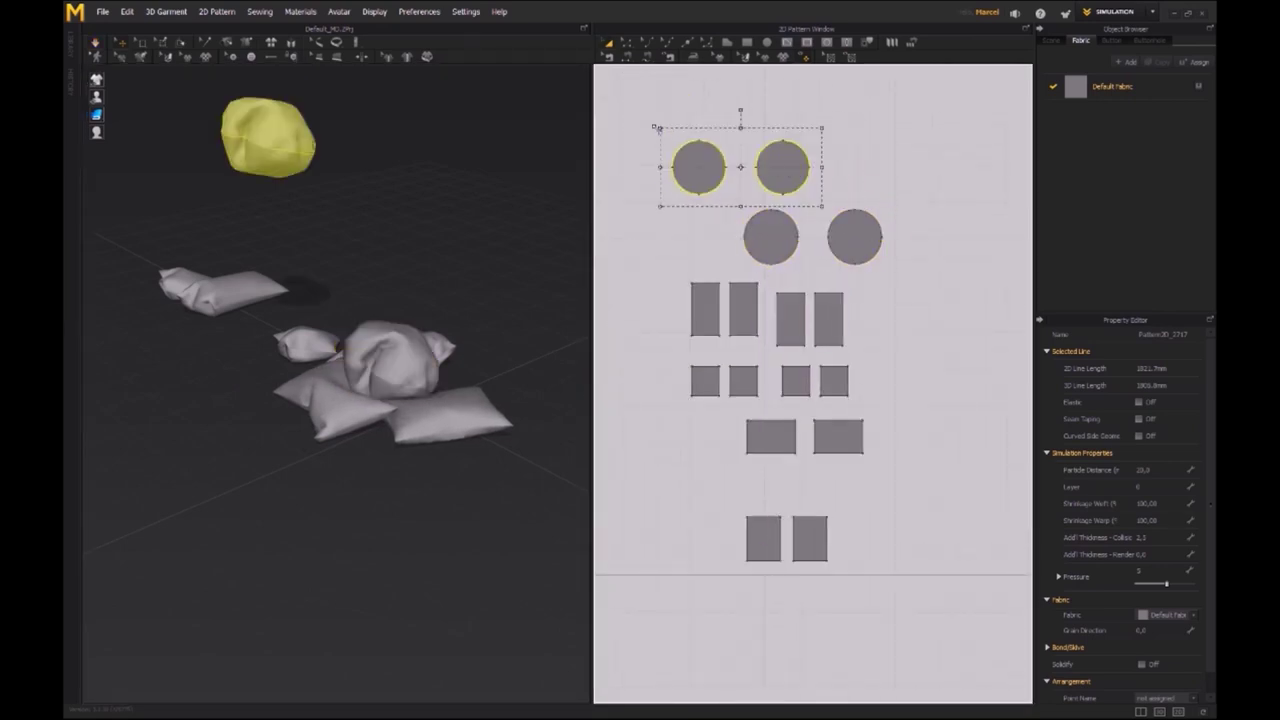
middle_click_drag(371, 169, 386, 179)
key("space")
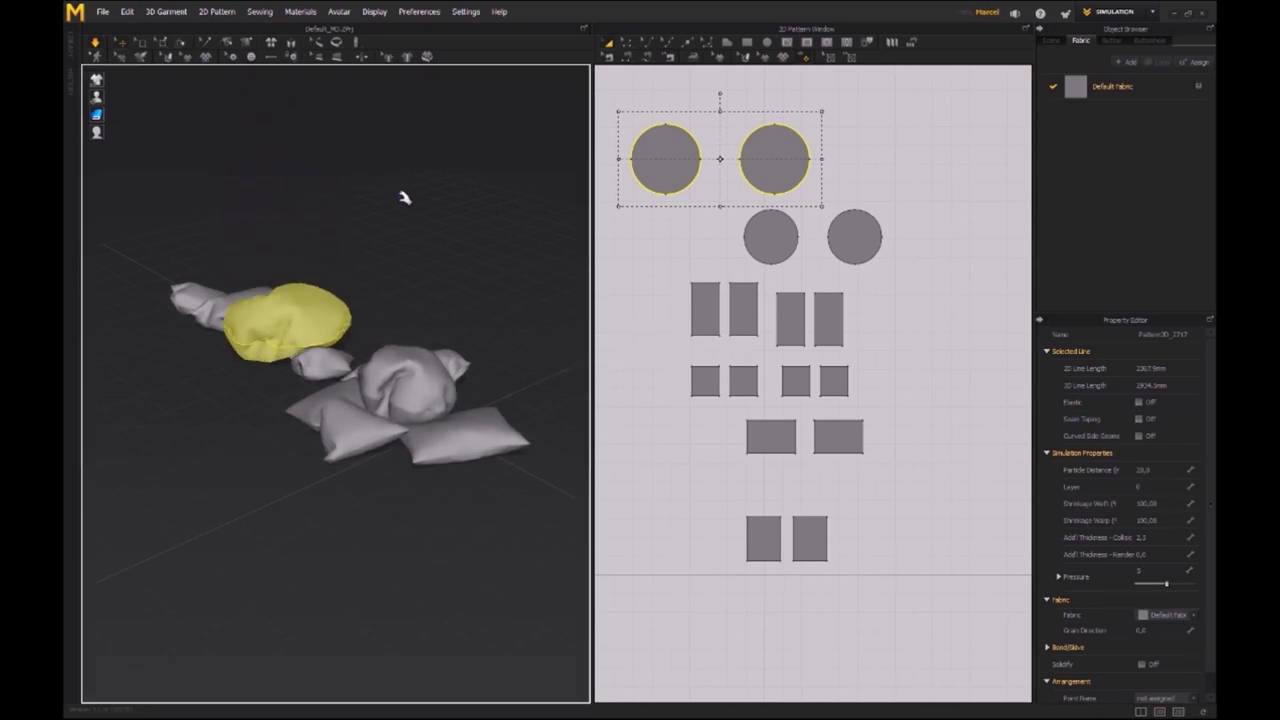
- Pull the larger round pillow into the row on the ground, and check the sack-filling sketch in Snipping Tool
left_click_drag(311, 308, 288, 321)
right_click_drag(288, 321, 425, 277)
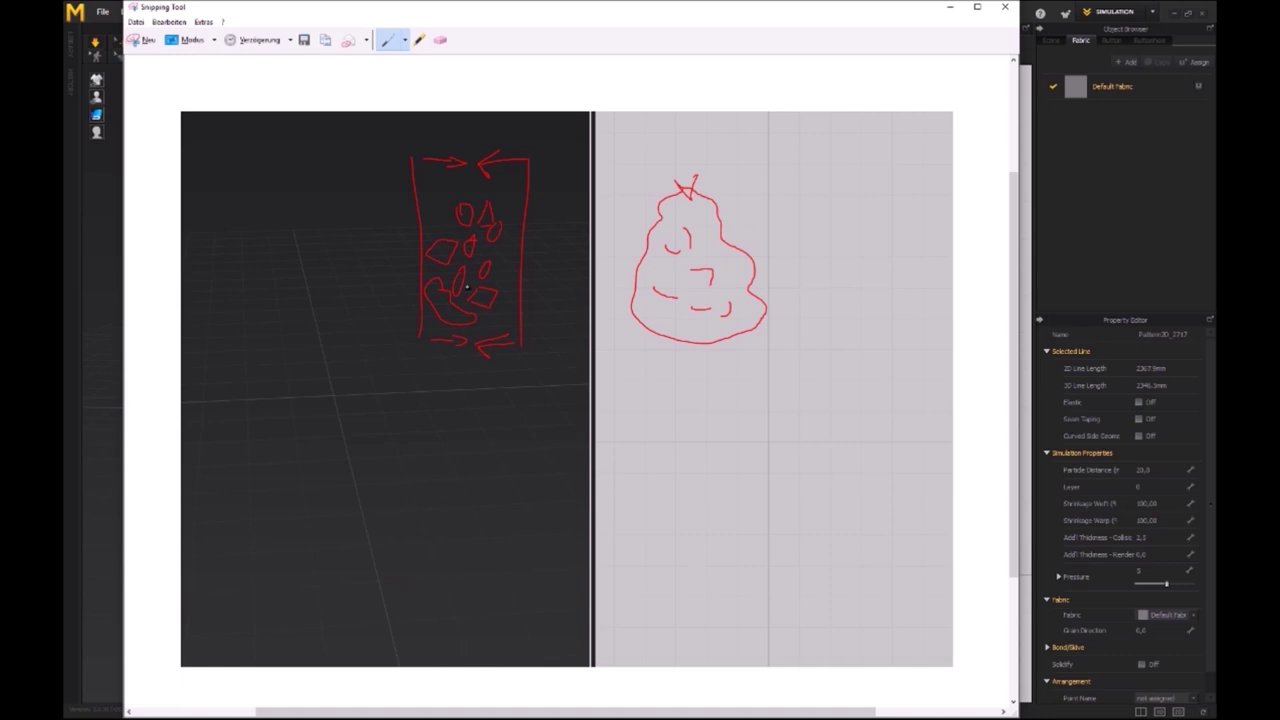
left_click(956, 9)
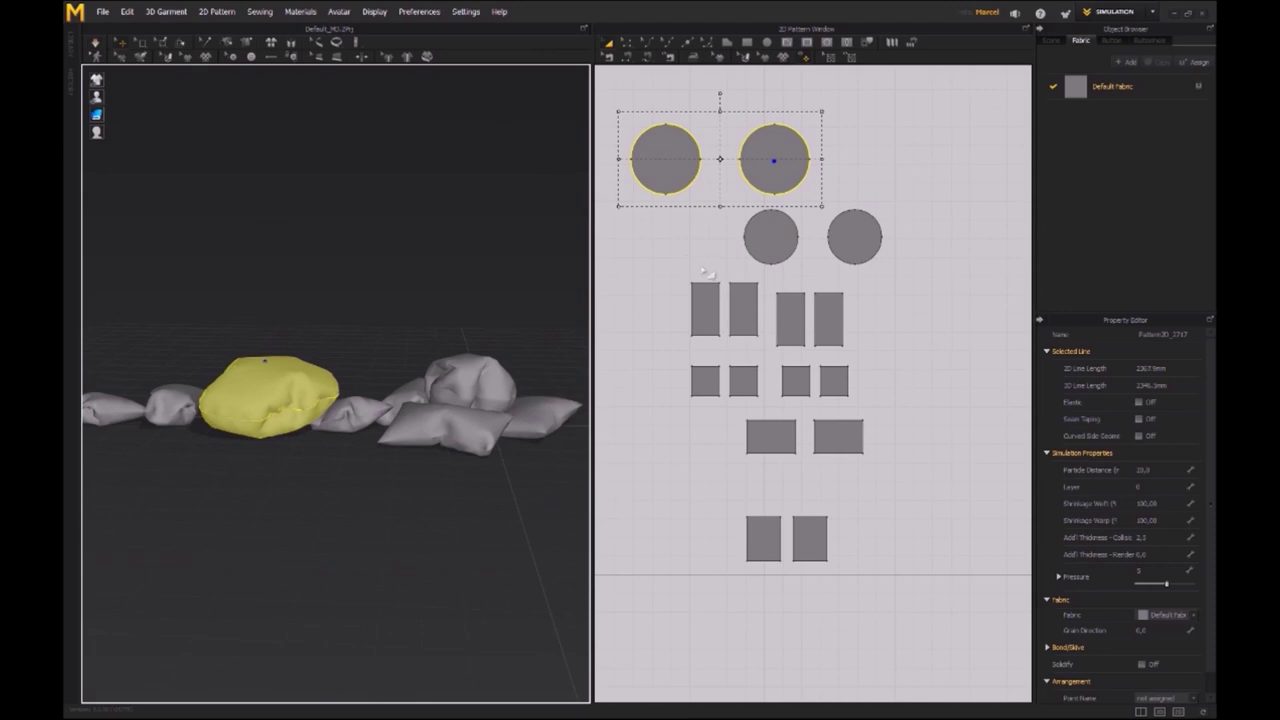
- Lift the large round pillow well above the other pillows
scroll(680, 297, "down", 5)
middle_click_drag(306, 388, 270, 456)
left_click_drag(289, 457, 475, 158)
right_click_drag(476, 170, 459, 329)
- Select both panels of the smaller round pillow and raise it above the large round one
left_click(752, 272)
left_click(717, 272, "shift")
middle_click_drag(378, 363, 372, 393)
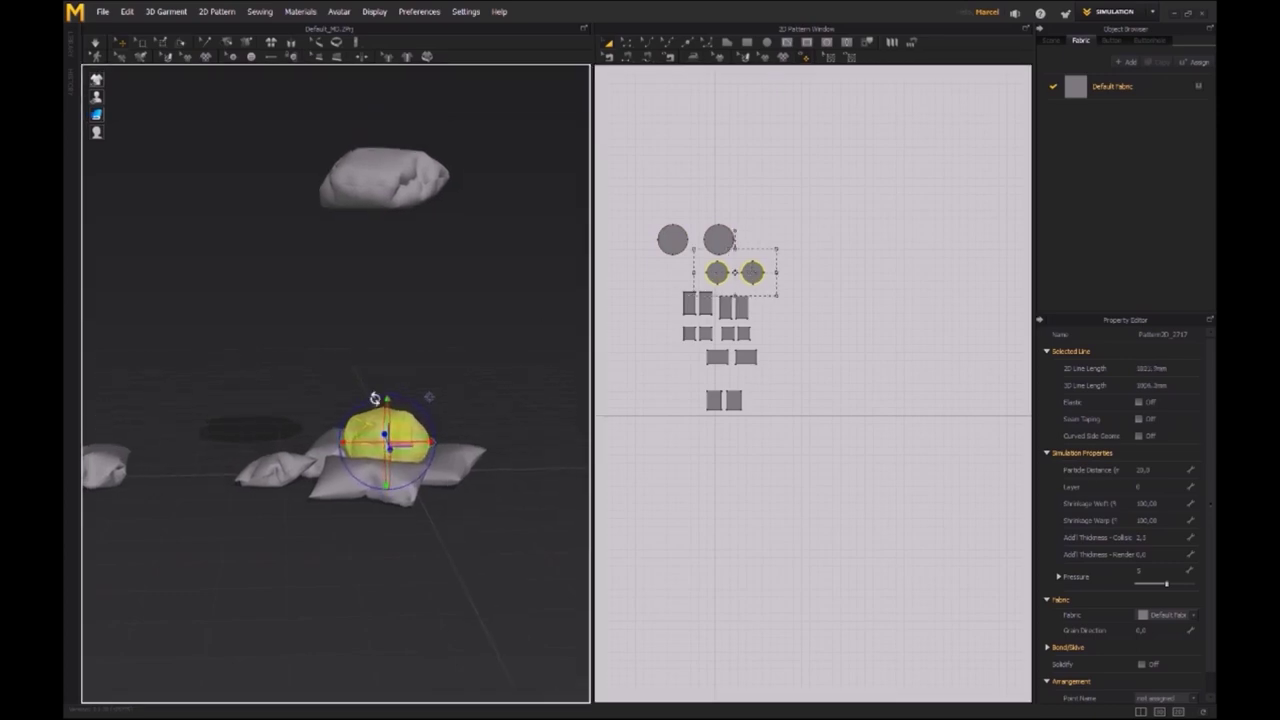
left_click_drag(400, 416, 337, 84)
right_click_drag(300, 108, 352, 472)
- Select the lowest rectangle pair in the 2D layout and raise its pillow to the floating round pillows
left_click_drag(786, 385, 637, 460)
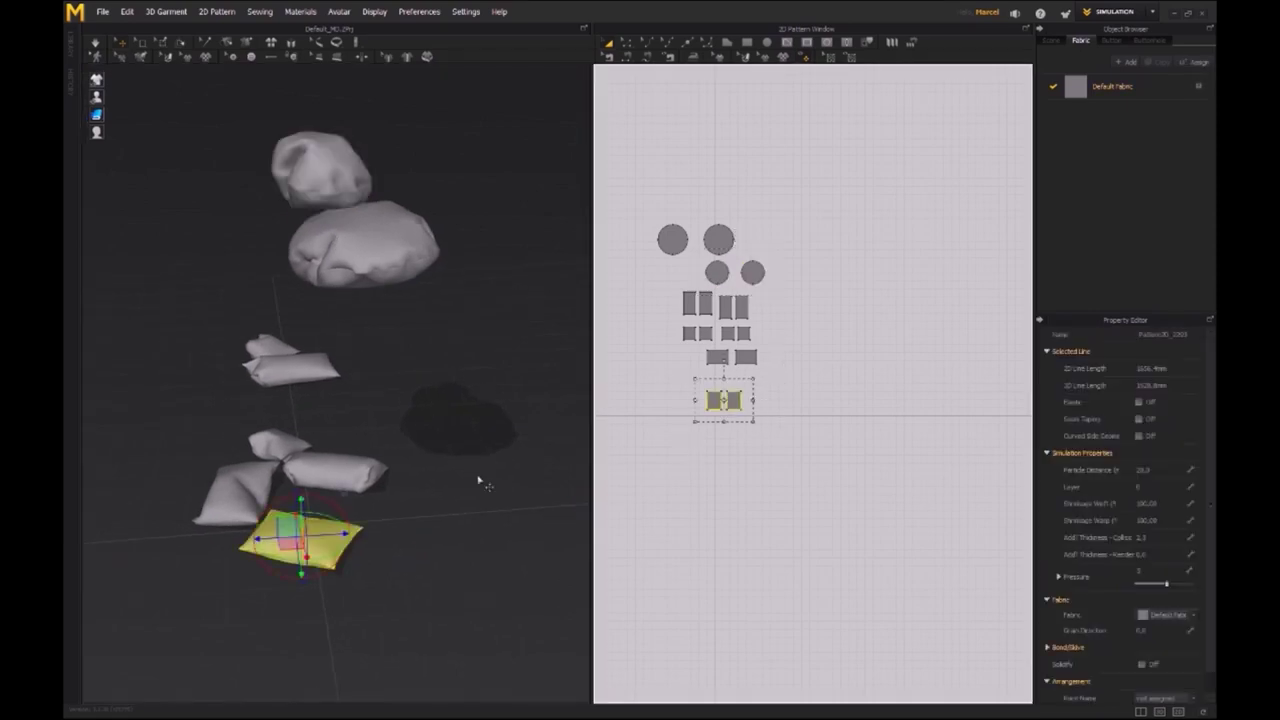
left_click_drag(289, 518, 405, 156)
right_click_drag(405, 156, 386, 252)
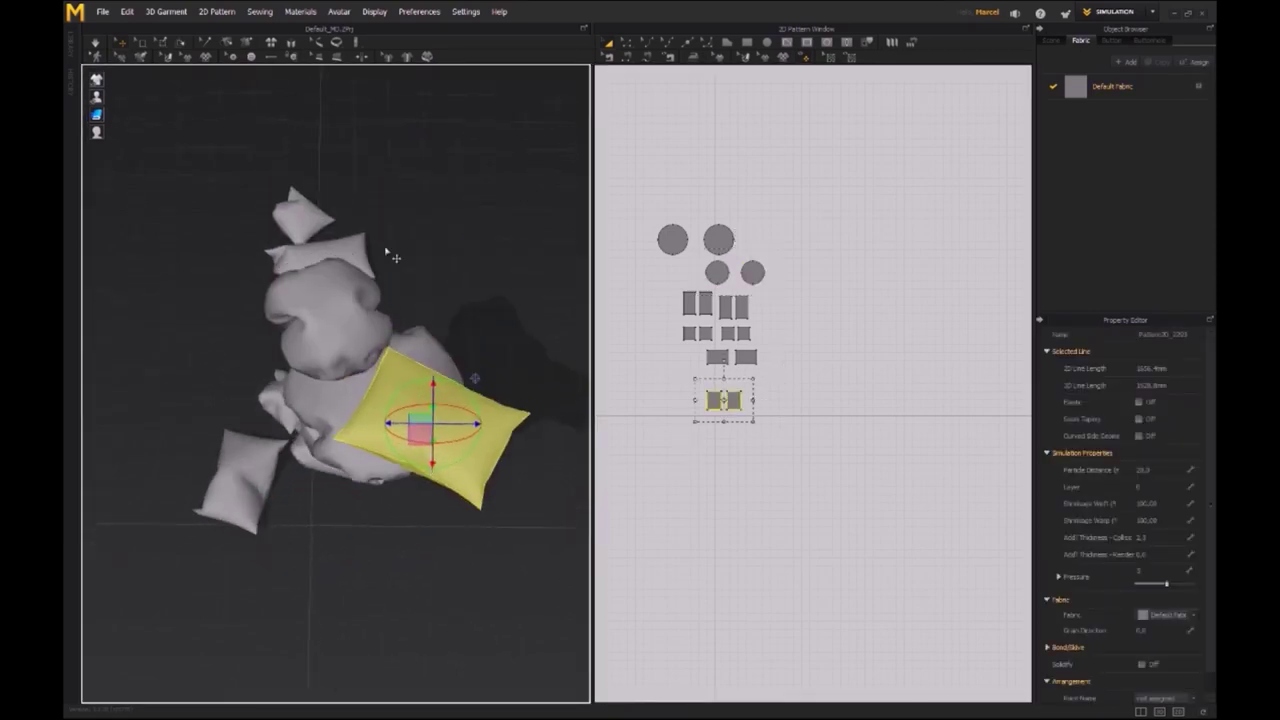
right_click_drag(415, 448, 468, 360)
- Select the wide rectangle pair and place its pillow upright against the side of the large round pillow
left_click_drag(791, 367, 686, 357)
left_click_drag(219, 480, 231, 213)
right_click_drag(270, 195, 375, 273)
left_click_drag(375, 273, 348, 345)
right_click_drag(348, 345, 375, 303)
left_click_drag(378, 230, 364, 253)
middle_click_drag(249, 609, 357, 466)
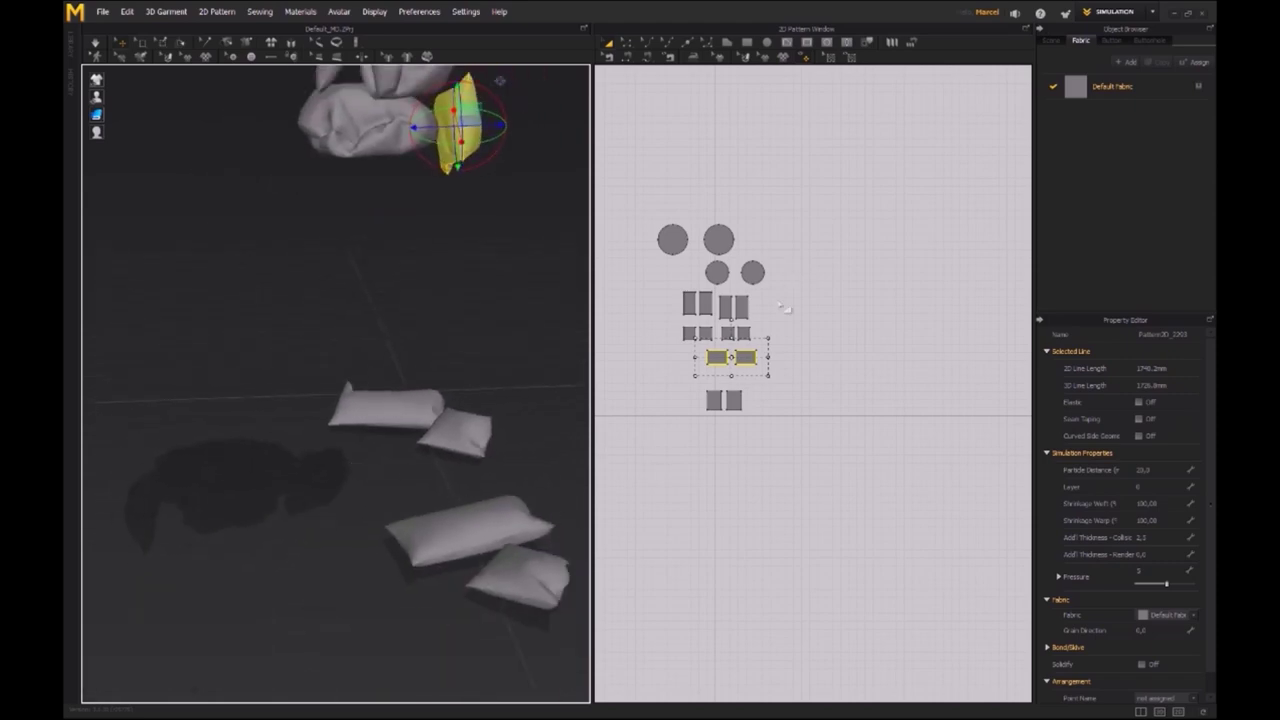
- Select the right-hand small square pair, move its pillow clear of the tall one, and lift it to stack height
left_click_drag(778, 328, 722, 343)
right_click_drag(489, 489, 563, 446)
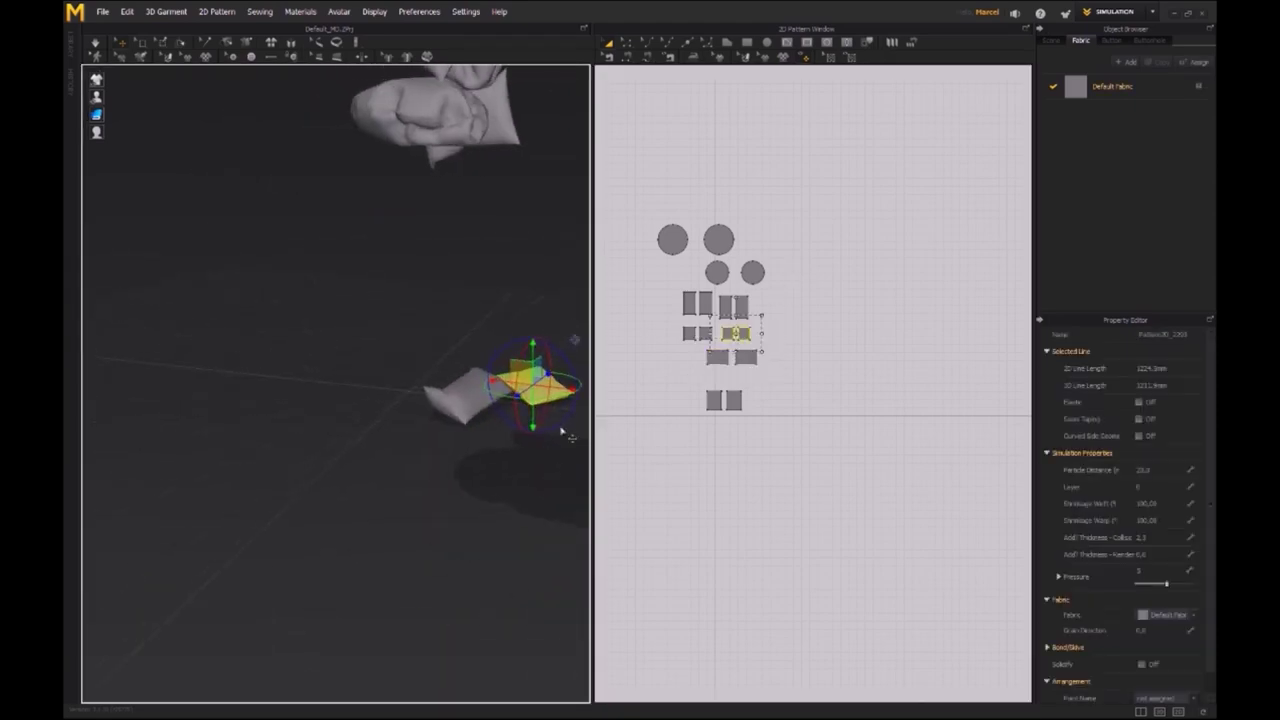
middle_click_drag(563, 446, 537, 548)
right_click_drag(480, 472, 624, 520)
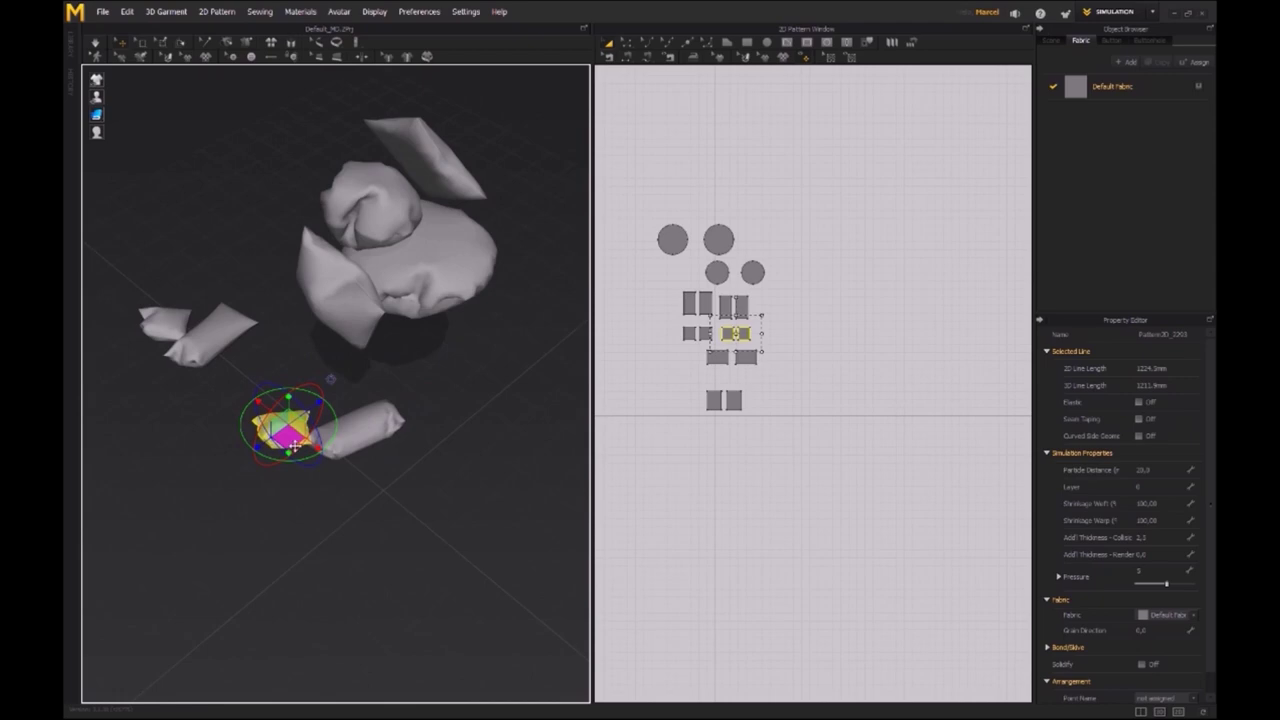
left_click_drag(295, 446, 386, 492)
right_click_drag(386, 492, 395, 461)
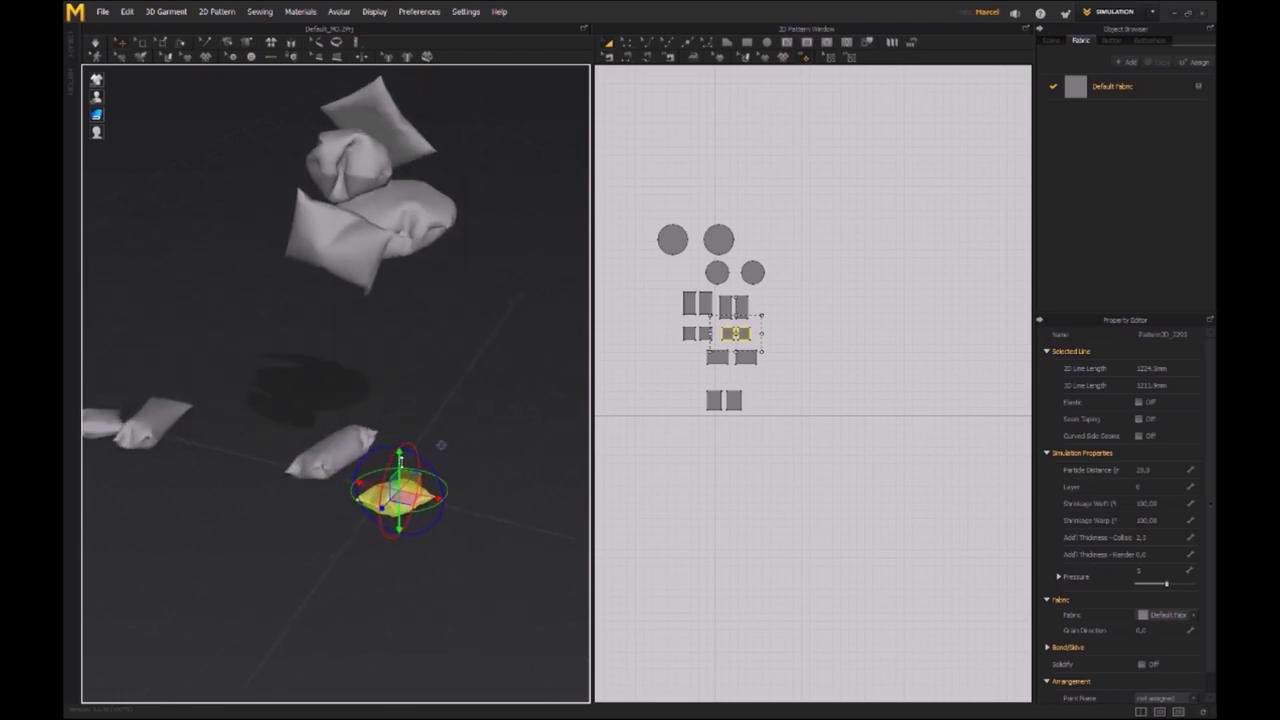
left_click_drag(401, 461, 410, 160)
- Rotate the small square pillow and fit it closely against the floating round pillows
right_click_drag(425, 137, 441, 285)
left_click_drag(436, 330, 453, 293)
right_click_drag(455, 293, 486, 231)
middle_click_drag(486, 231, 444, 334)
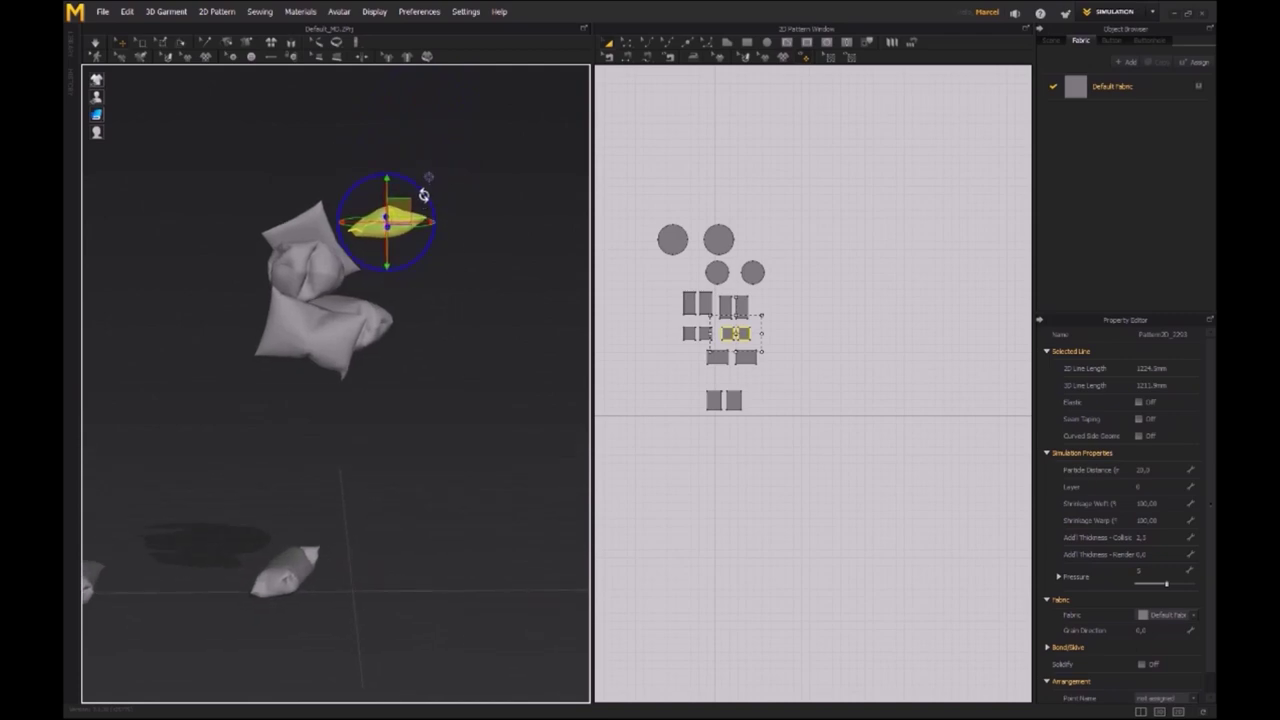
left_click_drag(423, 193, 435, 252)
left_click_drag(412, 209, 395, 266)
right_click_drag(397, 272, 351, 416)
left_click_drag(360, 429, 326, 437)
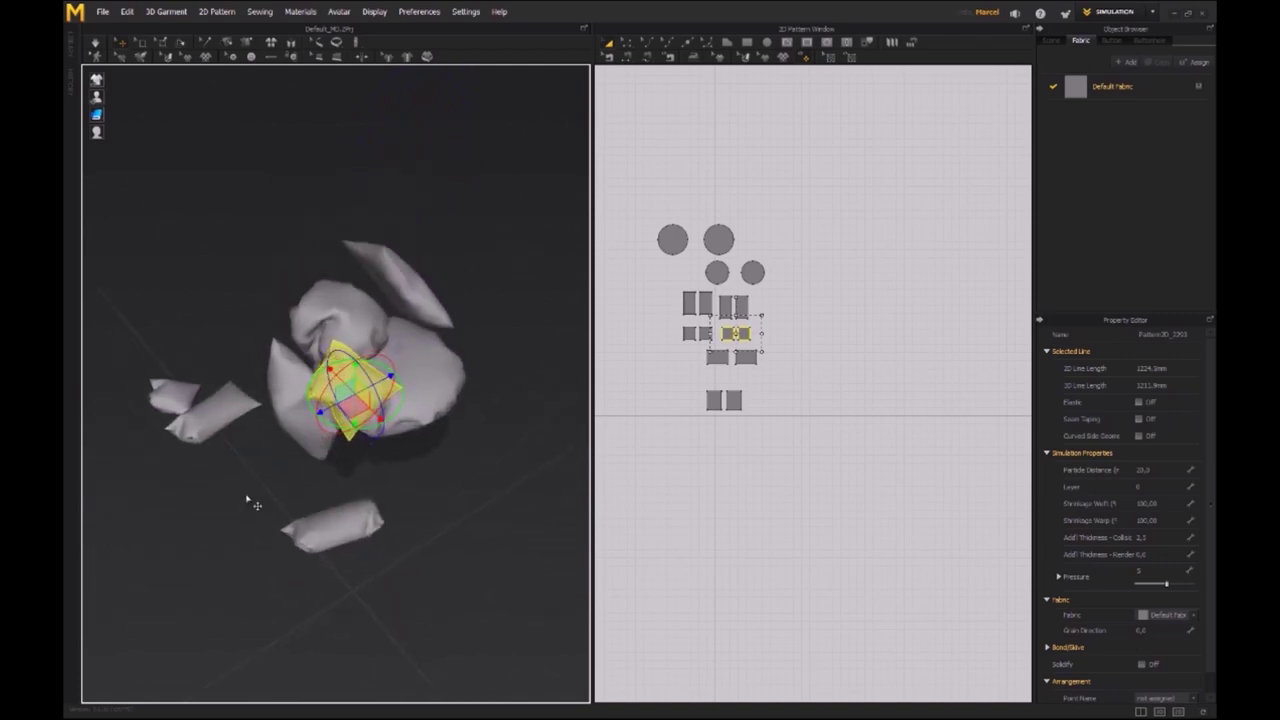
right_click_drag(274, 479, 402, 454)
- Select both panels of the tall pillow nearest the origin and raise it beside the floating stack
left_click(307, 565)
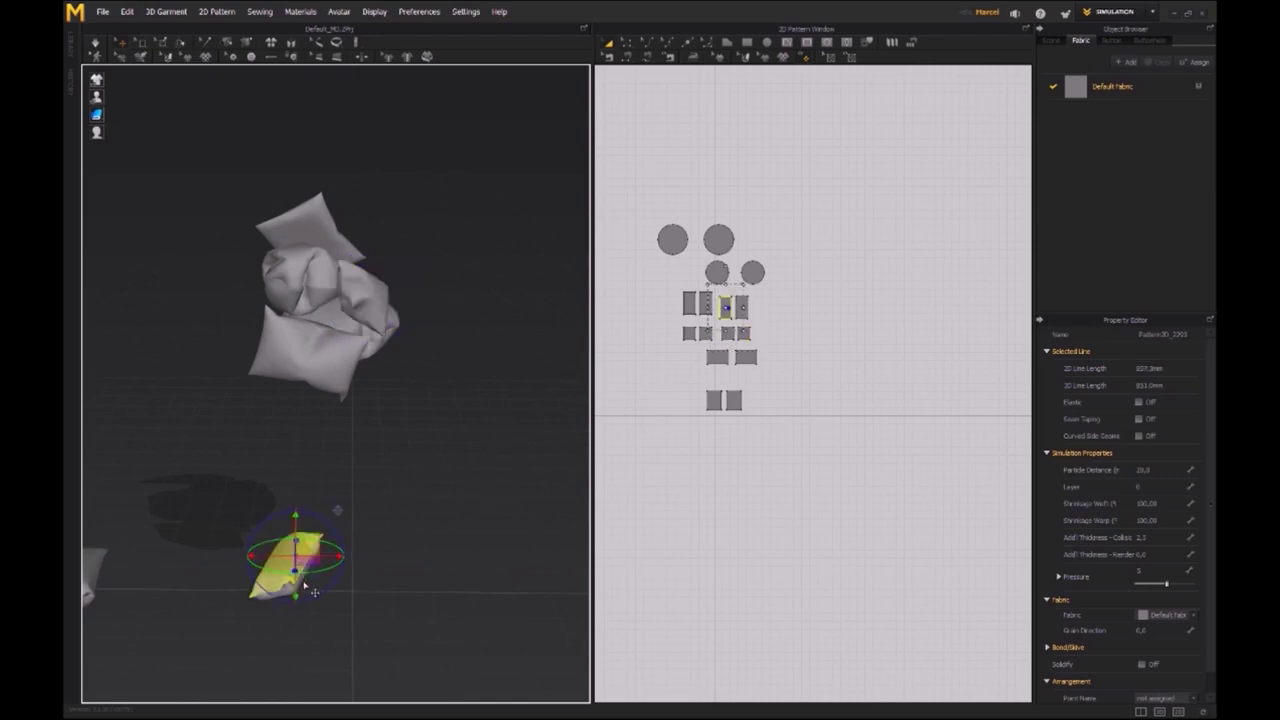
right_click_drag(343, 423, 380, 464)
left_click_drag(362, 612, 368, 348)
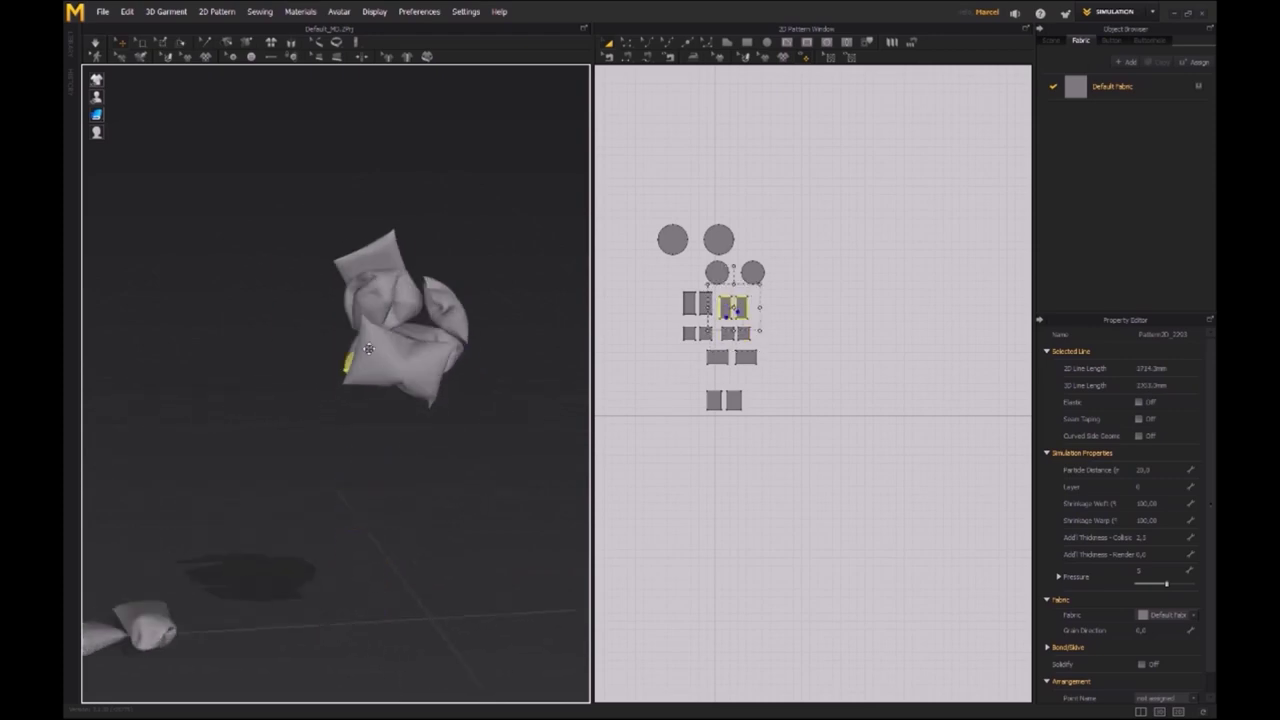
right_click_drag(427, 250, 279, 512)
- Select both panels of the remaining tall pillow and position it against the open side of the floating stack
left_click(252, 515)
left_click(243, 537, "shift")
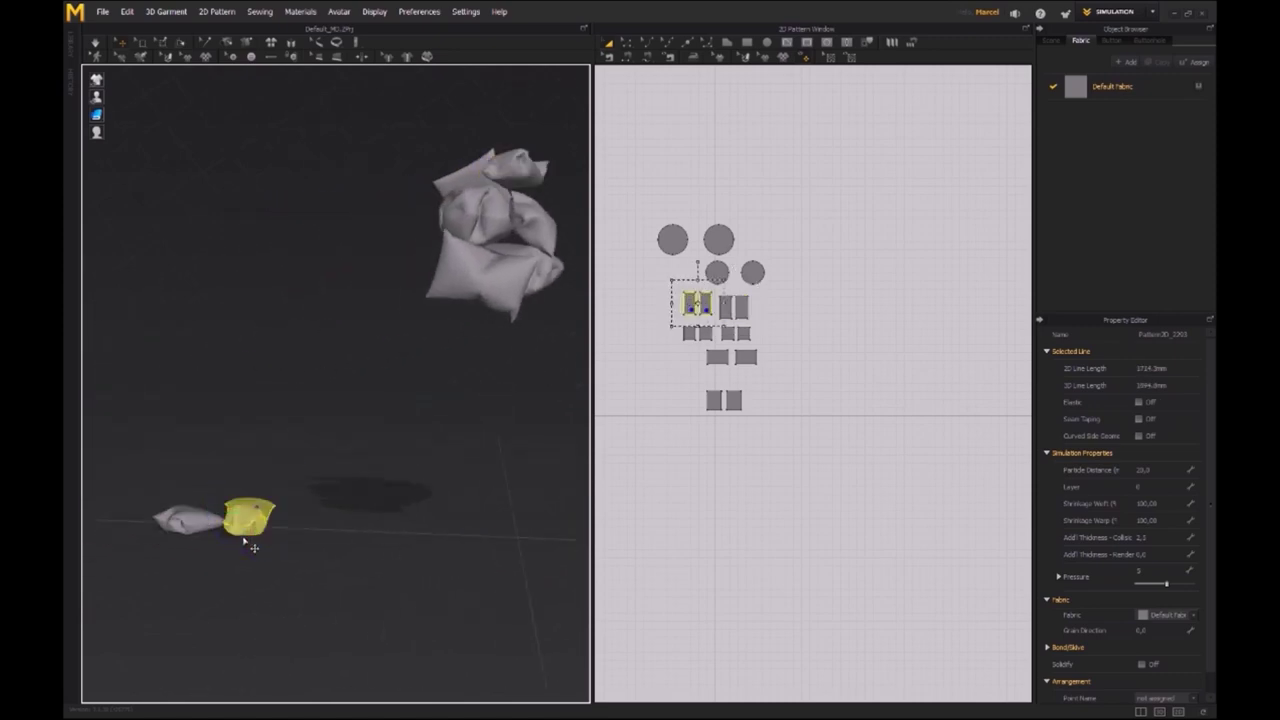
left_click_drag(263, 516, 438, 232)
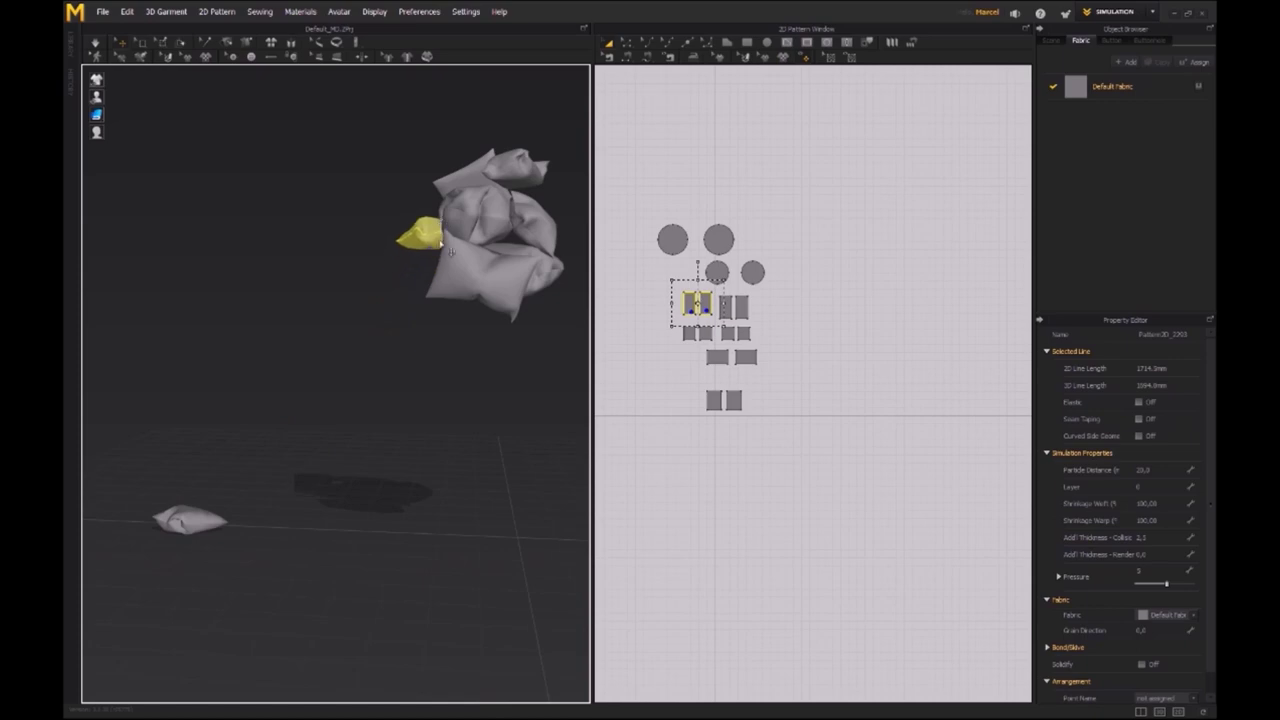
right_click_drag(440, 243, 514, 329)
scroll(430, 400, "down", 2)
left_click_drag(393, 409, 426, 441)
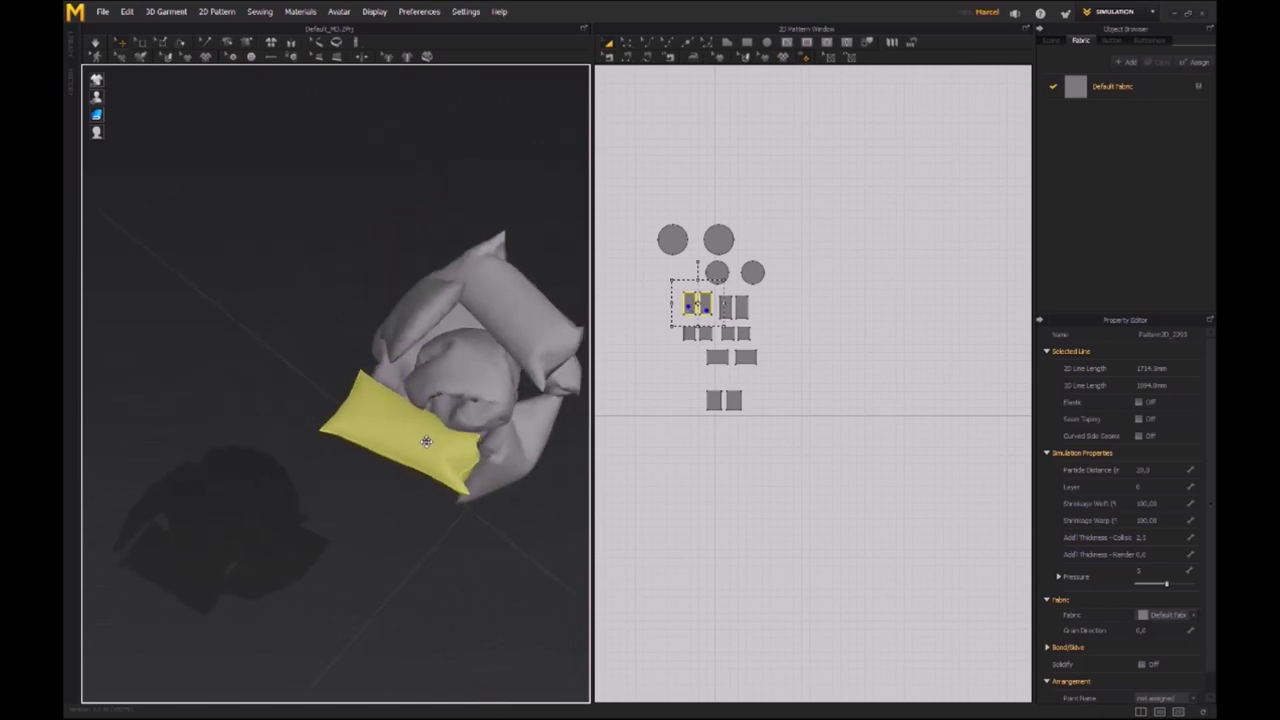
right_click_drag(426, 441, 367, 360)
- Lift the last small square pillow off the ground and place it at the side of the stack
left_click(130, 517)
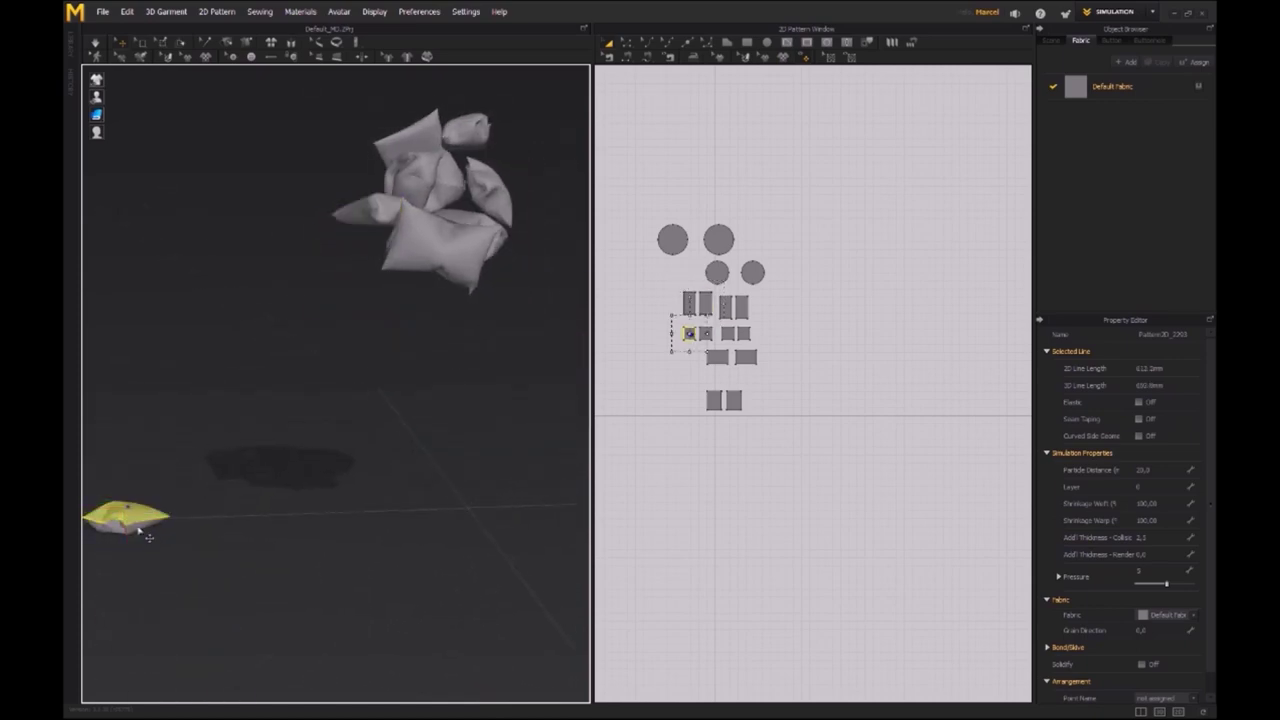
left_click_drag(138, 529, 384, 245)
right_click_drag(384, 245, 528, 310)
right_click_drag(525, 377, 443, 334)
- Adjust the small square pillow within the stack and paste a copy of its two panels above the round patterns
left_click_drag(437, 271, 415, 285)
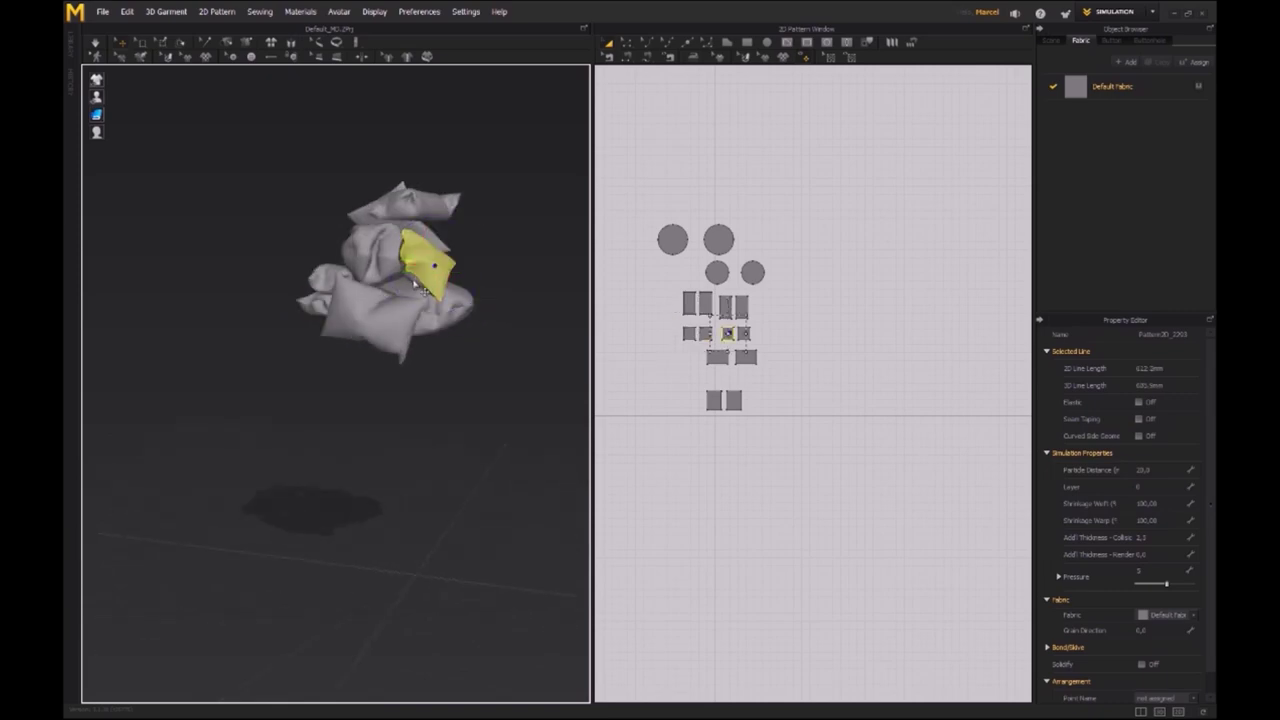
middle_click_drag(733, 359, 758, 370)
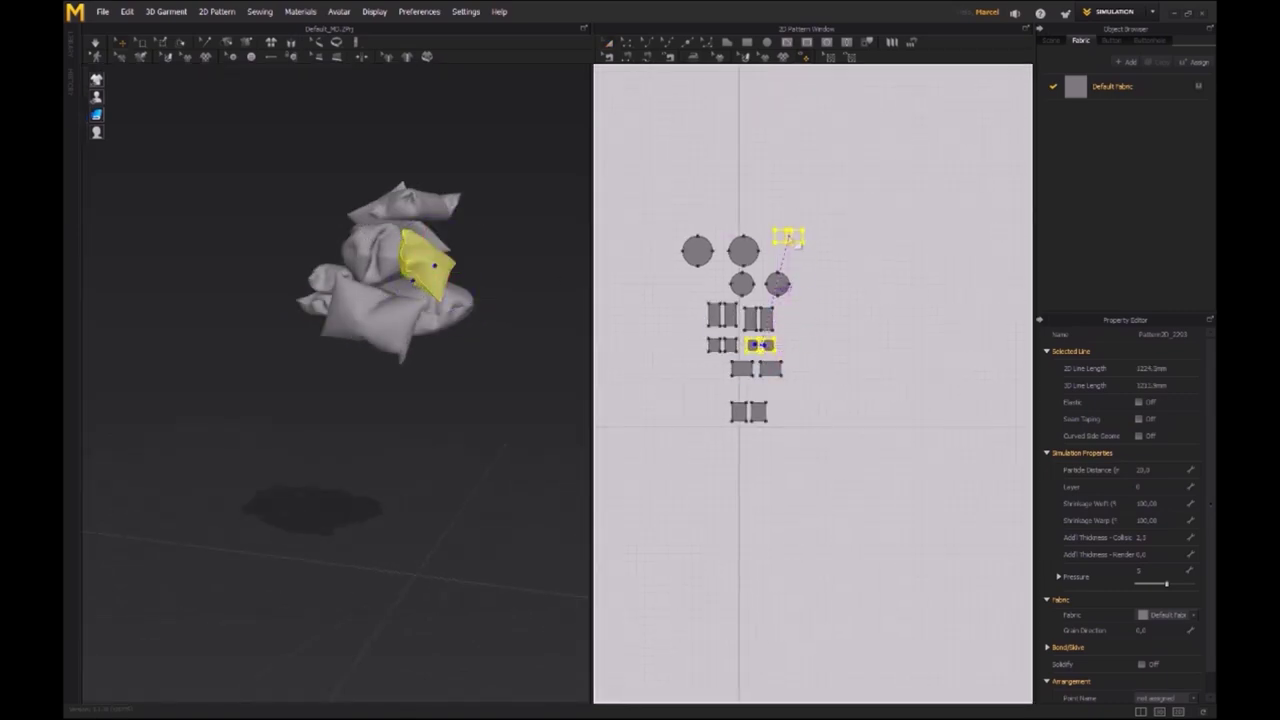
right_click_drag(466, 269, 454, 281)
scroll(452, 281, "down", 5)
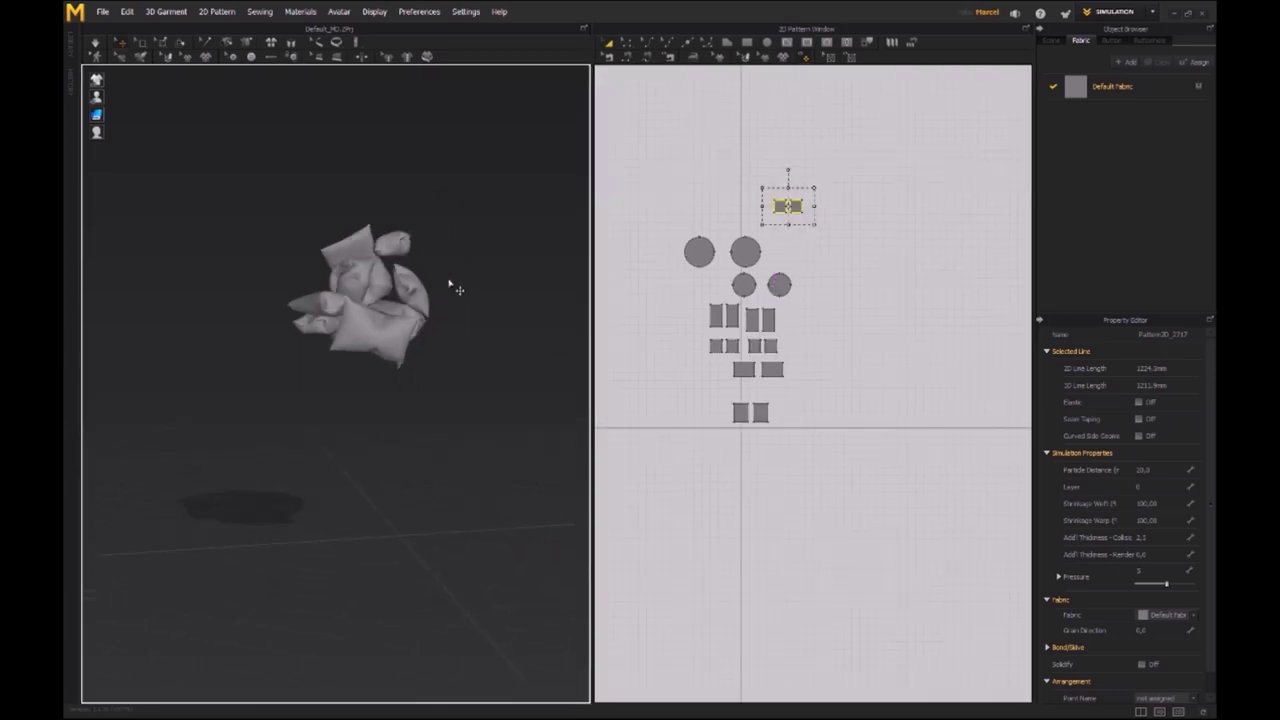
right_click_drag(421, 323, 442, 183)
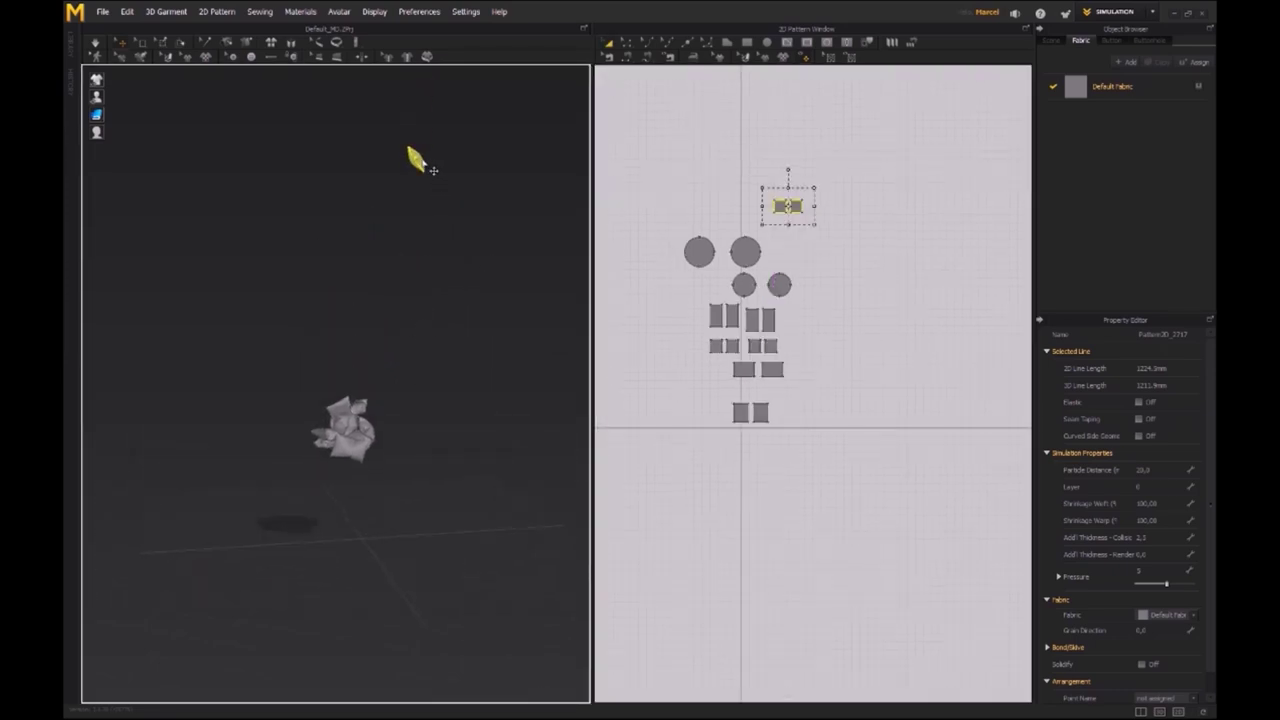
- Lower the copied small square pillow onto the top of the floating stack
right_click_drag(383, 418, 475, 416)
scroll(319, 535, "up", 5)
left_click_drag(399, 383, 383, 412)
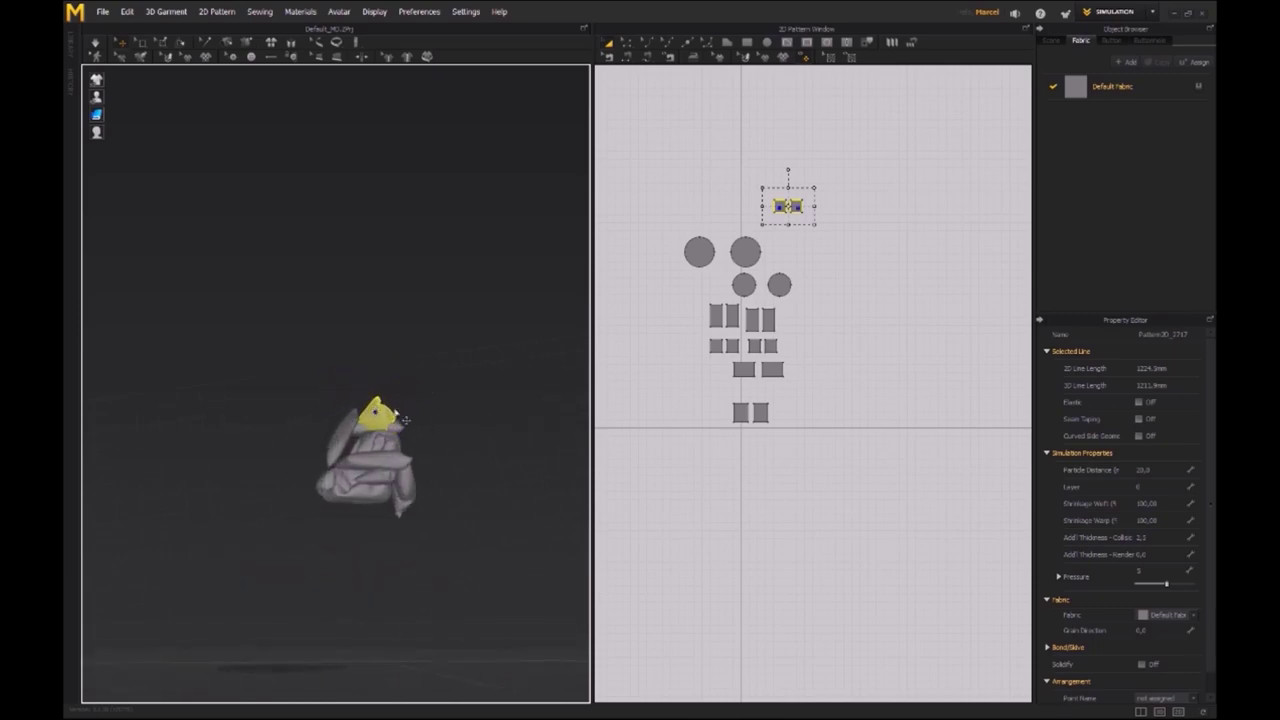
right_click_drag(374, 412, 303, 437)
scroll(305, 437, "up", 5)
right_click_drag(404, 445, 384, 427)
left_click(370, 364)
left_click(350, 424)
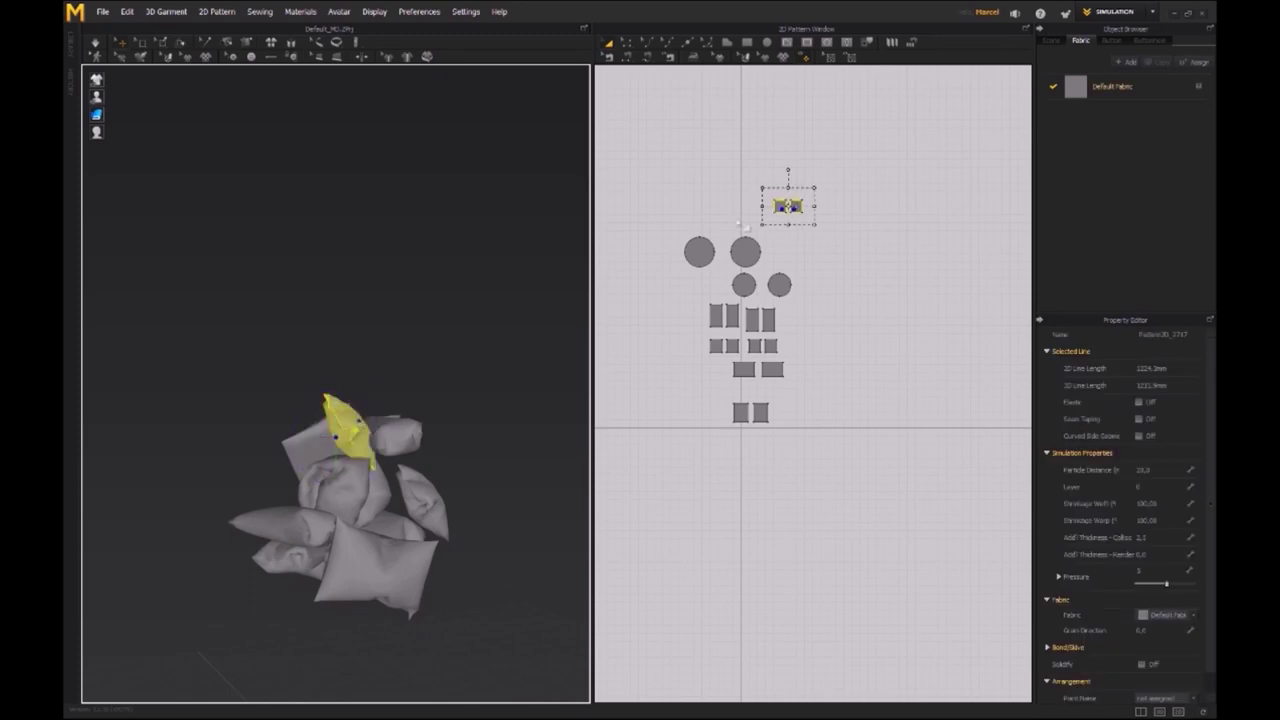
- Select both panels of the copied pillow and tilt it to rest against the pillows at the stack's top
left_click(836, 200)
left_click(788, 206)
left_click_drag(320, 394, 350, 390)
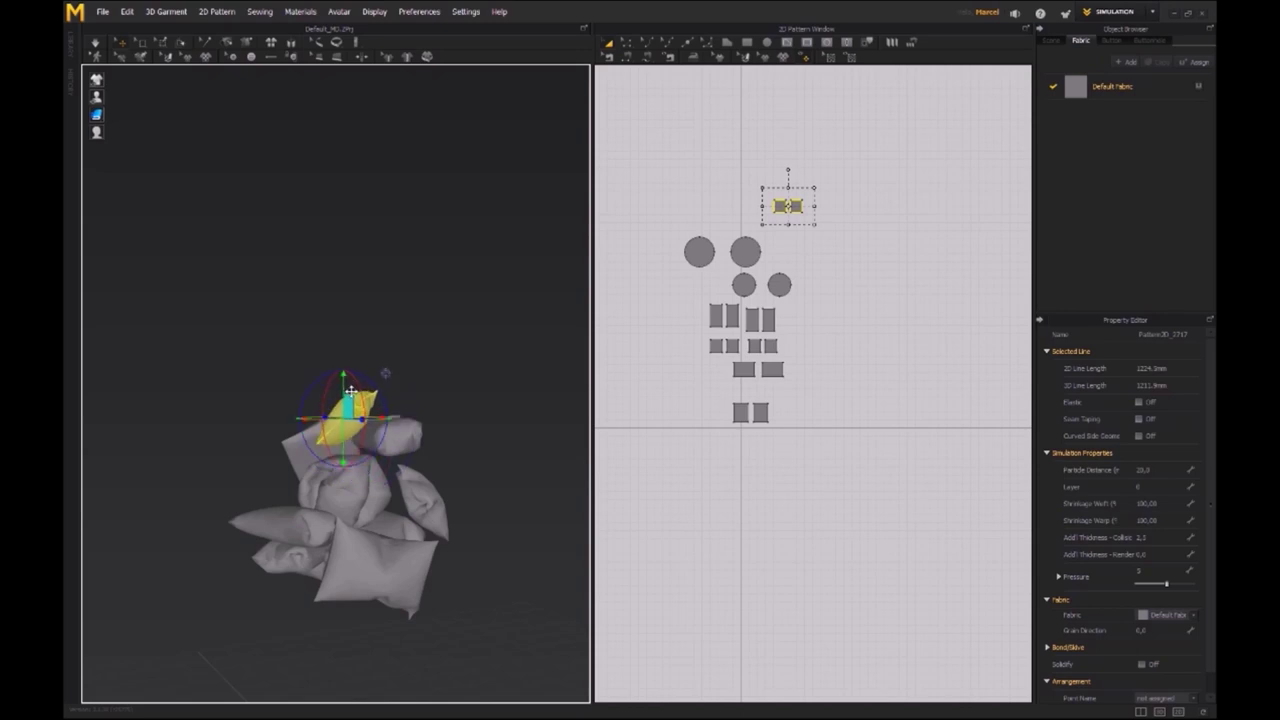
right_click_drag(403, 456, 352, 430)
scroll(352, 430, "down", 2)
- Draw a rectangular sack panel about 485 mm wide in an empty area beside the pillow patterns and stretch it into an upright shape
middle_click_drag(901, 389, 920, 387)
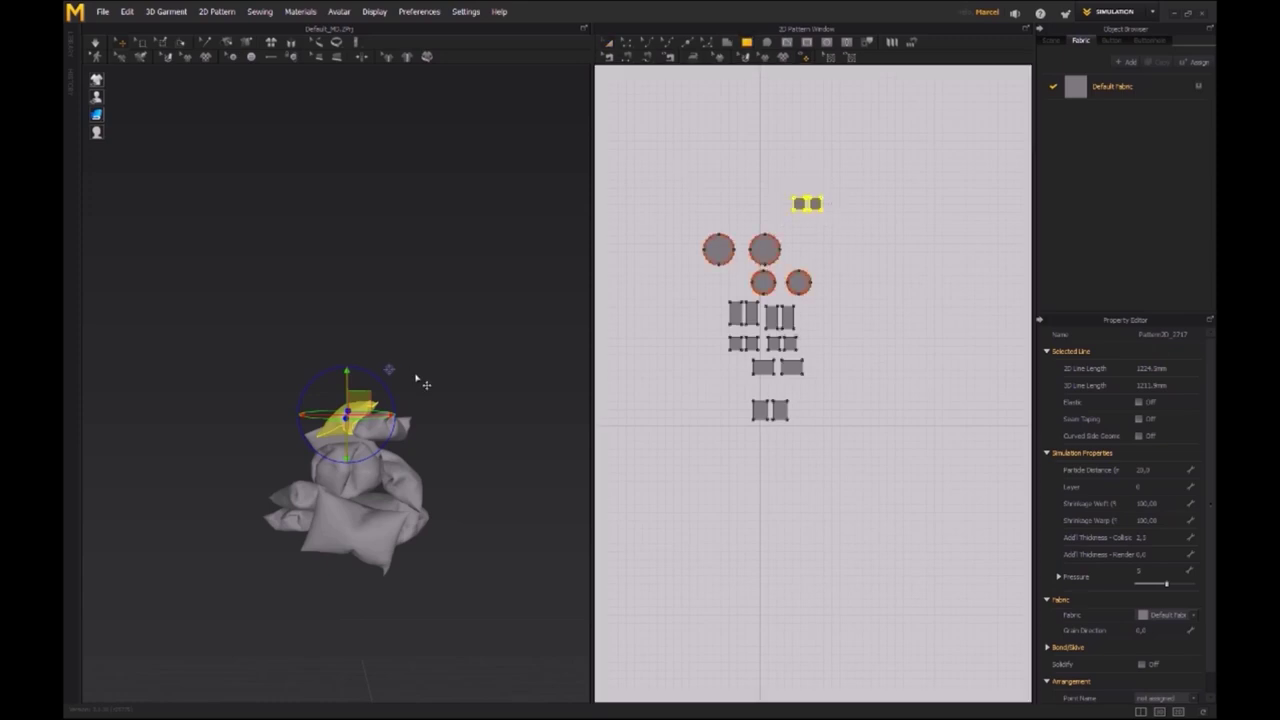
middle_click_drag(403, 371, 457, 242)
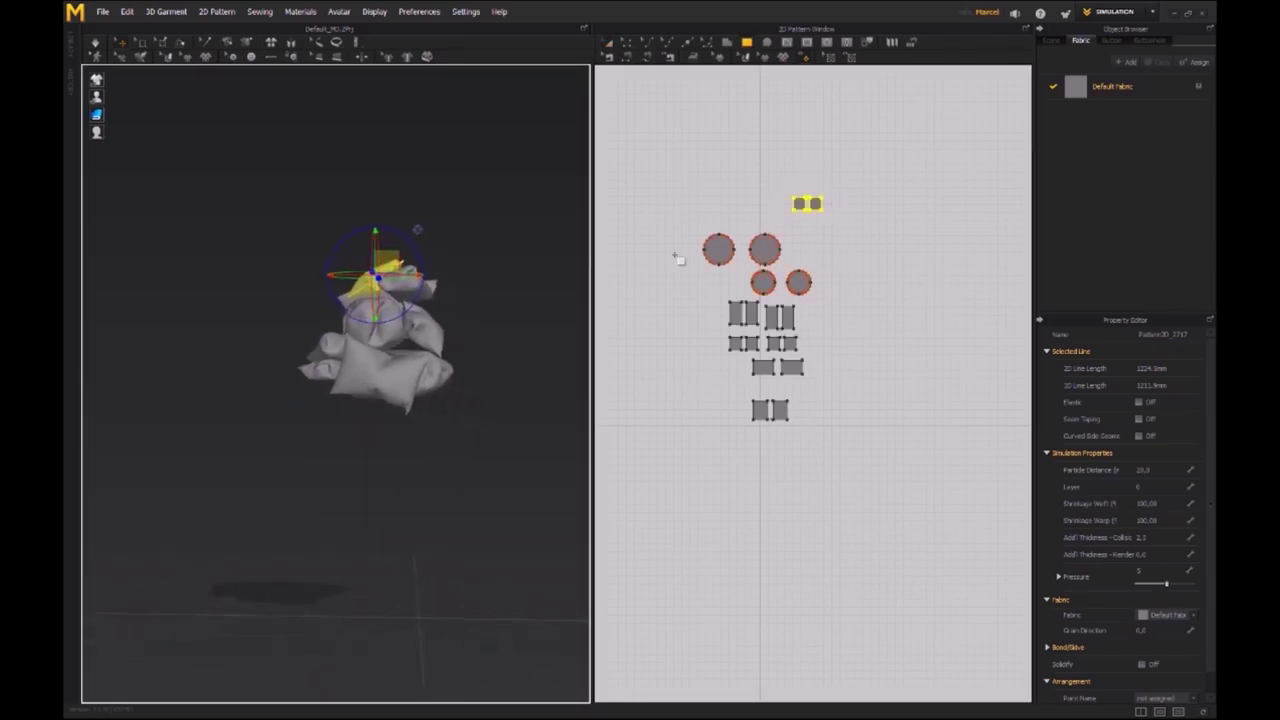
middle_click_drag(678, 258, 698, 238)
left_click_drag(732, 352, 734, 374)
right_click_drag(363, 429, 173, 369)
left_click_drag(96, 323, 367, 432)
scroll(664, 188, "up", 3)
key("a")
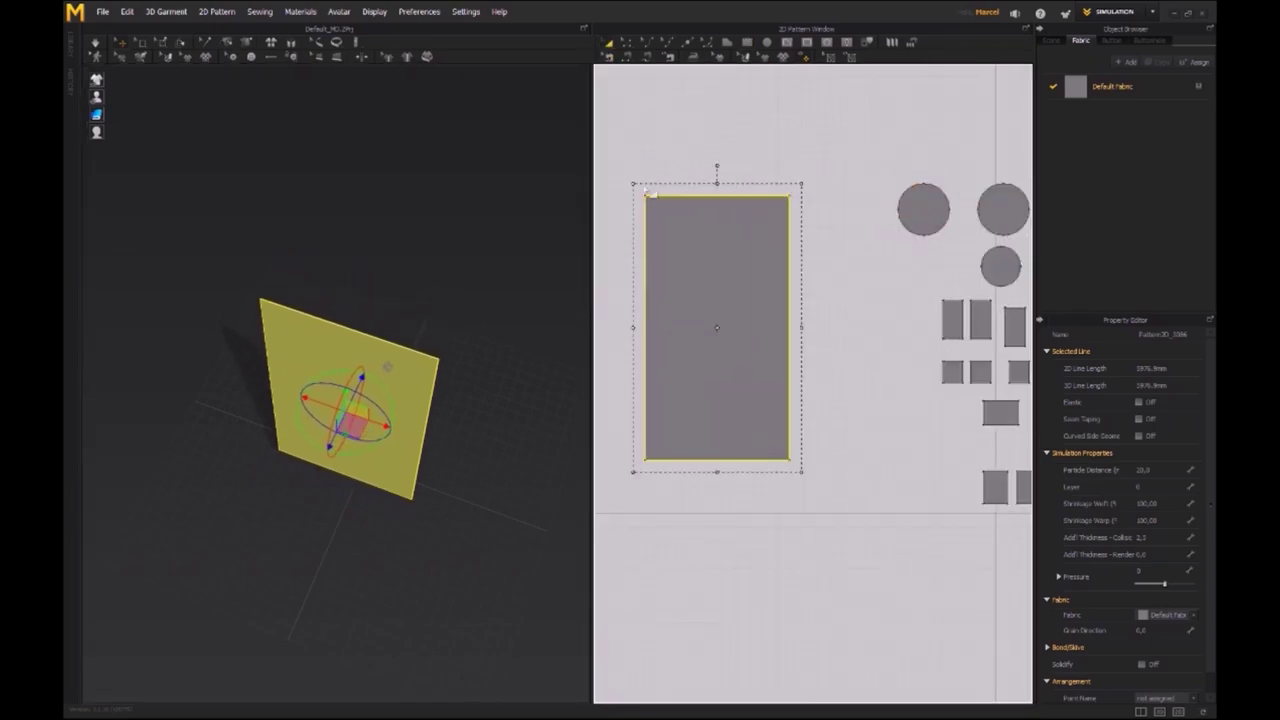
left_click_drag(715, 335, 713, 332)
- Move the sack panel in 3D so it stands upright beside the floating pillow stack
right_click_drag(382, 384, 403, 344)
left_click_drag(401, 348, 389, 364)
right_click_drag(389, 364, 160, 443)
left_click_drag(373, 396, 369, 413)
right_click_drag(372, 416, 517, 370)
scroll(750, 345, "up", 3)
- Shorten the sack panel from its upper edge and raise it level with the pillow stack
middle_click_drag(768, 342, 772, 270)
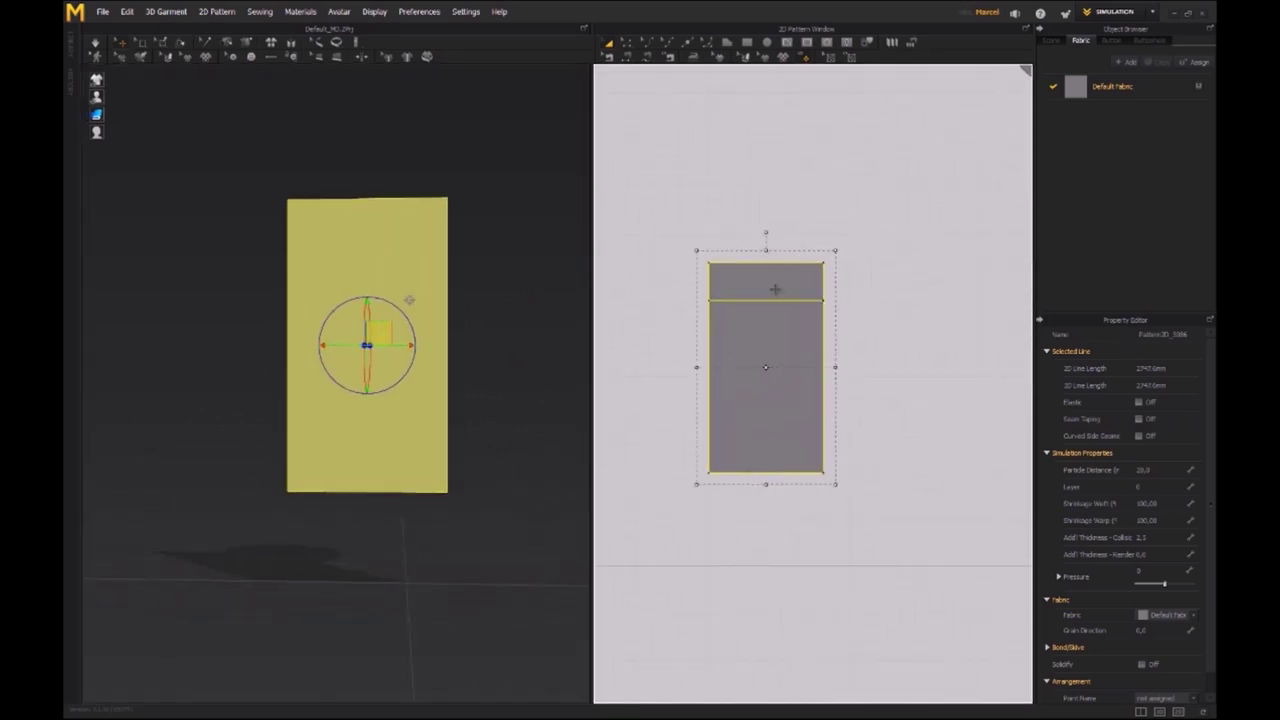
left_click_drag(777, 316, 777, 316)
right_click_drag(415, 366, 264, 364)
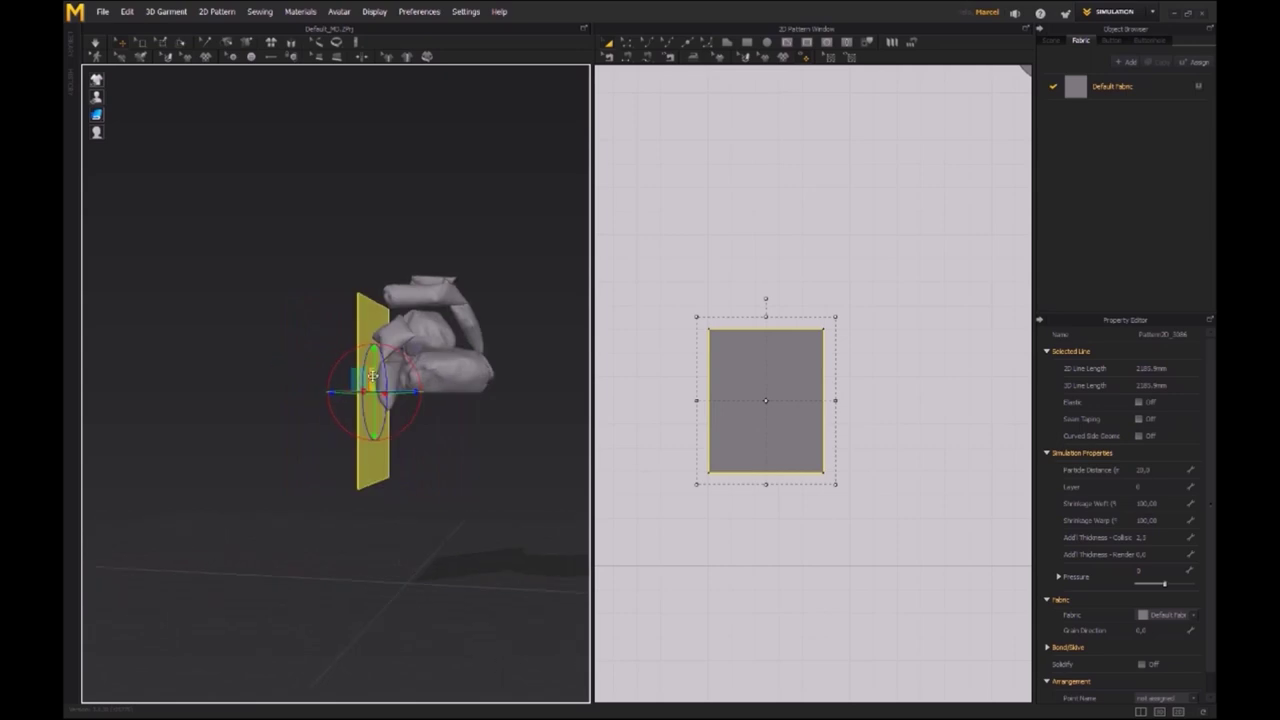
right_click_drag(372, 376, 373, 376)
left_click_drag(348, 362, 352, 318)
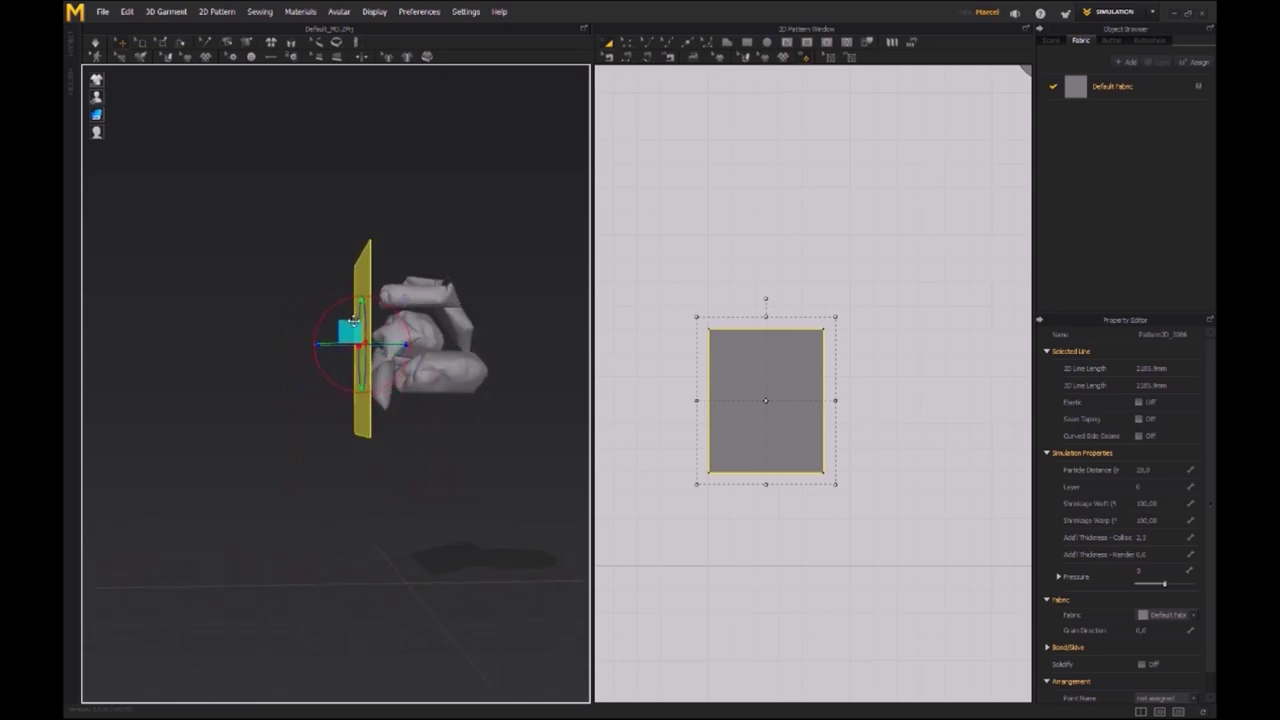
- Extend the sack panel's upper edge slightly and shift the panel just clear of the pillows
left_click_drag(766, 316, 775, 290)
right_click_drag(446, 337, 482, 502)
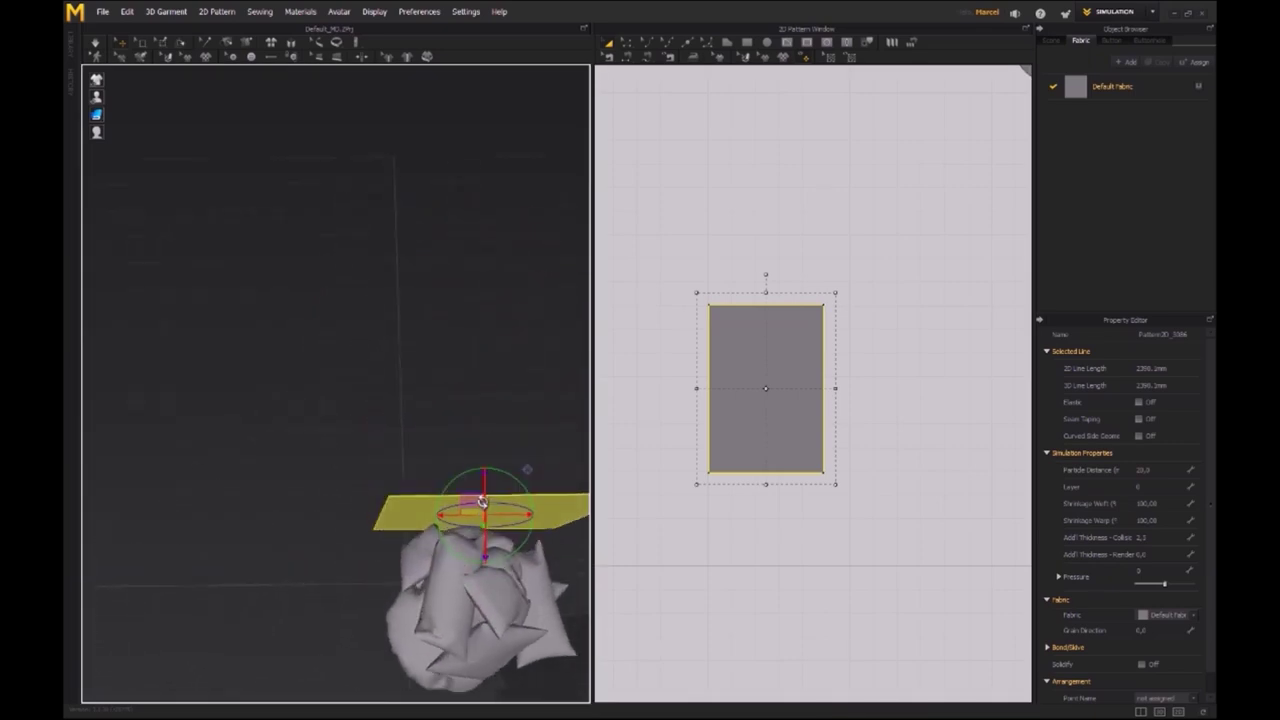
left_click_drag(476, 488, 476, 483)
- Duplicate the sack panel and place the copy next to the original in the 2D pattern layout
scroll(780, 388, "down", 2)
middle_click_drag(780, 388, 680, 290)
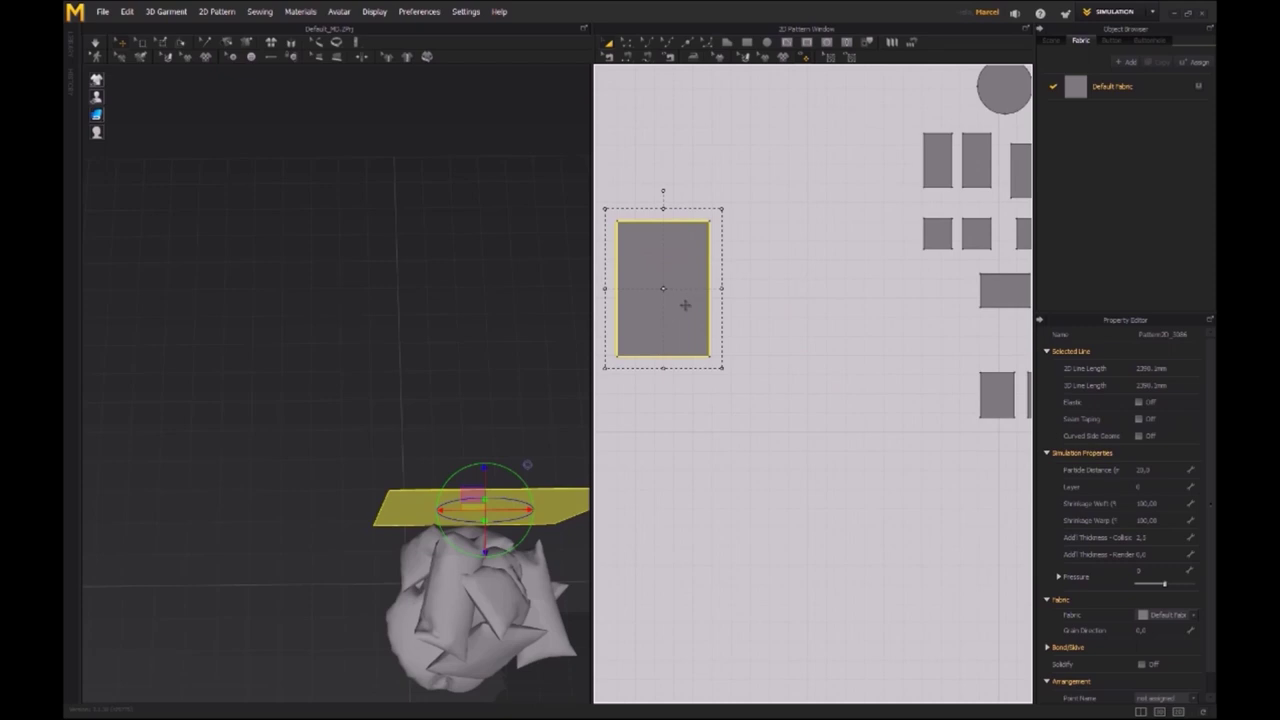
key("ctrl+c")
key("ctrl+v")
left_click_drag(778, 312, 788, 287)
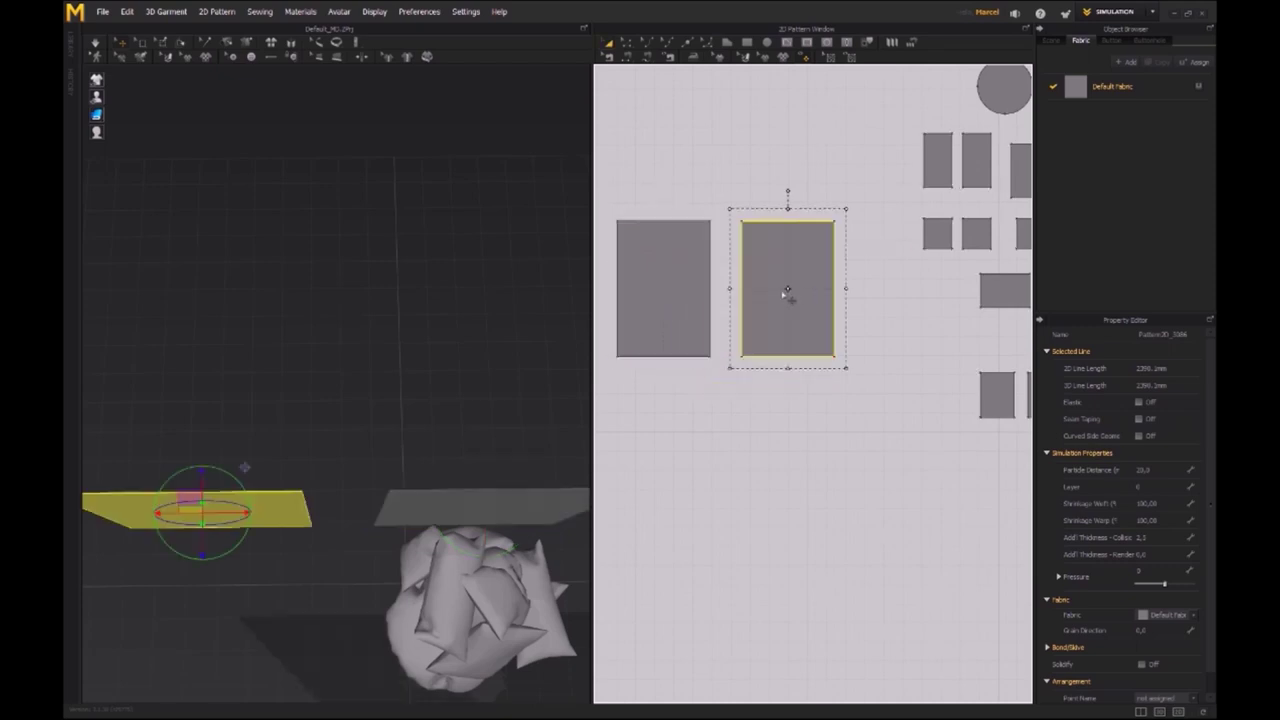
- Move the duplicate sack panel to the opposite side of the pillow stack, facing the original
middle_click_drag(275, 468, 280, 366)
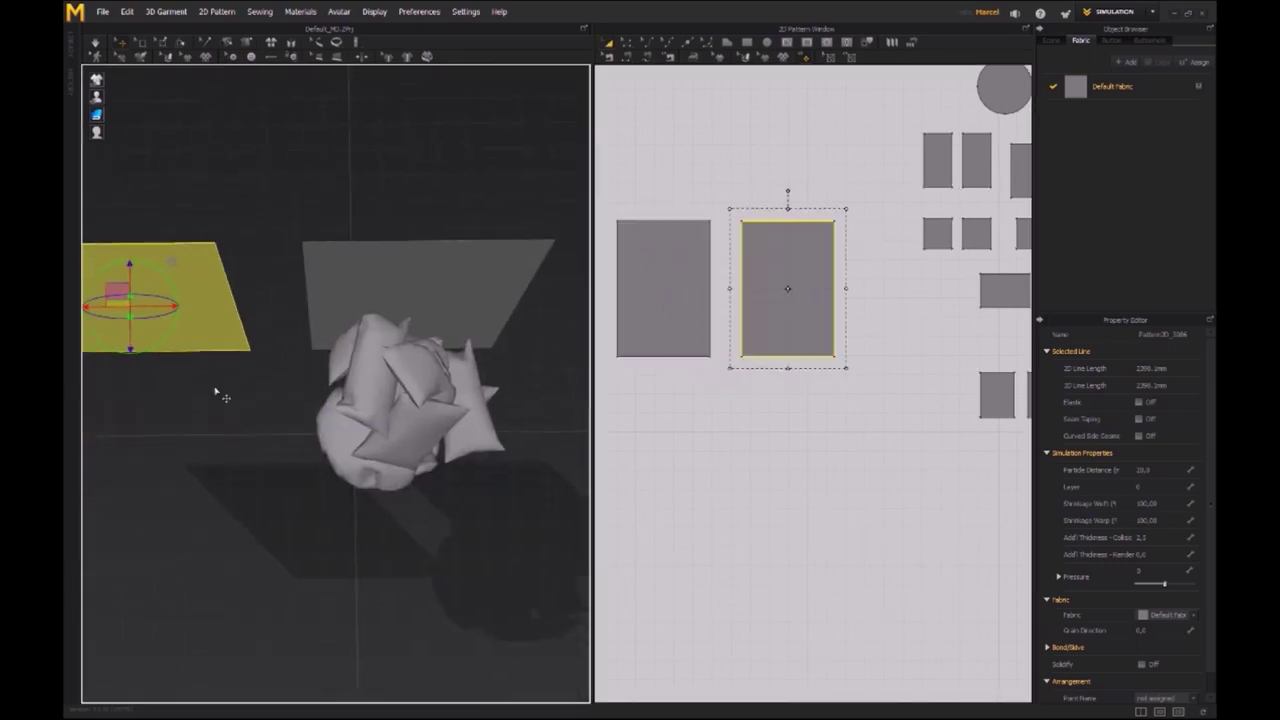
scroll(262, 376, "down", 3)
left_click_drag(224, 357, 361, 450)
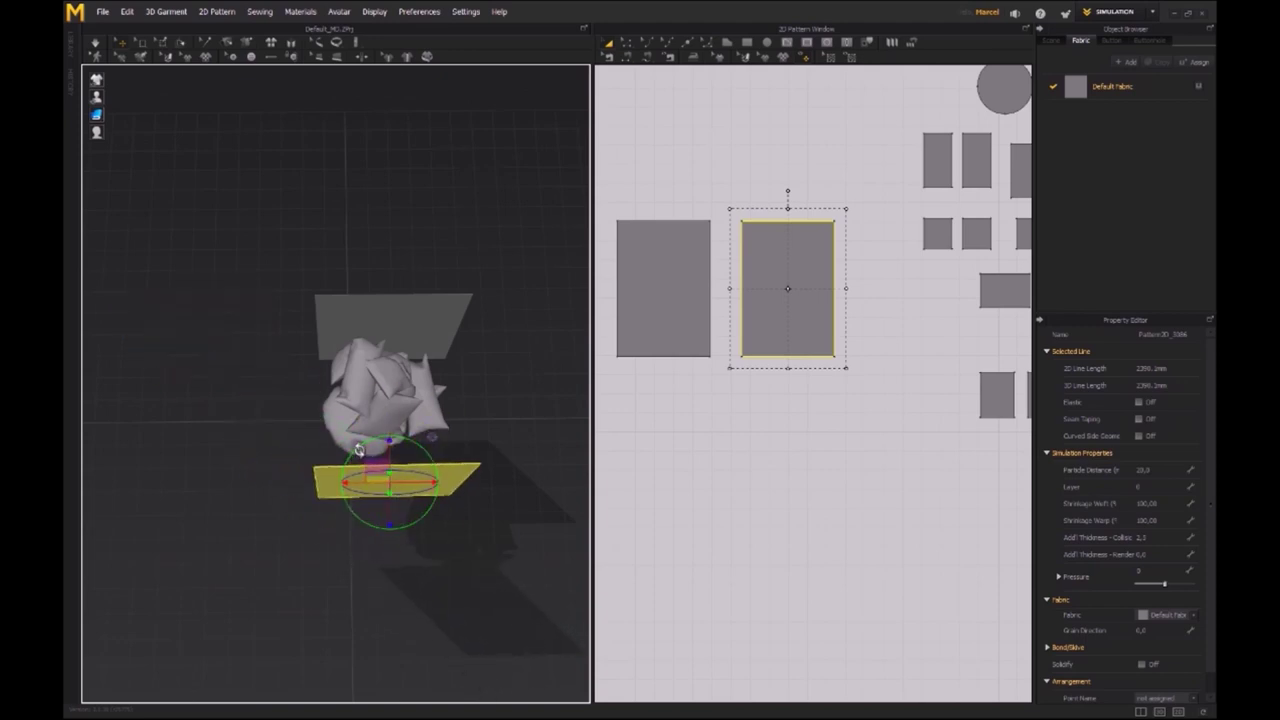
- Examine how the two panels enclose the pillow stack and consult the garbage bag reference photo in Picasa Photo Viewer
right_click_drag(373, 527, 425, 337)
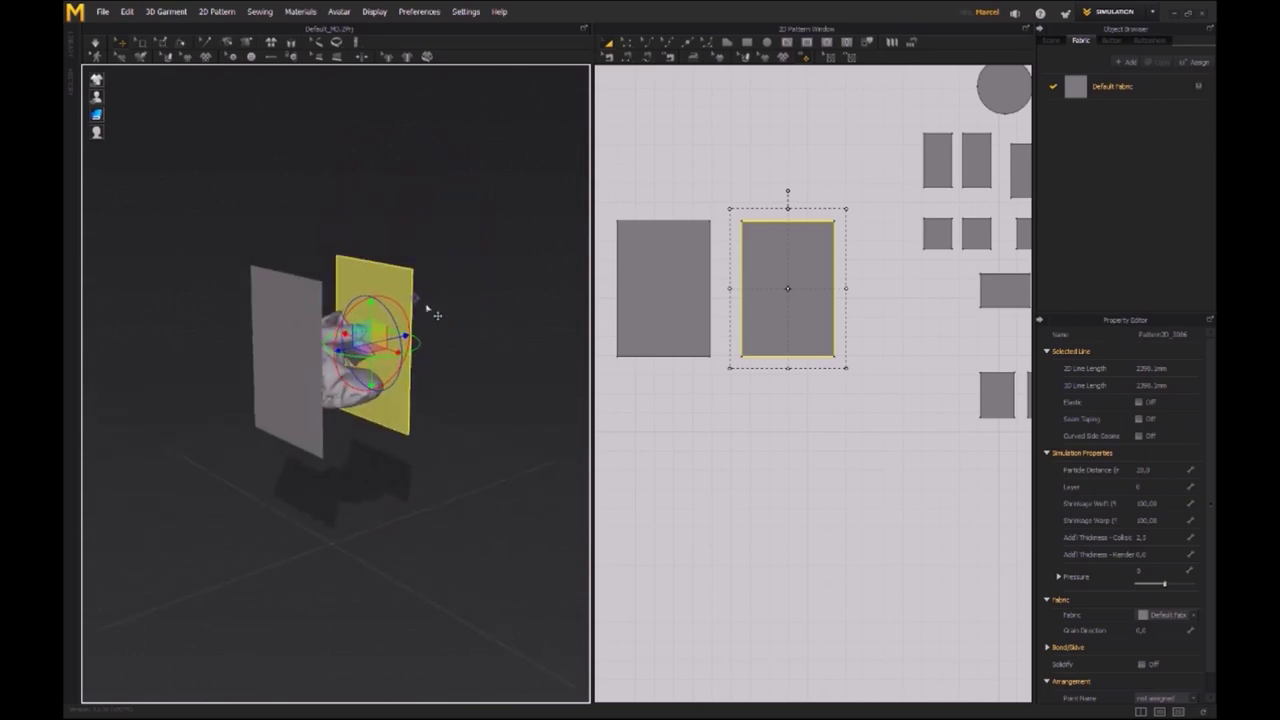
right_click_drag(316, 455, 376, 440)
middle_click_drag(404, 330, 420, 386)
scroll(420, 386, "up", 2)
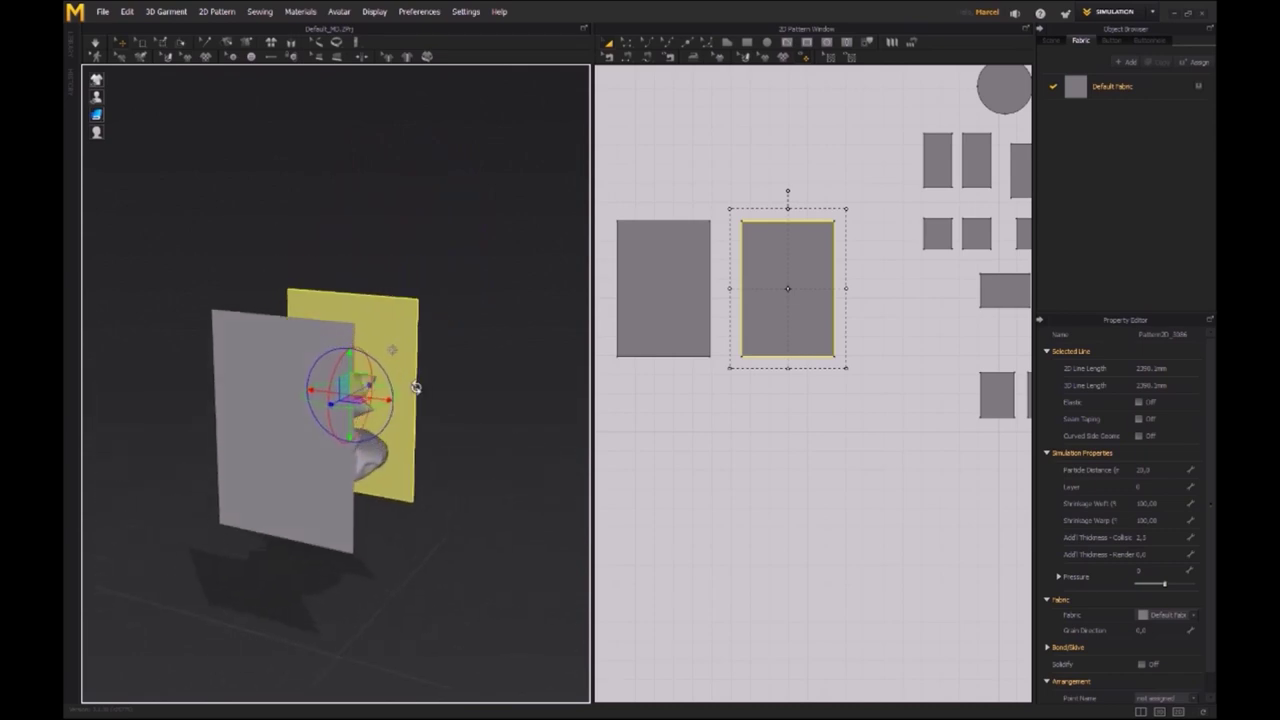
right_click_drag(420, 386, 372, 386)
key("alt+Tab")
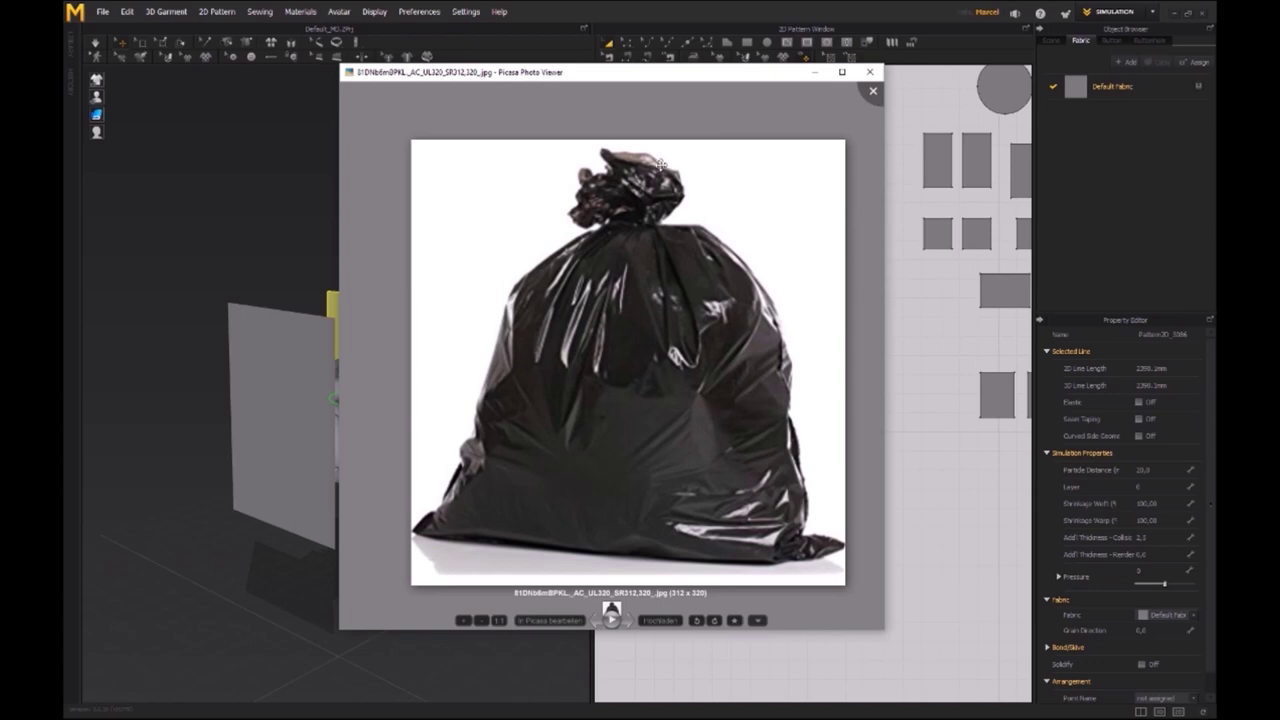
left_click(660, 11)
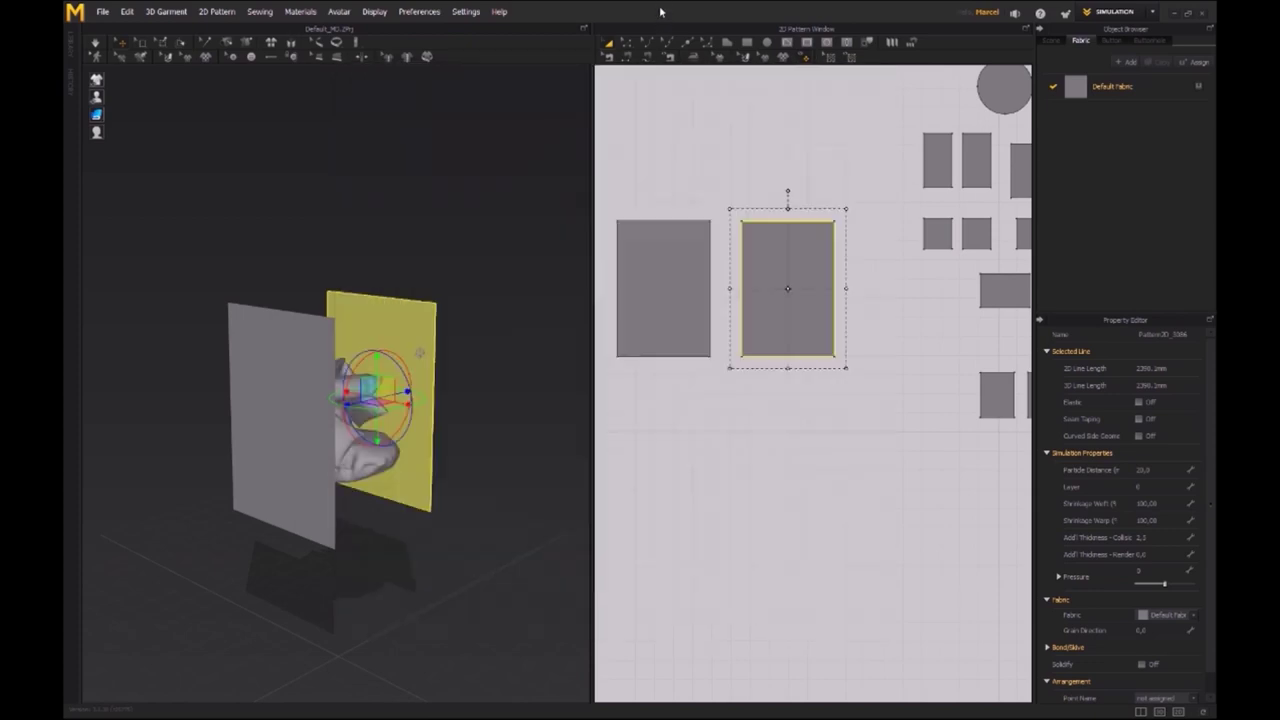
- Offset the first sack panel's upper edge inward by about 80 mm as a single internal line
scroll(486, 311, "up", 3)
scroll(706, 345, "up", 3)
scroll(788, 295, "down", 2)
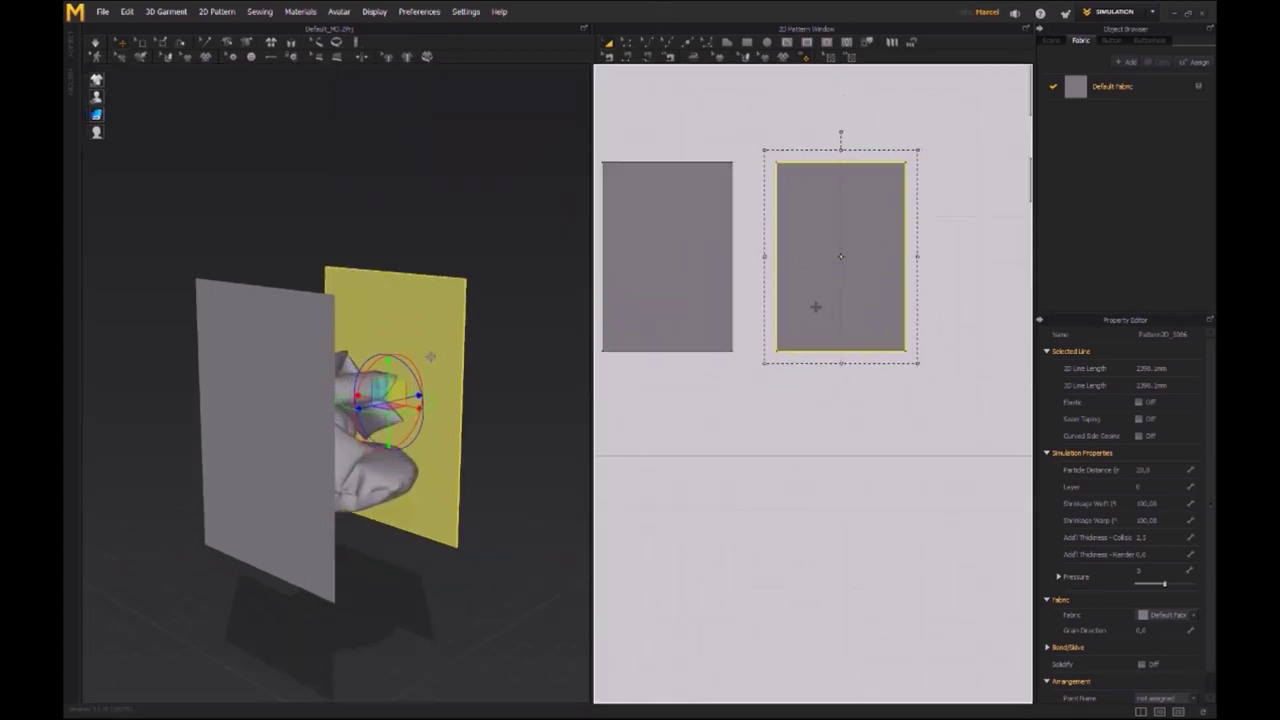
left_click(651, 75)
left_click(631, 56)
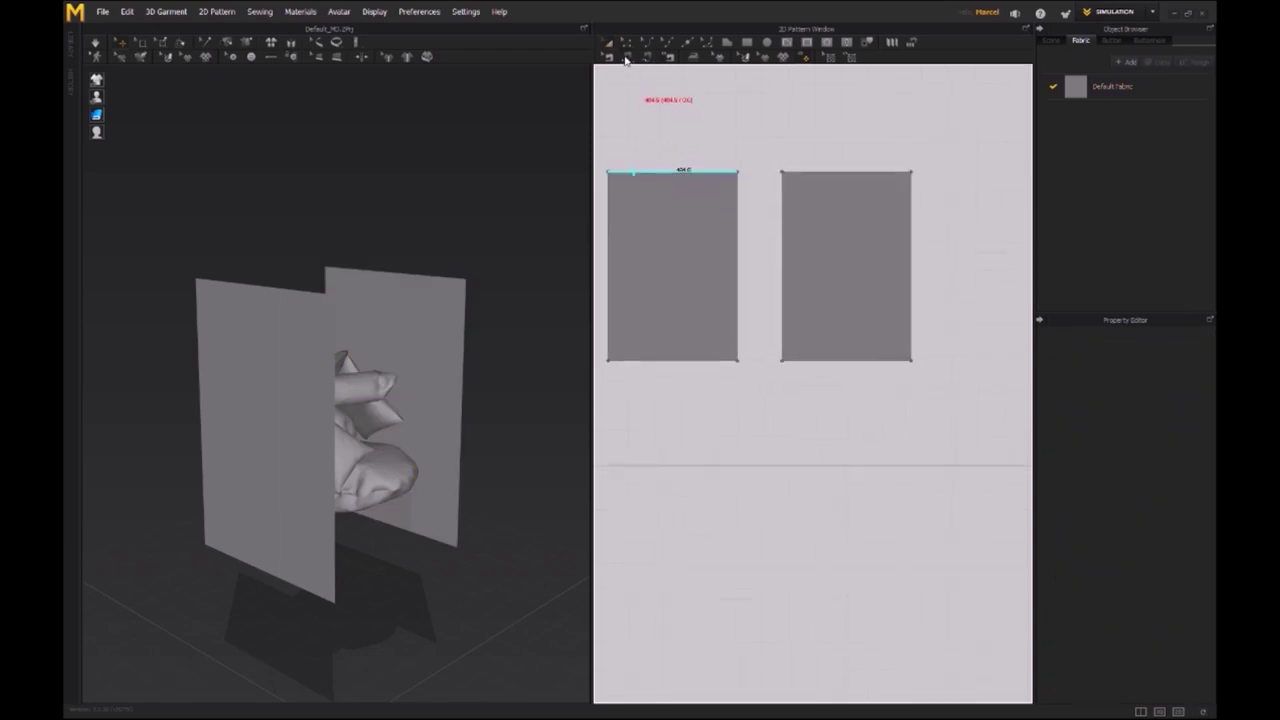
left_click(627, 44)
middle_click_drag(715, 190, 729, 168)
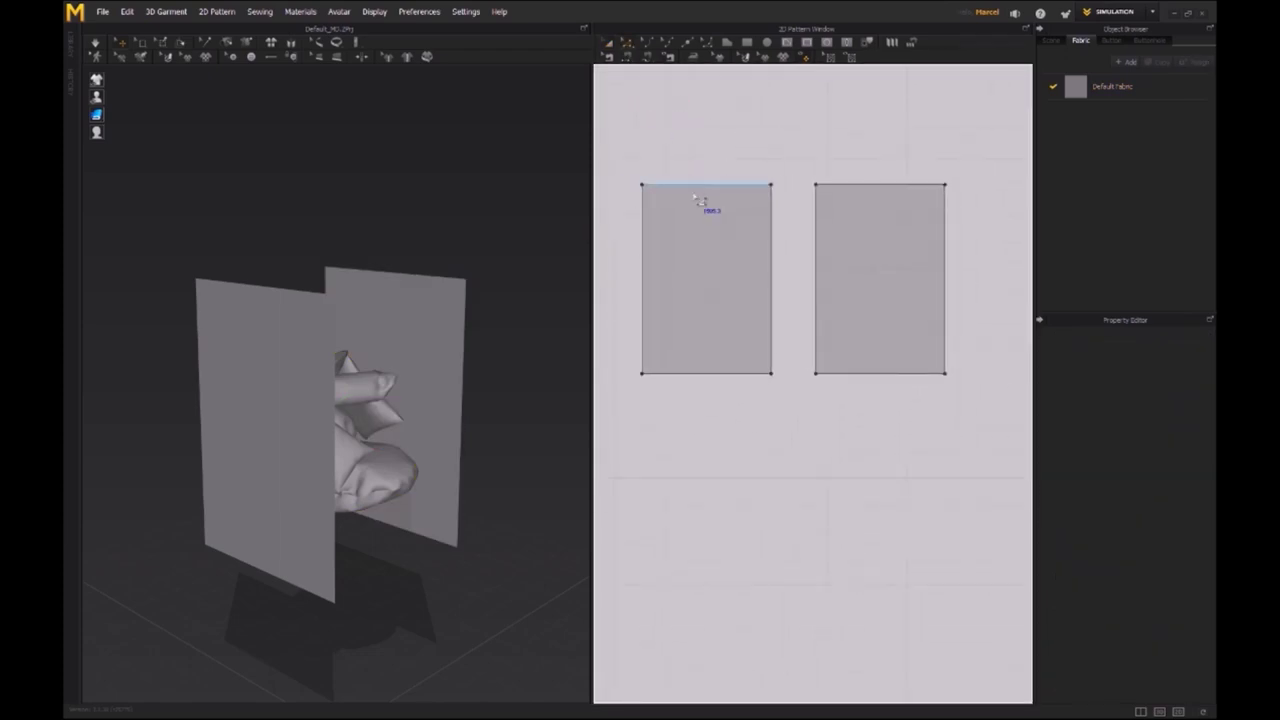
left_click(707, 187)
right_click(748, 192)
left_click(790, 232)
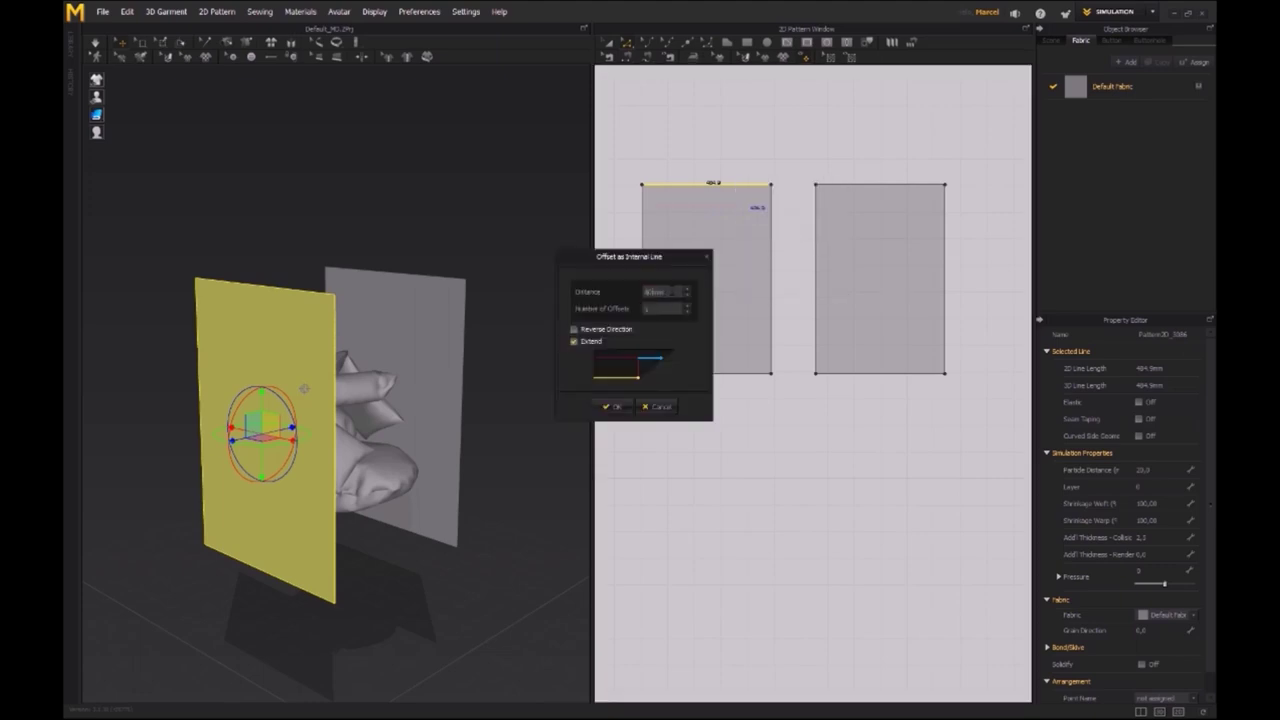
key("Return")
- Add a matching internal line about 80 mm below the second sack panel's upper edge by offsetting that edge
right_click_drag(236, 390, 273, 336)
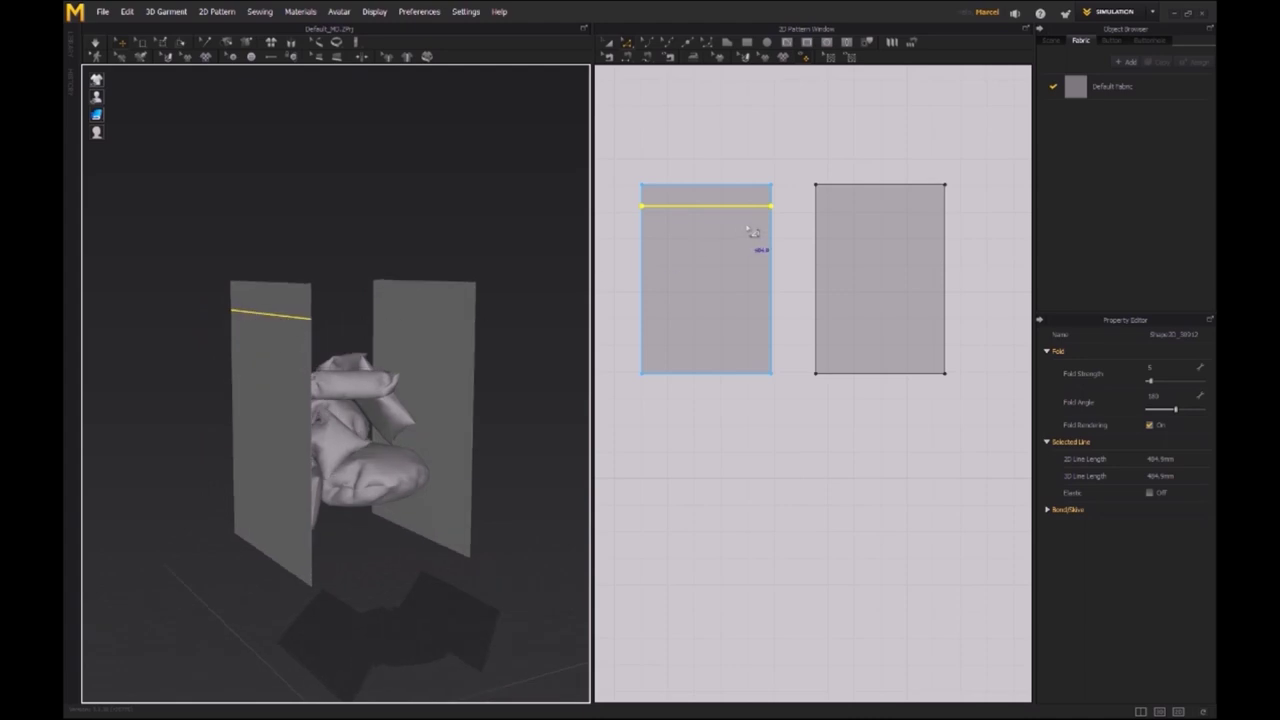
left_click(867, 185)
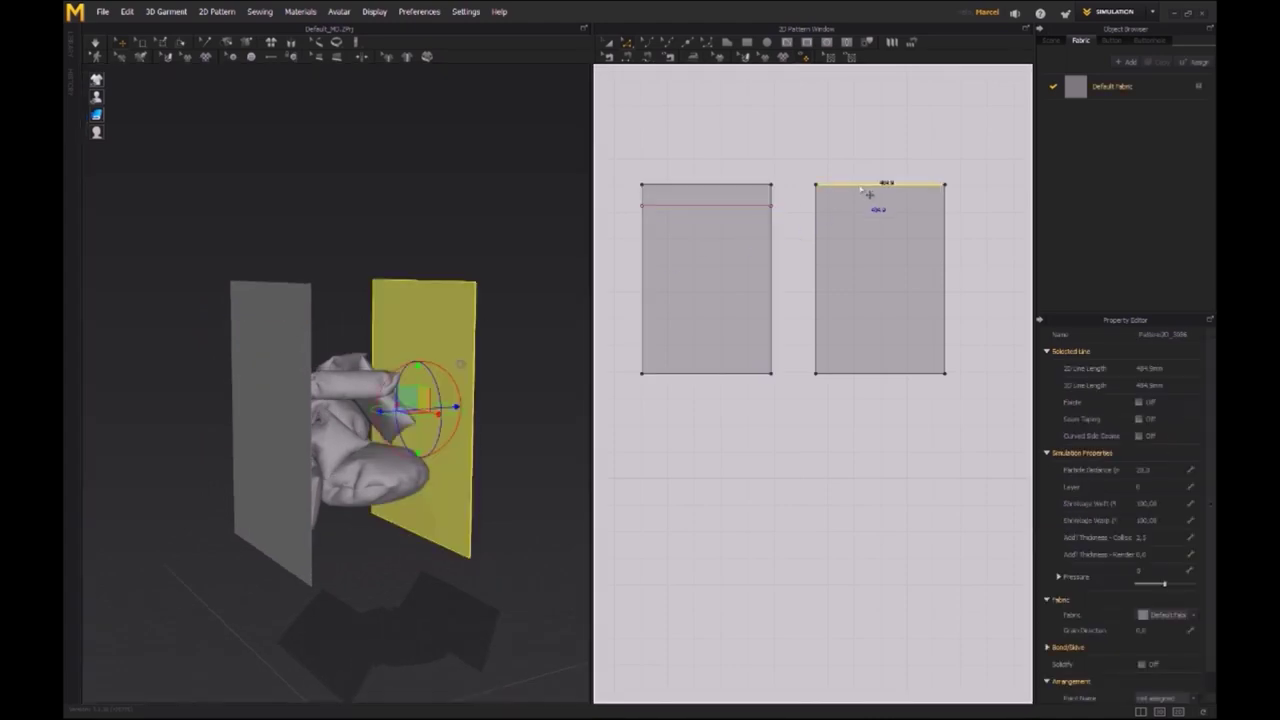
right_click(869, 193)
left_click(900, 229)
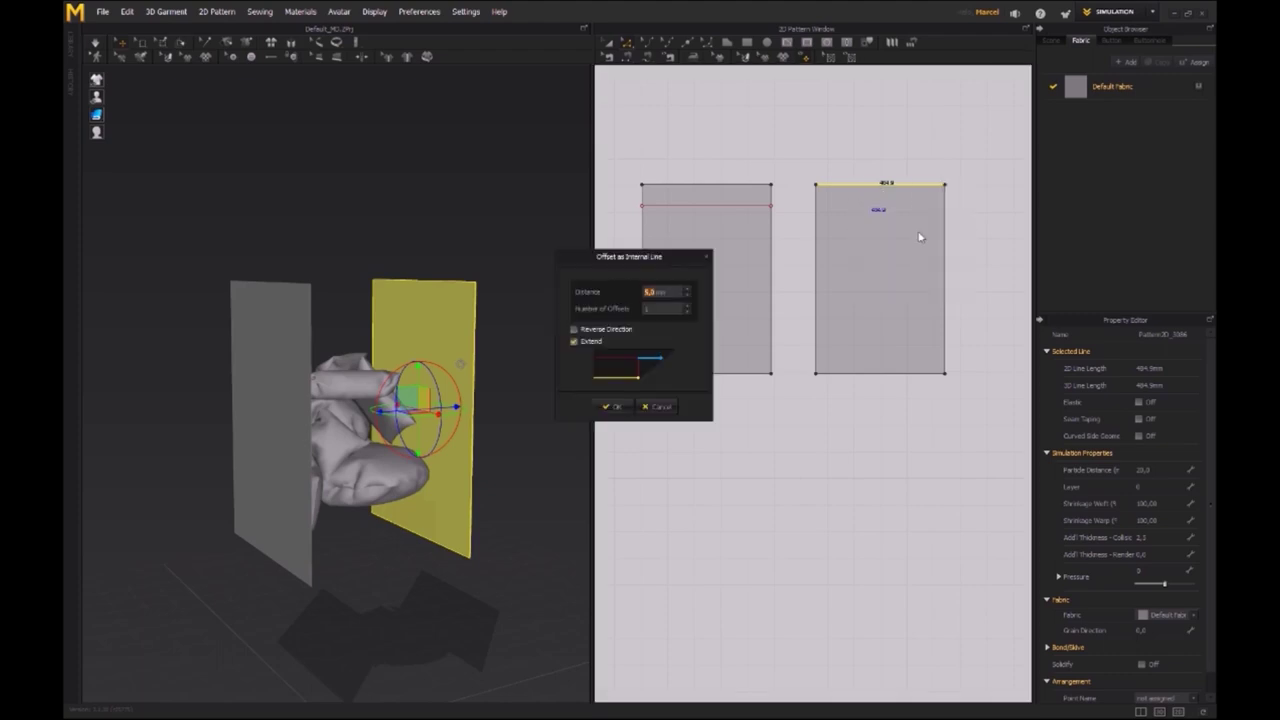
key("Return")
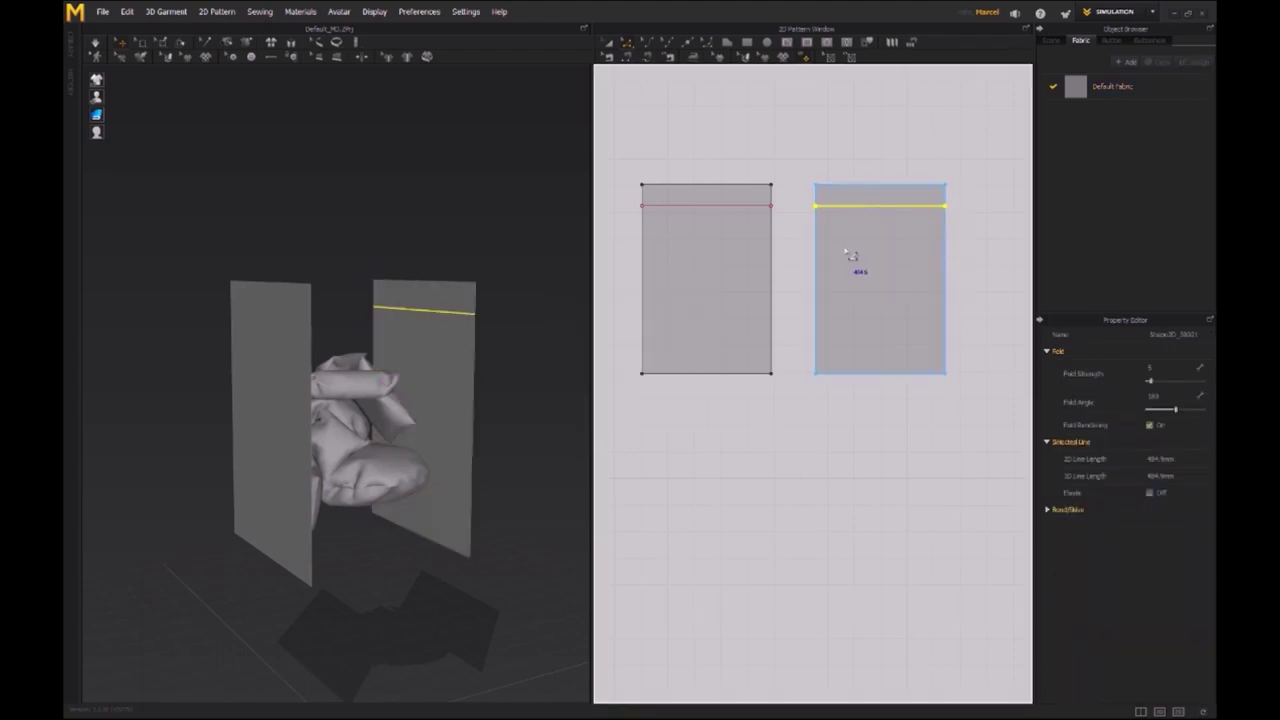
right_click_drag(505, 355, 305, 347)
left_click(511, 349)
left_click(440, 364)
right_click_drag(465, 380, 471, 380)
right_click_drag(425, 345, 500, 360)
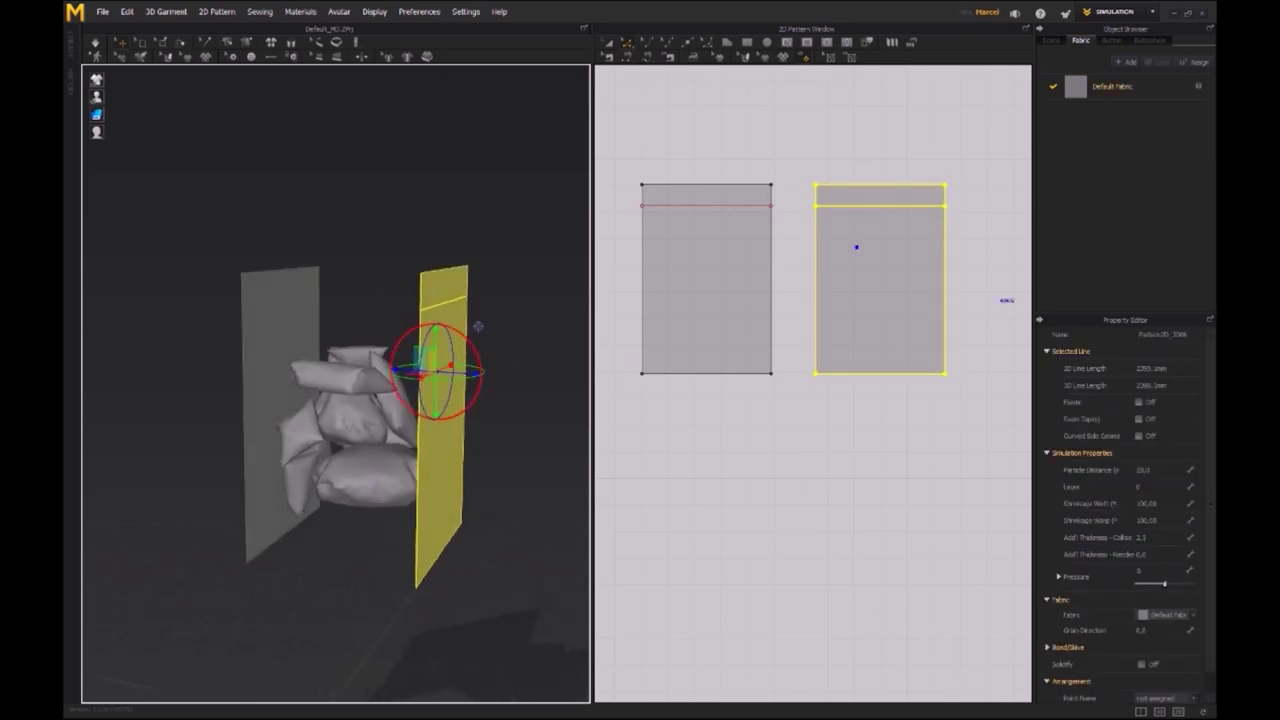
- Add a new fabric for the sack and set its material colour to a very dark grey
left_click(1129, 63)
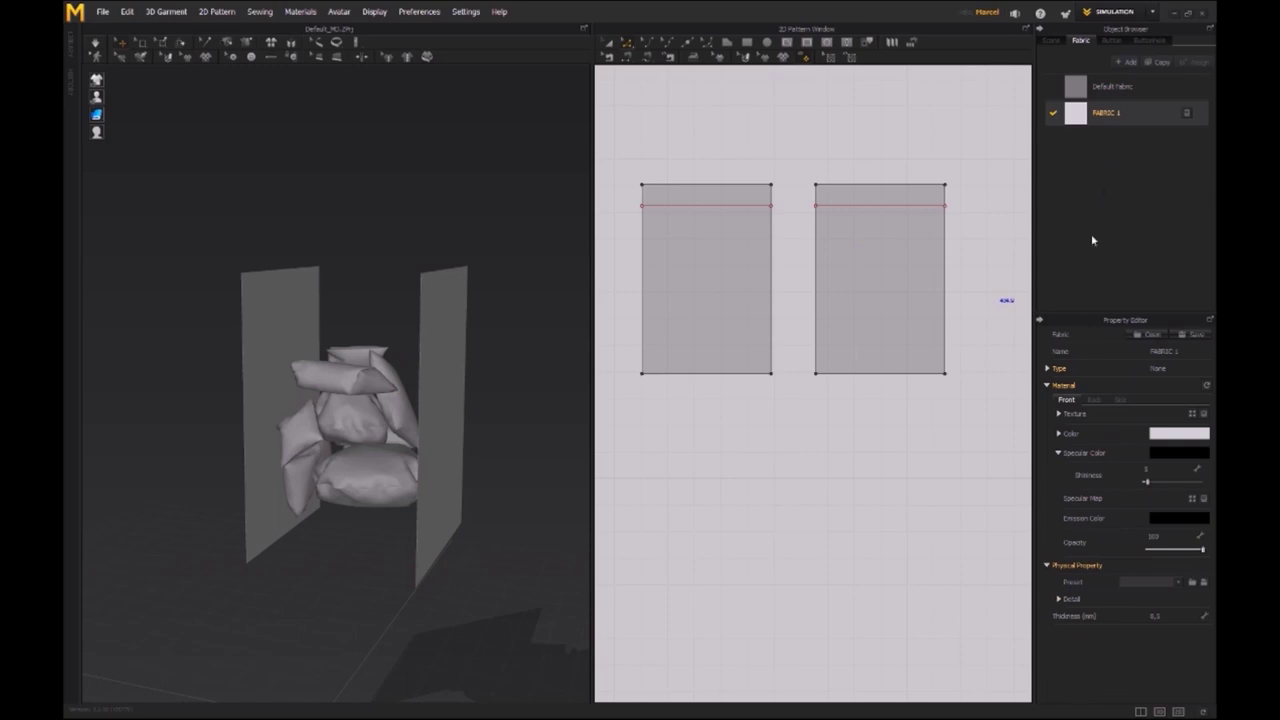
left_click(1059, 434)
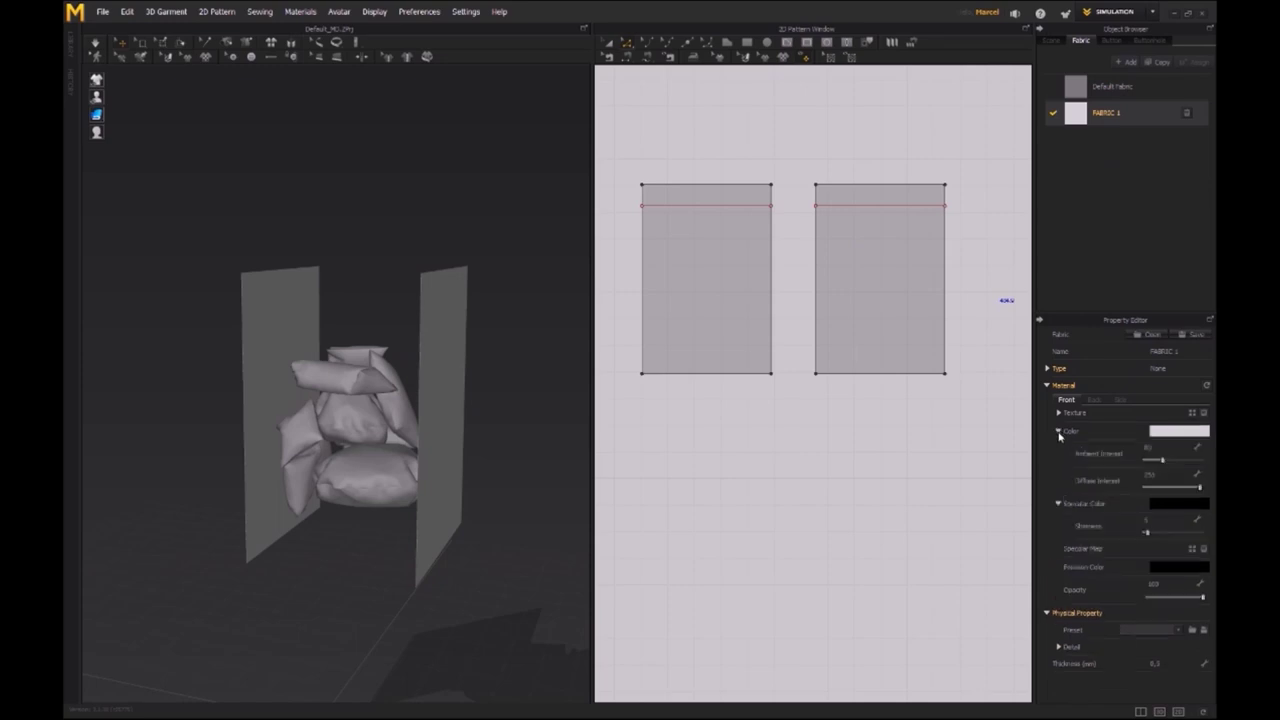
left_click(1183, 439)
left_click(428, 255)
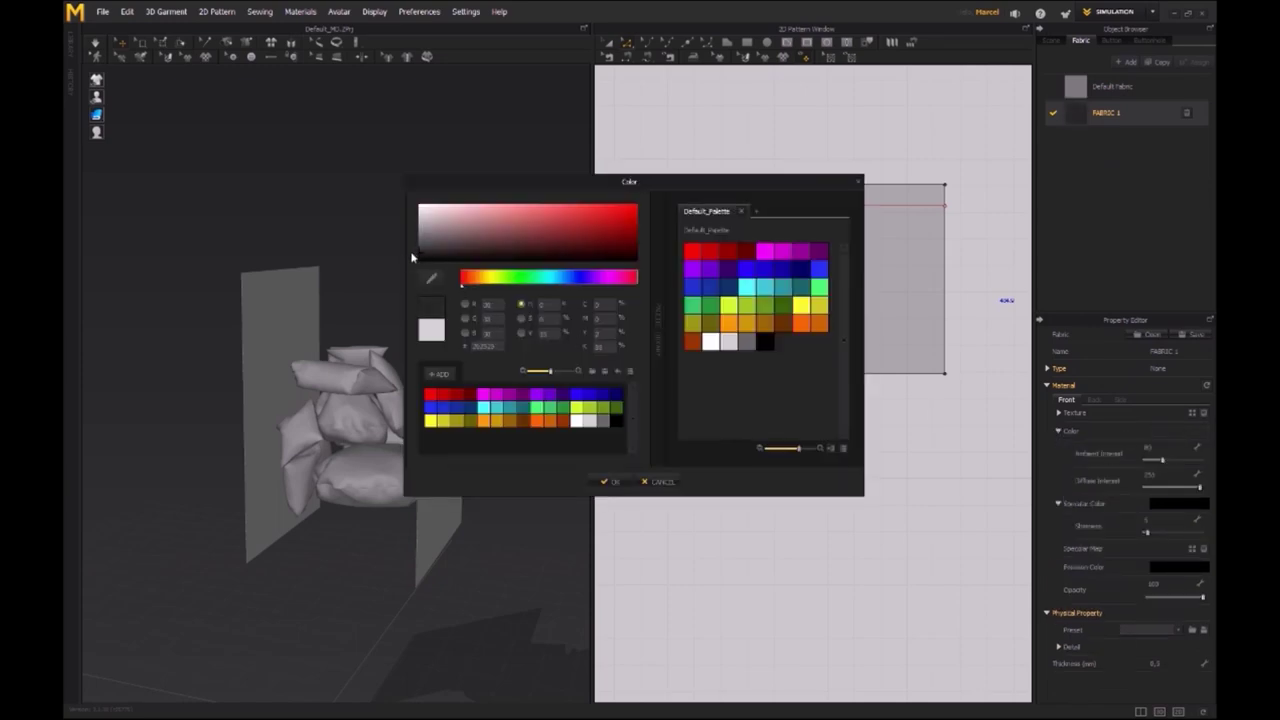
left_click(610, 482)
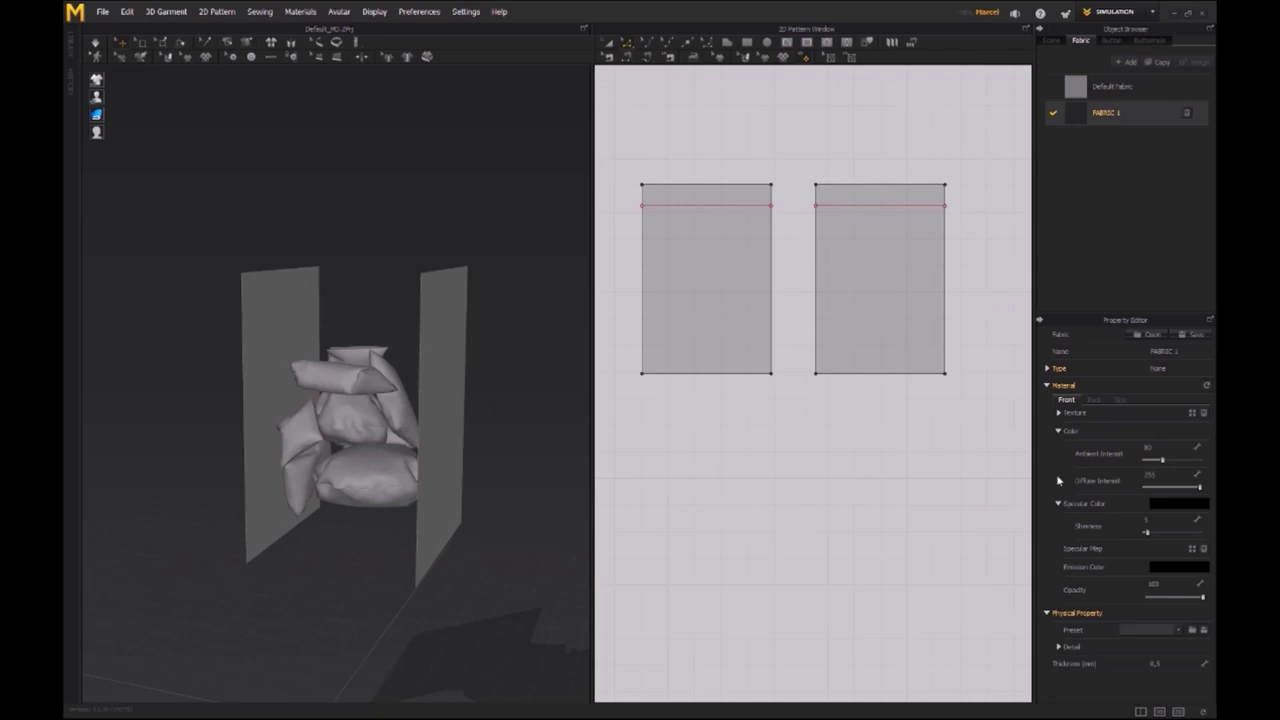
- Set the dark sack fabric's specular colour to white and strongly raise its shininess
left_click(1175, 508)
left_click(411, 209)
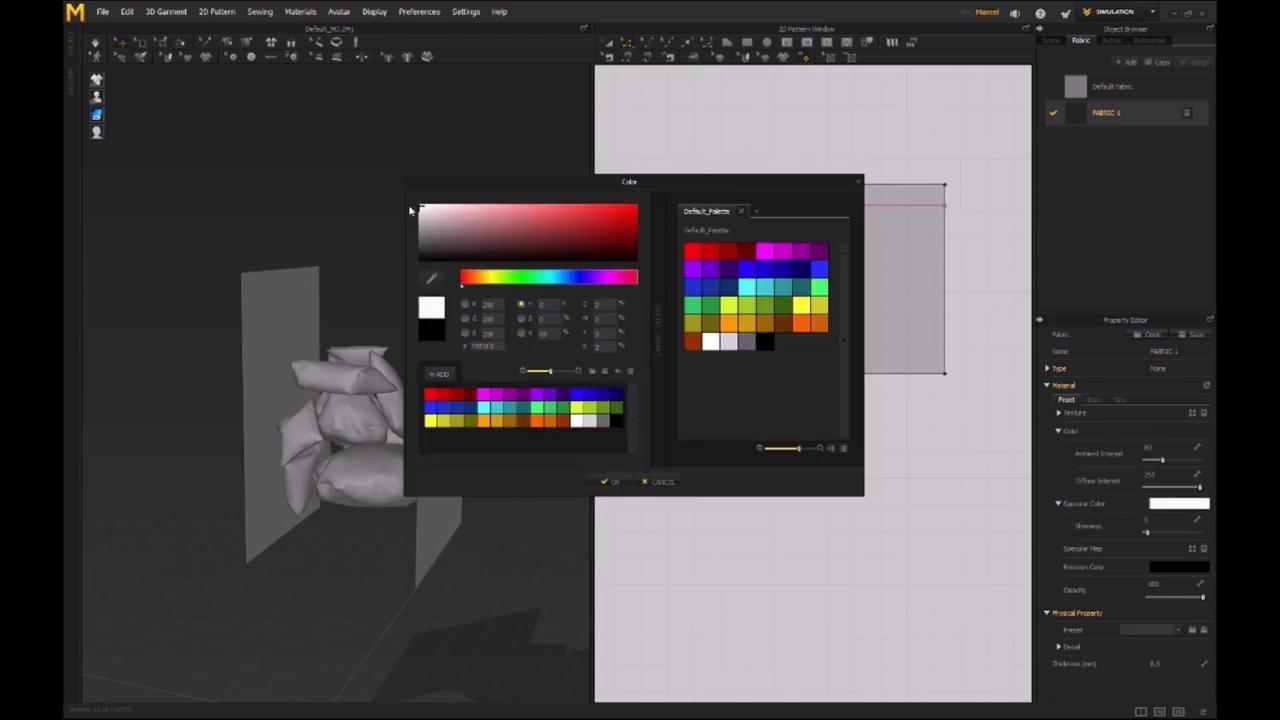
left_click(614, 482)
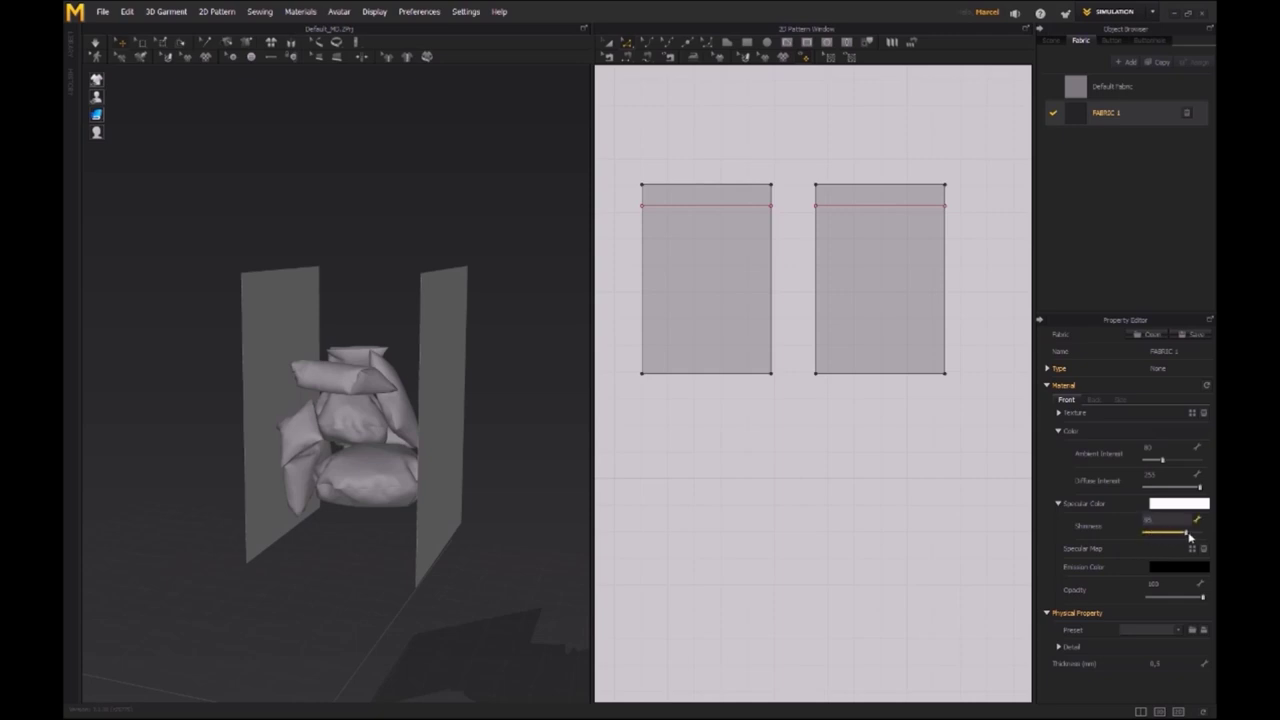
- Assign the shiny dark fabric to both sack panels
left_click(665, 268)
left_click(606, 48)
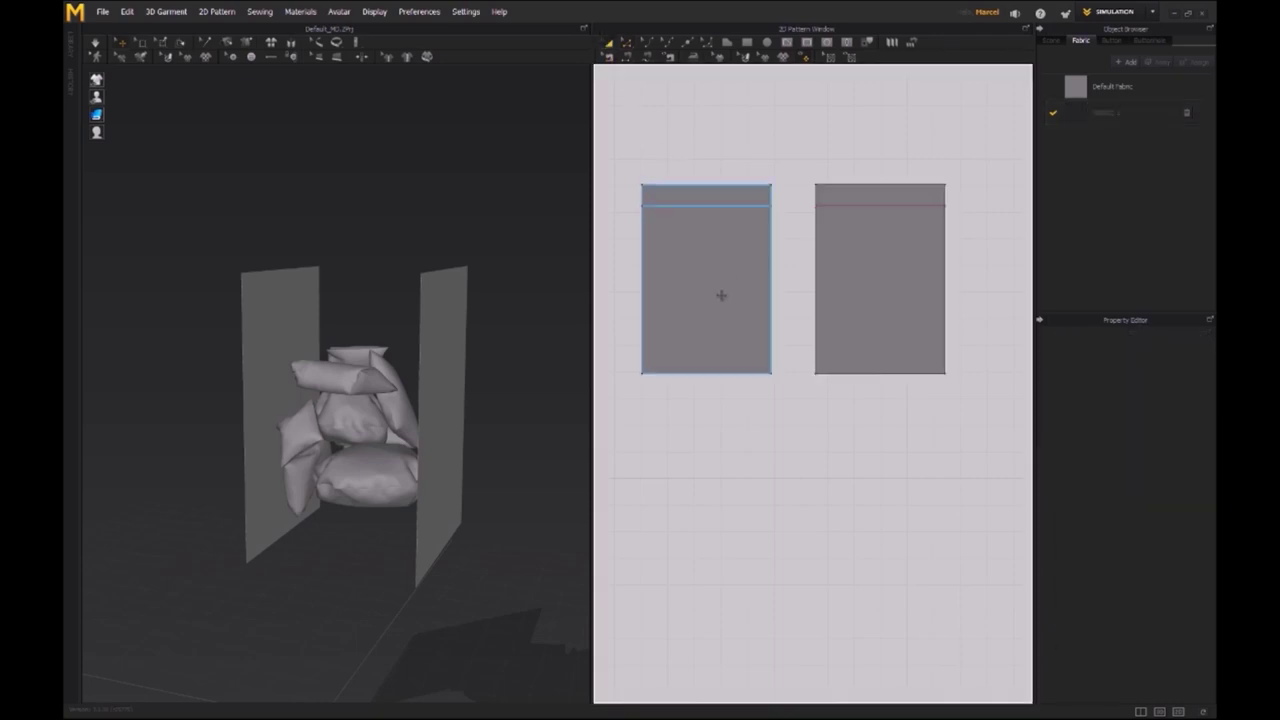
left_click(718, 294)
left_click(916, 294, "shift")
left_click(1198, 114)
right_click_drag(272, 434, 224, 410)
left_click(309, 175)
middle_click_drag(410, 402, 393, 326)
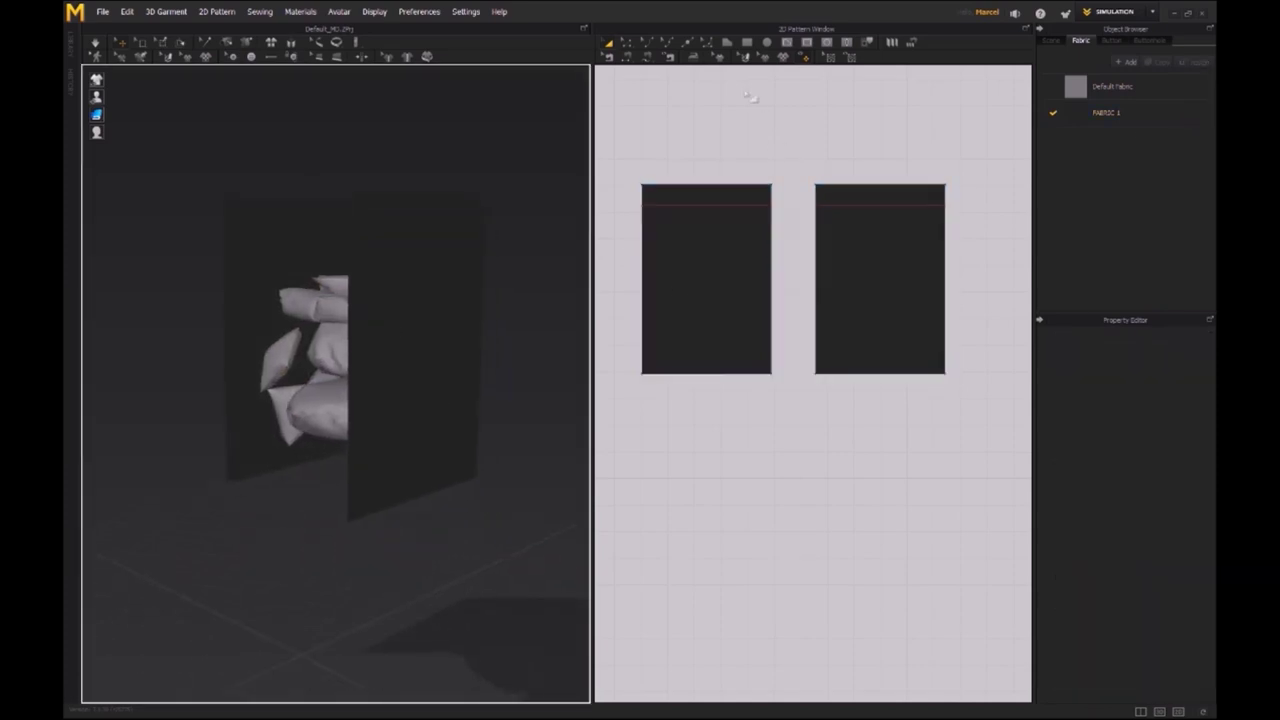
- Sew the two sack panels together along both side edges, the bottom edges and the internal lines near the upper edge
left_click(628, 57)
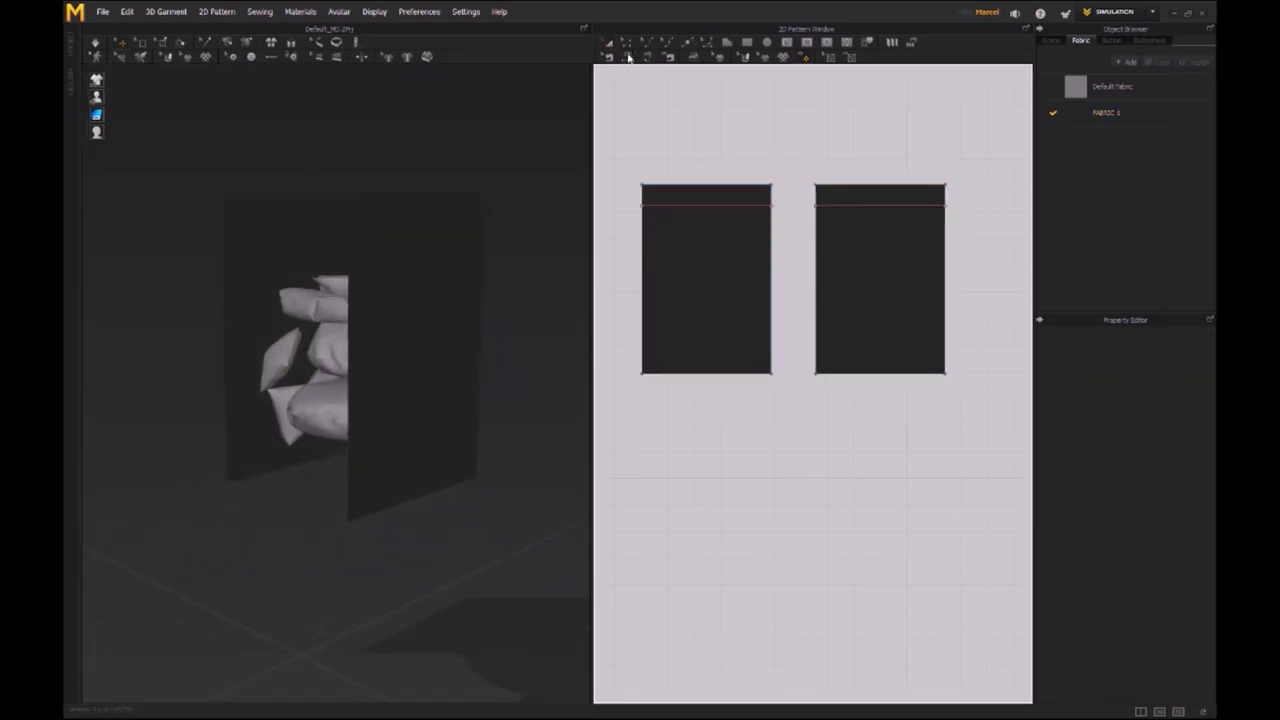
left_click(818, 225)
left_click(947, 232)
left_click(852, 375)
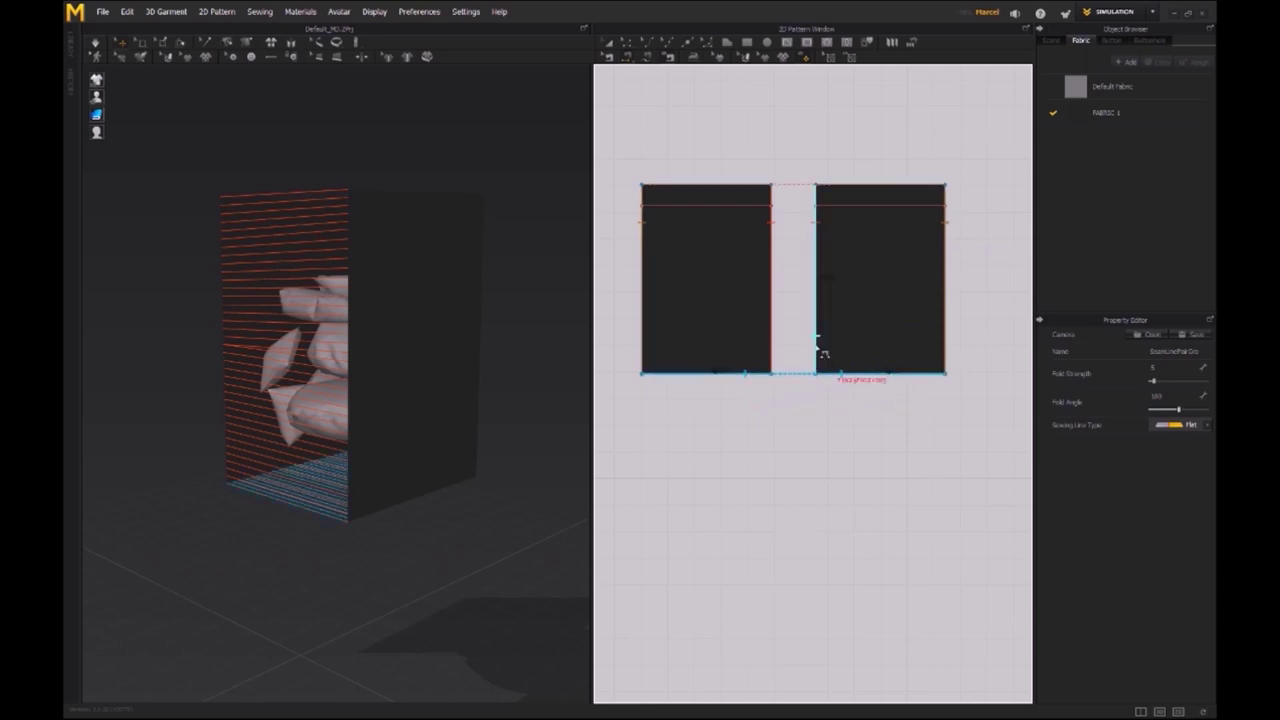
left_click(843, 207)
- Try simulating the sewn sack panels around the pillow stack and undo the result
right_click_drag(360, 286, 302, 205)
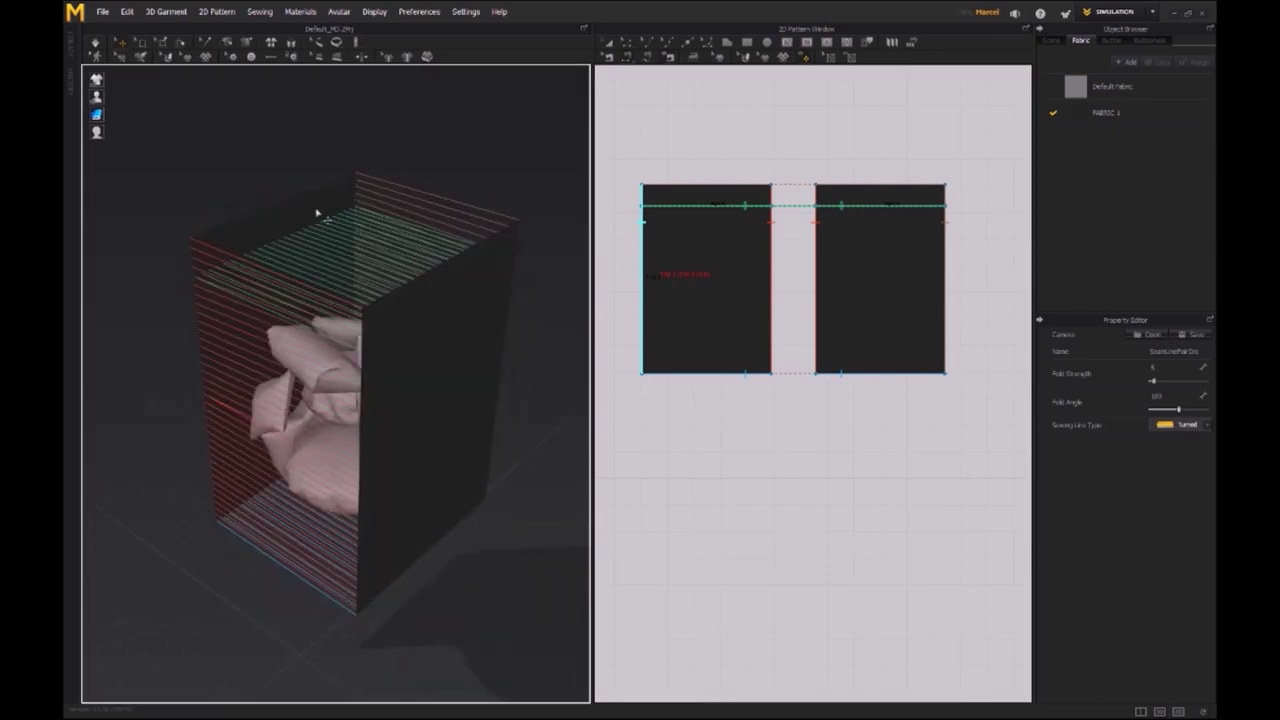
right_click_drag(449, 277, 313, 297)
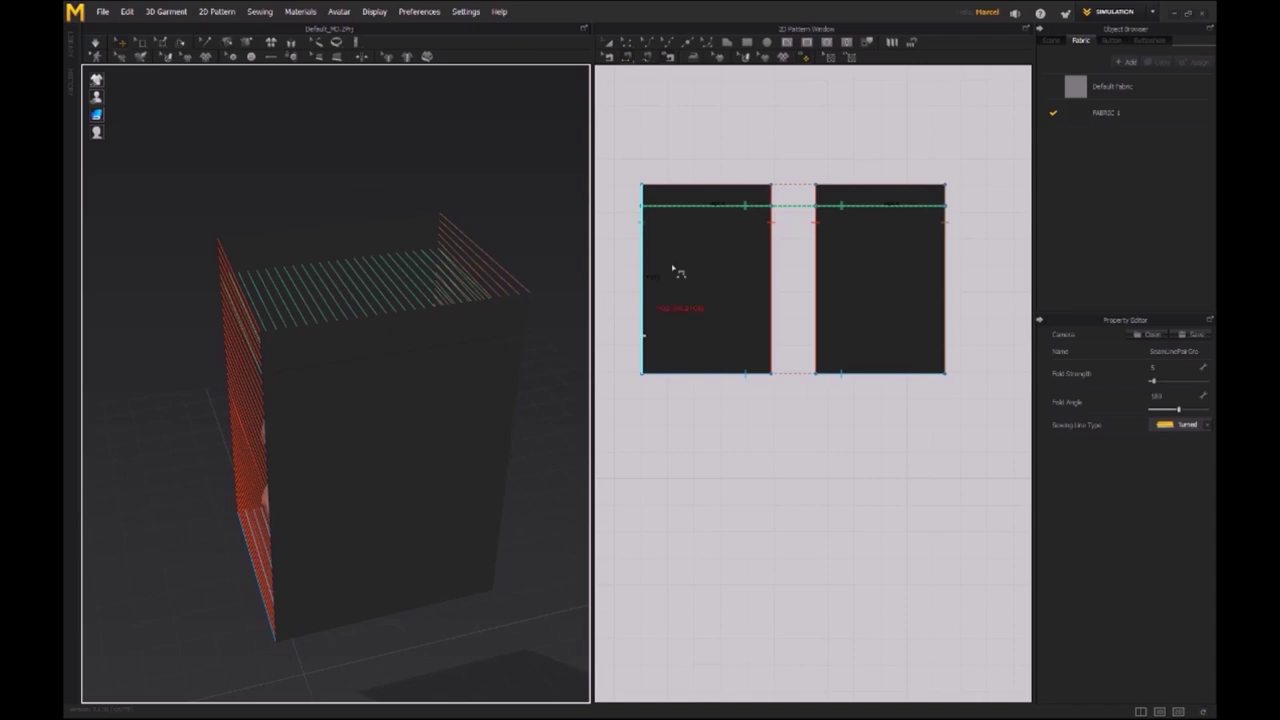
right_click_drag(344, 331, 474, 274)
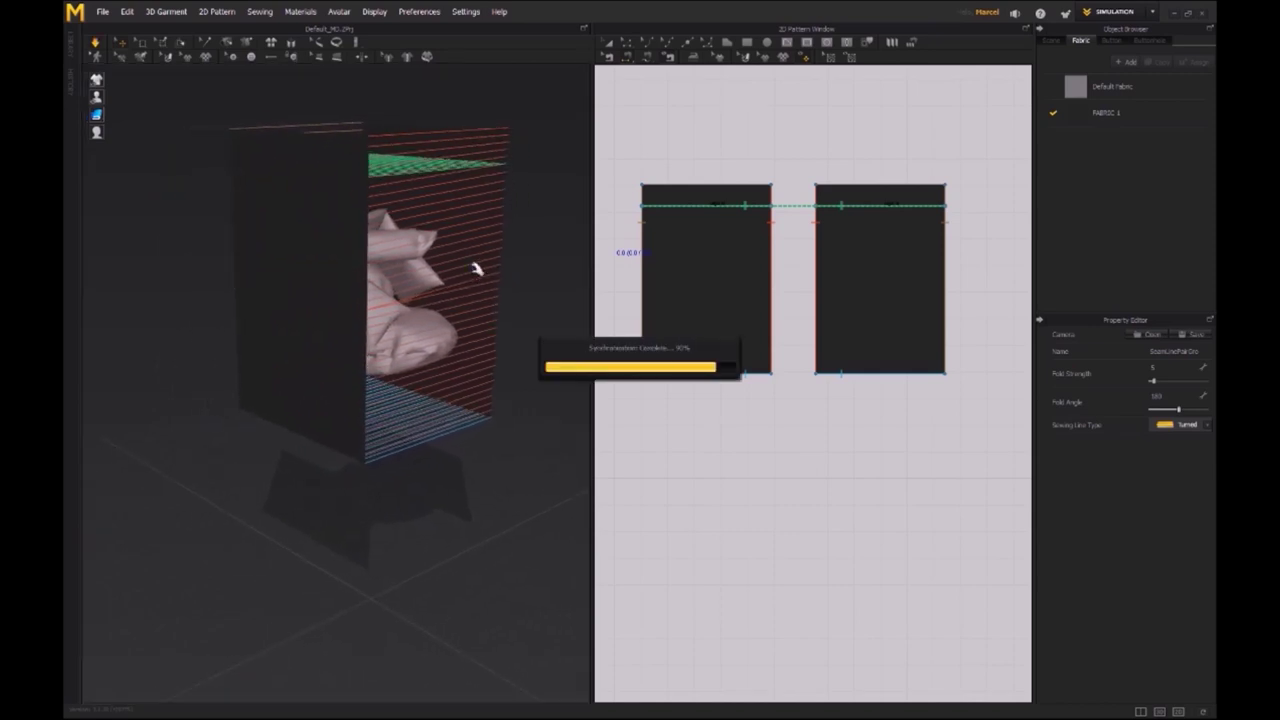
right_click_drag(463, 283, 347, 276)
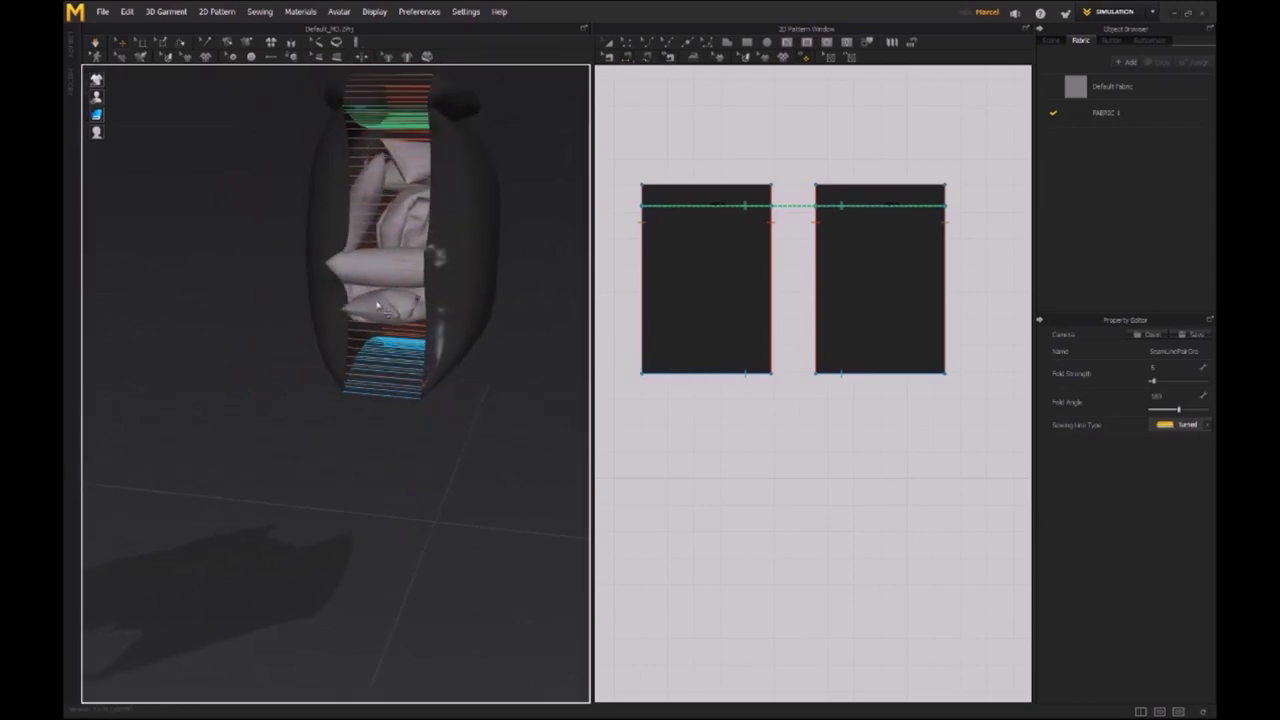
key("ctrl+z")
- Select both halves of the small pillow under the stack and reposition it inside the sack panels
scroll(374, 304, "up", 3)
right_click_drag(369, 283, 477, 277)
left_click(477, 265)
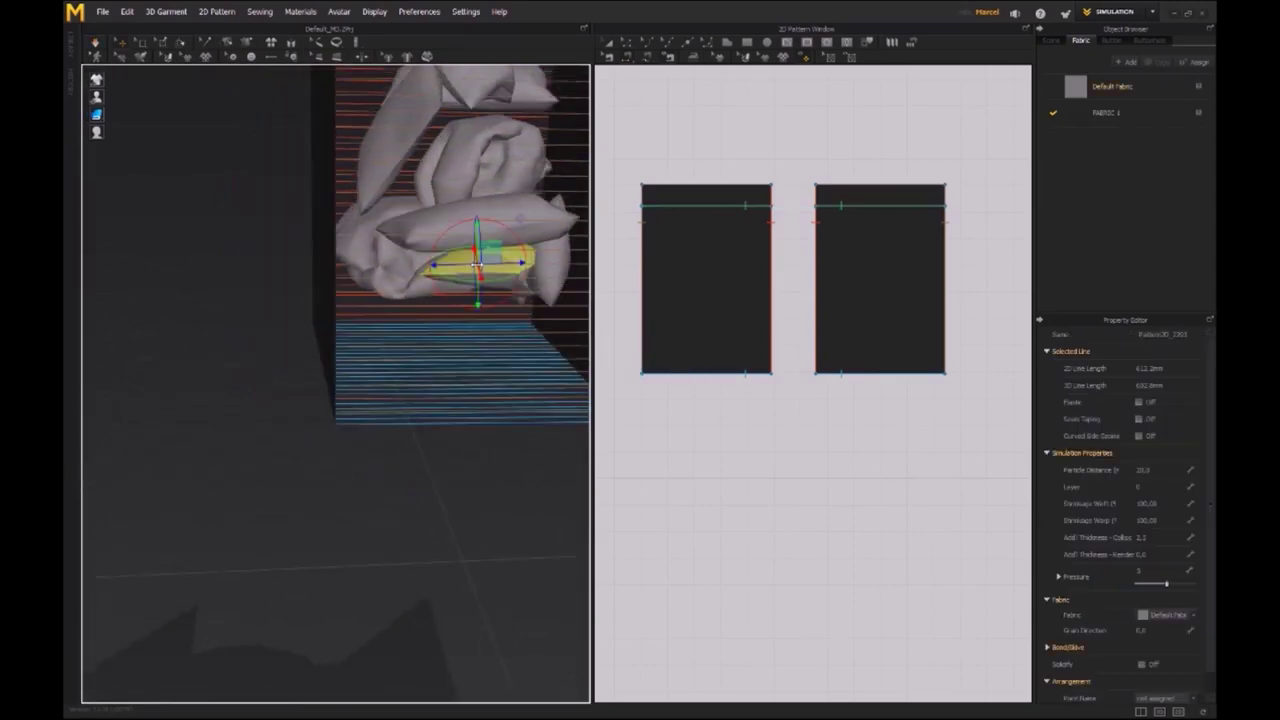
middle_click_drag(477, 265, 354, 457)
right_click_drag(354, 457, 349, 367)
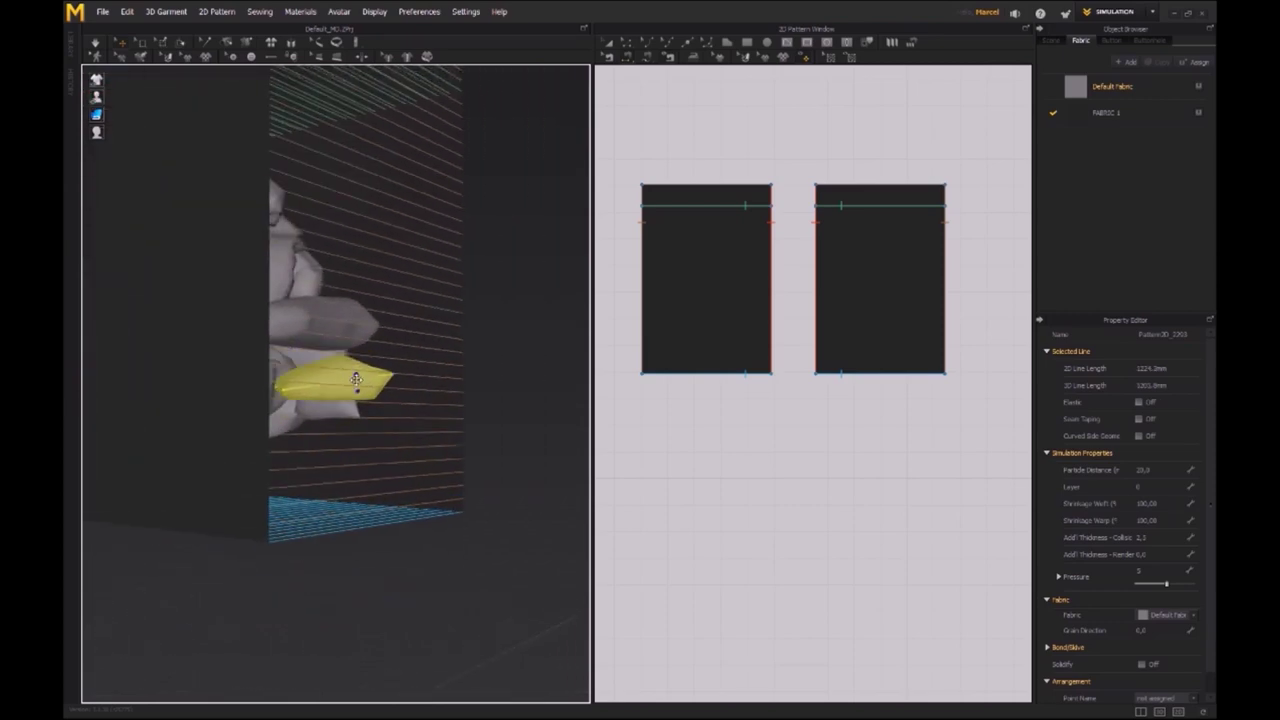
right_click_drag(333, 461, 363, 523)
right_click_drag(391, 481, 438, 446)
- Simulate until the sewn sack closes around the pillow pile and settles on the floor
key("space")
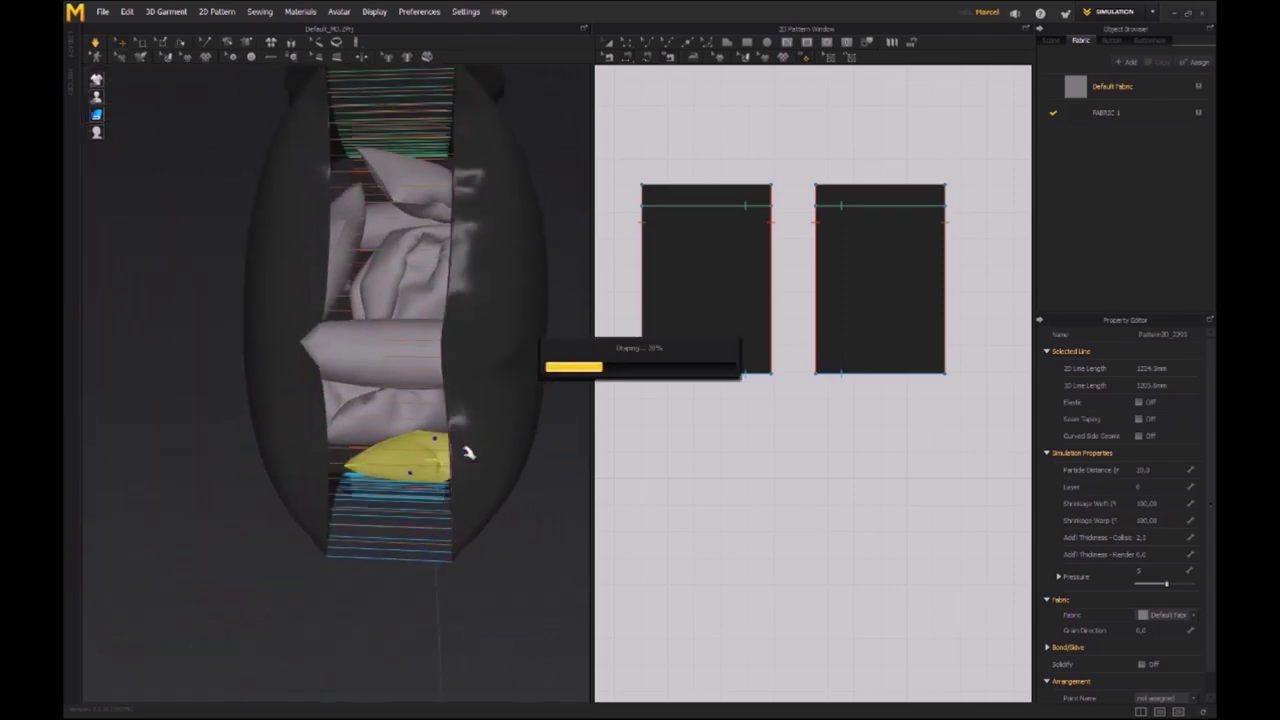
right_click_drag(481, 458, 381, 345)
left_click(380, 427)
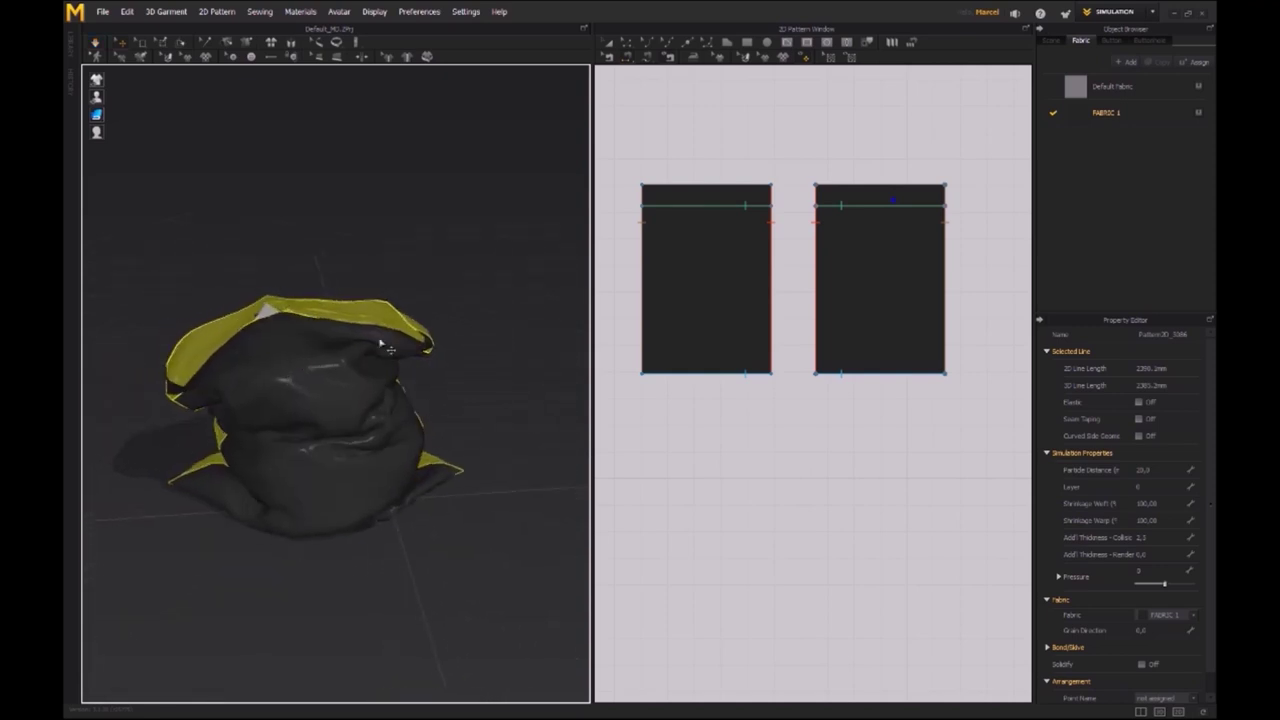
- Turn on elastic for both panels' internal lines, with strength at maximum and the ratio at about 4, while simulating
left_click(624, 42)
left_click(714, 206)
left_click(842, 206, "shift")
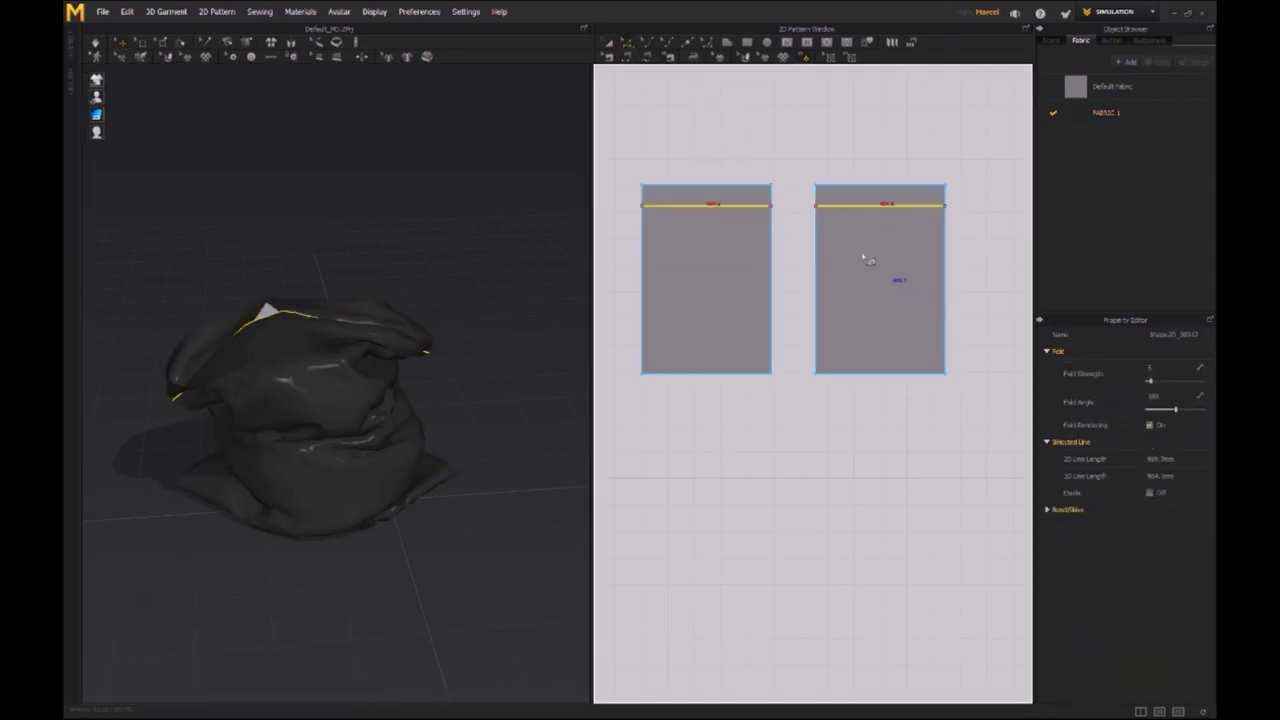
left_click(1149, 494)
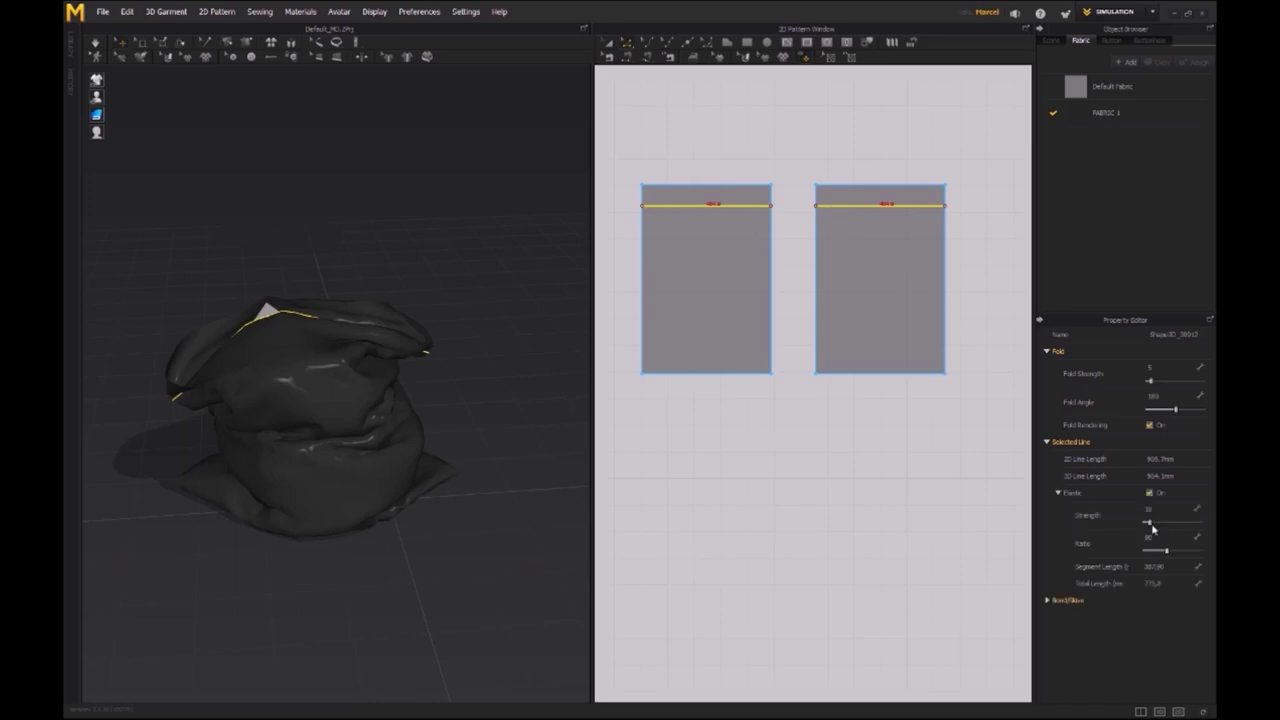
key("space")
left_click_drag(1150, 530, 1175, 528)
middle_click_drag(483, 372, 539, 395)
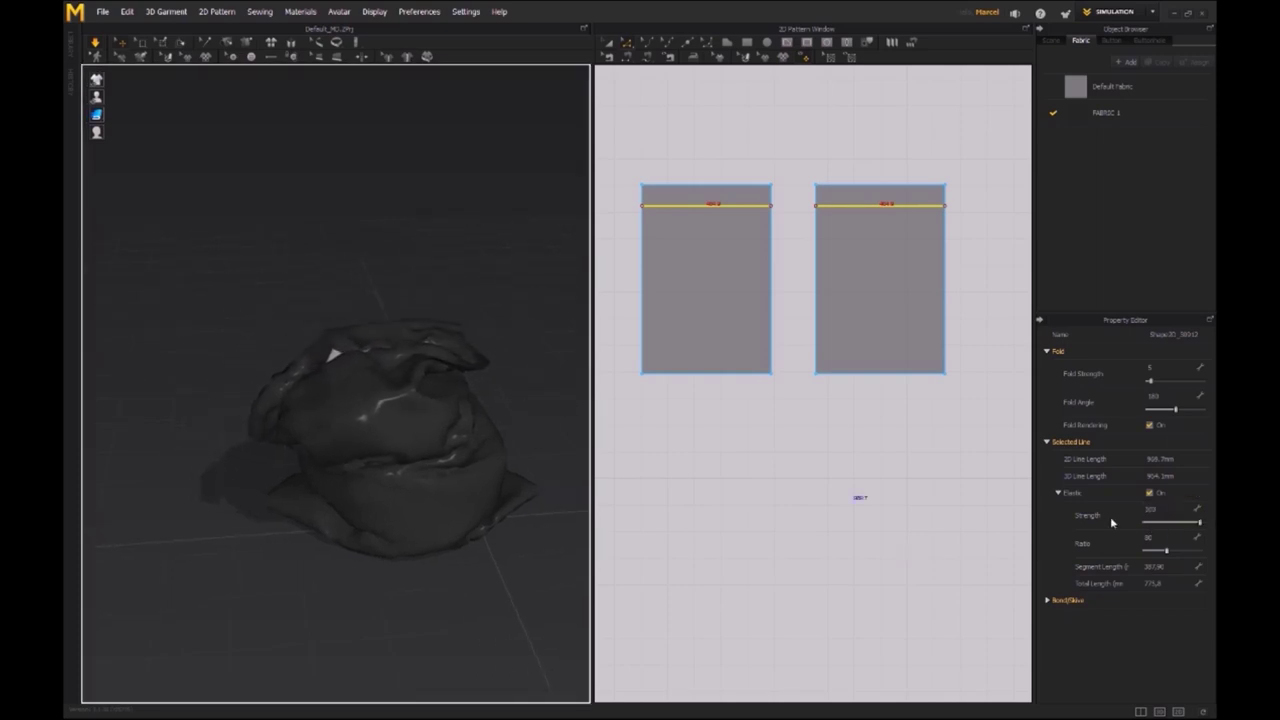
left_click(1164, 551)
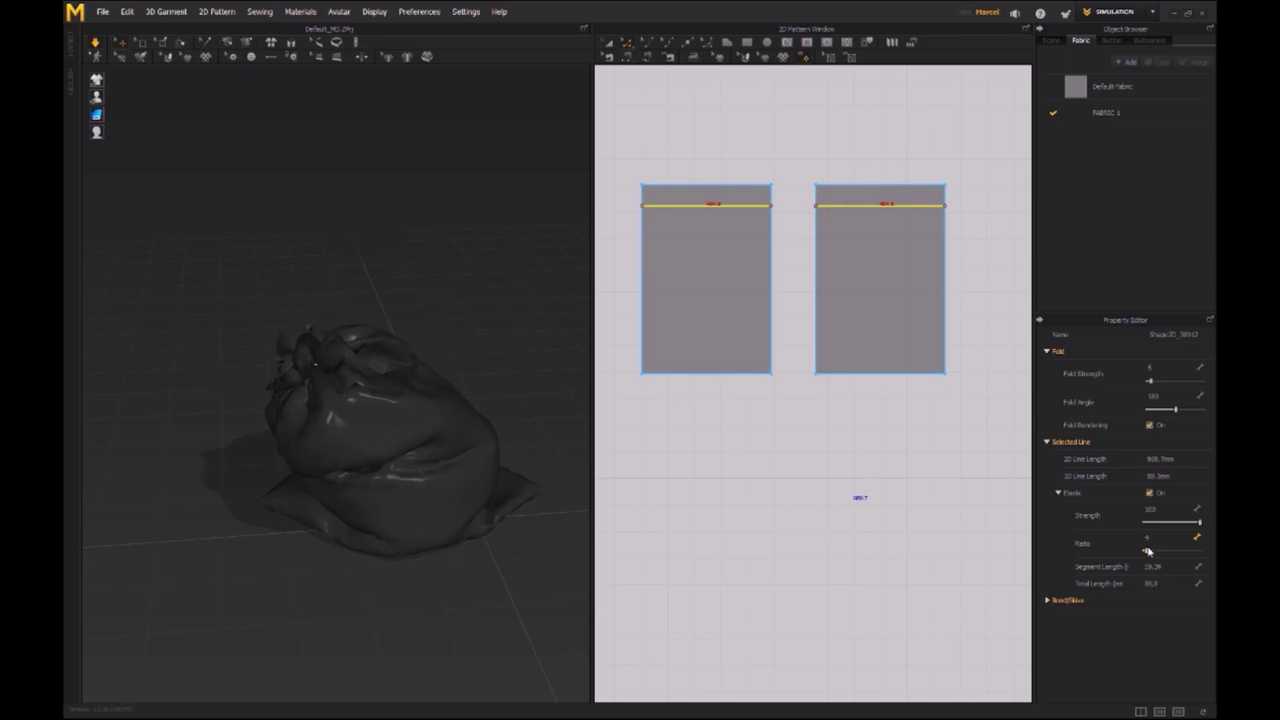
left_click_drag(1149, 551, 1147, 551)
- Pull the gathered neck of the simulated sack upwards so the bag stands upright, checking its shape from several sides
left_click_drag(240, 325, 373, 248)
right_click_drag(383, 388, 433, 342)
left_click(433, 342)
middle_click_drag(508, 366, 400, 249)
key("space")
right_click_drag(455, 288, 553, 277)
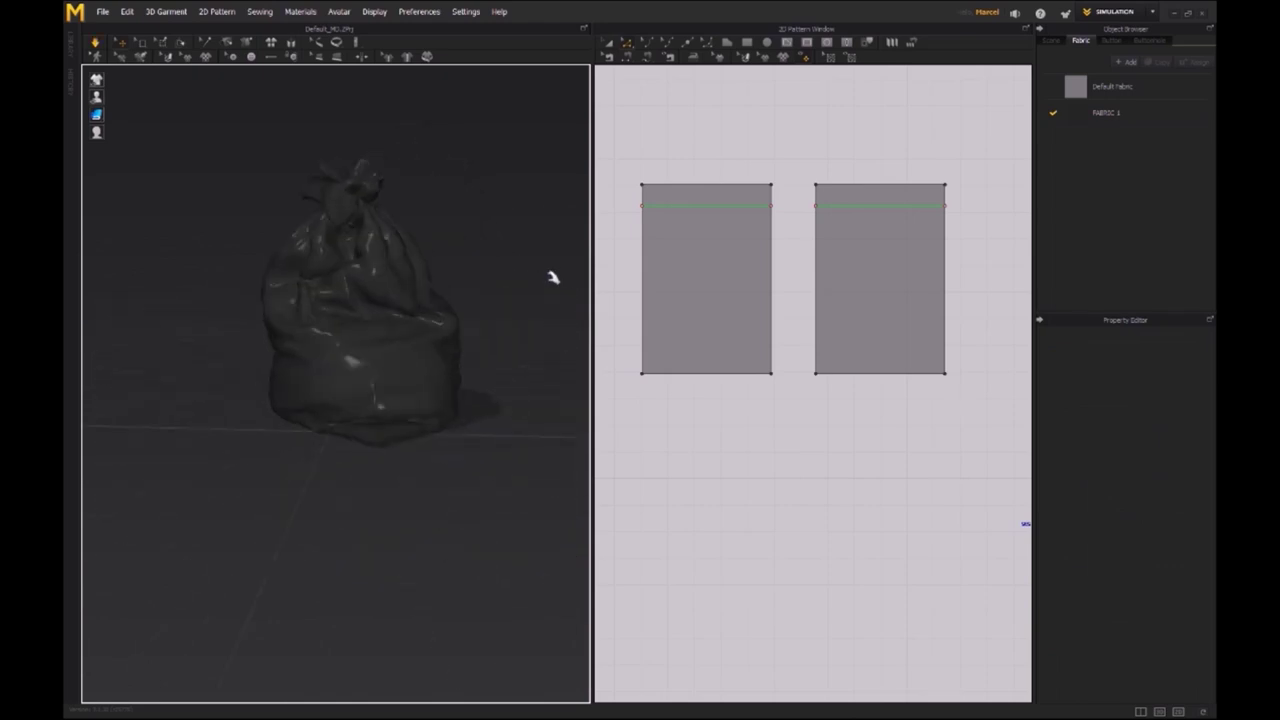
right_click_drag(418, 268, 396, 295)
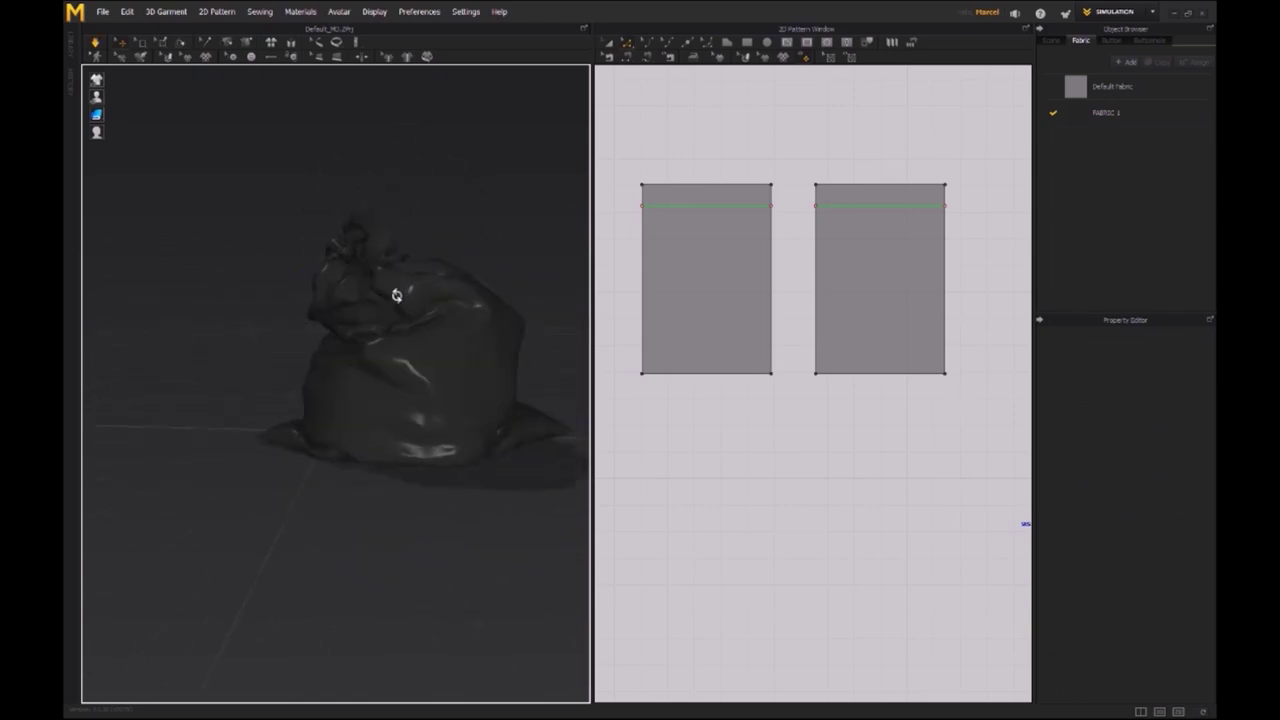
mouse_move(372, 270)
left_mouse_down()
mouse_move(419, 246)
mouse_move(371, 247)
left_mouse_up()
left_click_drag(390, 178, 374, 211)
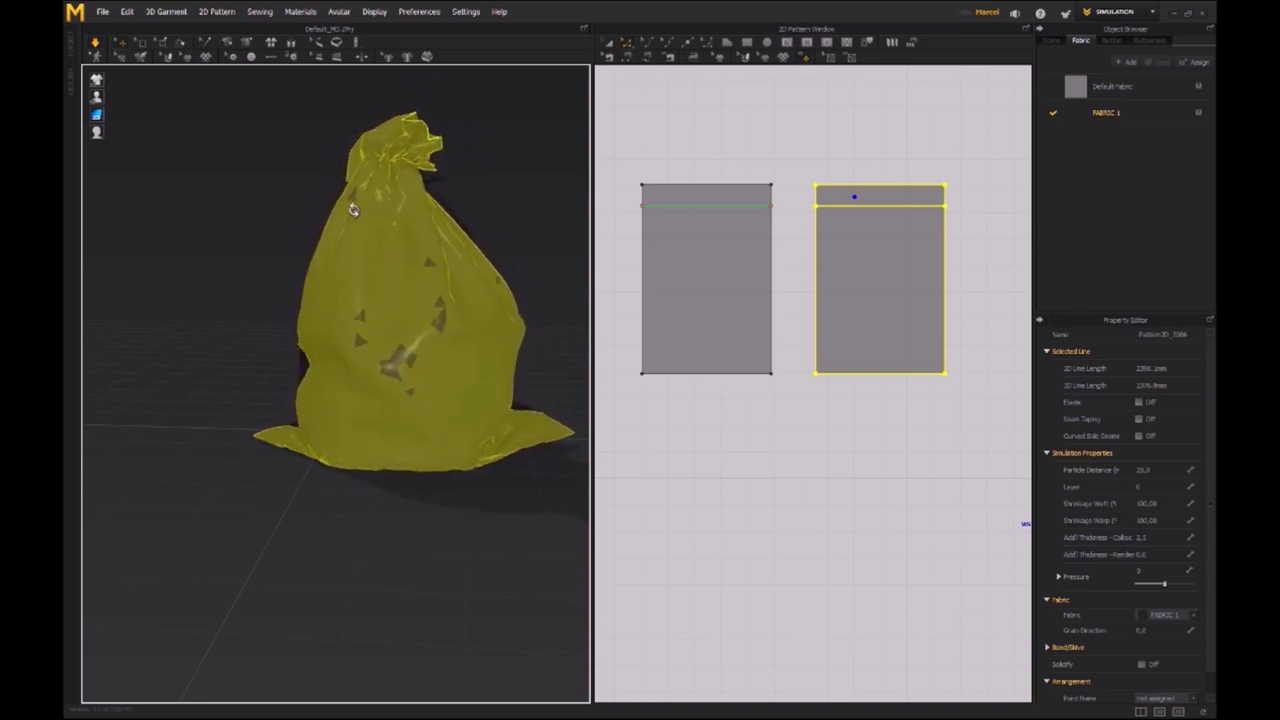
right_click_drag(374, 211, 294, 209)
left_click_drag(294, 209, 337, 277)
right_click_drag(337, 277, 390, 343)
- Undo the sack simulation and elastic settings back to the separate flat panels around the pillow stack
key("ctrl+z")
key("ctrl+z")
key("ctrl+z")
key("ctrl+z")
key("ctrl+z")
left_click_drag(391, 345, 368, 378)
key("ctrl+z")
key("ctrl+z")
- Duplicate both patterns of the long upper pillow and place the copy in the empty area beside the originals
middle_click_drag(398, 258, 403, 309)
right_click_drag(403, 309, 327, 413)
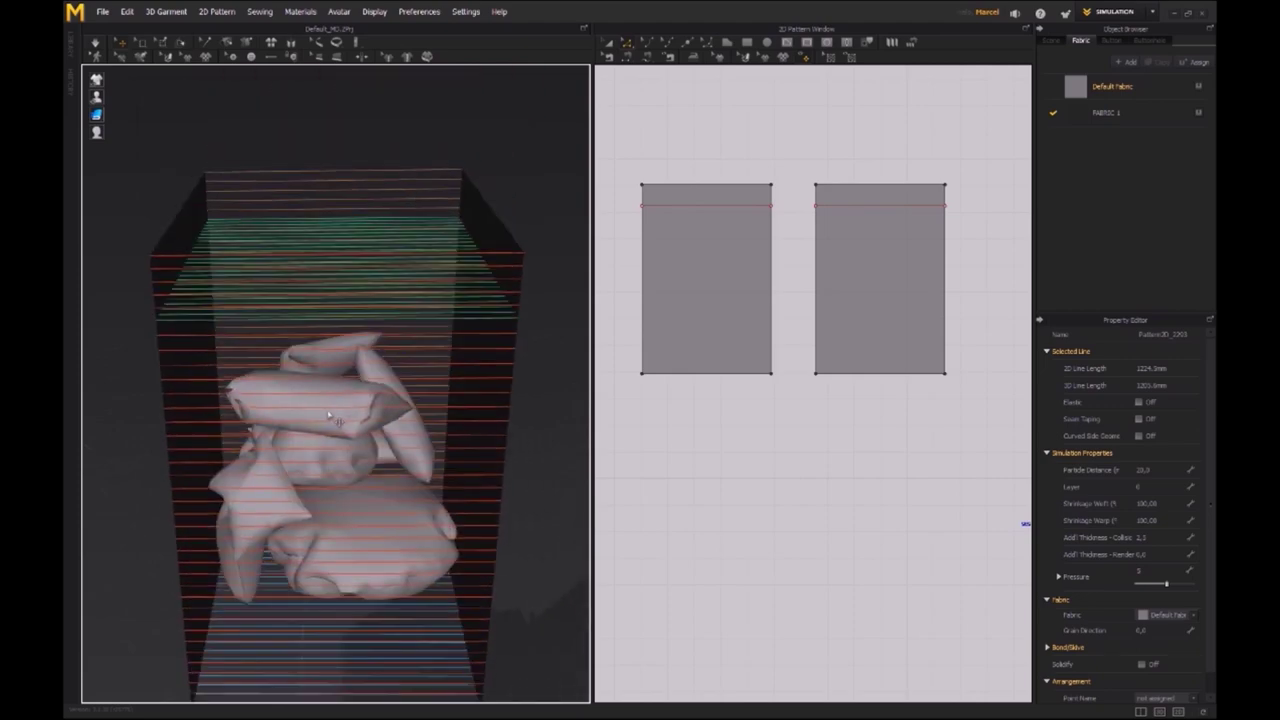
left_click(280, 423, "shift")
right_click_drag(283, 423, 392, 340)
scroll(880, 246, "down", 4)
scroll(836, 247, "down", 4)
middle_click_drag(915, 222, 827, 337)
scroll(812, 300, "up", 6)
left_click_drag(792, 329, 905, 325)
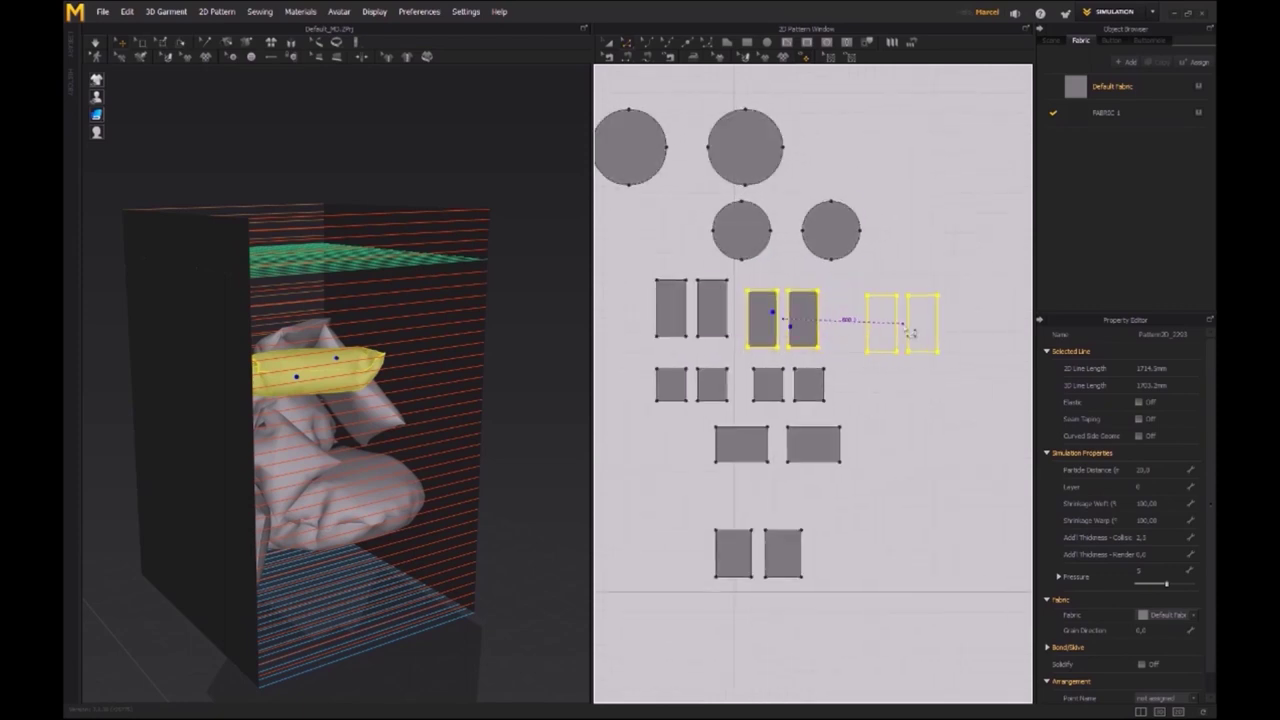
- Move the copied pillow in 3D between the sack panels, onto the pillow stack
right_click_drag(352, 303, 191, 319)
scroll(191, 320, "down", 4)
middle_click_drag(160, 345, 241, 362)
right_click_drag(241, 362, 291, 379)
left_click_drag(222, 386, 440, 320)
right_click_drag(440, 320, 293, 435)
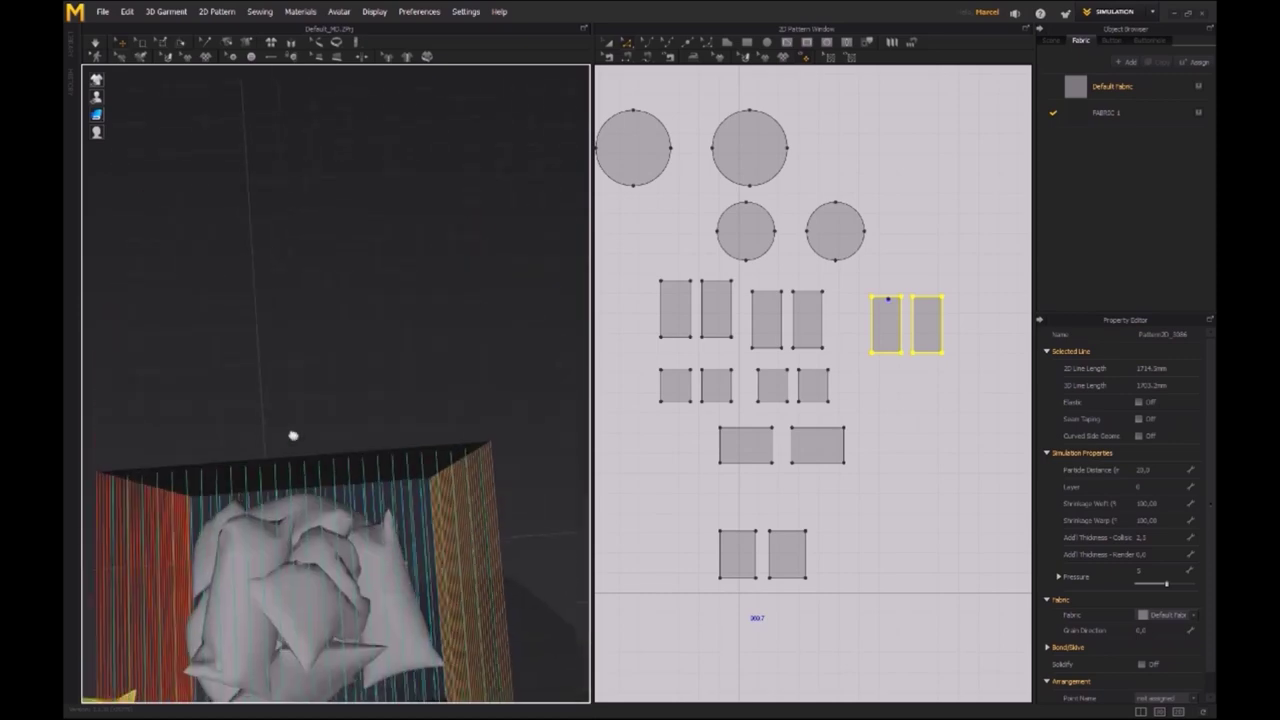
middle_click_drag(293, 435, 346, 402)
left_click_drag(262, 544, 504, 360)
- Rotate the copied pillow so it lies tilted on top of the stack, below the sack's upper seam
right_click_drag(504, 360, 499, 258)
left_click_drag(499, 257, 508, 289)
mouse_move(508, 289)
right_mouse_down()
mouse_move(490, 252)
mouse_move(462, 267)
mouse_move(495, 267)
right_mouse_up()
left_click_drag(959, 267, 859, 364)
left_click_drag(463, 232, 483, 258)
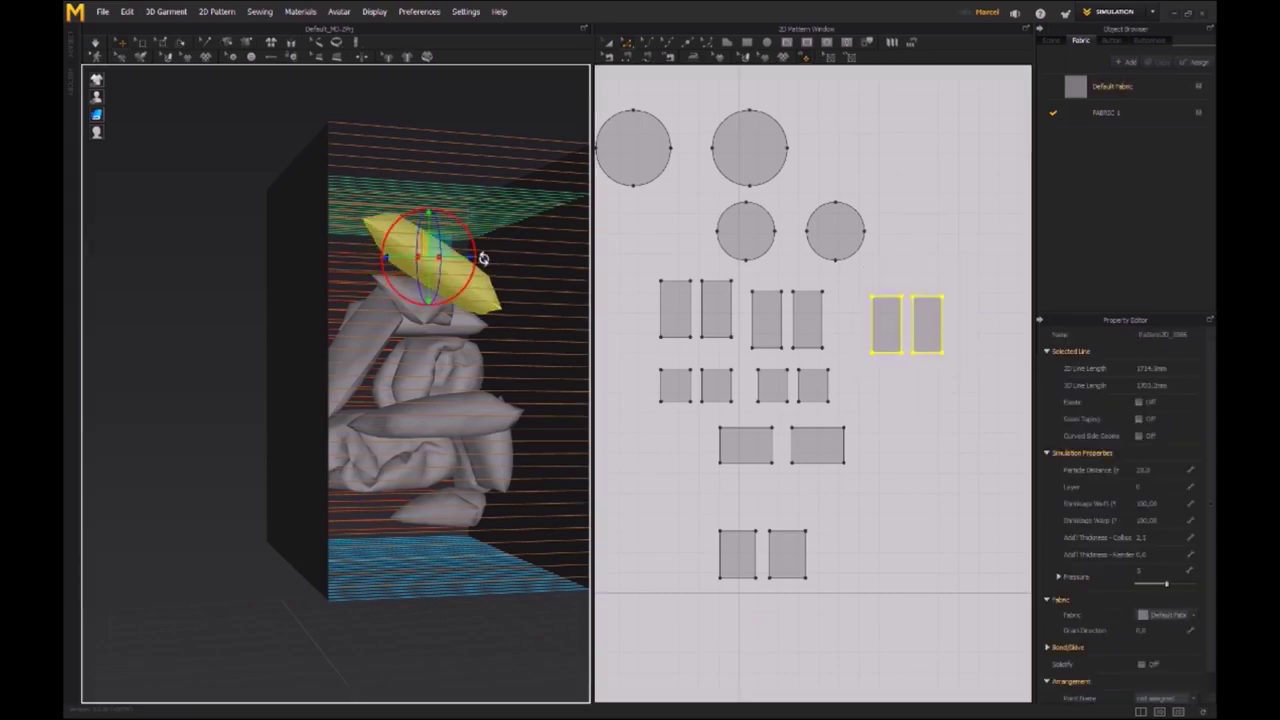
right_click_drag(447, 263, 472, 300)
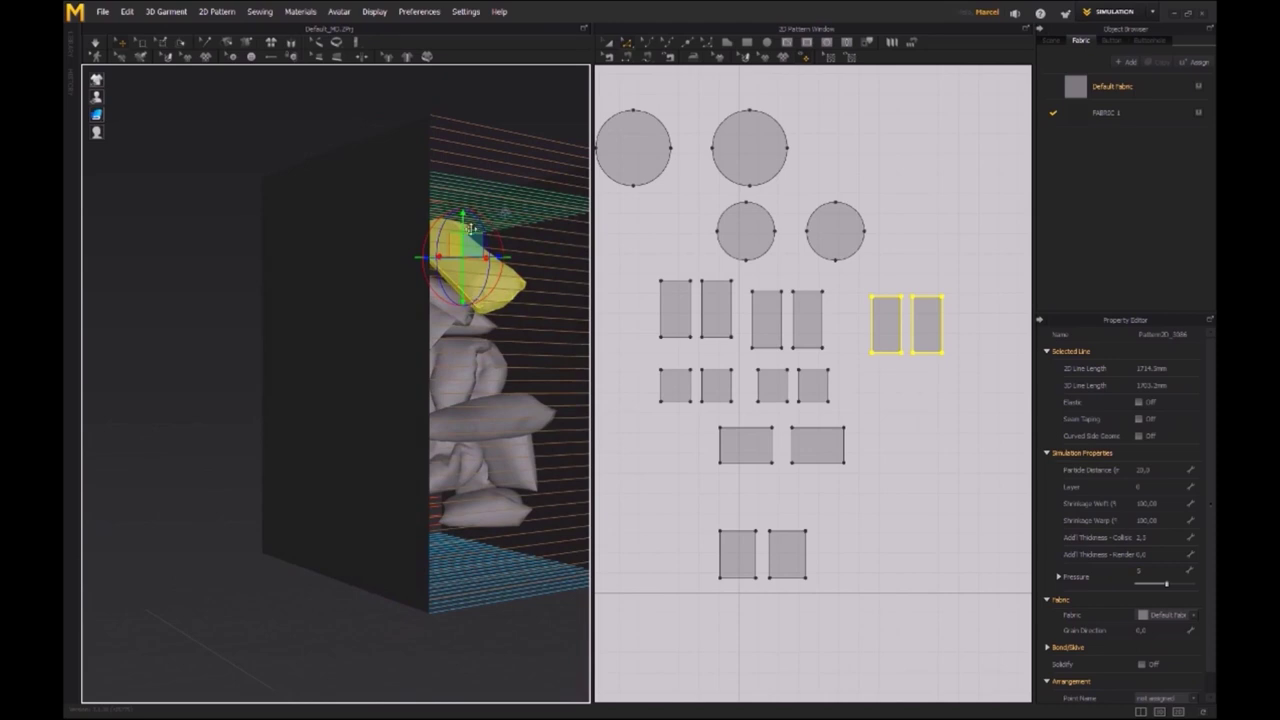
- Shorten the copied pillow's two patterns to roughly square pieces and lower the pillow onto the stack
left_click(608, 44)
scroll(937, 251, "up", 4)
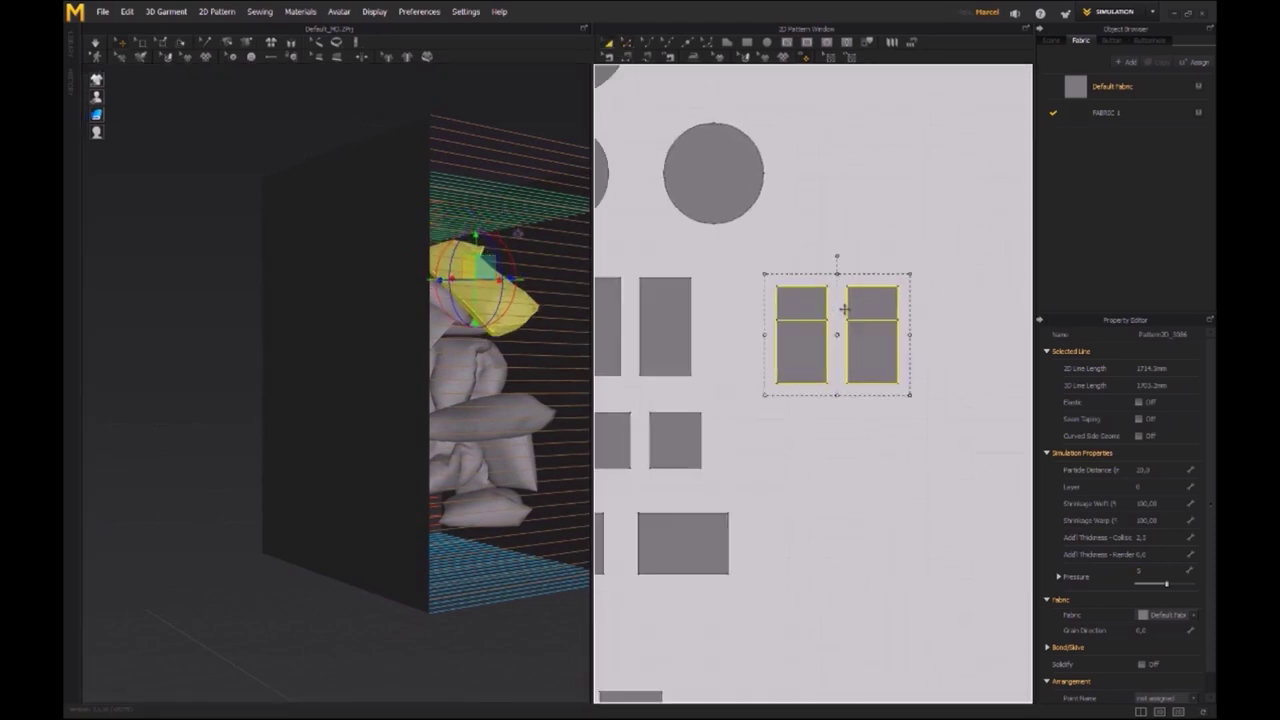
left_click_drag(845, 309, 845, 319)
right_click_drag(550, 318, 482, 388)
right_click_drag(459, 330, 448, 463)
left_click_drag(452, 468, 452, 442)
middle_click_drag(843, 377, 852, 352)
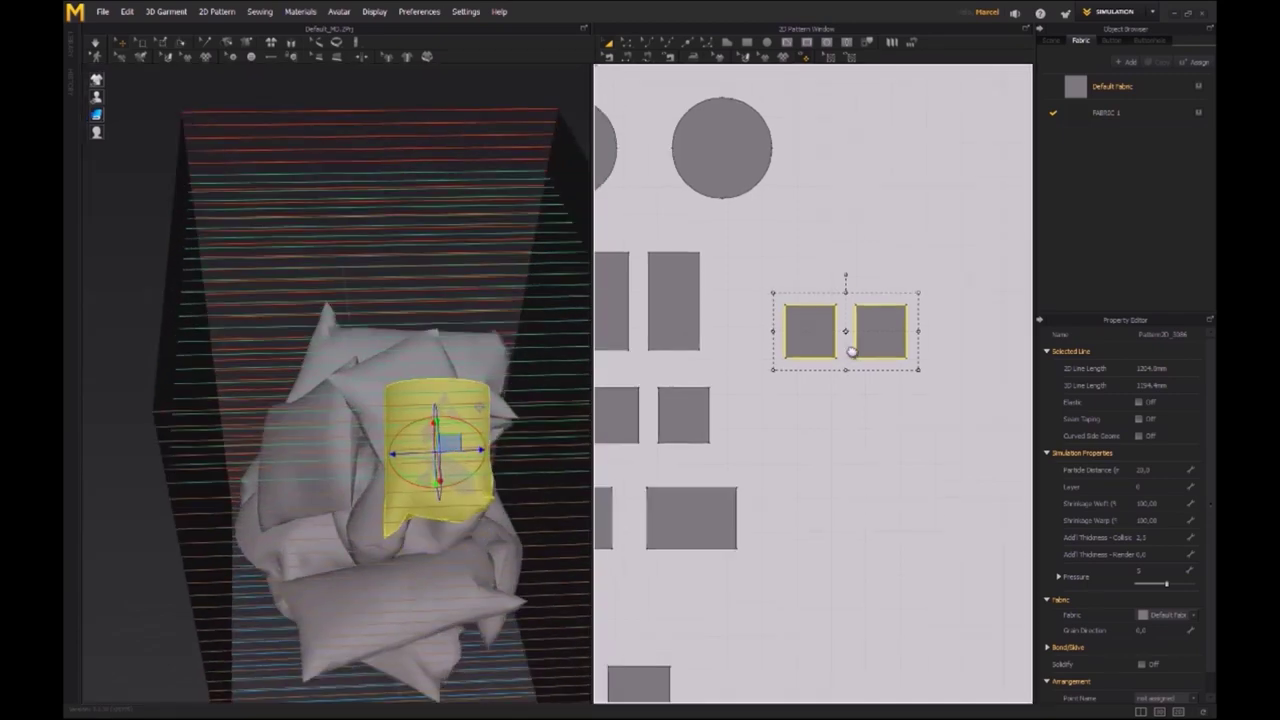
- Add another copy of the square pillow patterns above the first and rotate it in place on top of the stack
left_click(841, 246)
scroll(431, 446, "down", 3)
right_click_drag(431, 440, 538, 218)
left_click_drag(531, 155, 418, 263)
right_click_drag(480, 235, 483, 332)
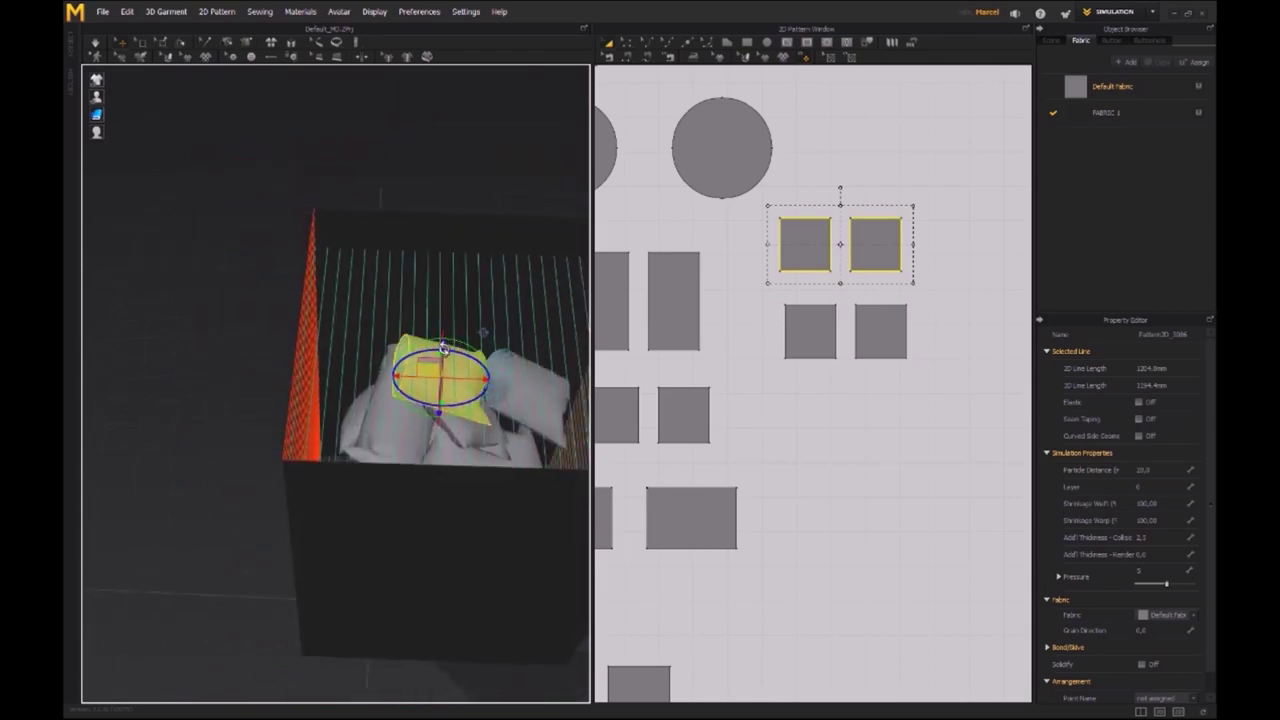
left_click_drag(428, 360, 418, 367)
right_click_drag(285, 432, 371, 380)
- Try simulating the sack around the enlarged stack and revert to the unsimulated arrangement
key("space")
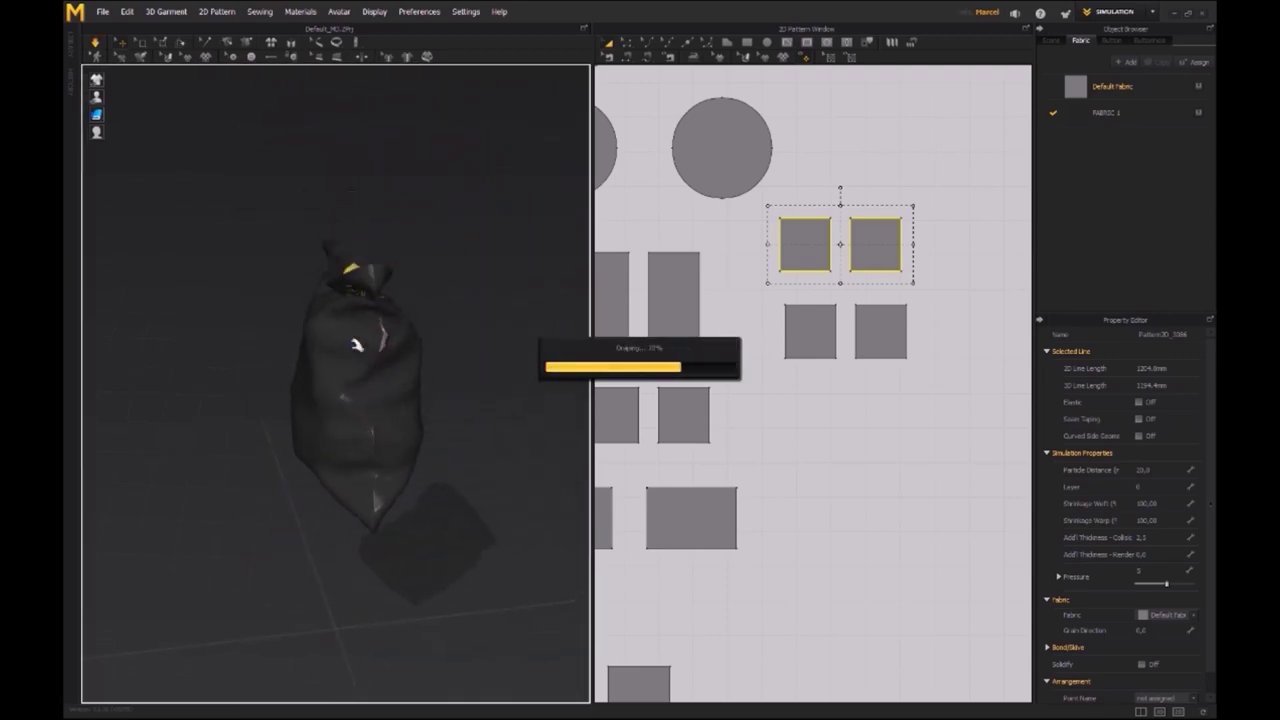
right_click_drag(357, 387, 417, 383)
right_click_drag(354, 417, 407, 423)
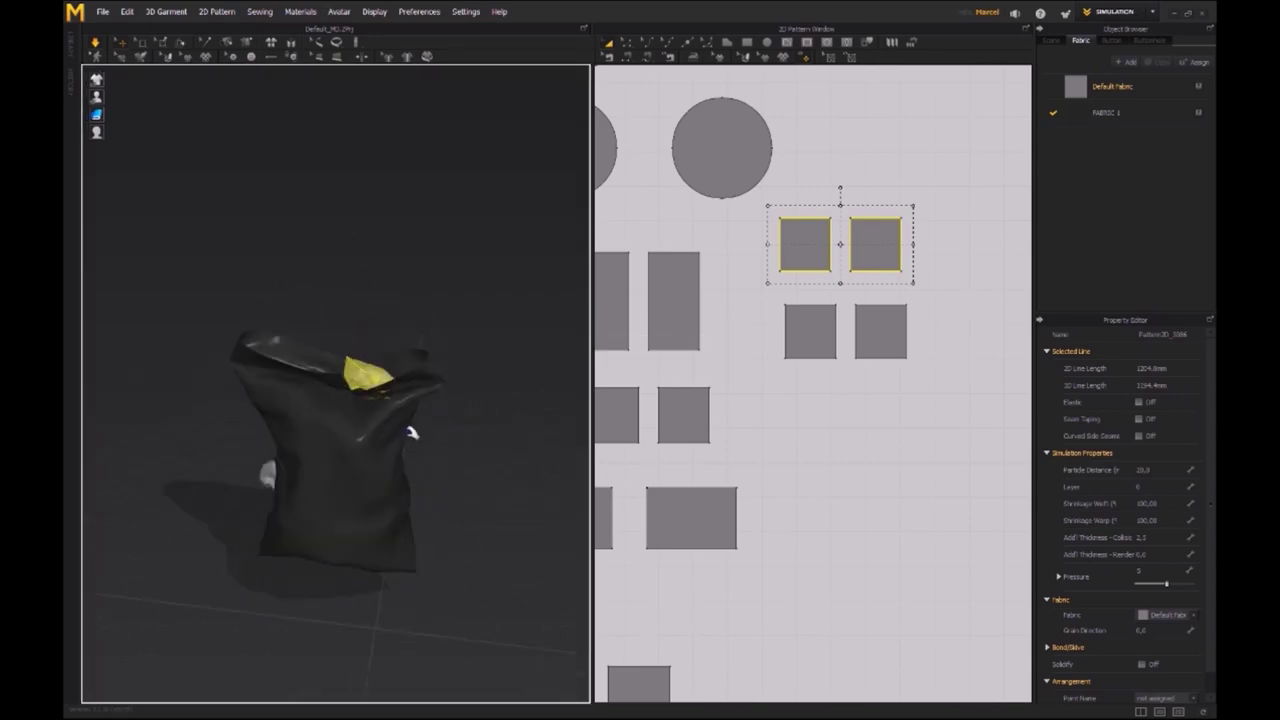
left_click(414, 440)
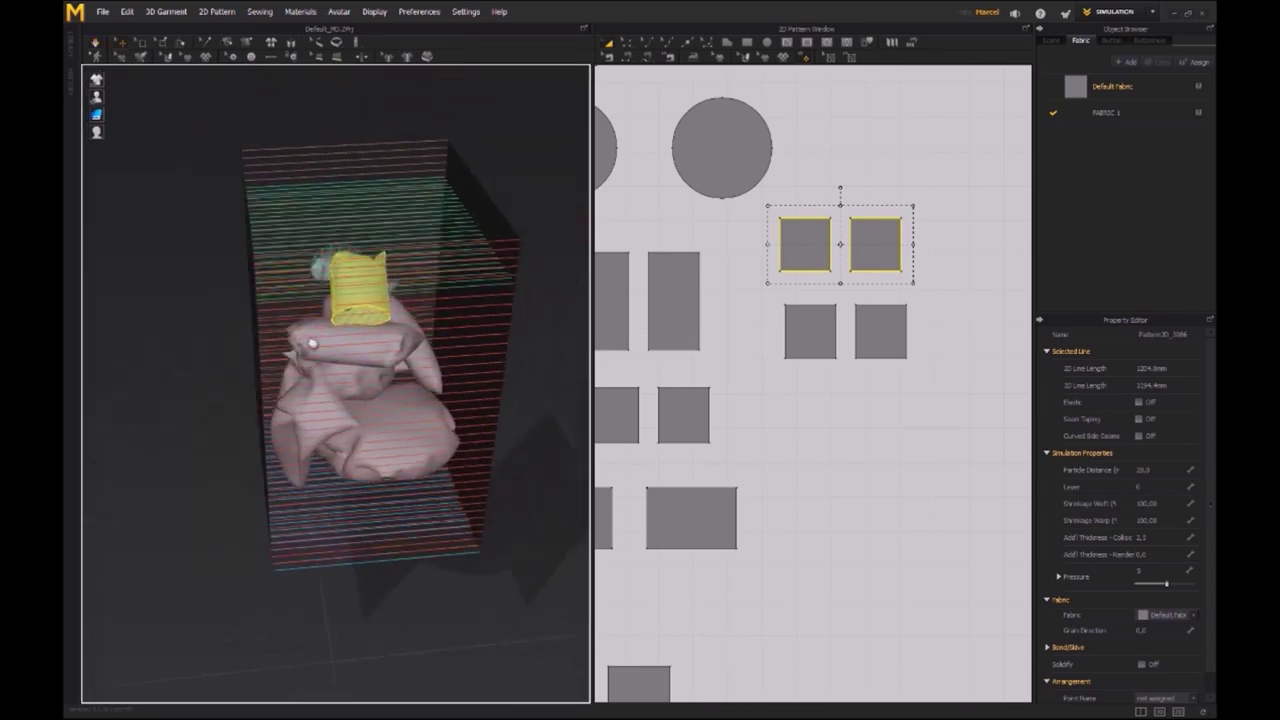
- Move the second square pillow sideways off the first at the top of the stack, and simulate the sack again
scroll(367, 294, "up", 5)
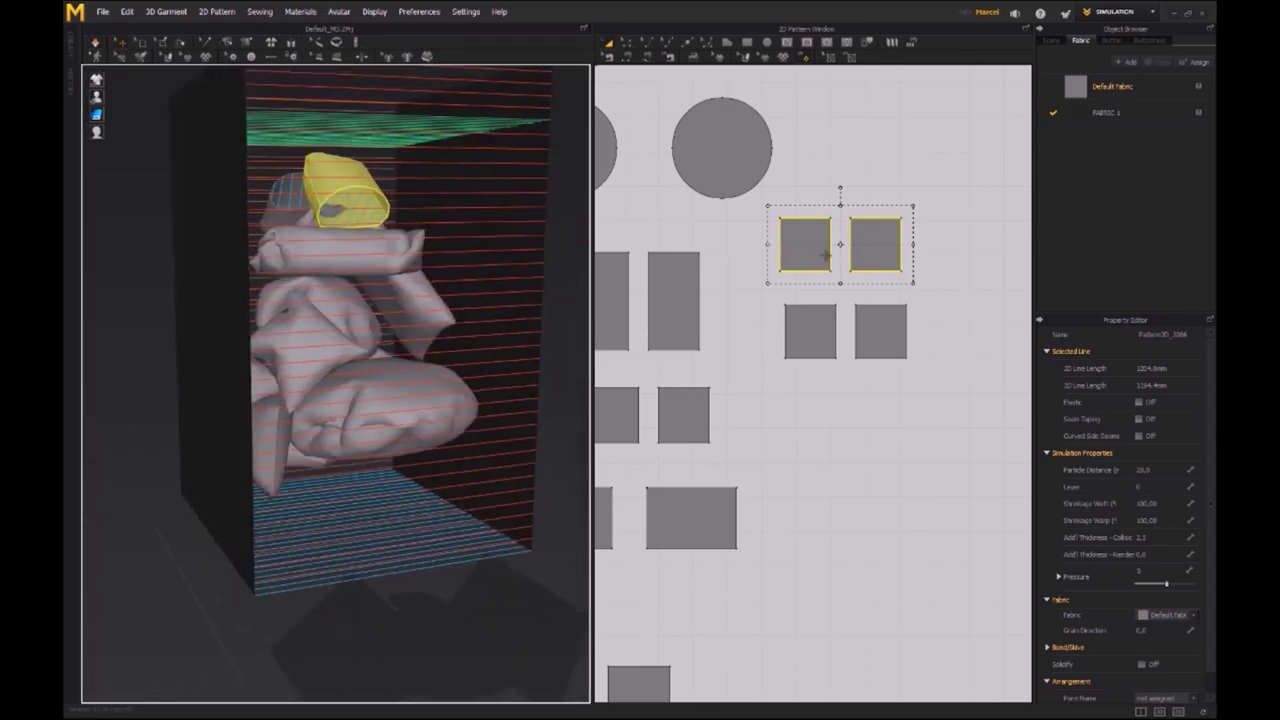
right_click_drag(343, 194, 295, 235)
left_click_drag(369, 235, 277, 215)
right_click_drag(330, 250, 440, 450)
left_click_drag(448, 437, 412, 348)
right_click_drag(412, 348, 419, 268)
scroll(419, 268, "down", 3)
middle_click_drag(419, 268, 369, 511)
right_click_drag(369, 511, 354, 450)
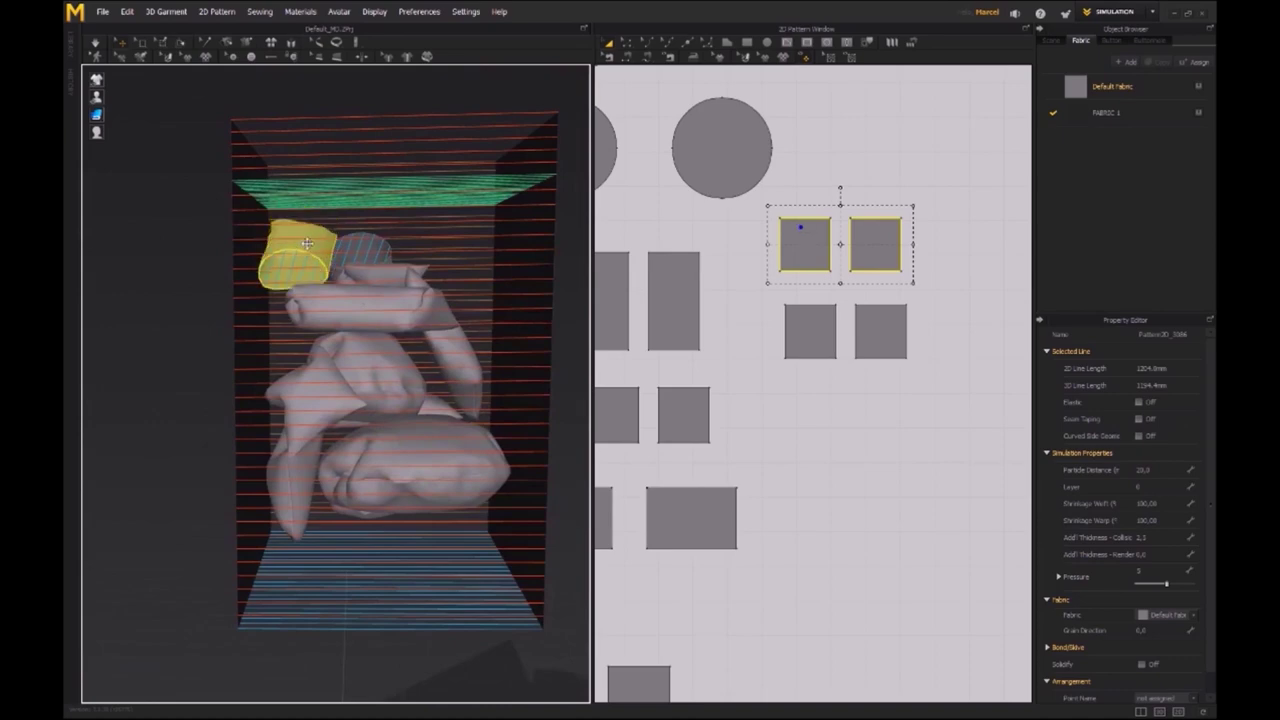
key("space")
right_click_drag(375, 291, 300, 434)
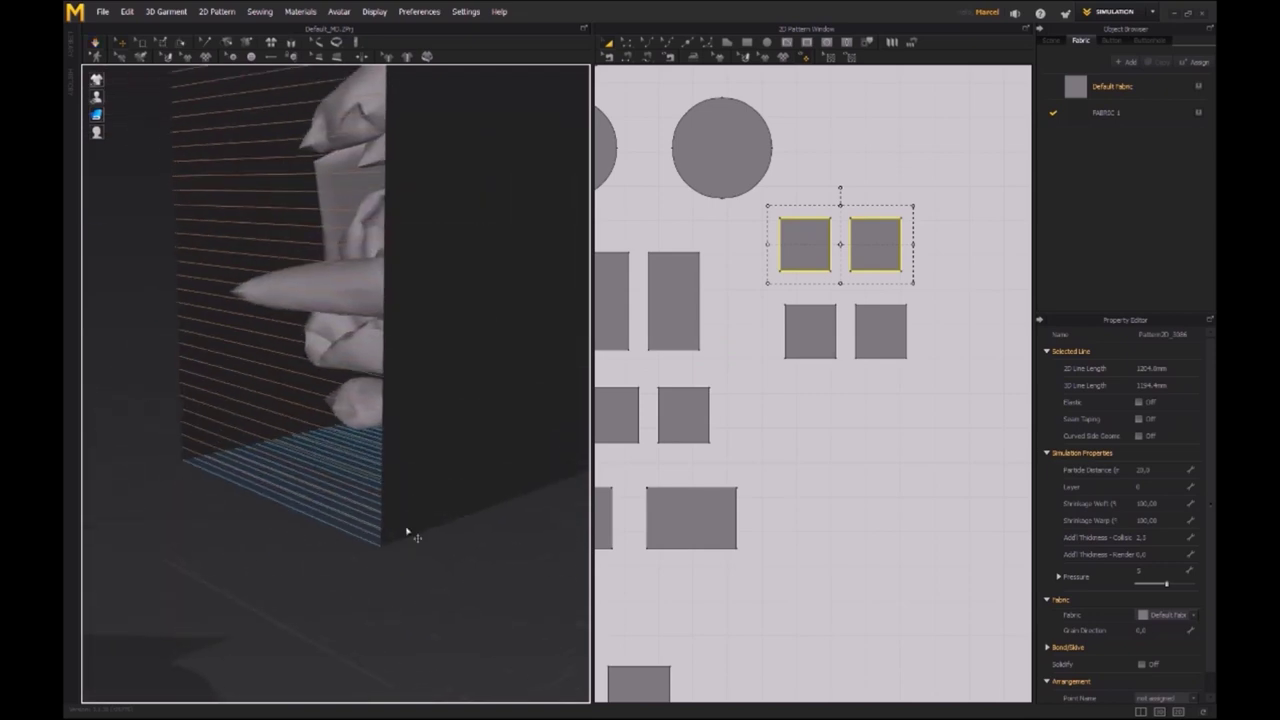
- Reposition the long rectangular pillow that protrudes from the stack, and simulate the sack around the filling
left_click(378, 378)
left_click(391, 418, "shift")
right_click_drag(391, 418, 558, 452)
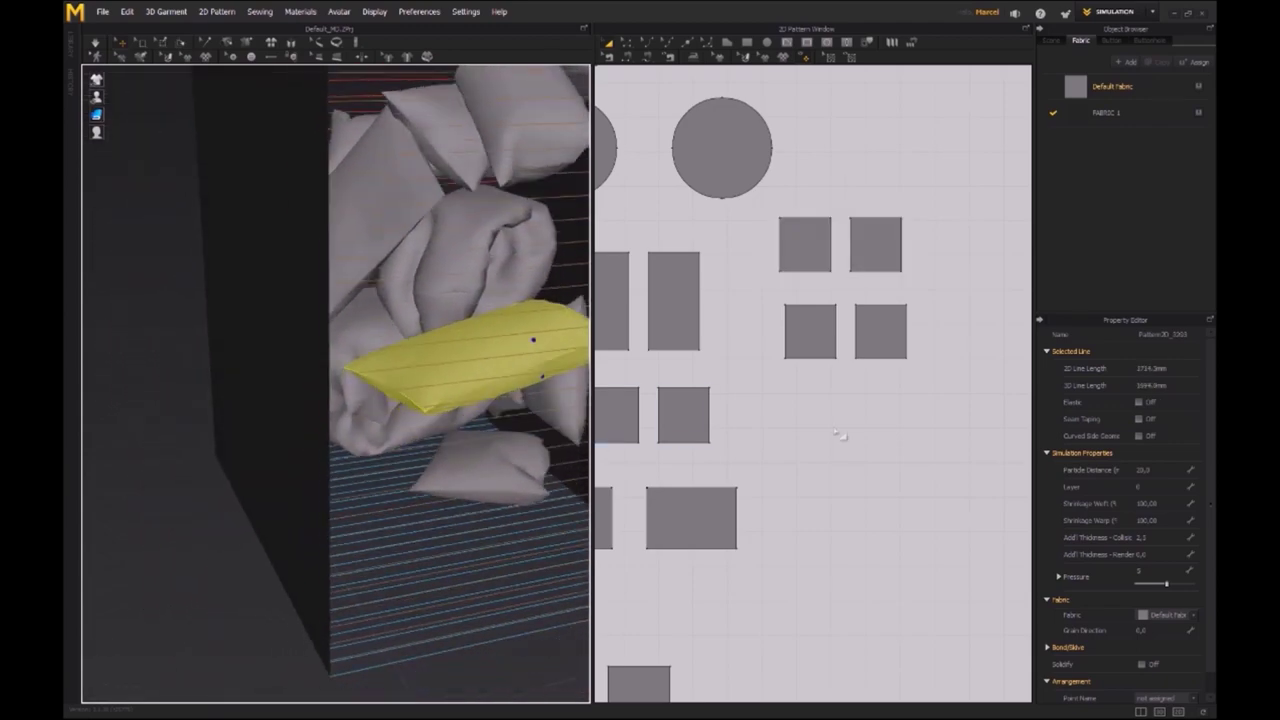
scroll(838, 435, "down", 3)
right_click_drag(626, 306, 644, 350)
left_click(676, 297)
left_click_drag(772, 349, 775, 348)
right_click_drag(490, 378, 540, 345)
left_click_drag(519, 323, 544, 401)
right_click_drag(544, 401, 360, 429)
key("space")
middle_click_drag(360, 429, 317, 423)
right_click_drag(317, 423, 411, 437)
key("space")
middle_click_drag(700, 342, 849, 288)
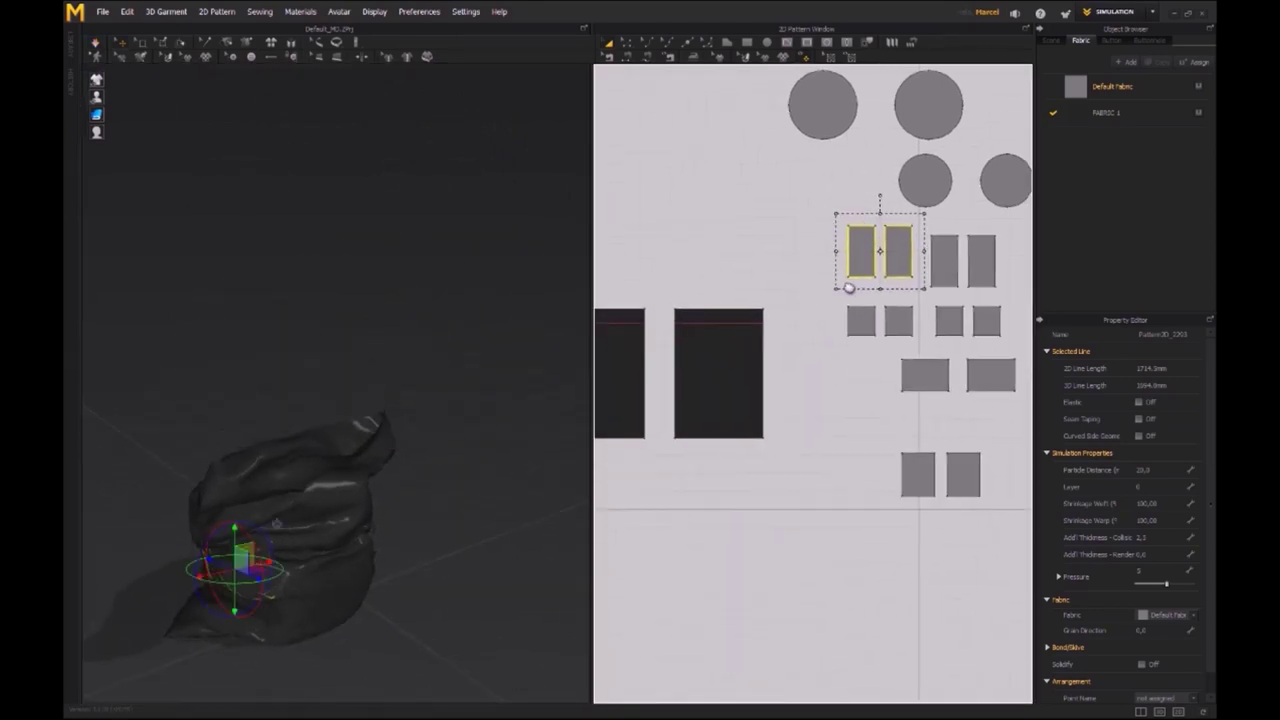
- Enable Elastic on the internal lines near the upper edge of both sack panels
left_click(628, 41)
middle_click_drag(626, 331, 725, 301)
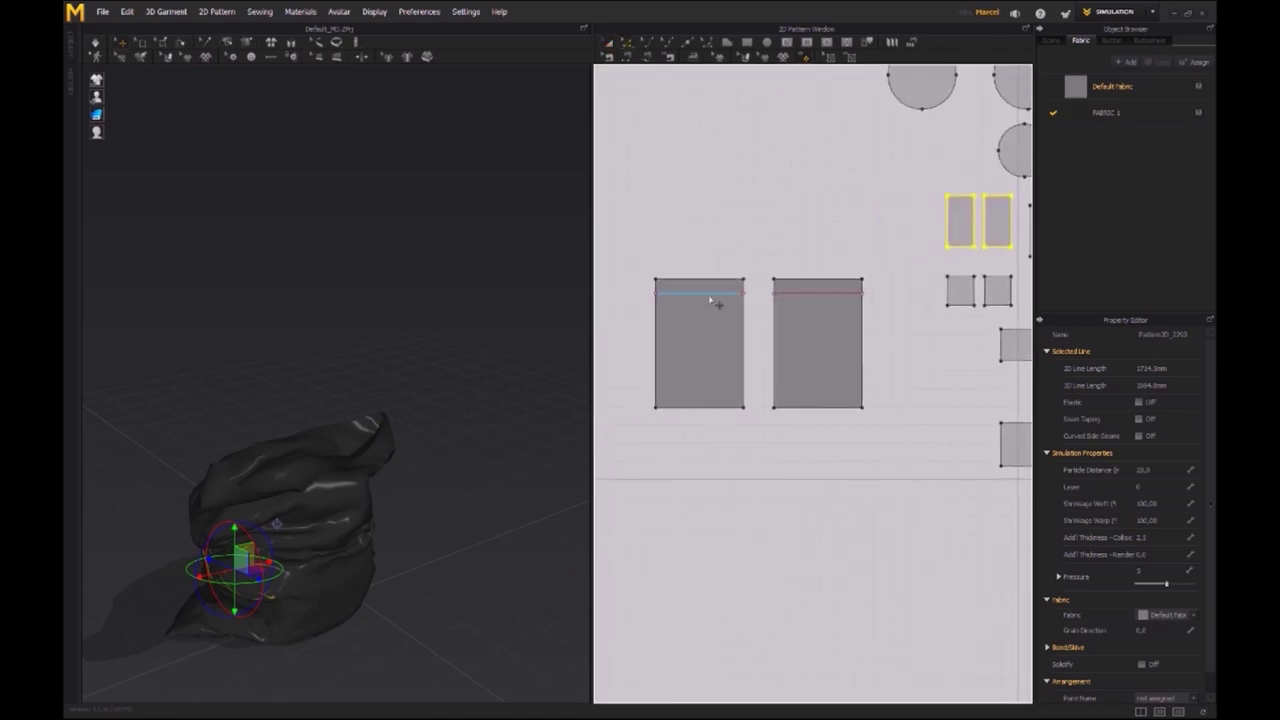
left_click(712, 294)
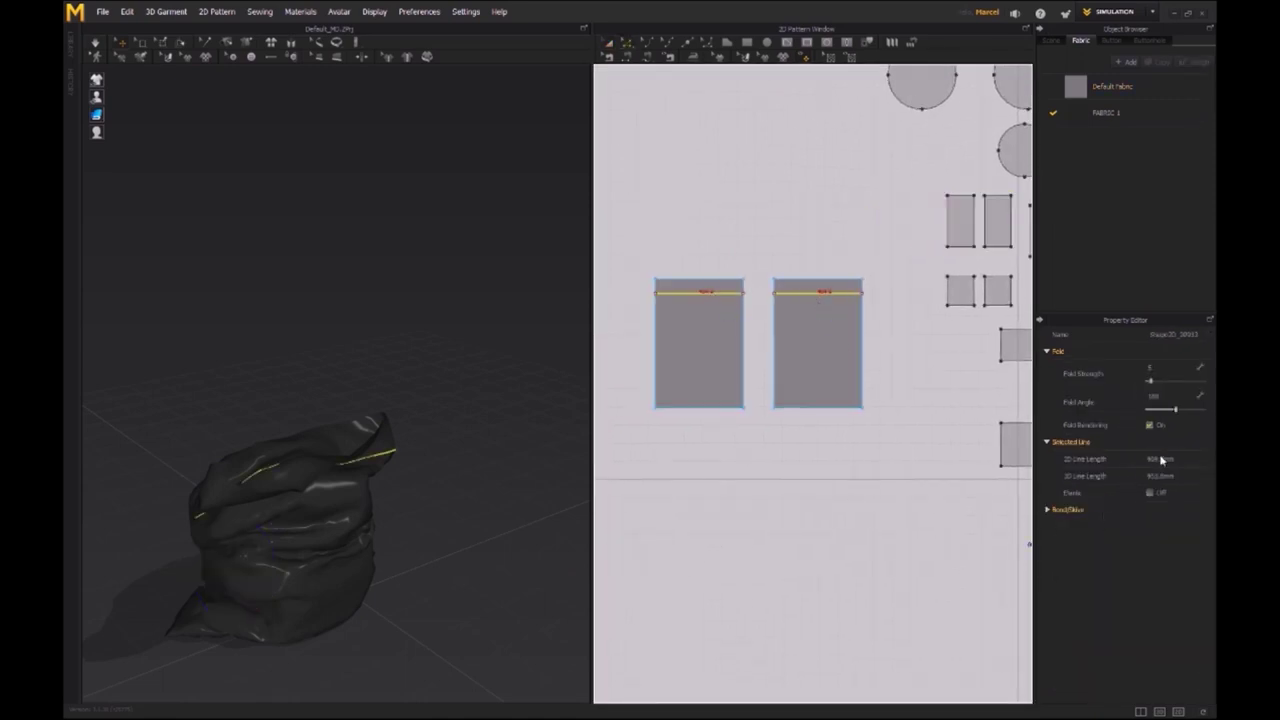
left_click(1150, 494)
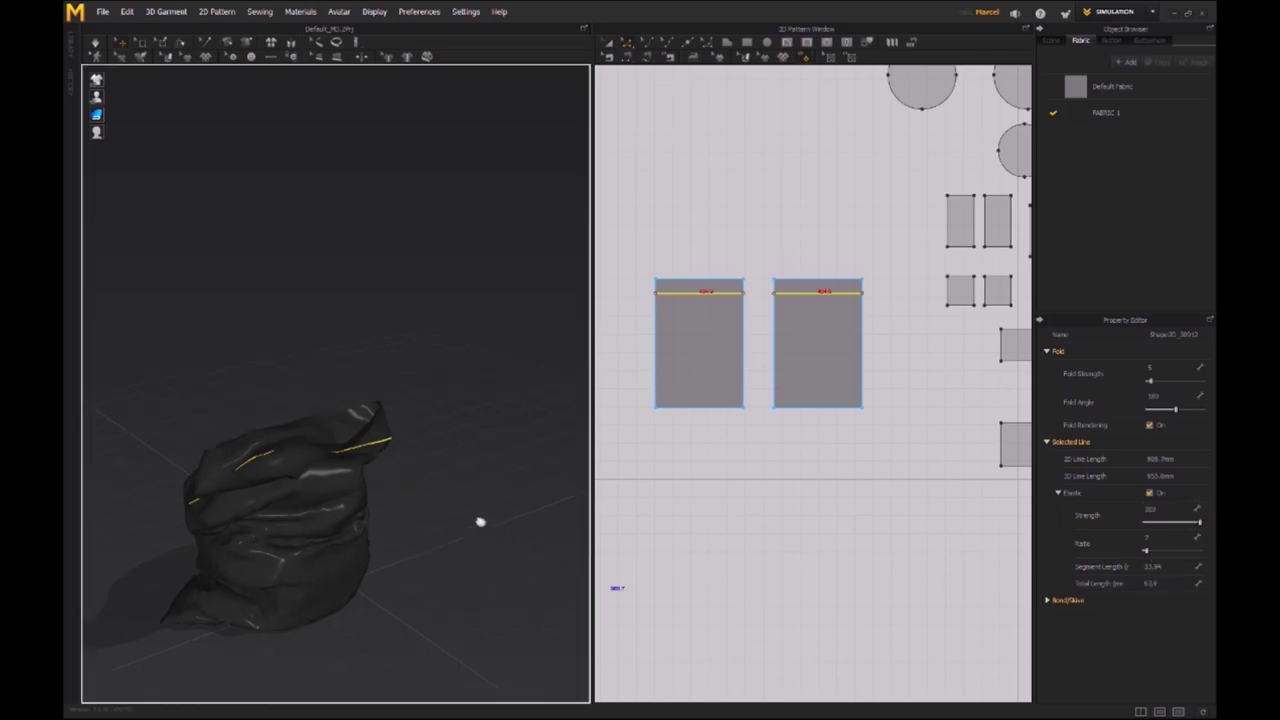
- Simulate the sack so the elastic lines gather its neck, tugging the fabric near the opening into shape
right_click_drag(387, 491, 463, 438)
left_click(410, 370)
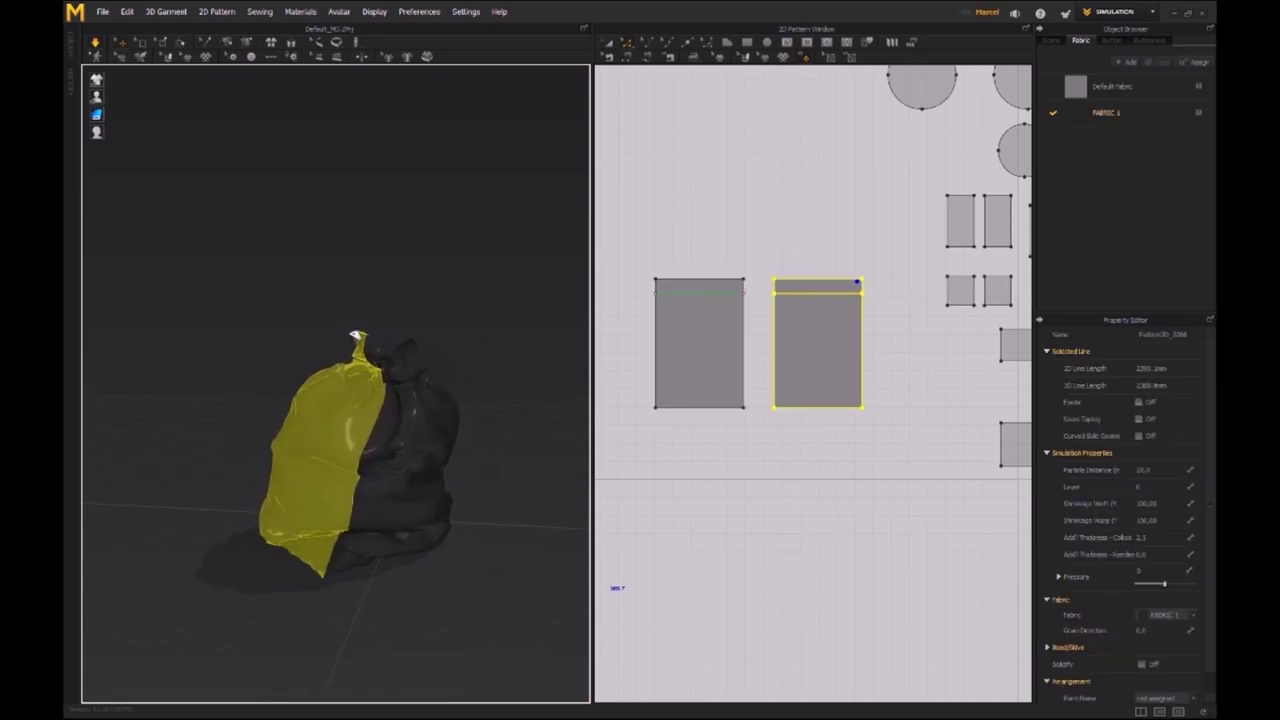
left_click(380, 362)
right_click_drag(465, 482, 325, 482)
left_click_drag(278, 362, 342, 321)
right_click_drag(385, 373, 257, 375)
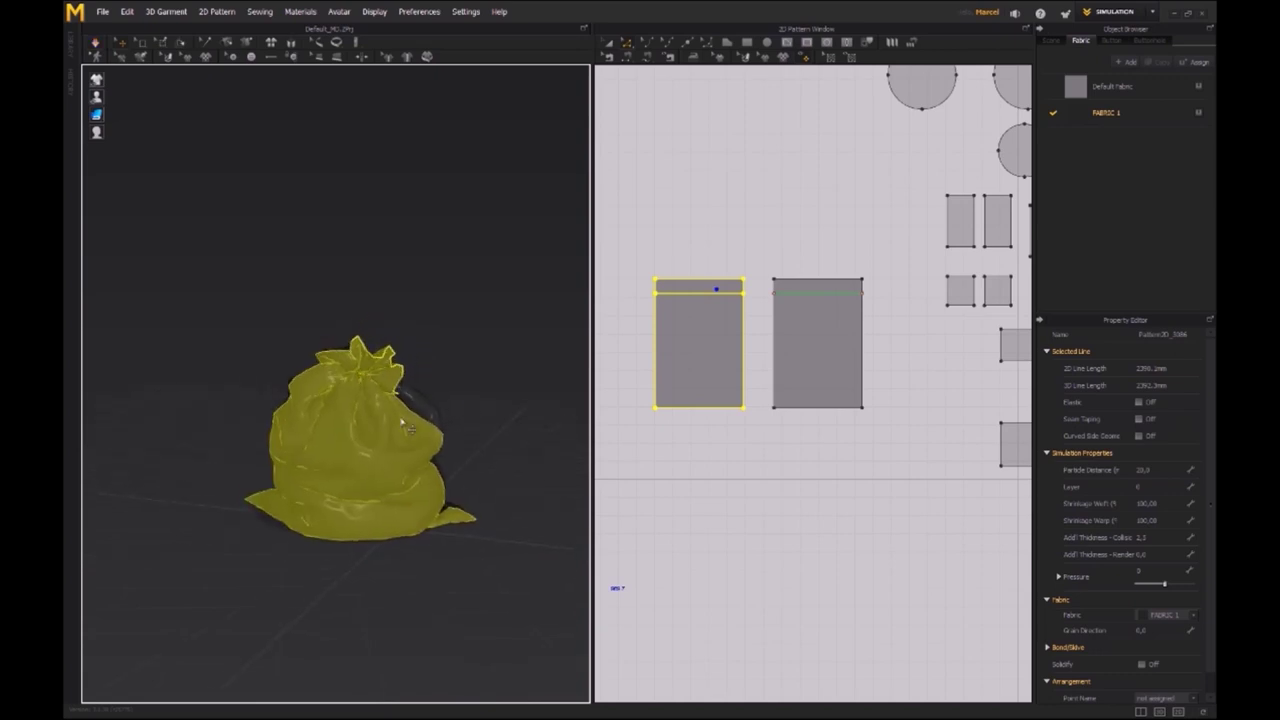
right_click_drag(402, 422, 440, 422)
left_click(292, 284)
right_click_drag(292, 284, 375, 358)
right_click_drag(264, 348, 430, 458)
scroll(346, 400, "up", 3)
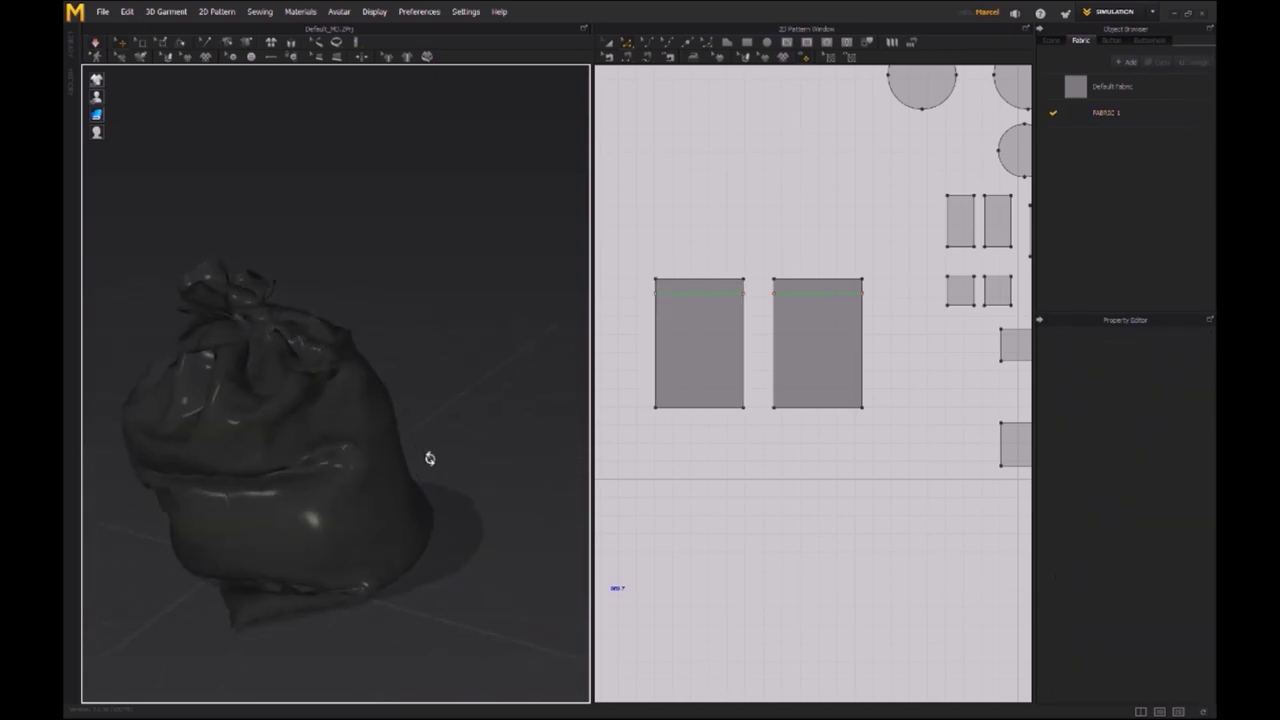
right_click_drag(268, 455, 345, 440)
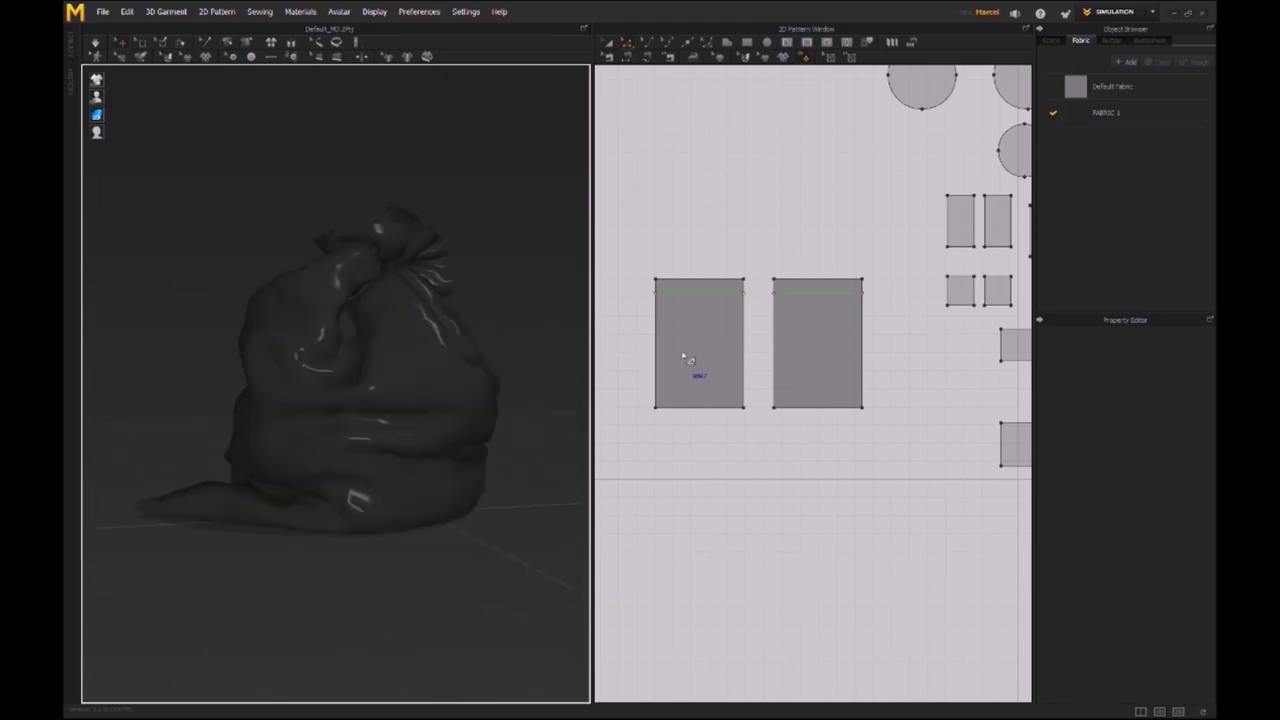
- Set the particle distance of both sack panels to 7 and simulate the bag at the finer resolution
left_click(690, 314)
left_click(826, 303, "shift")
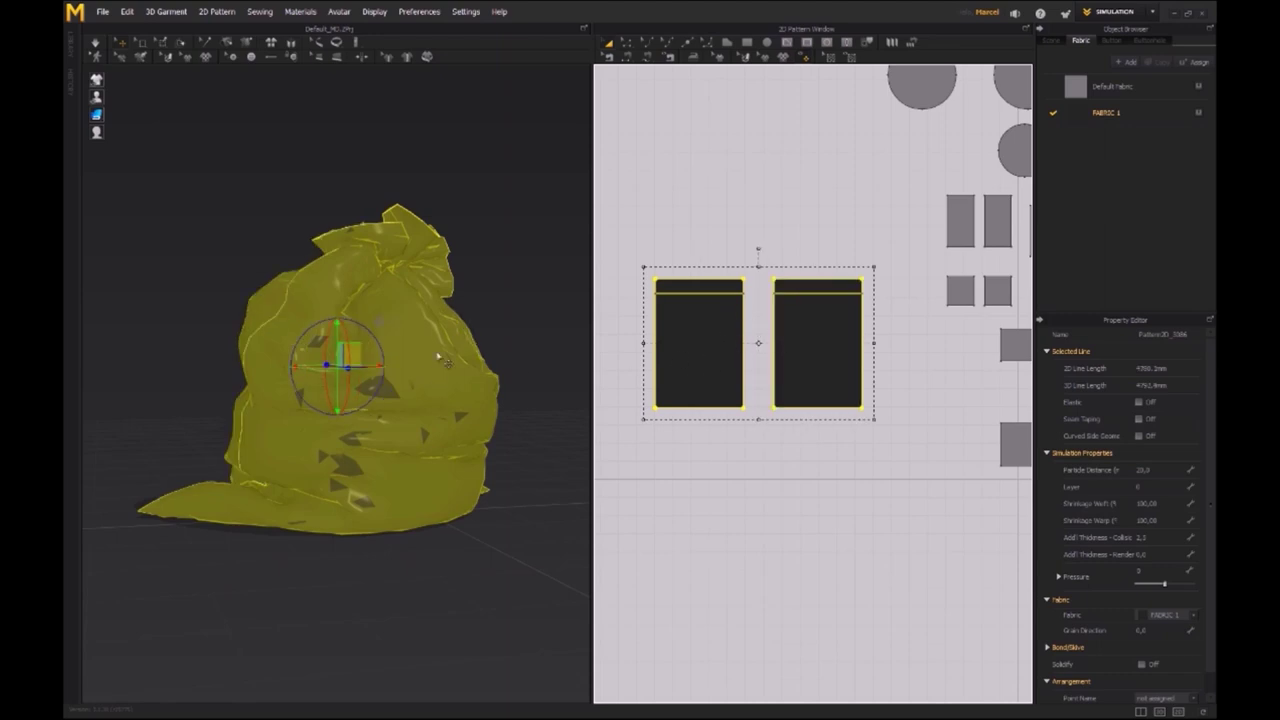
left_click(1157, 471)
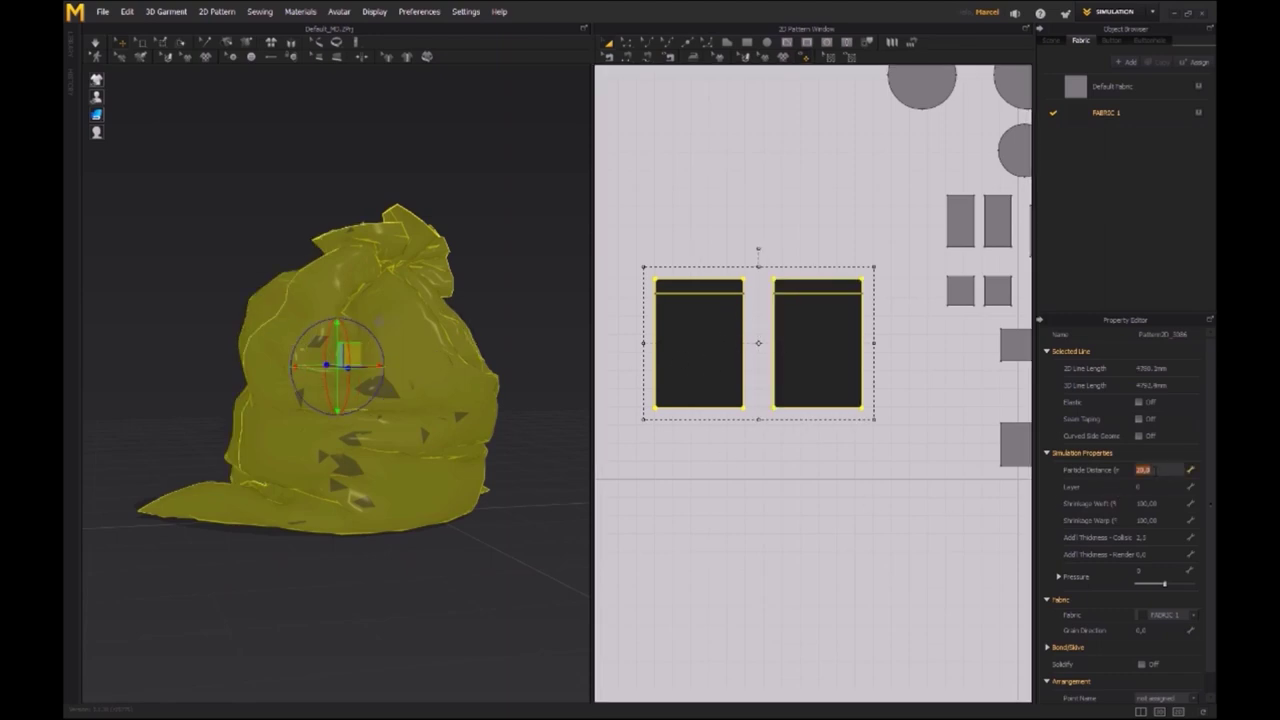
key("Return")
right_click_drag(321, 403, 384, 376)
key("space")
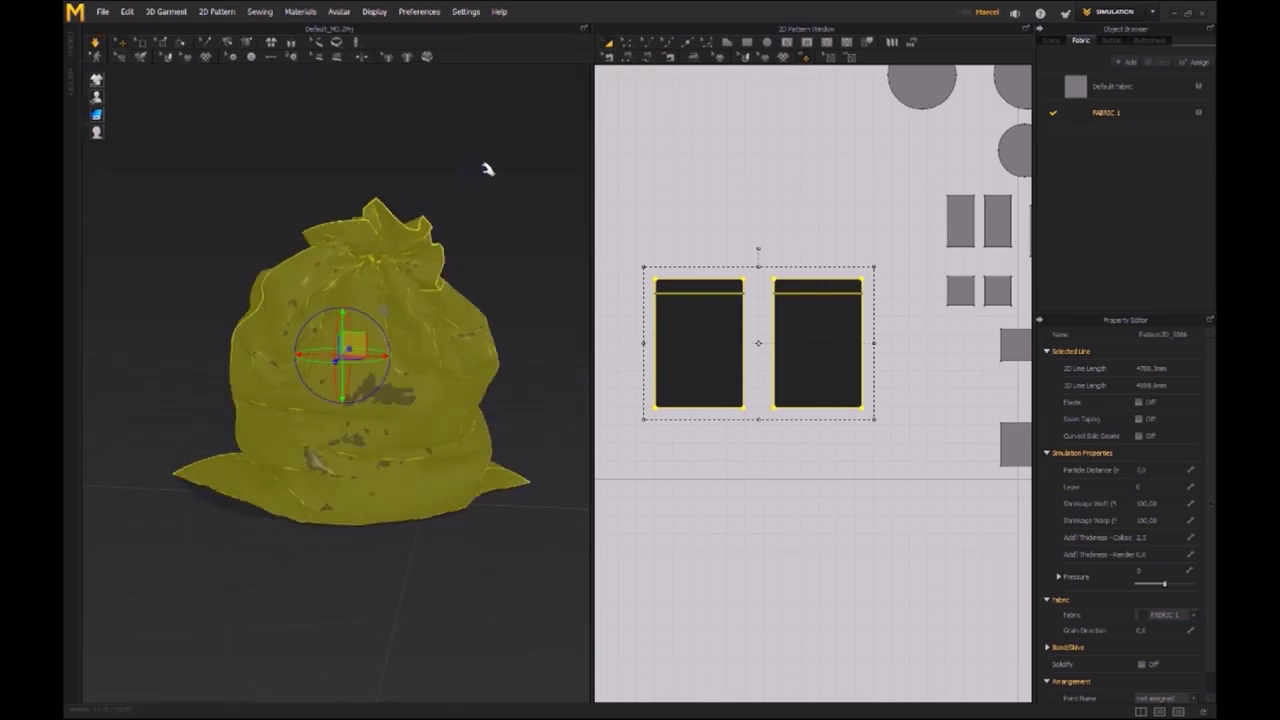
left_click(488, 189)
right_click_drag(479, 194, 370, 200)
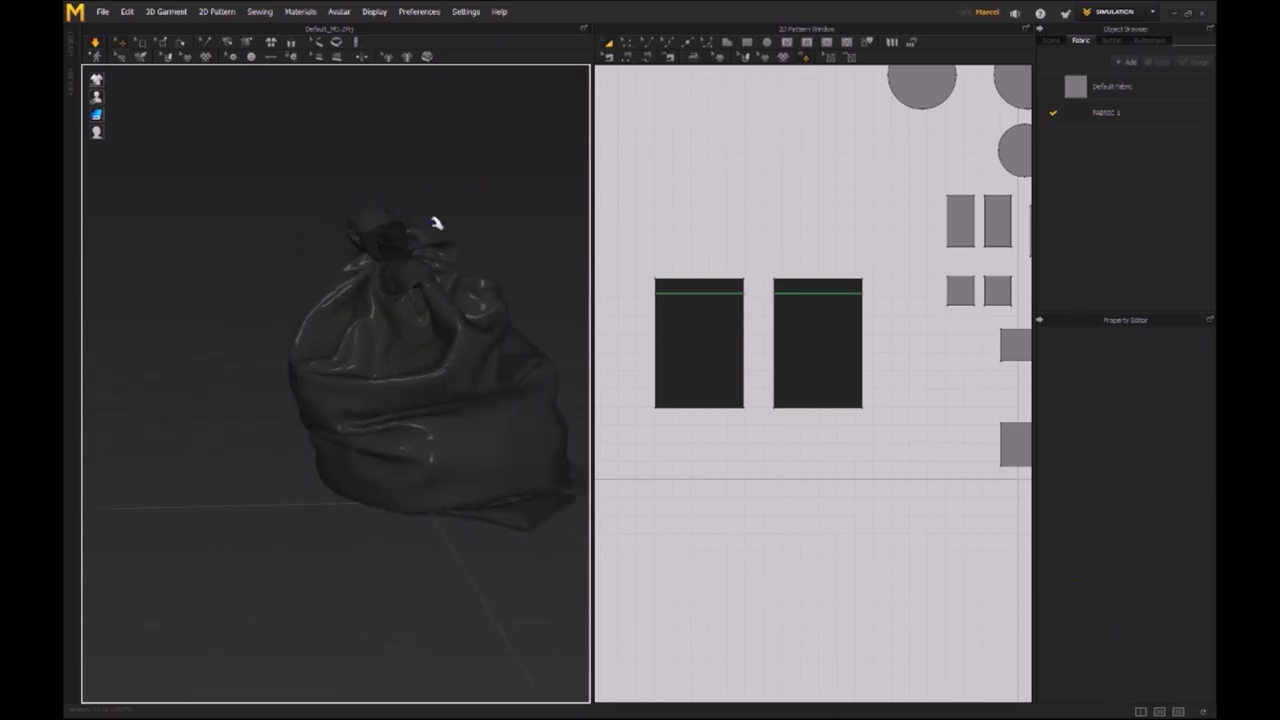
right_click_drag(436, 222, 374, 223)
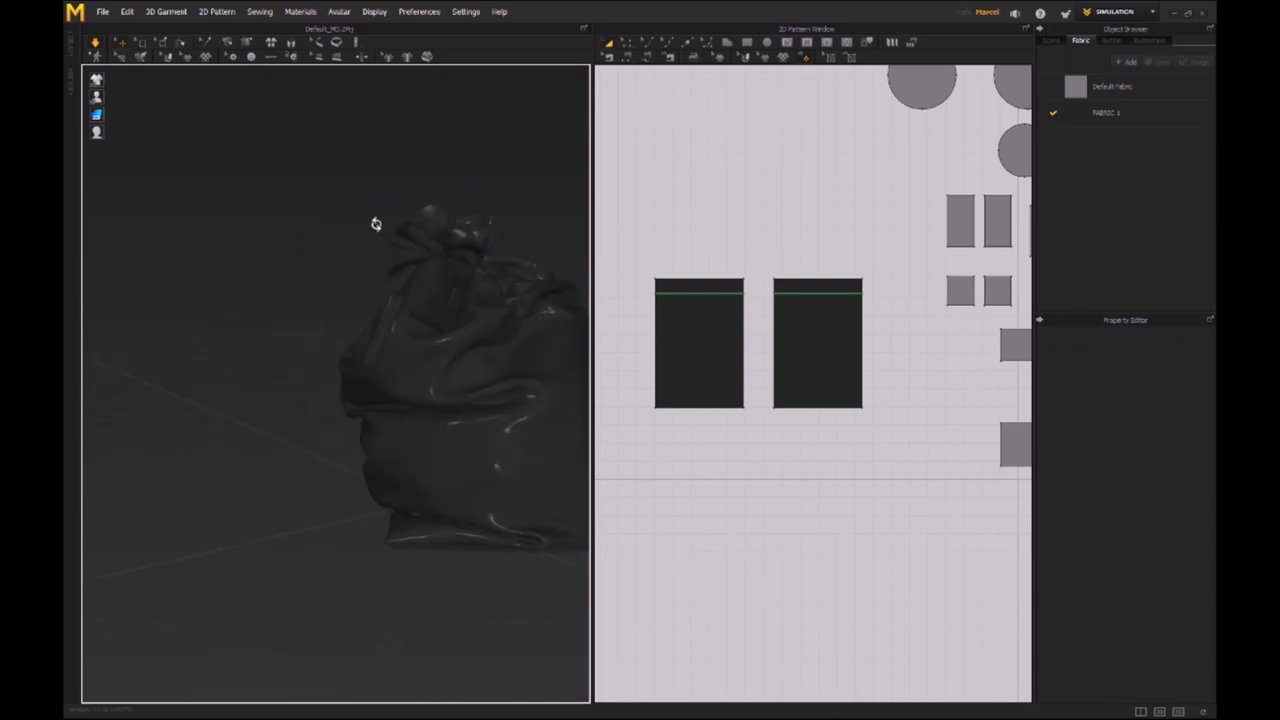
- Try the D_Silk_Satin physical preset on FABRIC 1 with the simulation running
left_click(1127, 118)
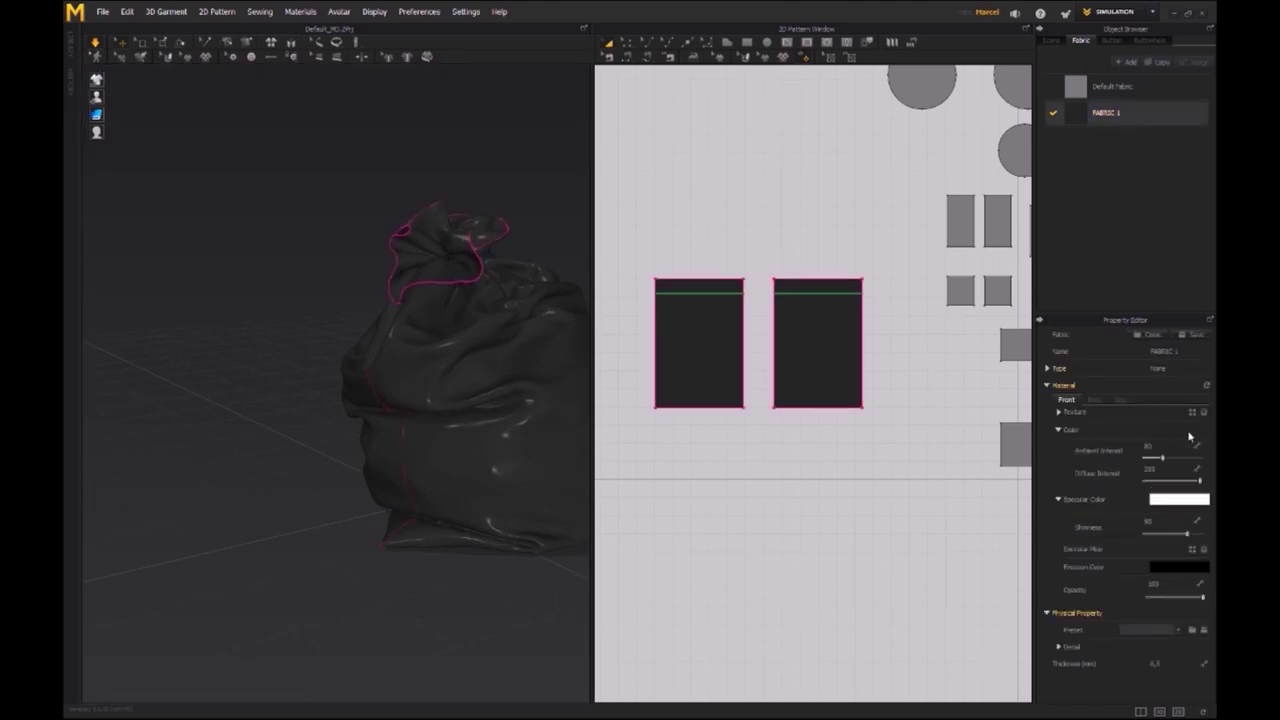
left_click(1180, 633)
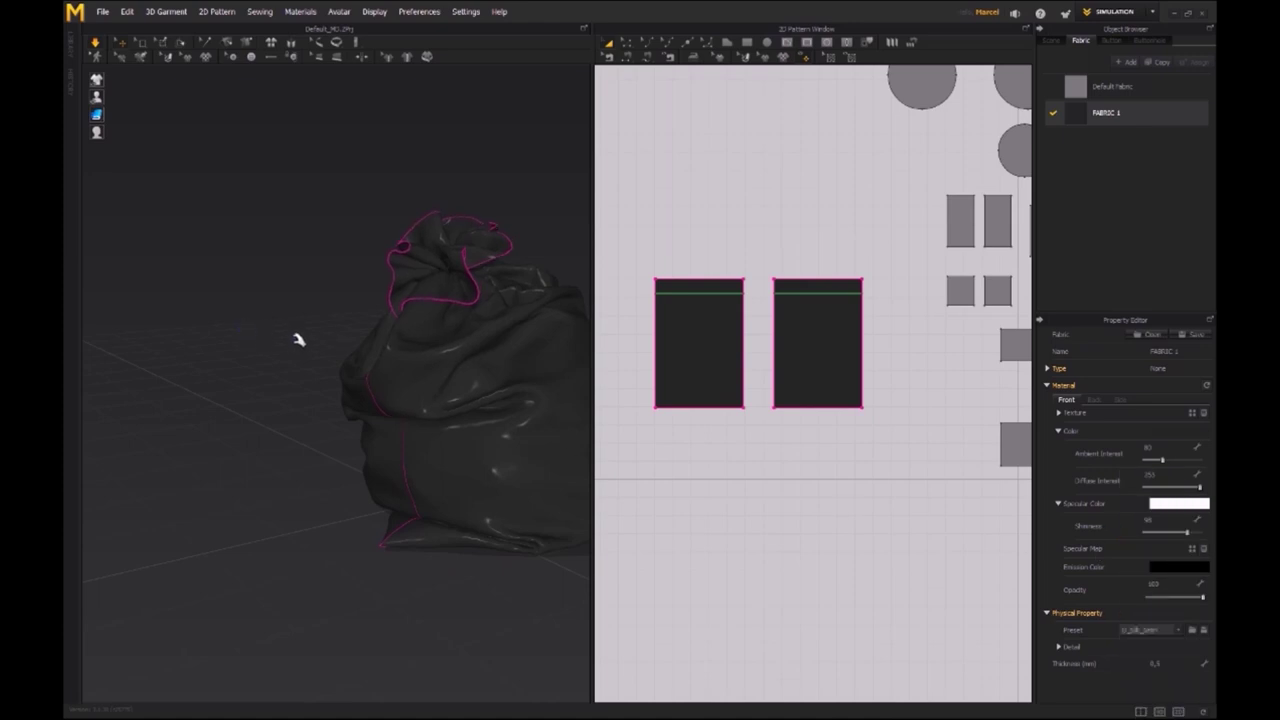
right_click_drag(297, 352, 406, 366)
right_click_drag(508, 293, 453, 272)
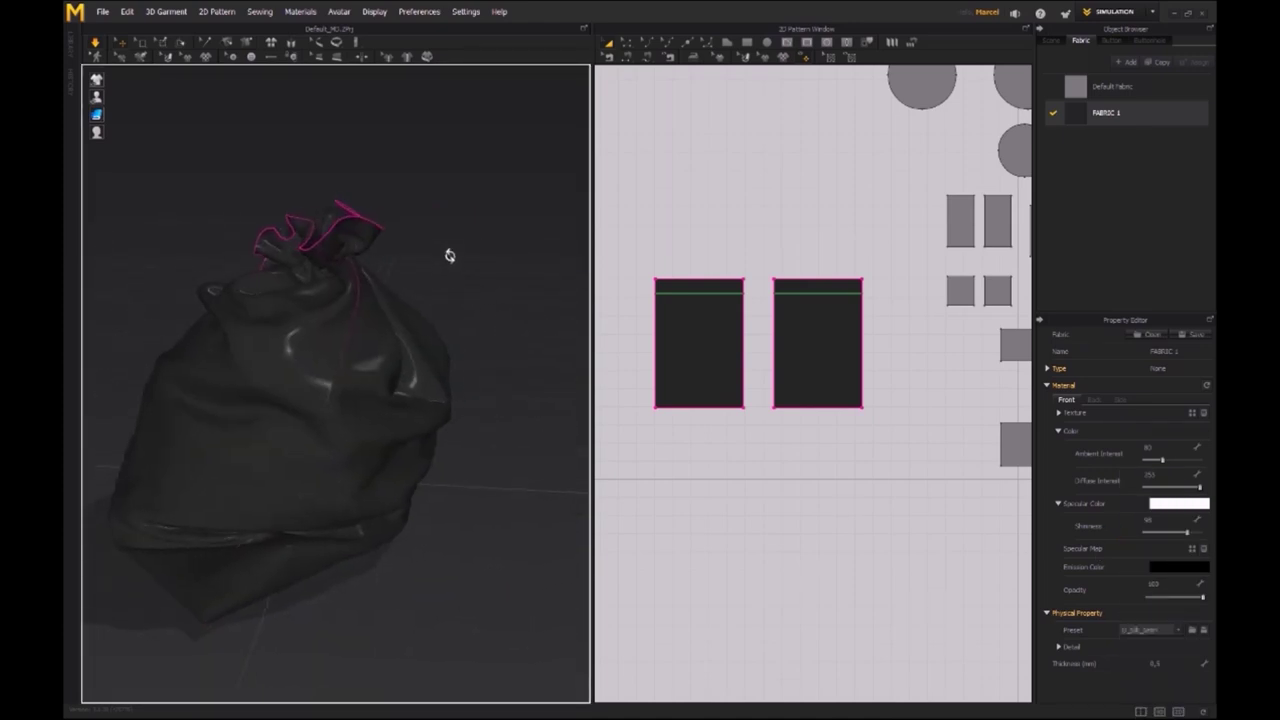
right_click_drag(562, 205, 593, 205)
right_click_drag(388, 215, 519, 222)
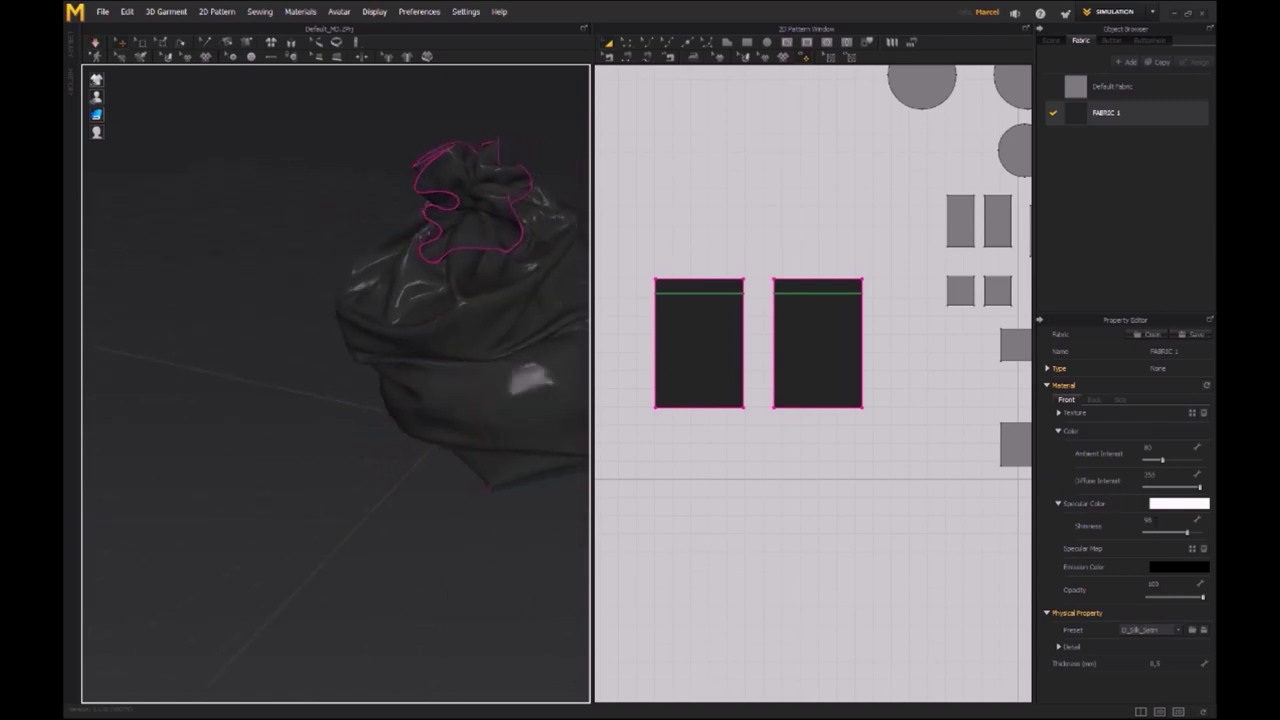
- Change the physical preset of FABRIC 1 to R_Lightweight_Nylon and simulate the bag again
left_click(1182, 634)
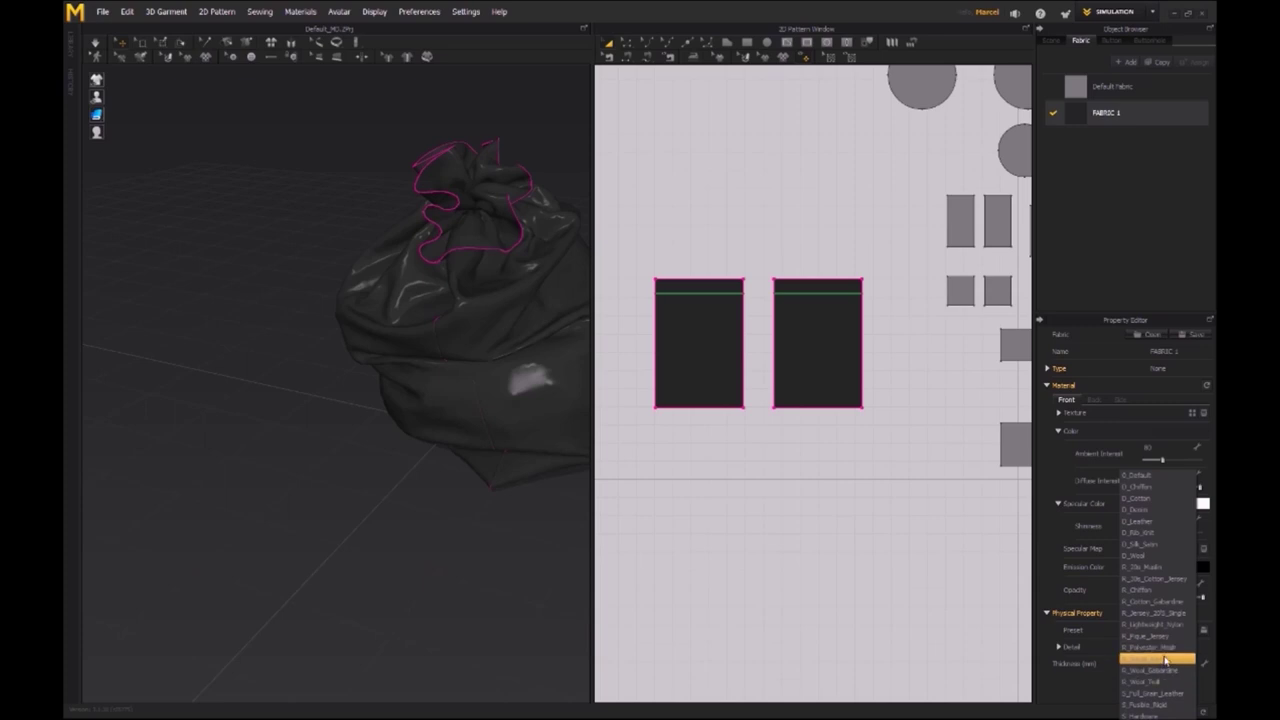
left_click(1174, 626)
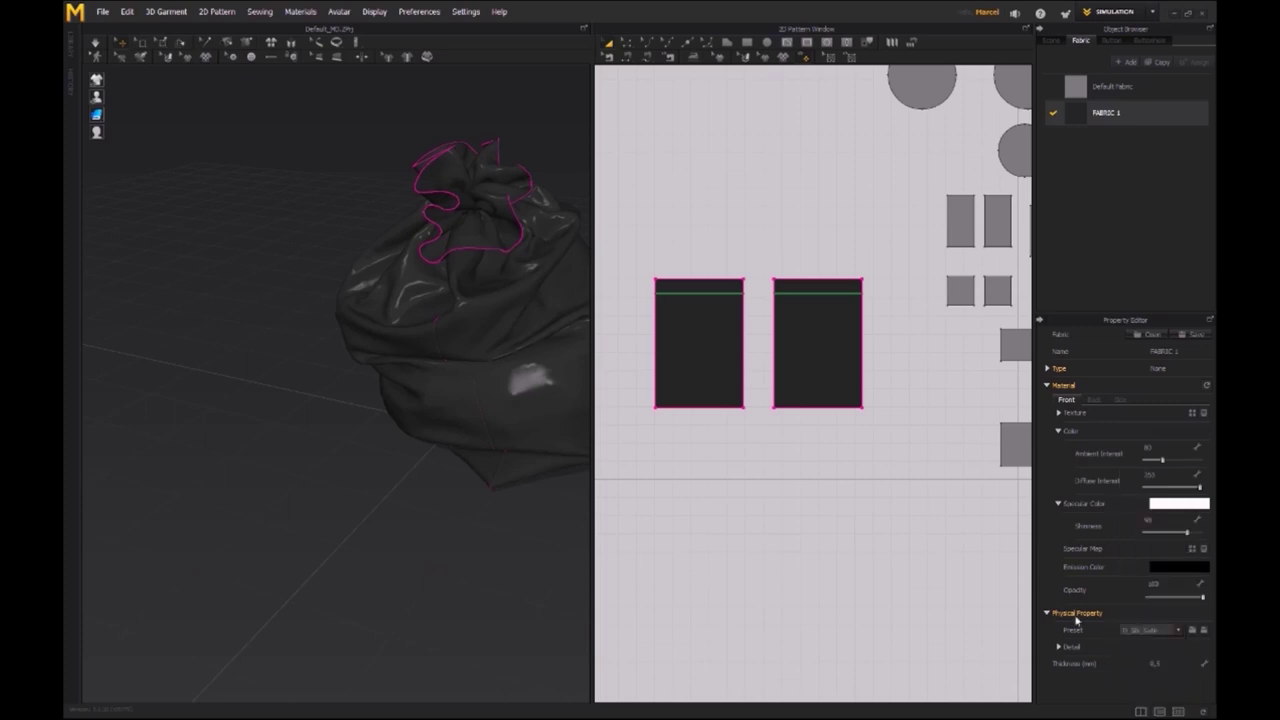
middle_click_drag(275, 206, 227, 252)
key("space")
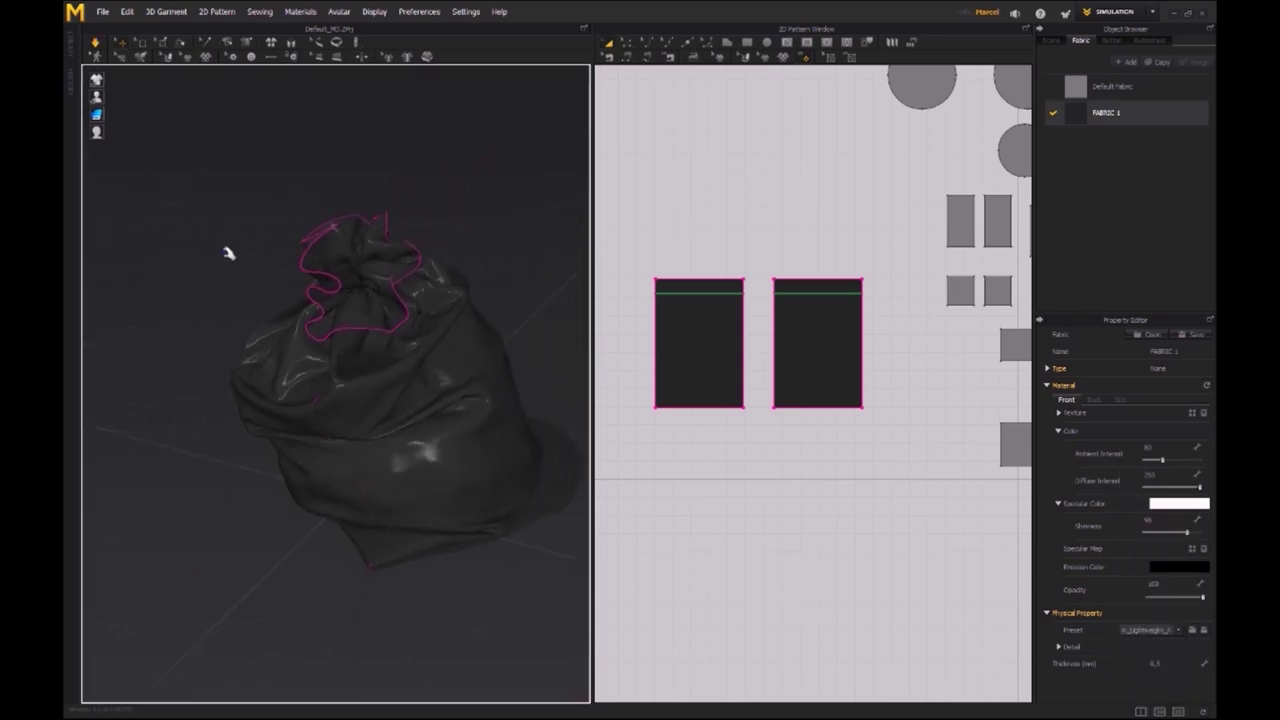
- Examine the folds and gathered neck of the bag from all sides while it settles
left_click(387, 279)
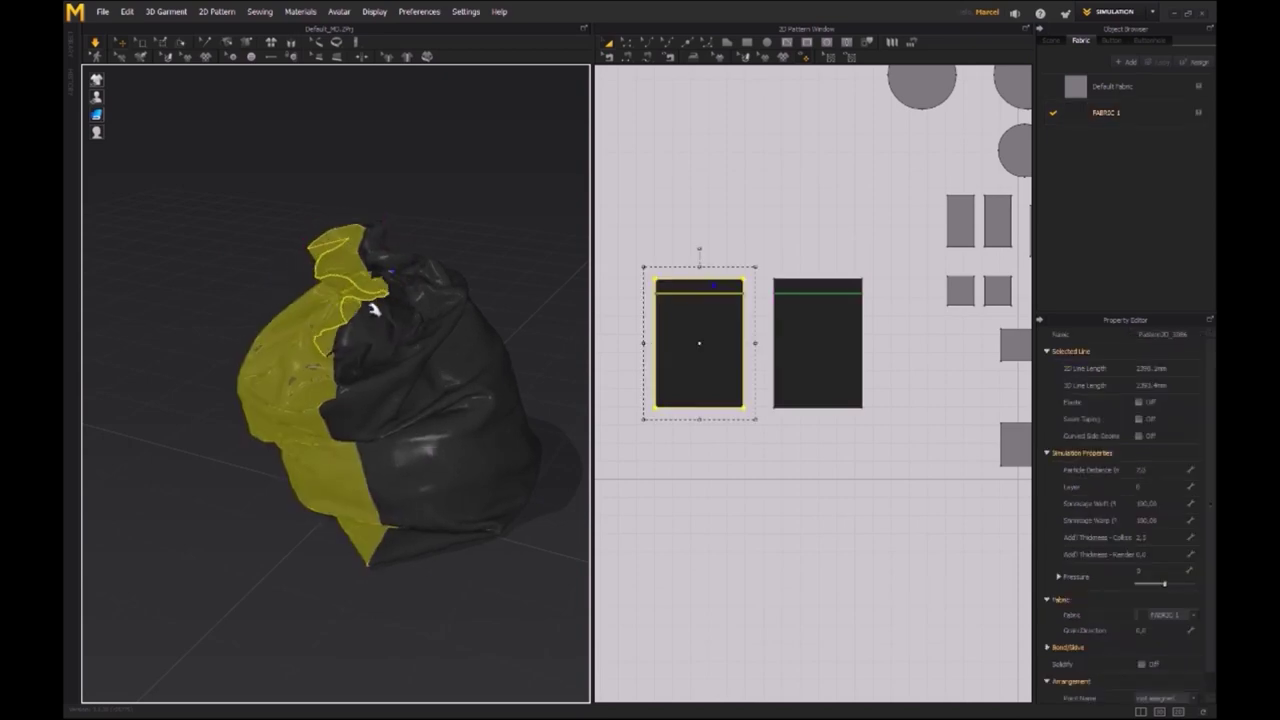
right_click_drag(310, 321, 384, 346)
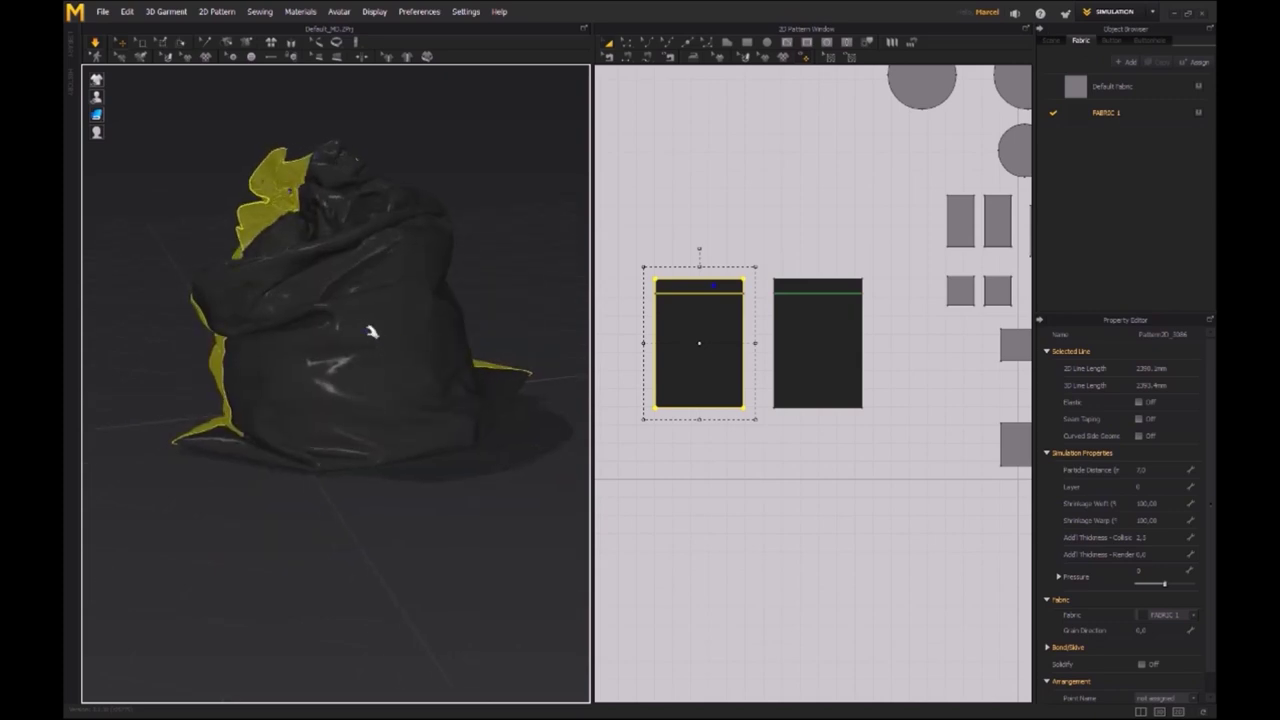
right_click_drag(292, 516, 476, 509)
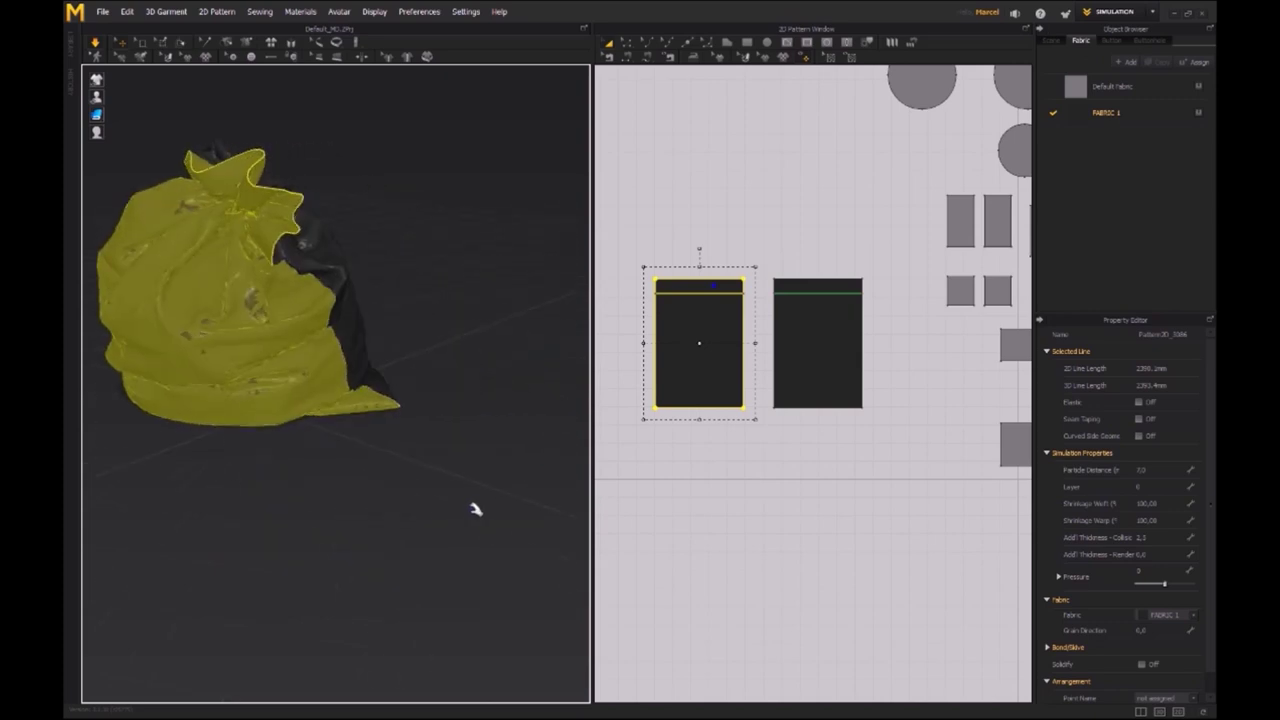
left_click(468, 499)
right_click_drag(355, 490, 432, 531)
right_click_drag(285, 558, 550, 477)
right_click_drag(442, 355, 464, 366)
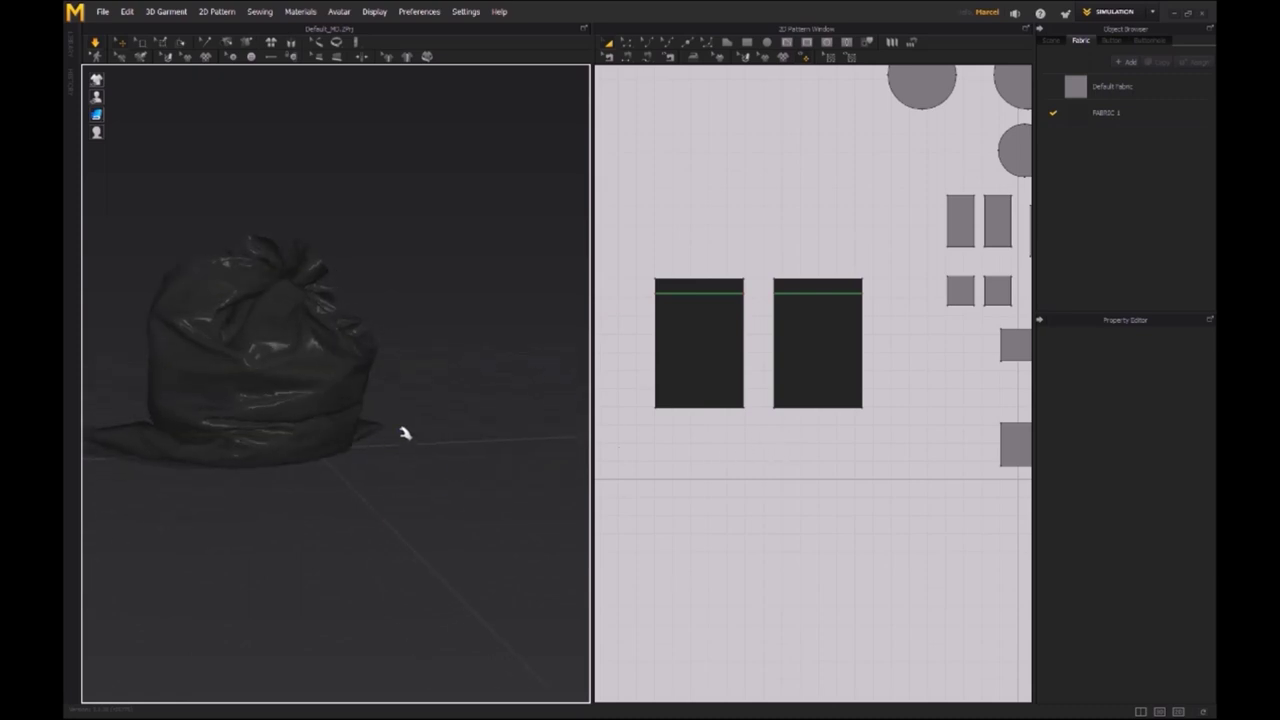
middle_click_drag(403, 434, 451, 443)
- Set the pressure of all the filling patterns to 8 and run the simulation briefly
scroll(783, 457, "down", 5)
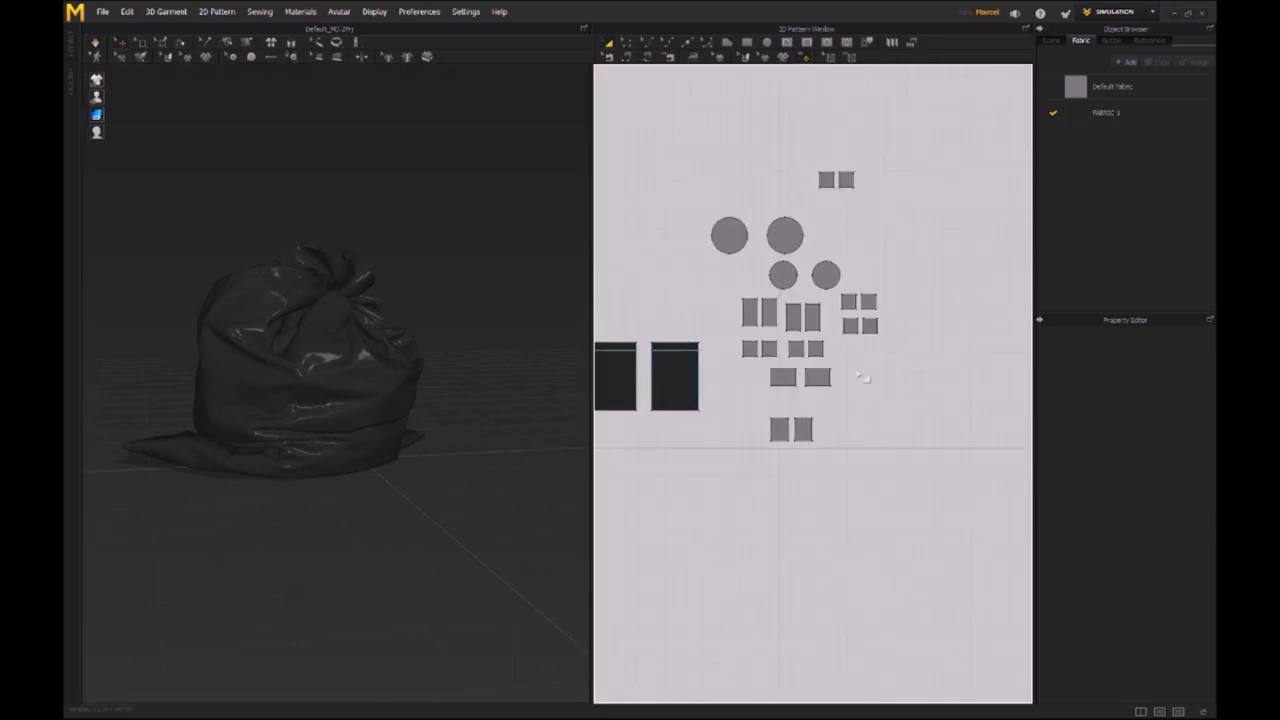
left_click_drag(930, 127, 727, 523)
left_click(1142, 570)
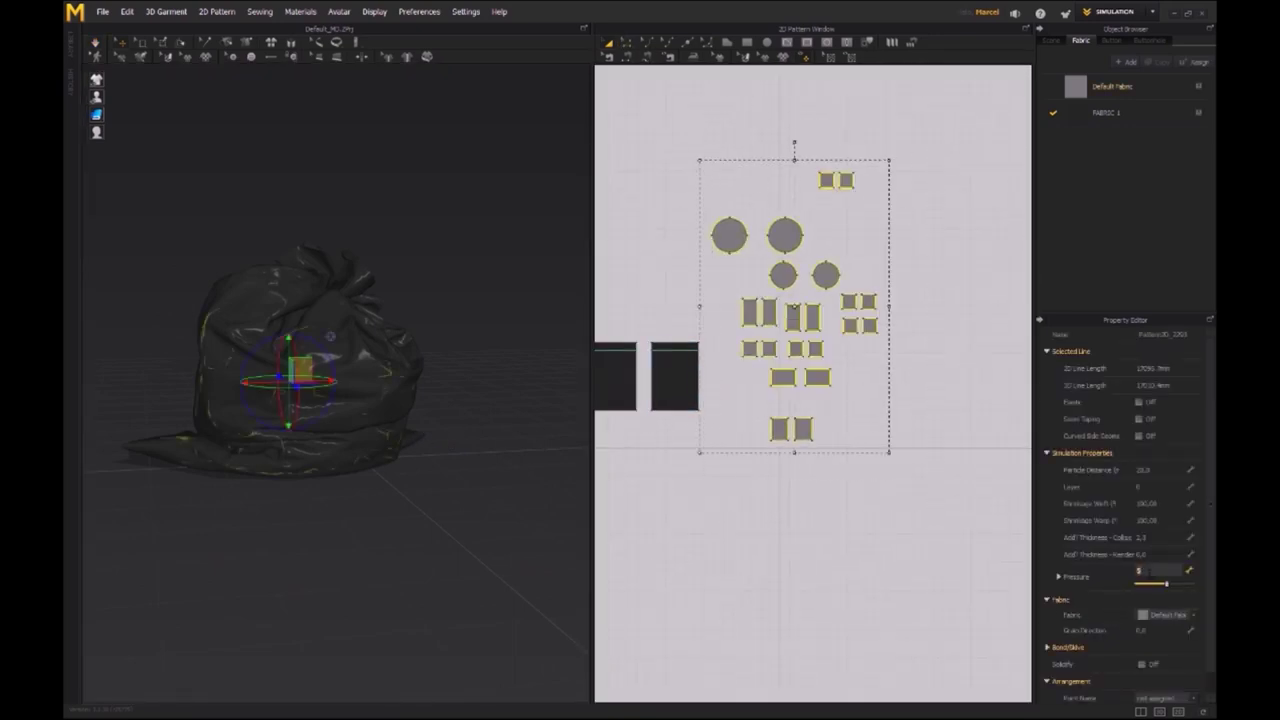
type("5")
key("Return")
right_click_drag(391, 471, 405, 498)
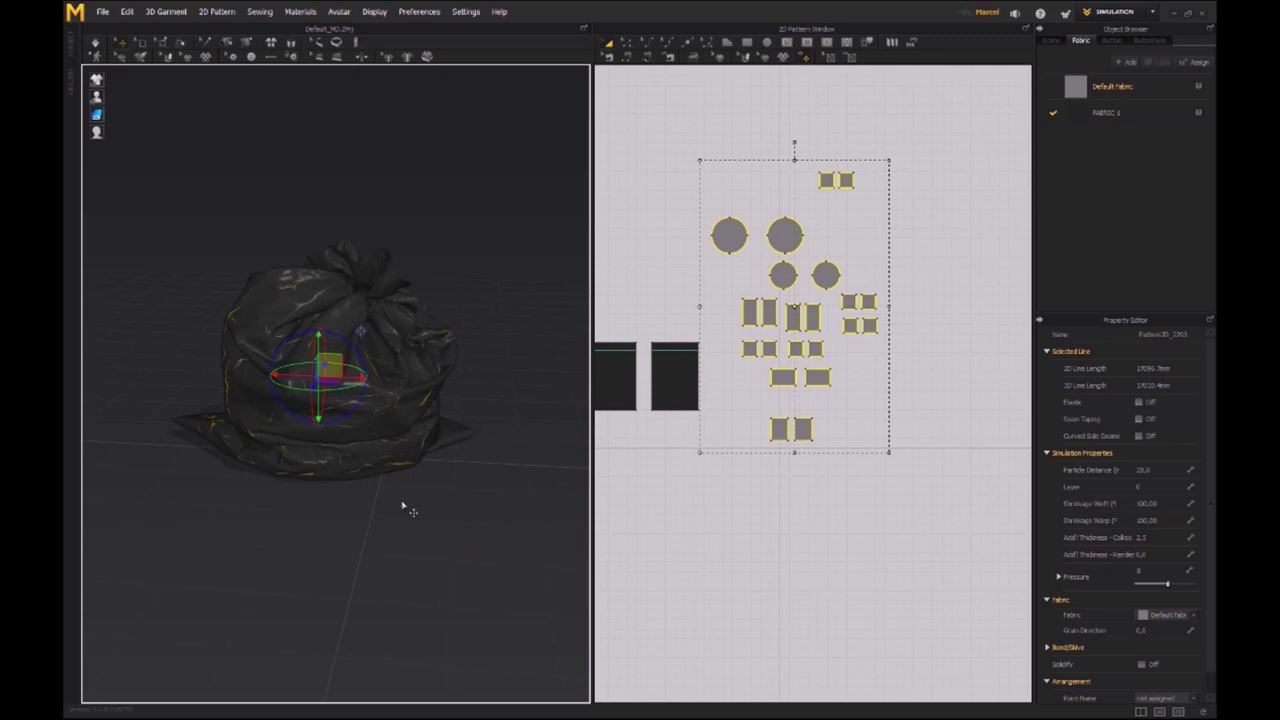
key("space")
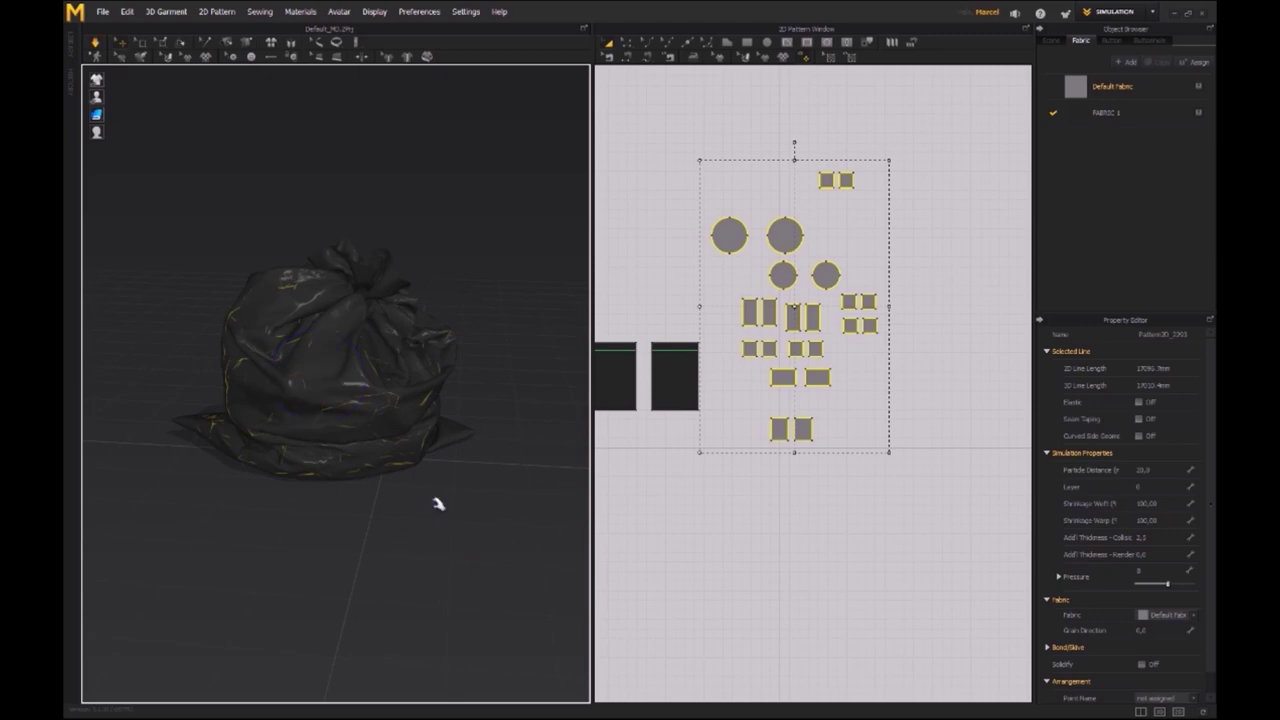
key("space")
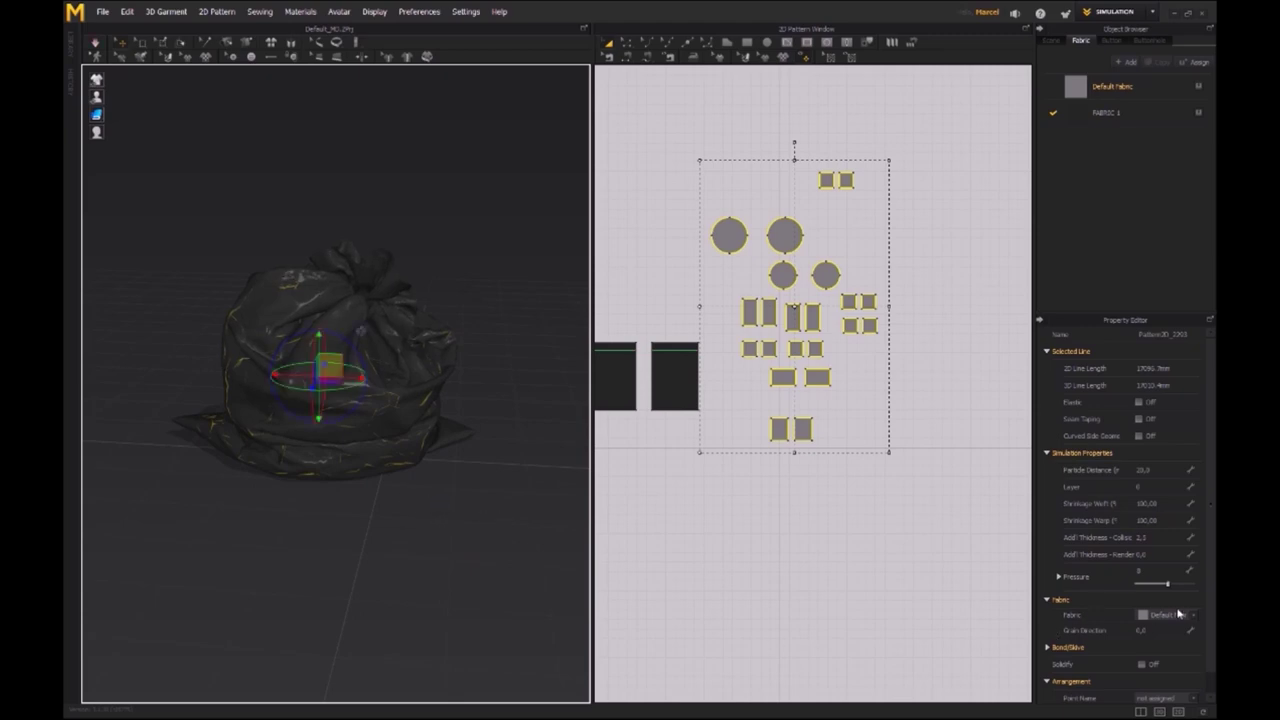
- Assign the S_Full_Grain_Leather physical preset to the filling's Default Fabric and simulate the bag
left_click(1195, 617)
left_click(1195, 616)
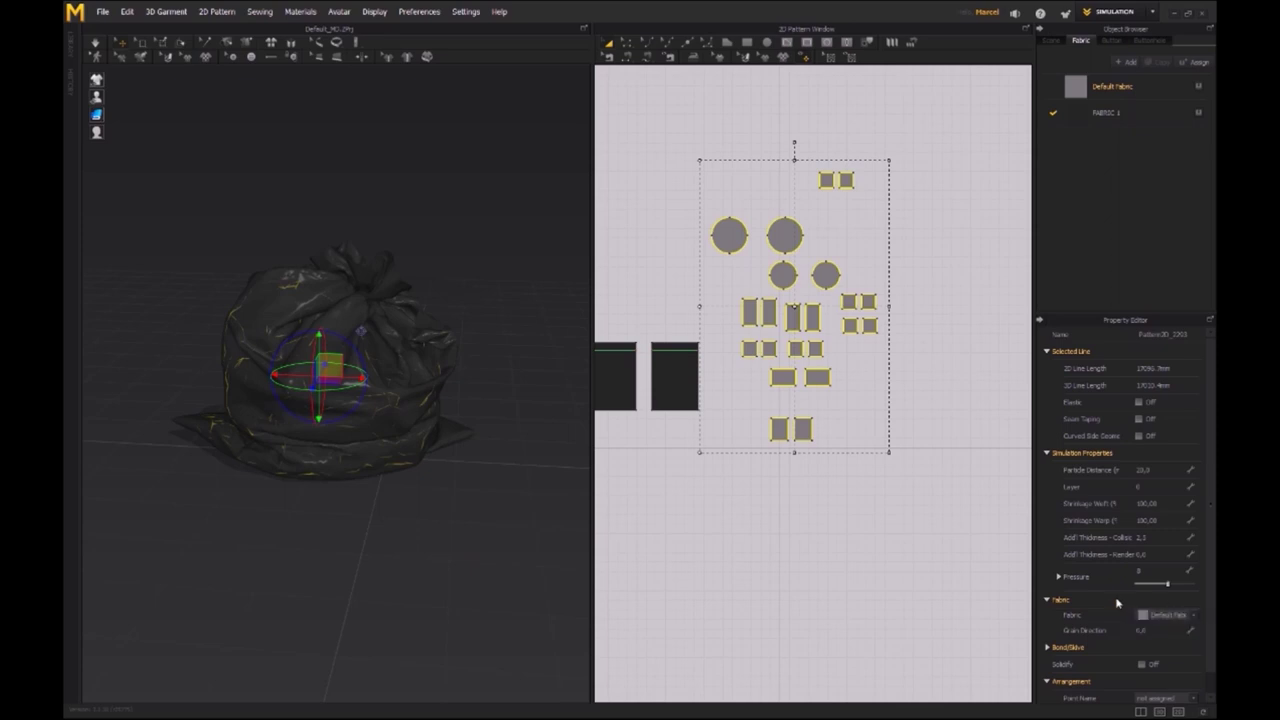
left_click(1139, 88)
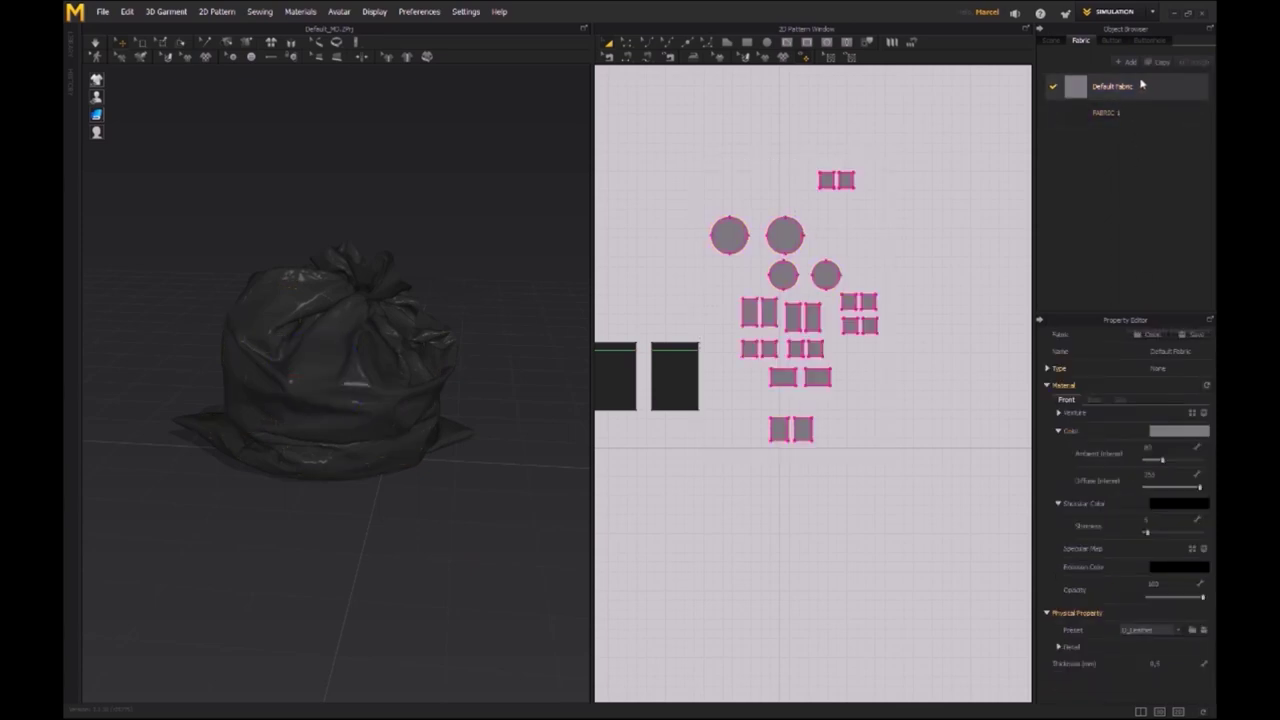
left_click(1178, 630)
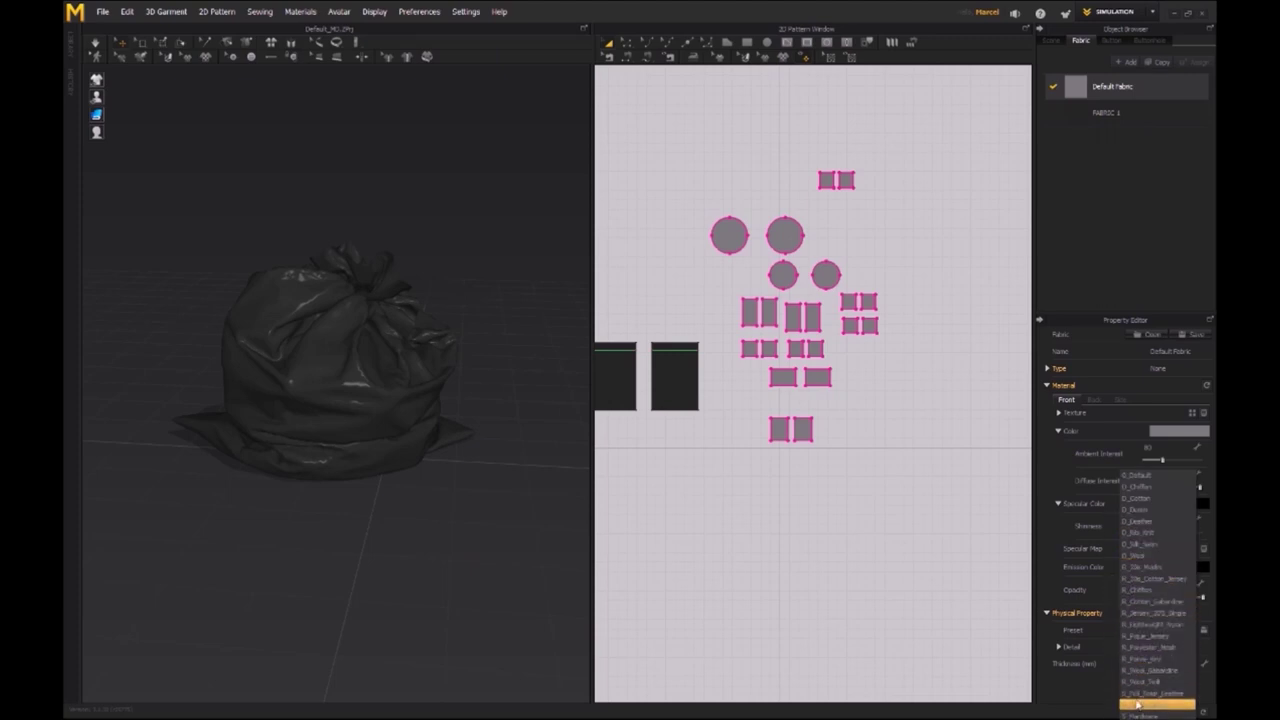
left_click(1138, 696)
middle_click_drag(409, 483, 442, 481)
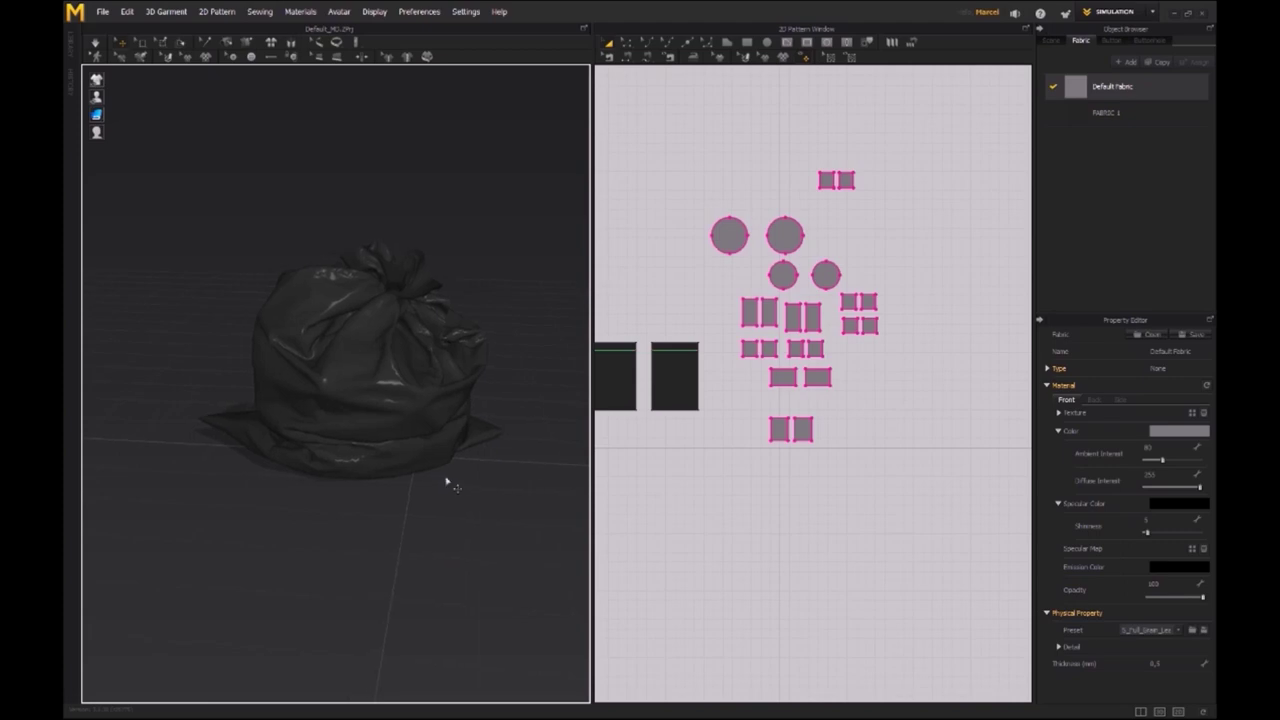
scroll(480, 522, "up", 2)
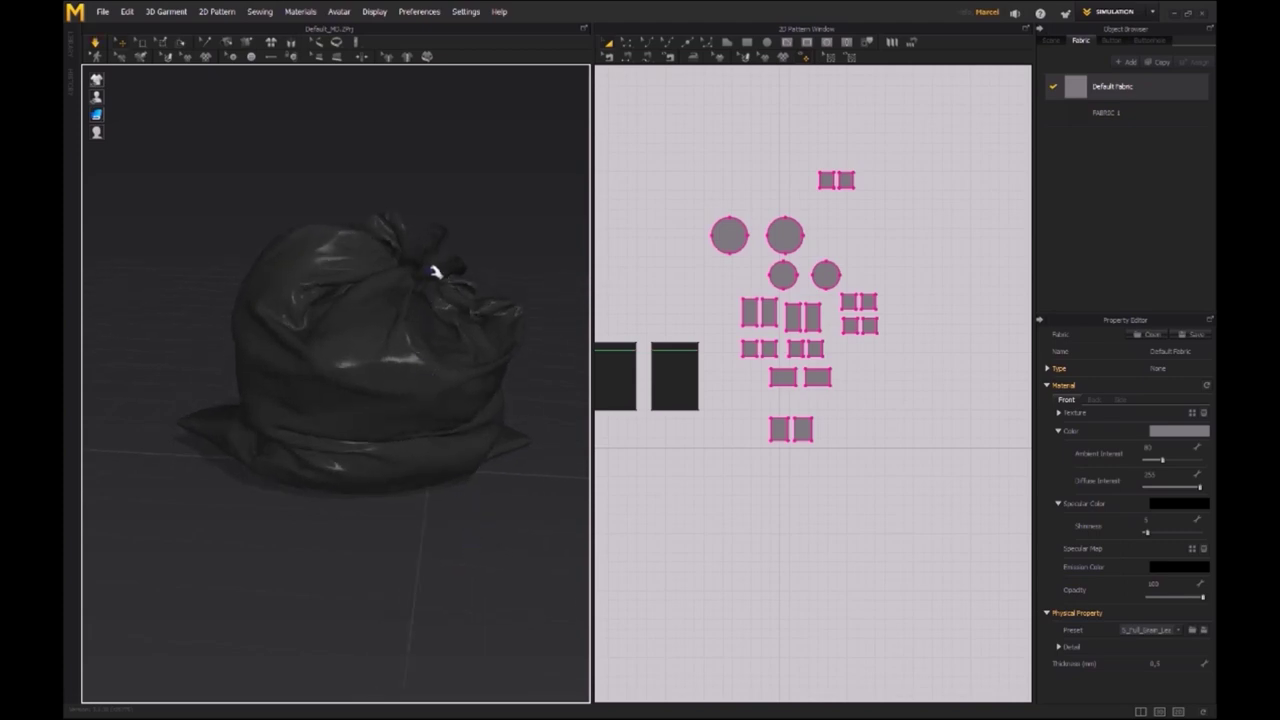
- Pull the slumped garbage bag upward by its gathered neck while the simulation runs
right_click_drag(458, 306, 386, 408)
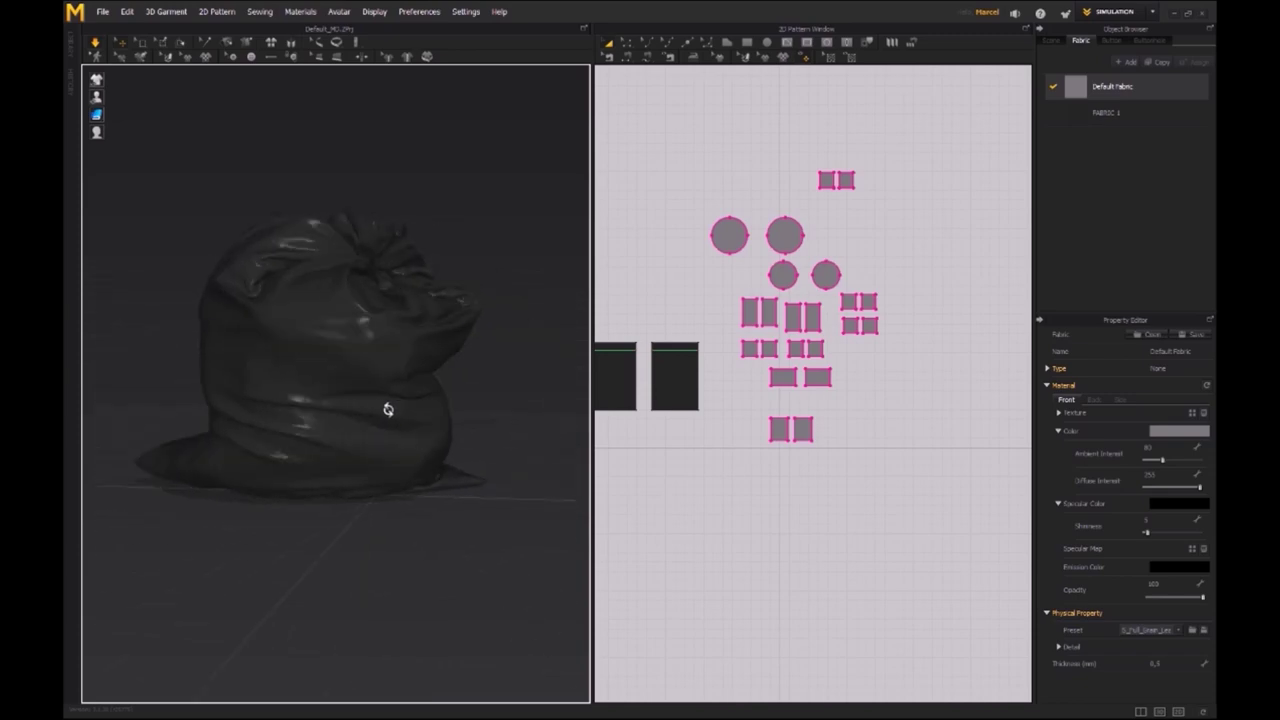
left_click_drag(376, 267, 398, 237)
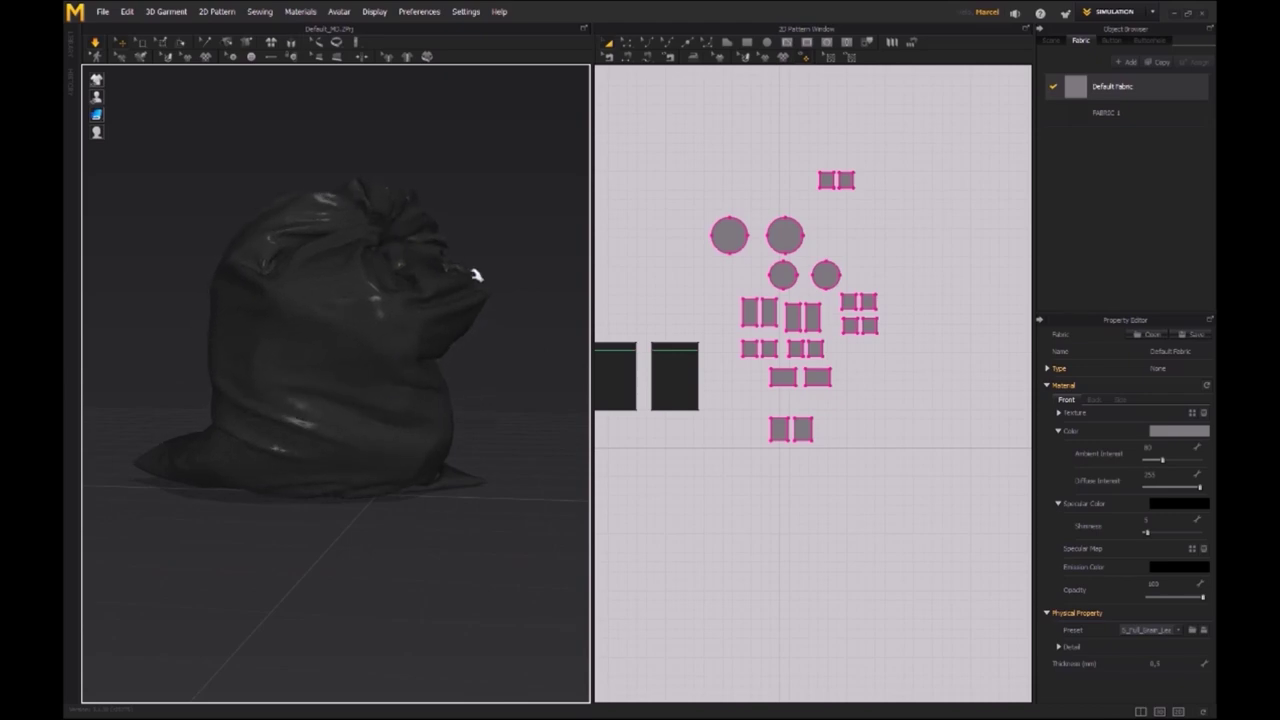
middle_click_drag(477, 277, 470, 325)
scroll(404, 341, "down", 1)
right_click_drag(316, 376, 574, 417)
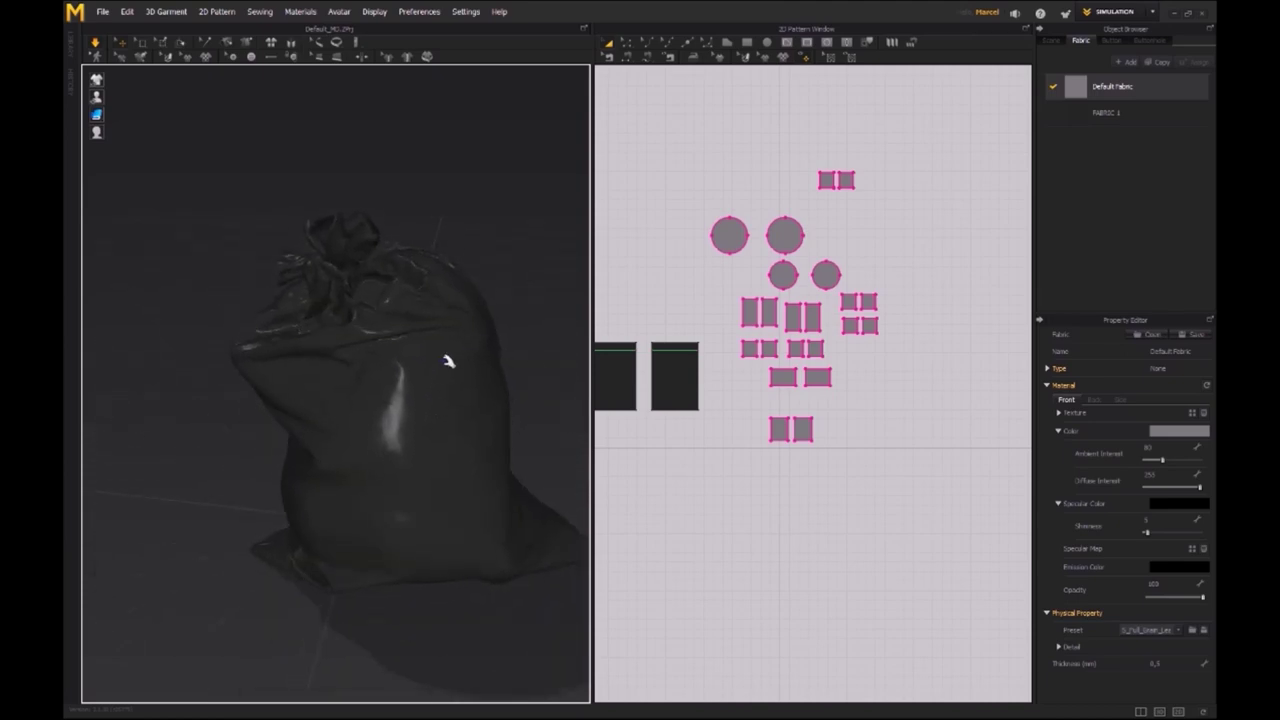
- Tug the bag sideways at its neck to straighten it, deselect the panel and let the bag settle
mouse_move(377, 323)
right_mouse_down()
mouse_move(409, 315)
mouse_move(443, 329)
mouse_move(411, 349)
mouse_move(391, 333)
right_mouse_up()
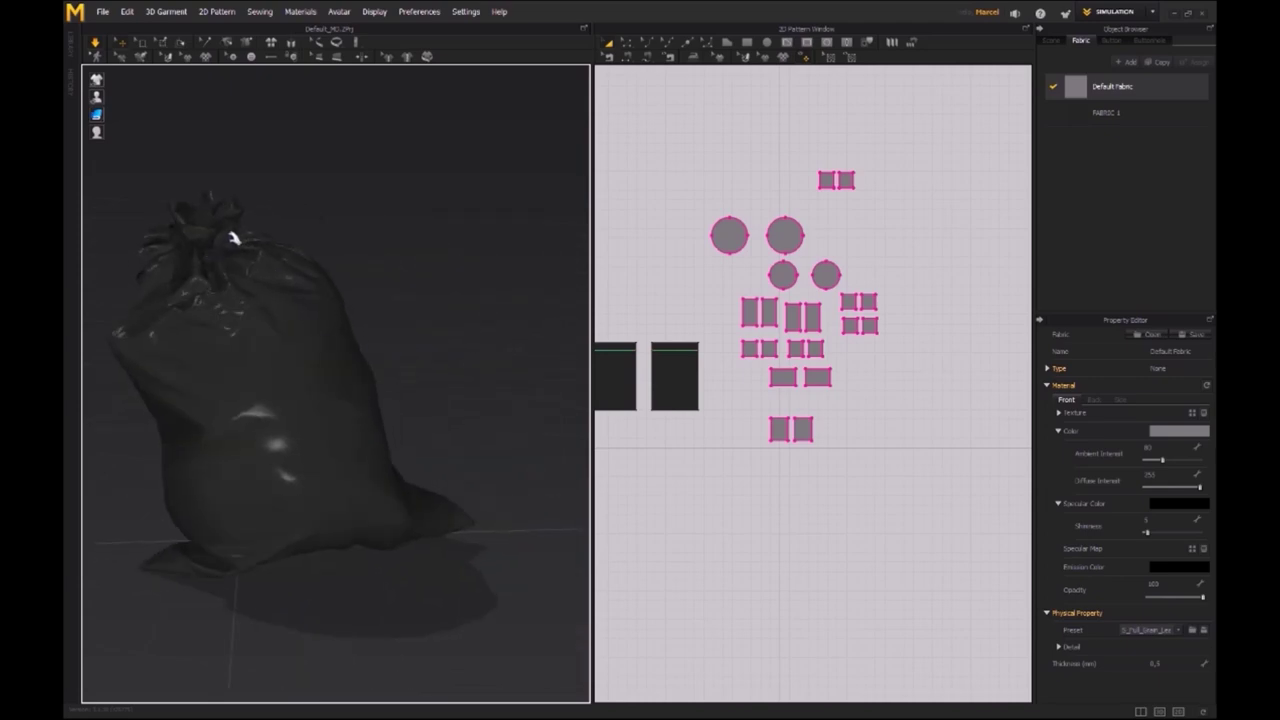
left_click(254, 232)
left_click_drag(255, 231, 346, 274)
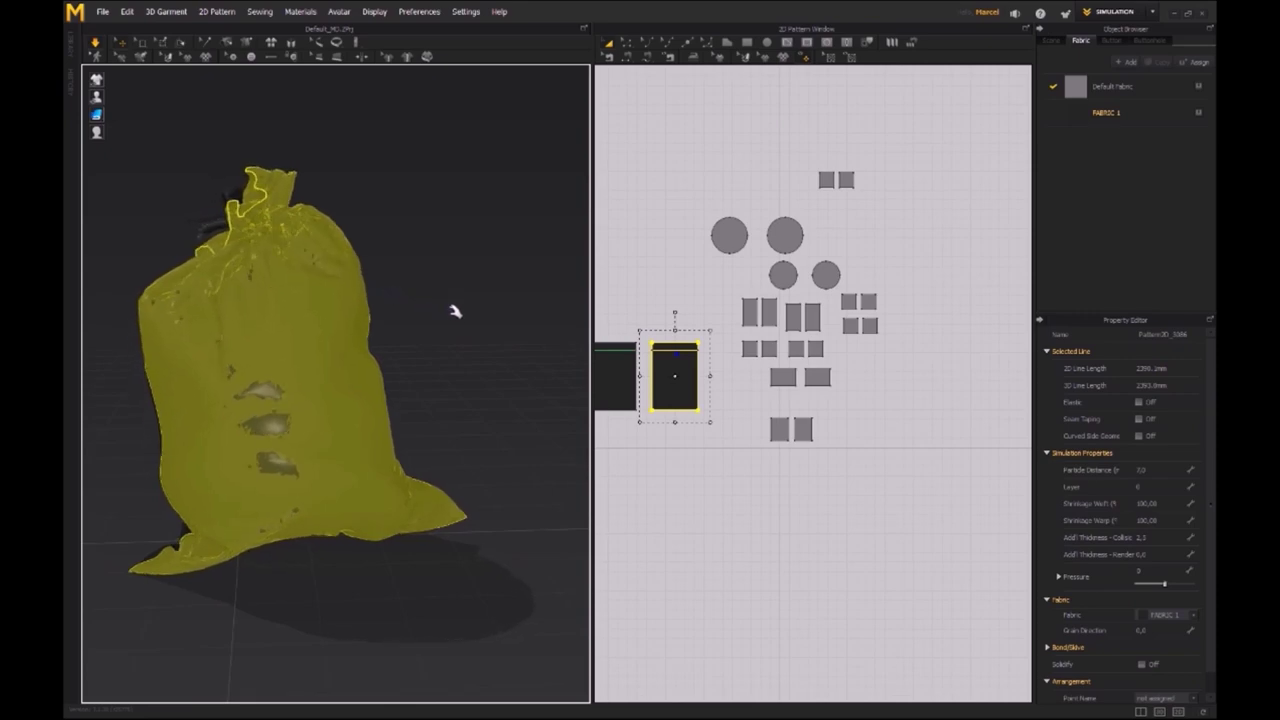
left_click(453, 308)
right_click_drag(451, 329, 500, 331)
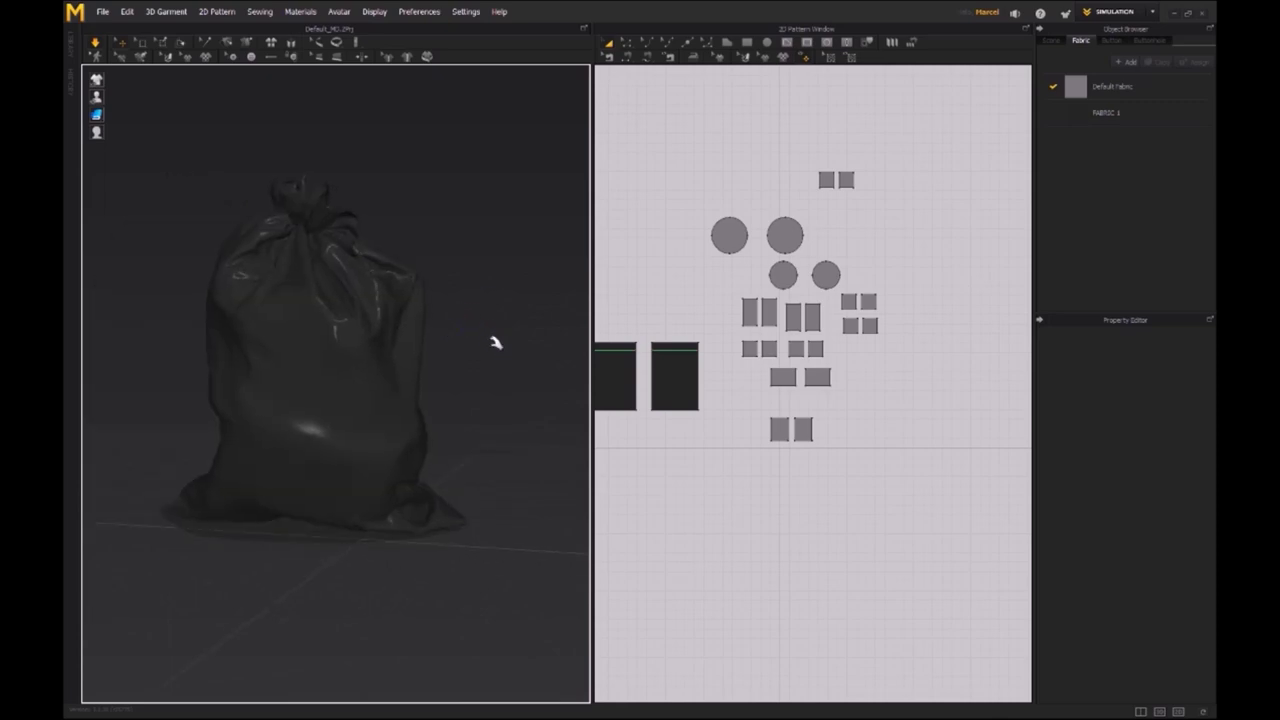
right_click_drag(383, 454, 575, 440)
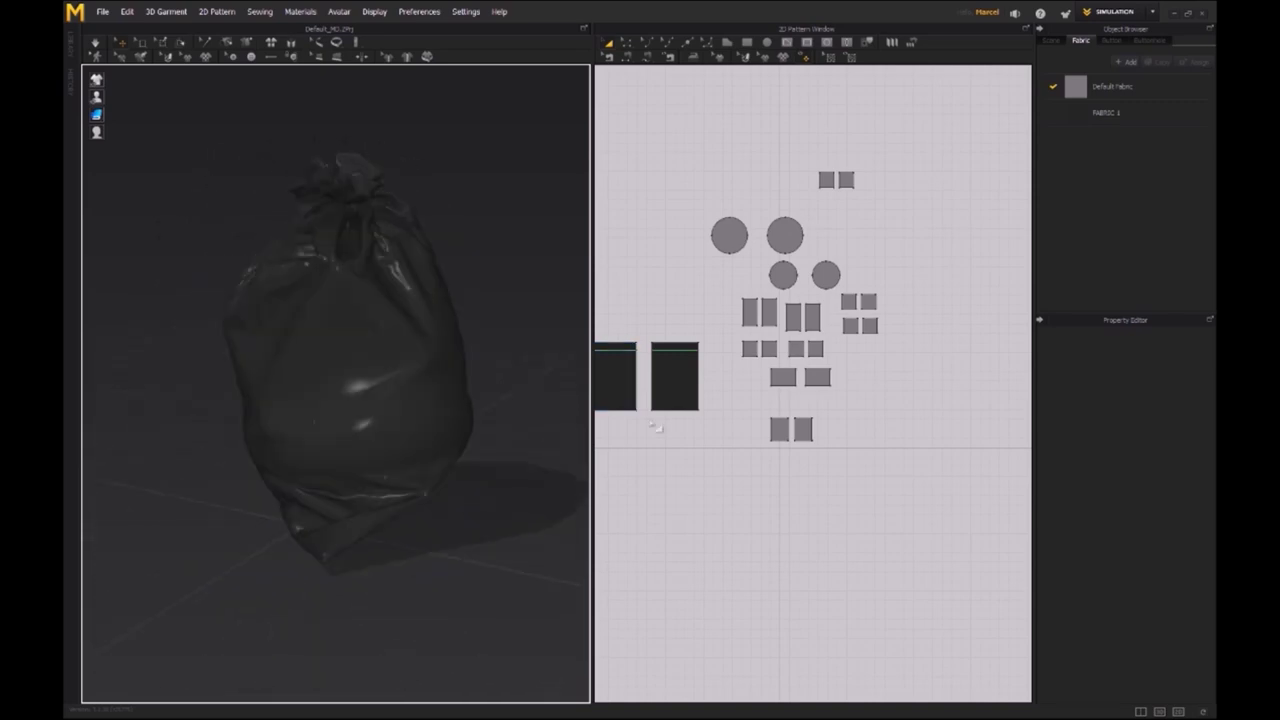
- Set the pressure of all the filling patterns to 3 and run the simulation
left_click_drag(905, 137, 716, 533)
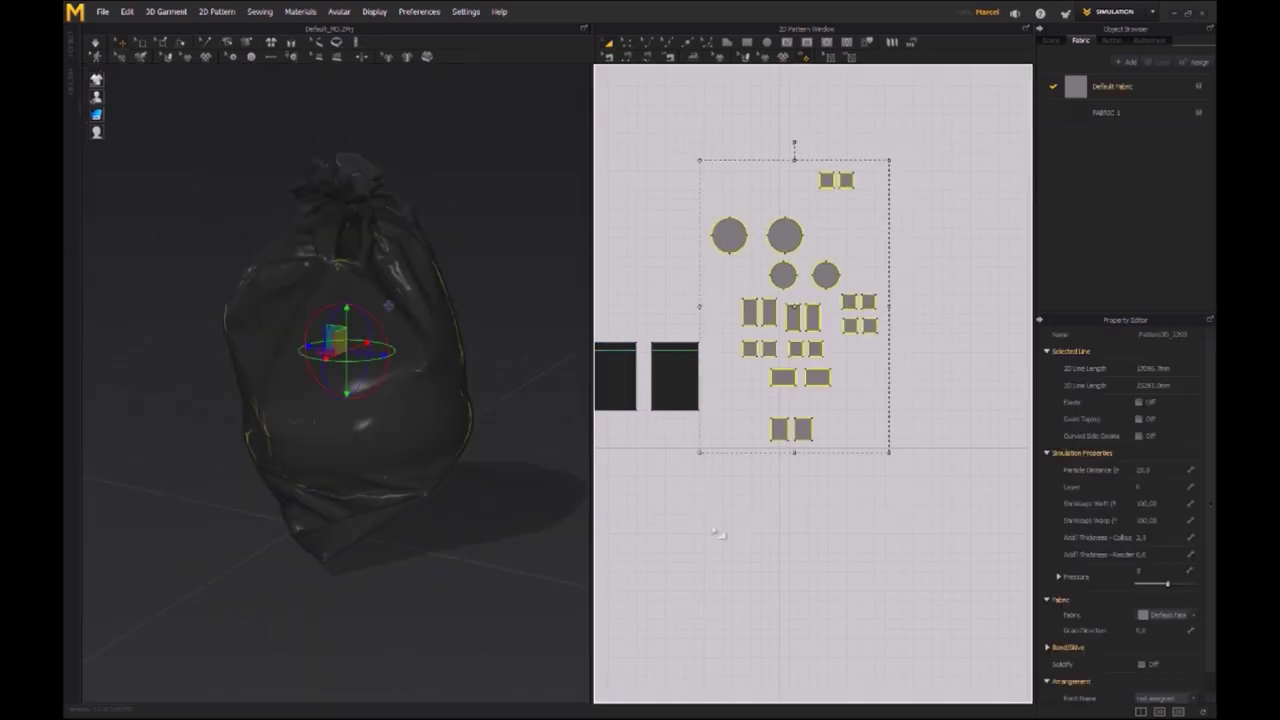
left_click(1166, 572)
type("3")
key("Return")
right_click_drag(517, 505, 406, 525)
key("space")
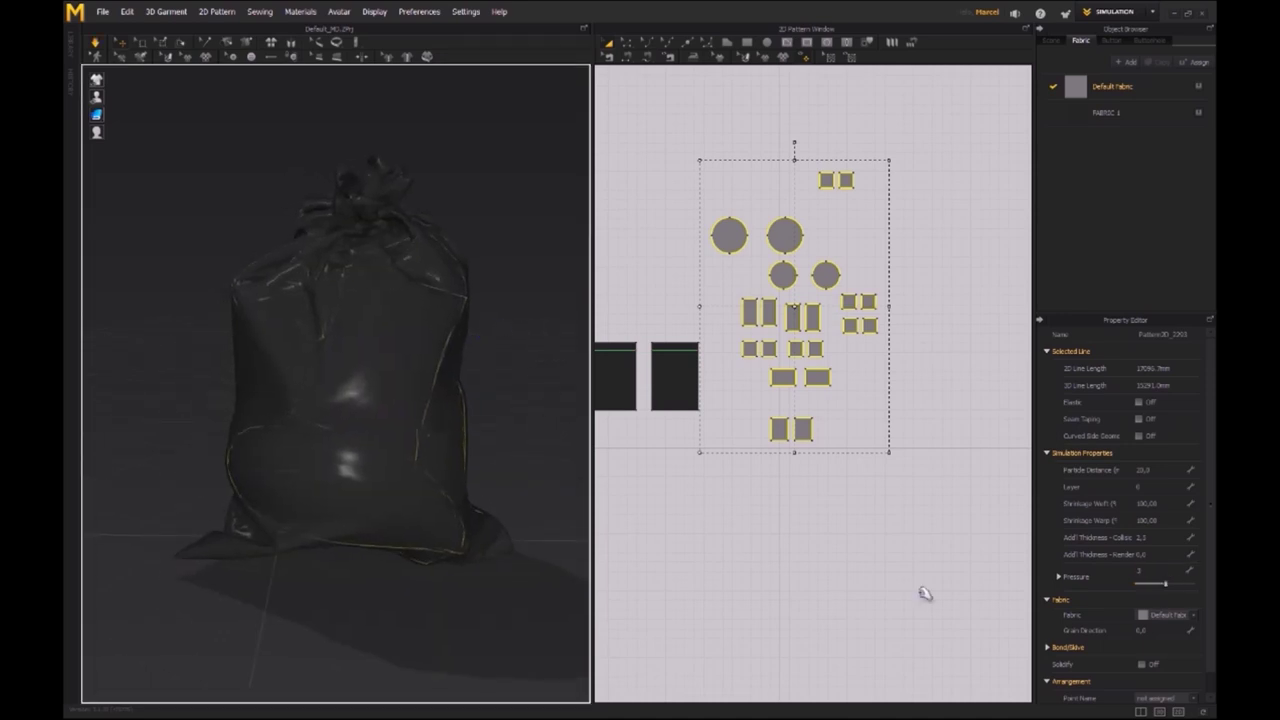
- Reduce the pressure of the selected filling patterns to 1 and simulate the bag again
key("space")
left_click(1158, 570)
type("1")
key("Return")
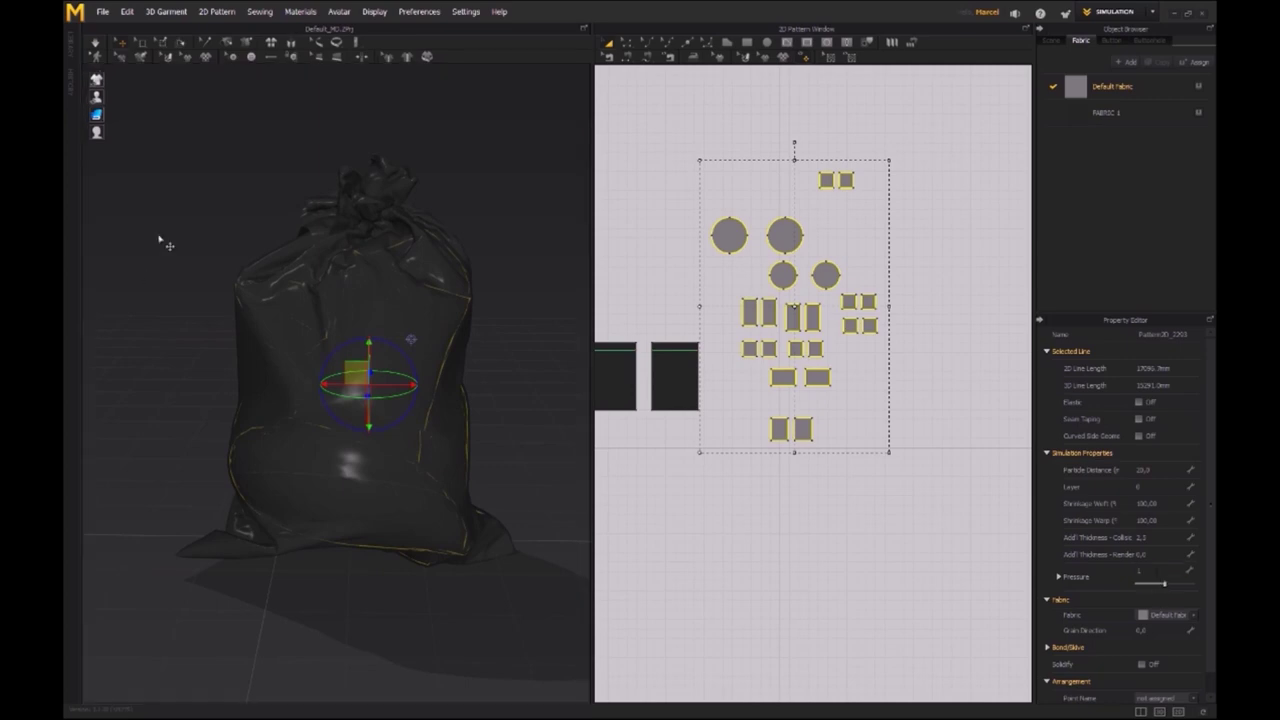
middle_click_drag(430, 109, 410, 105)
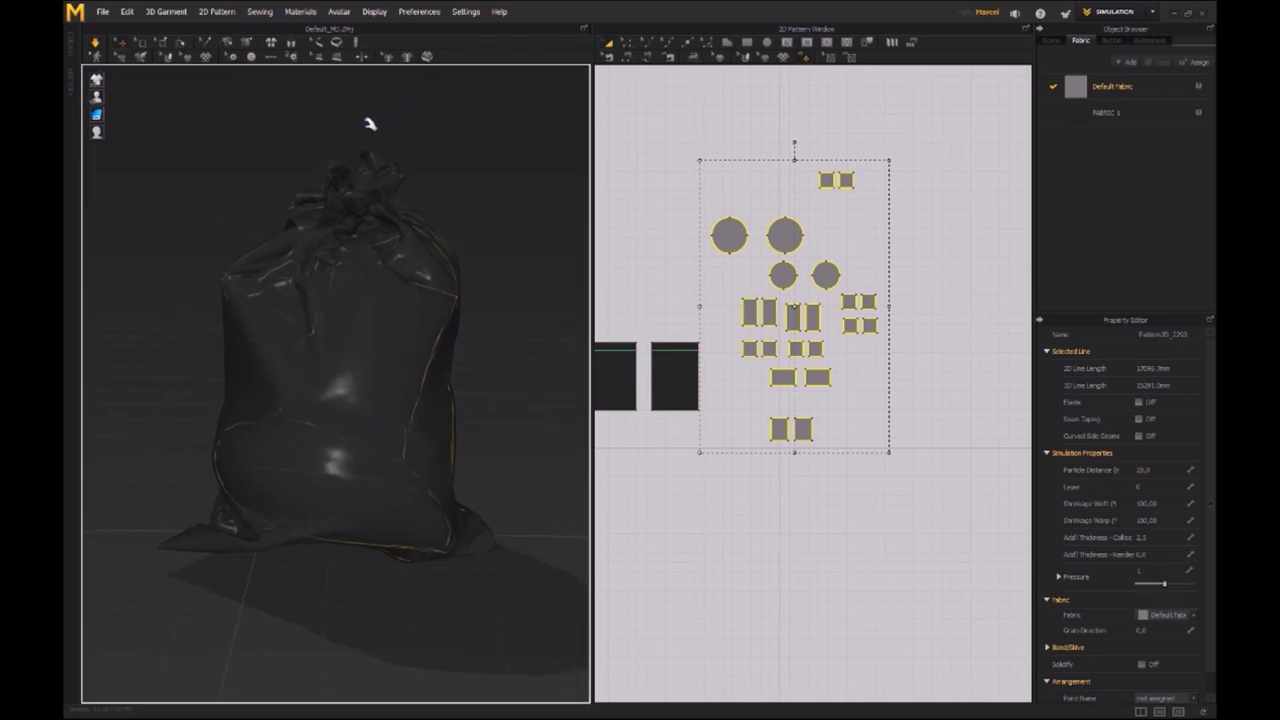
right_click_drag(466, 266, 383, 339)
left_click(349, 266)
right_click_drag(349, 266, 163, 311)
right_click_drag(366, 480, 380, 543)
- Change the physical preset of the filling's Default Fabric to S_Hardware and simulate the bag
left_click_drag(929, 128, 712, 516)
left_click(1193, 617)
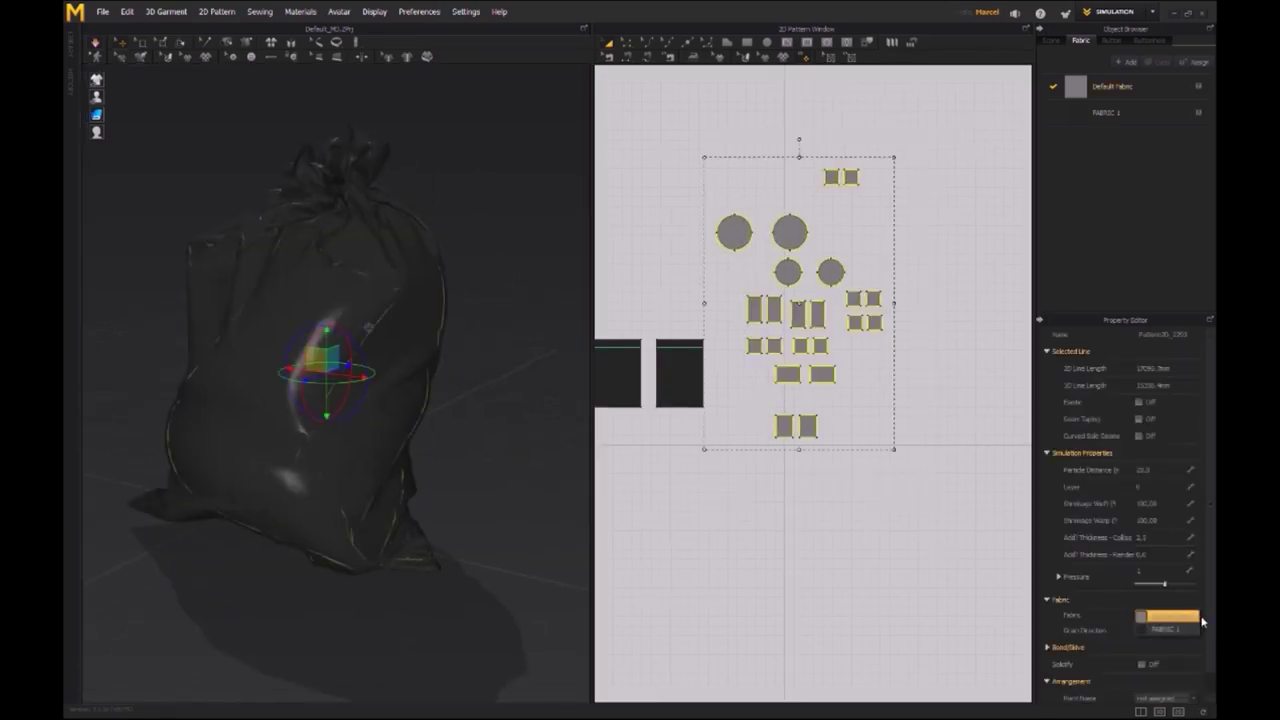
left_click(1151, 90)
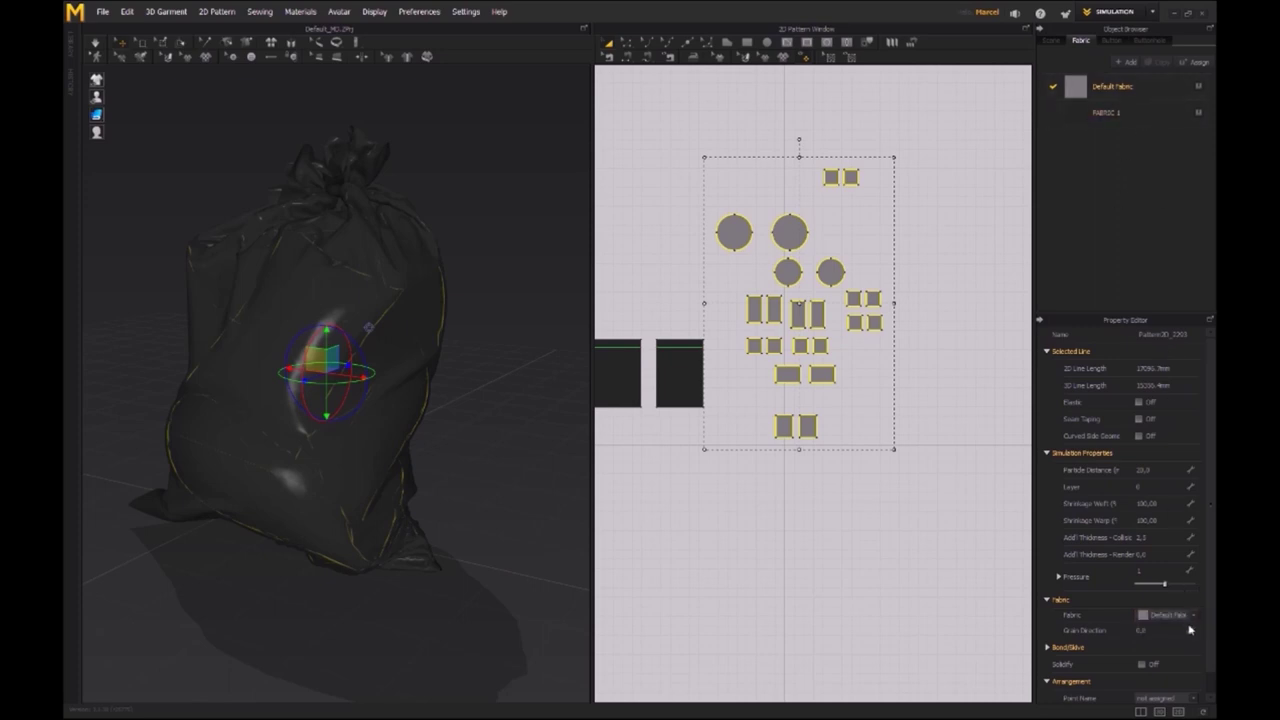
left_click(1160, 90)
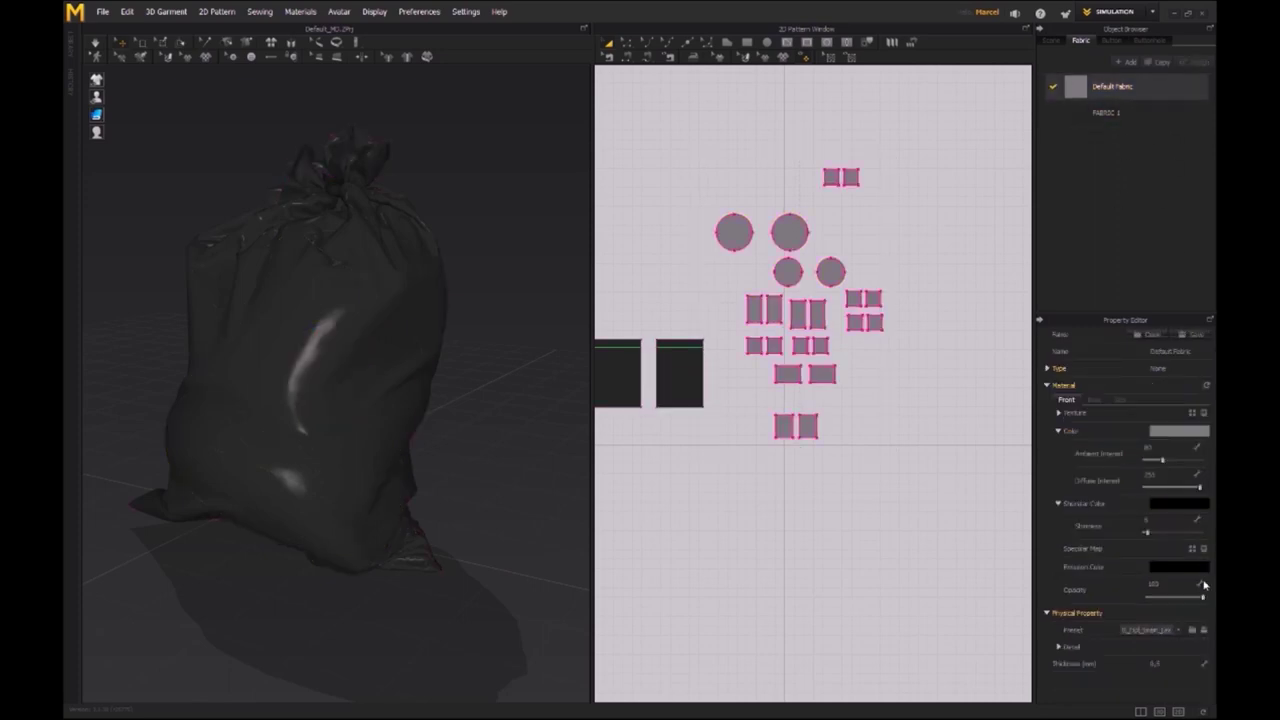
left_click(1177, 635)
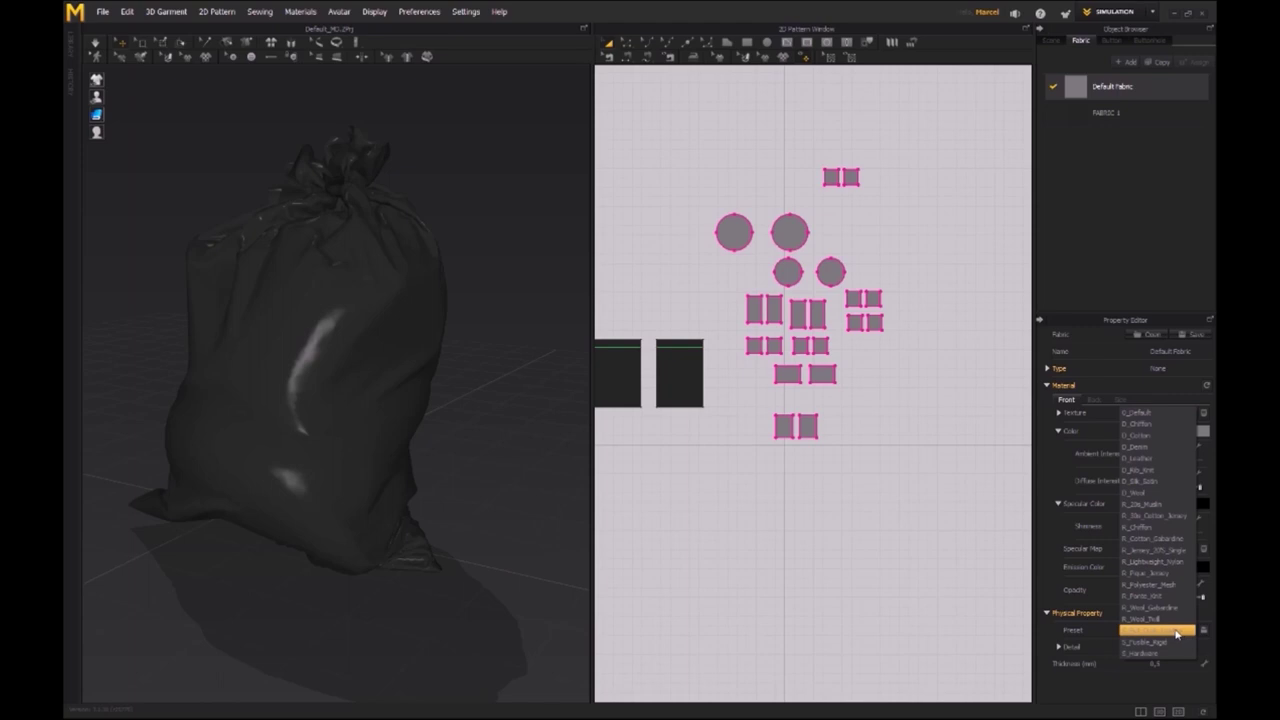
left_click(1165, 657)
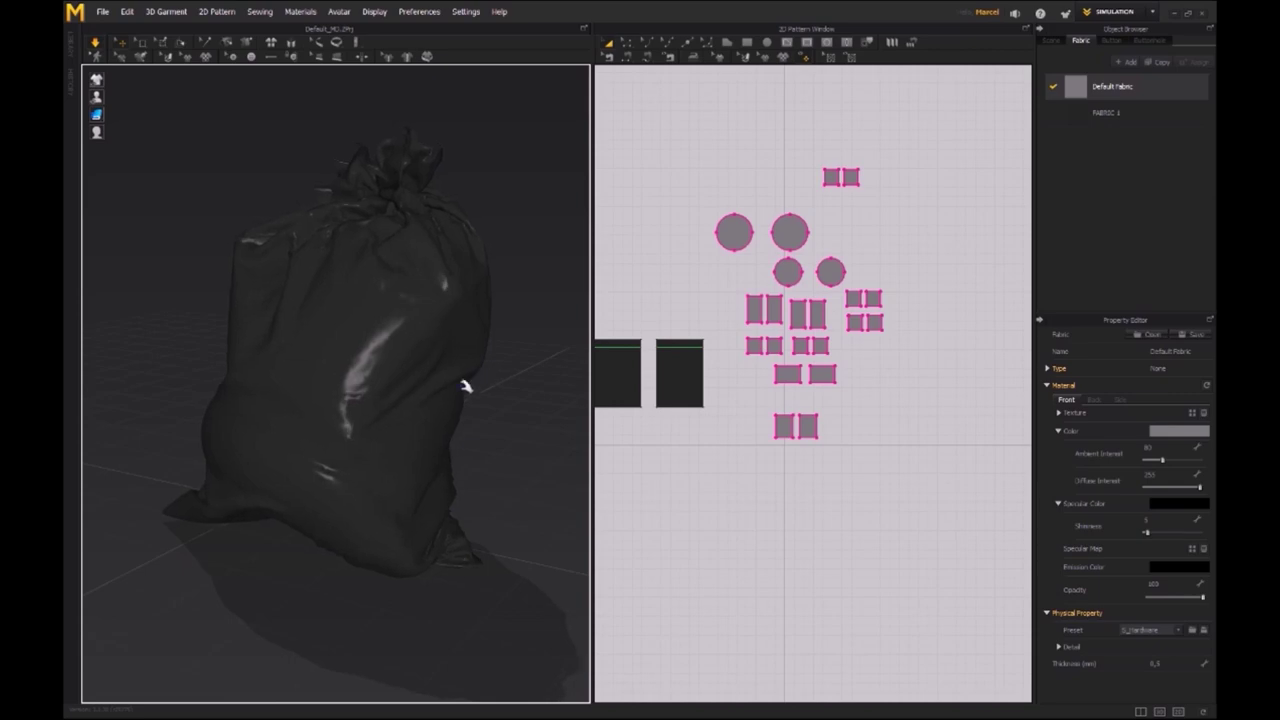
right_click_drag(508, 421, 450, 456)
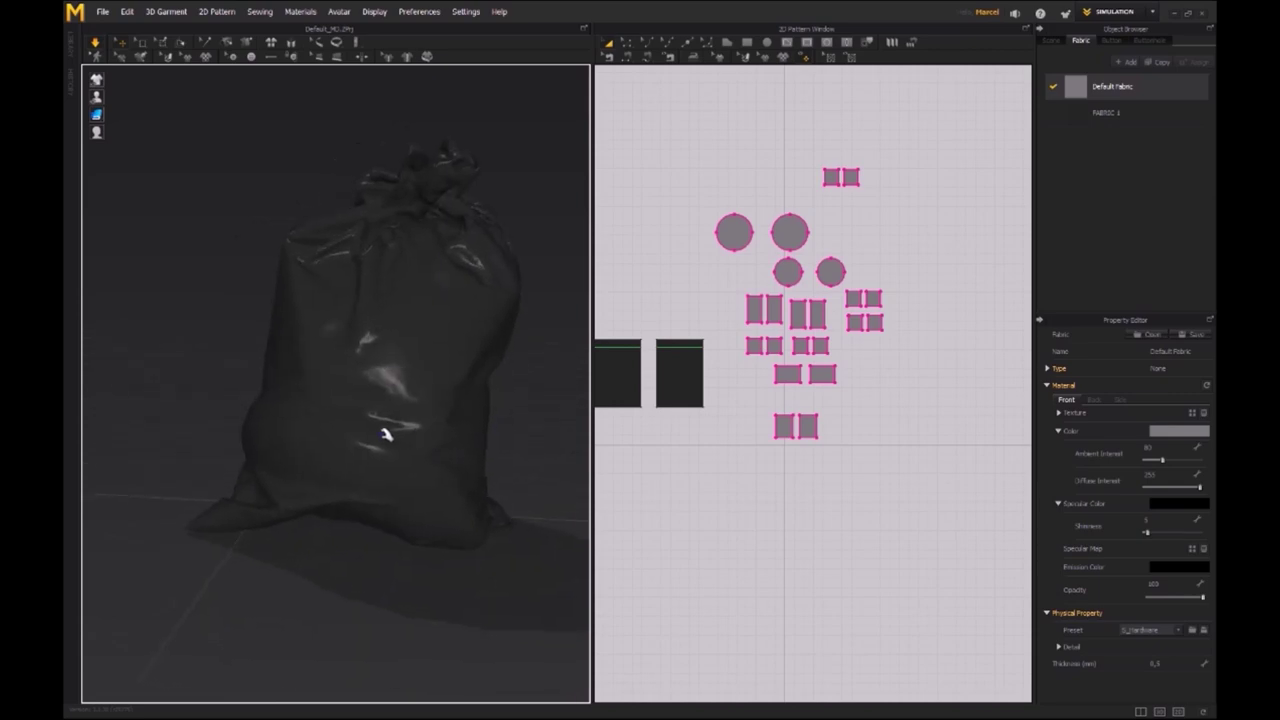
mouse_move(371, 443)
right_mouse_down()
mouse_move(491, 443)
mouse_move(376, 434)
right_mouse_up()
right_click_drag(229, 420, 406, 419)
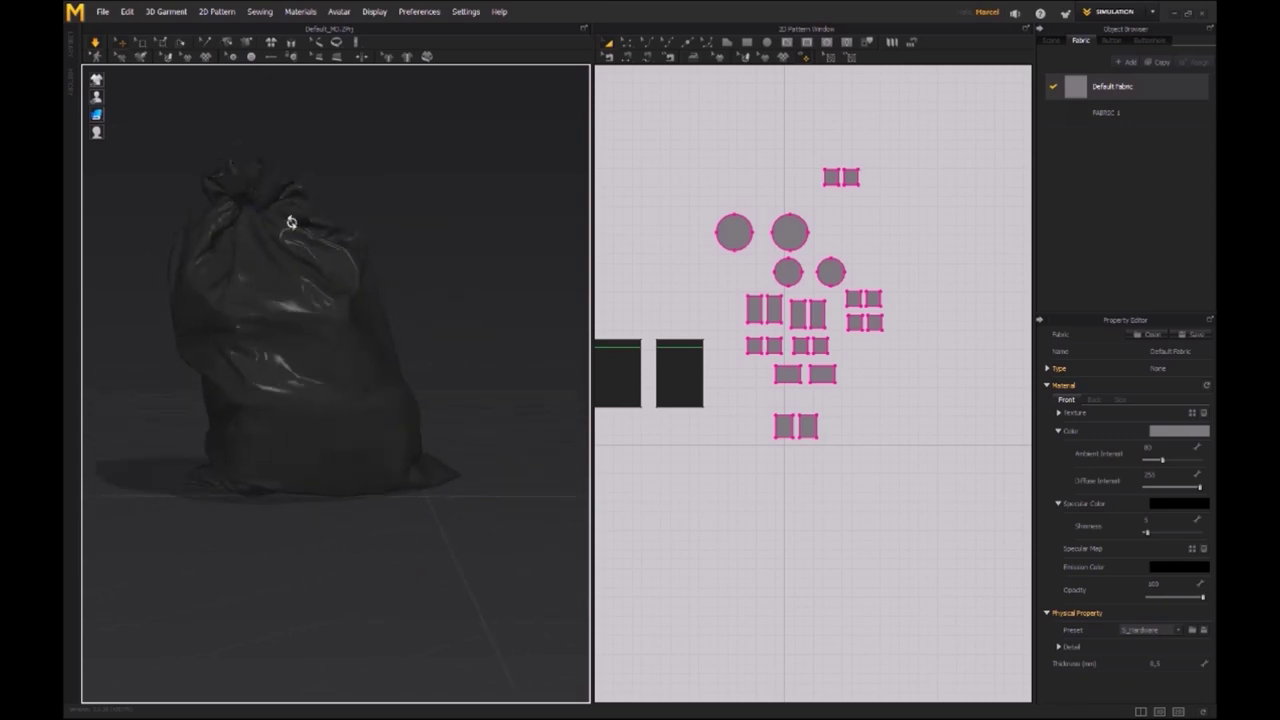
- Tug the bag at its neck during the simulation, deselect it and check its shape from several sides as it settles
mouse_move(262, 205)
left_mouse_down()
mouse_move(292, 201)
mouse_move(269, 205)
left_mouse_up()
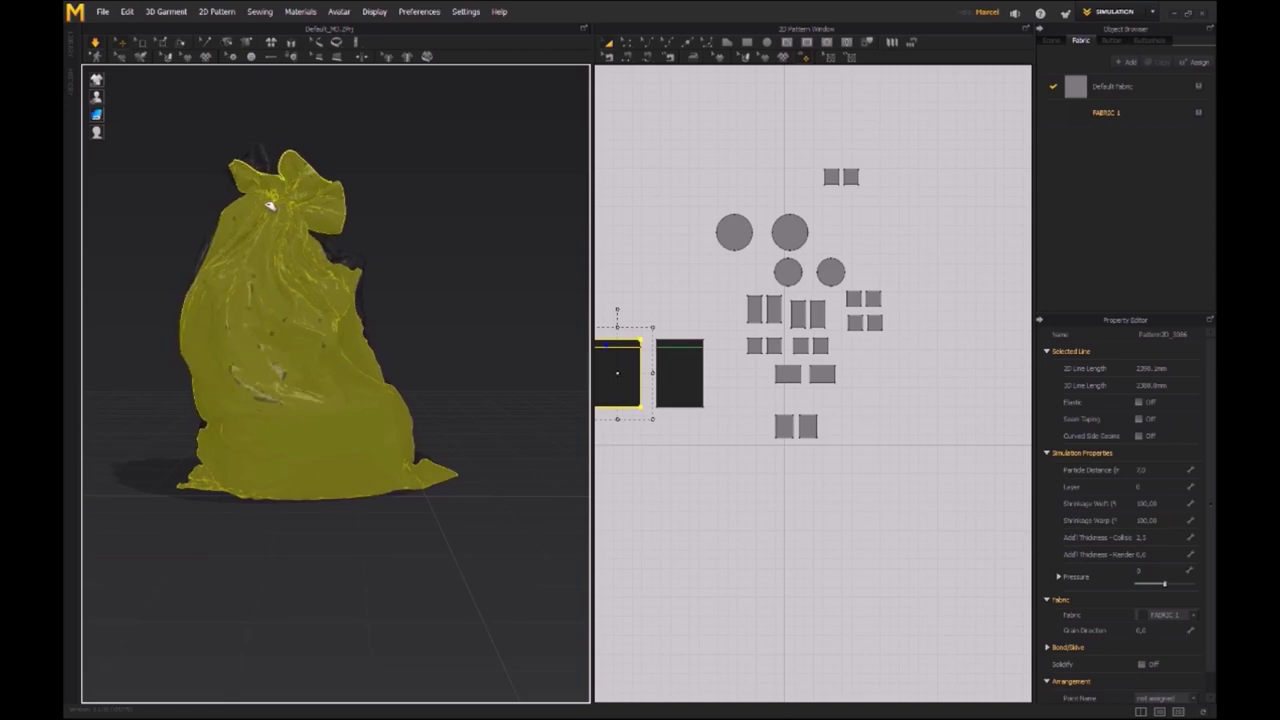
key("space")
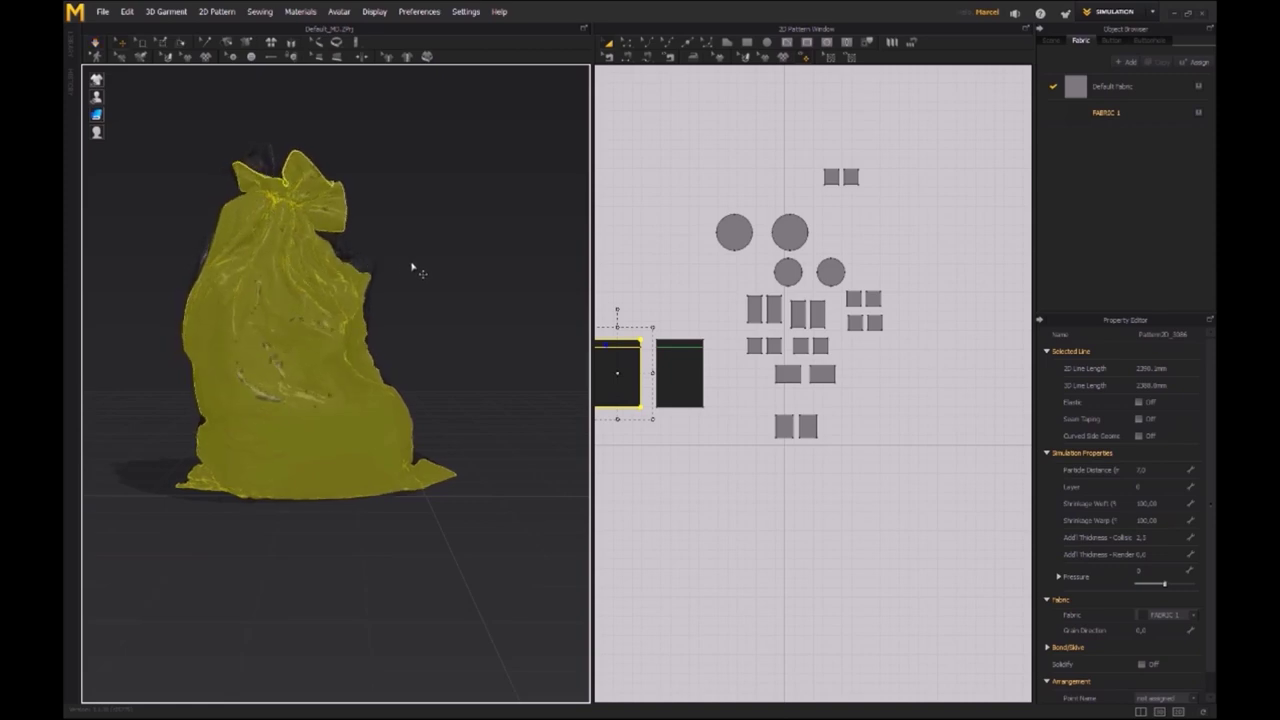
left_click(476, 250)
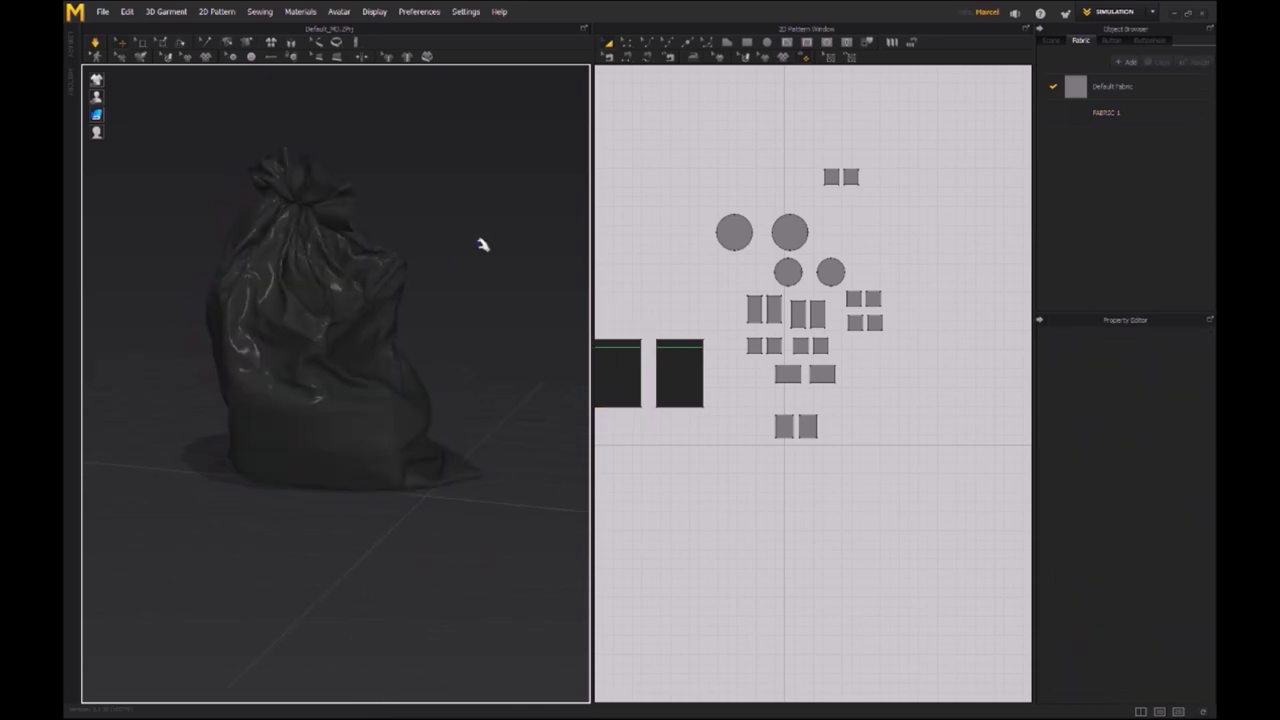
right_click_drag(313, 231, 258, 258)
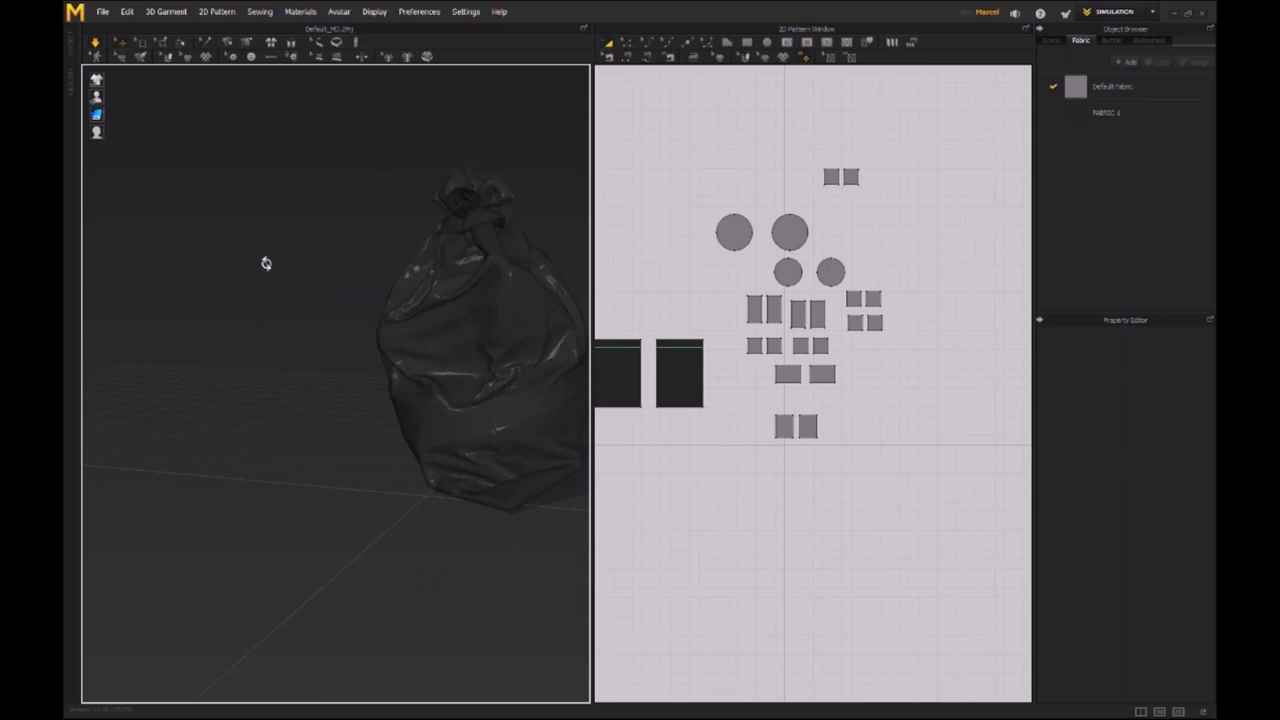
right_click_drag(177, 297, 414, 423)
right_click_drag(483, 473, 374, 454)
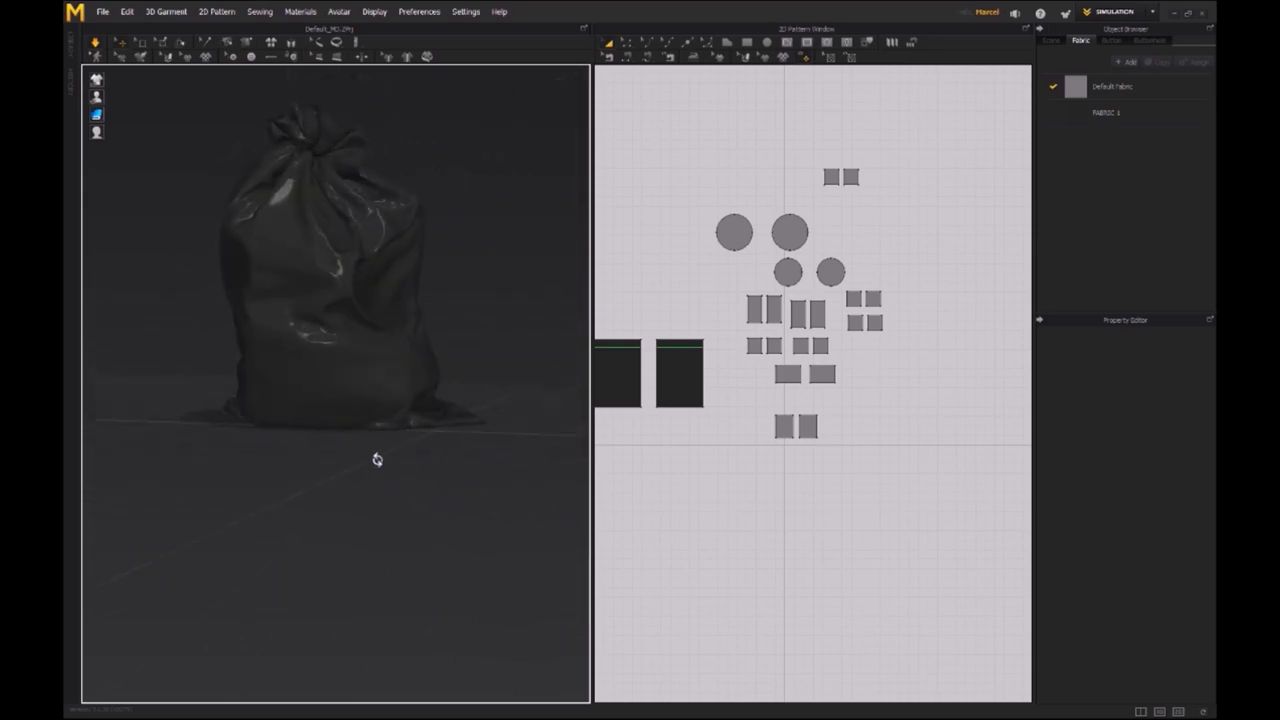
right_click_drag(475, 292, 512, 290)
right_click_drag(463, 193, 480, 390)
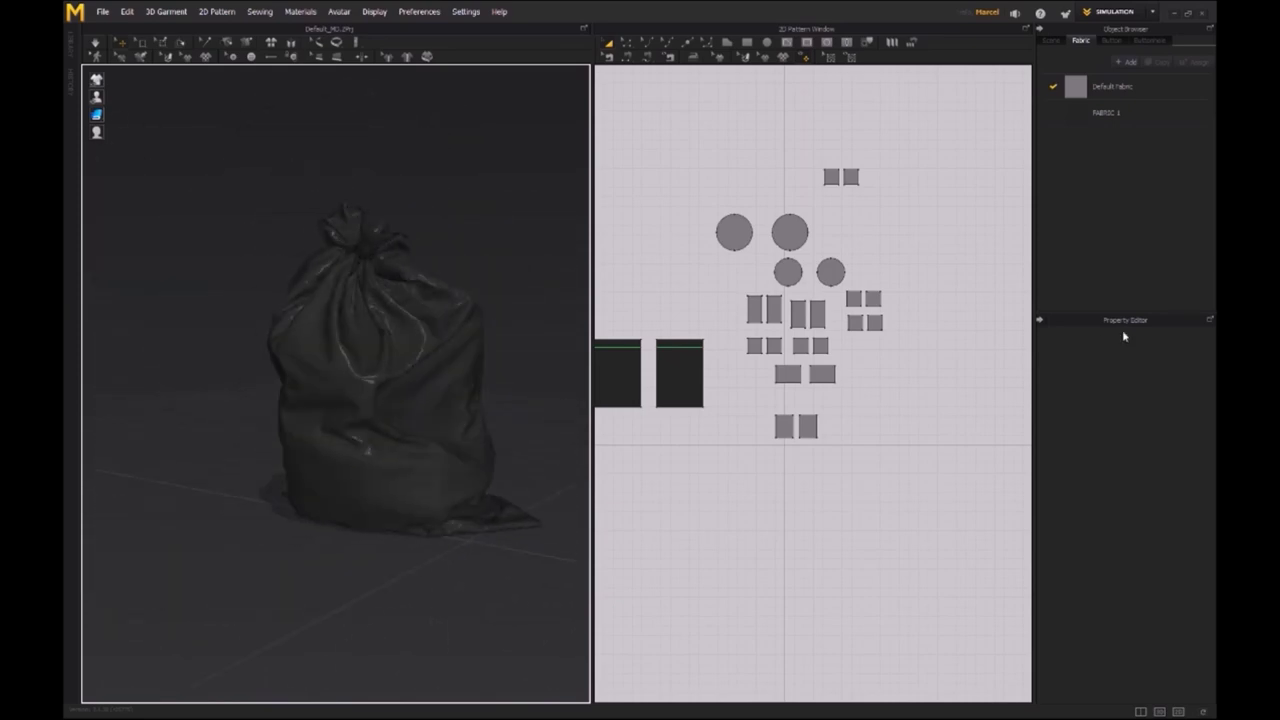
- Switch to Picasa Photo Viewer and compare the simulated bag with the reference photo of a garbage bag
key("alt+Tab")
left_click_drag(662, 74, 901, 96)
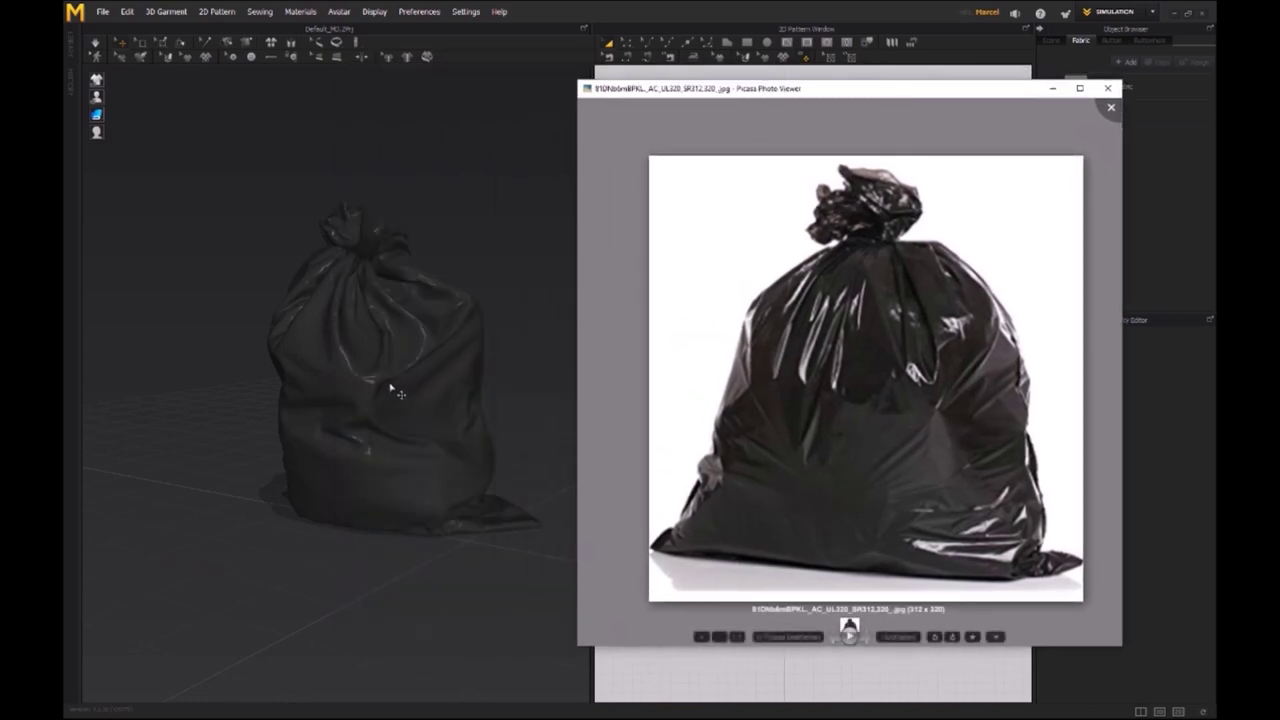
right_click_drag(349, 451, 463, 446)
scroll(463, 446, "up", 1)
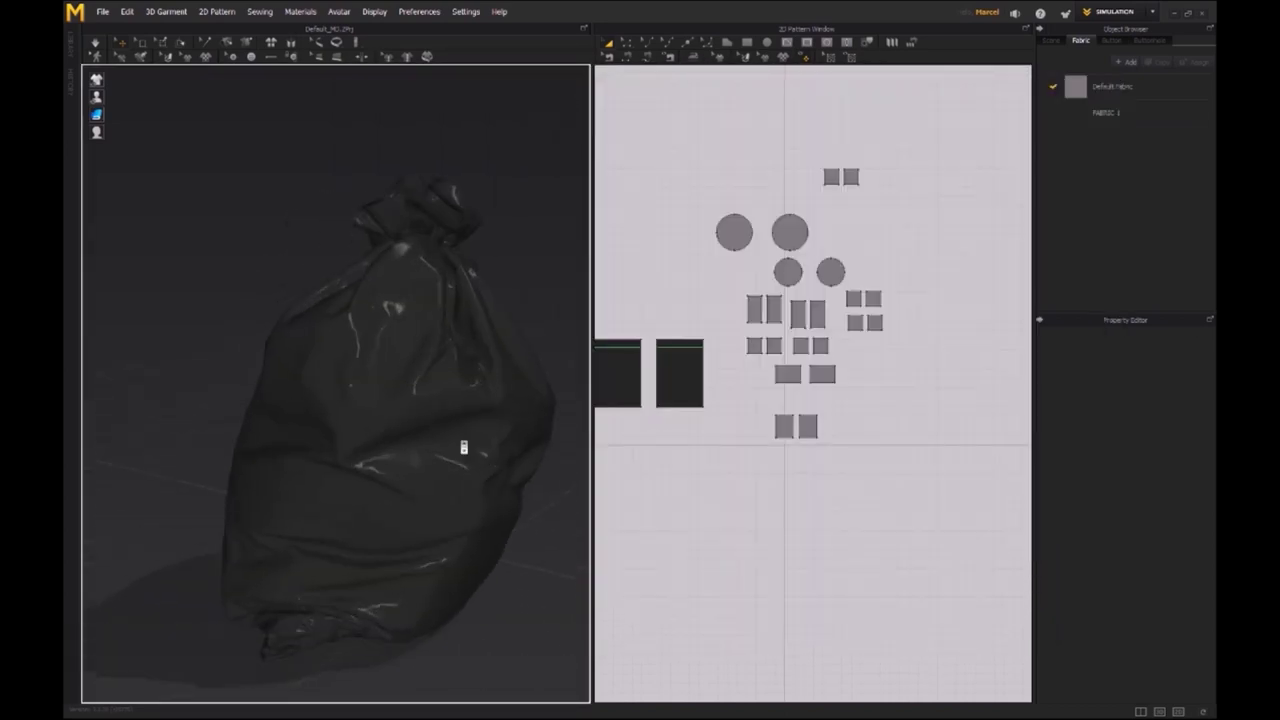
- Set the particle distance of both bag panels to 1 and simulate the bag again for finer folds
left_click(666, 369)
left_click(628, 375, "shift")
double_click(1141, 469)
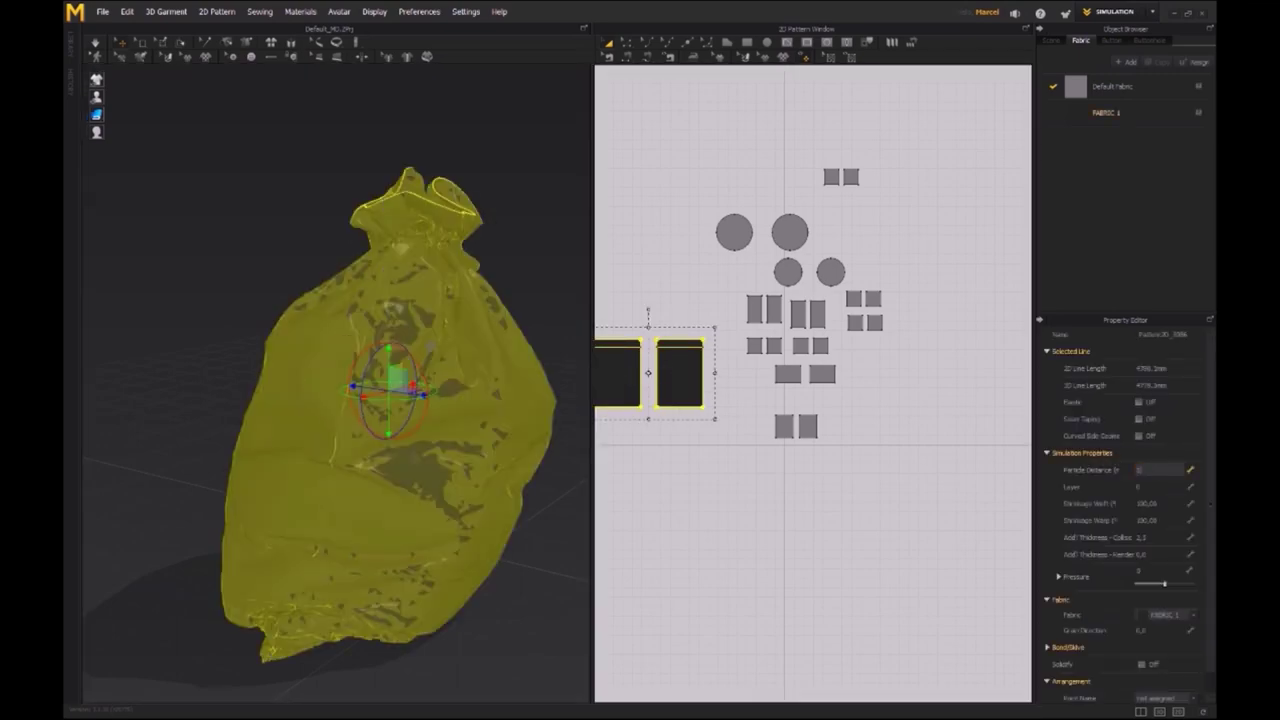
type("1")
key("Return")
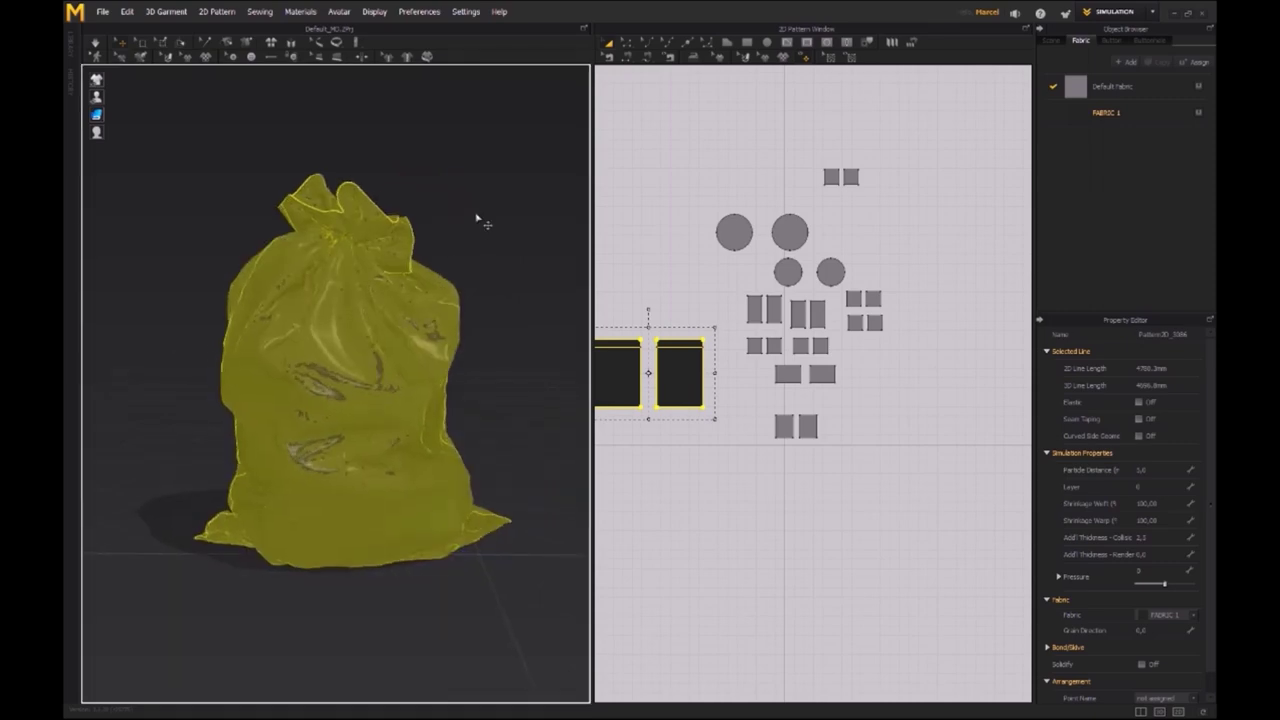
left_click(481, 219)
scroll(386, 334, "up", 3)
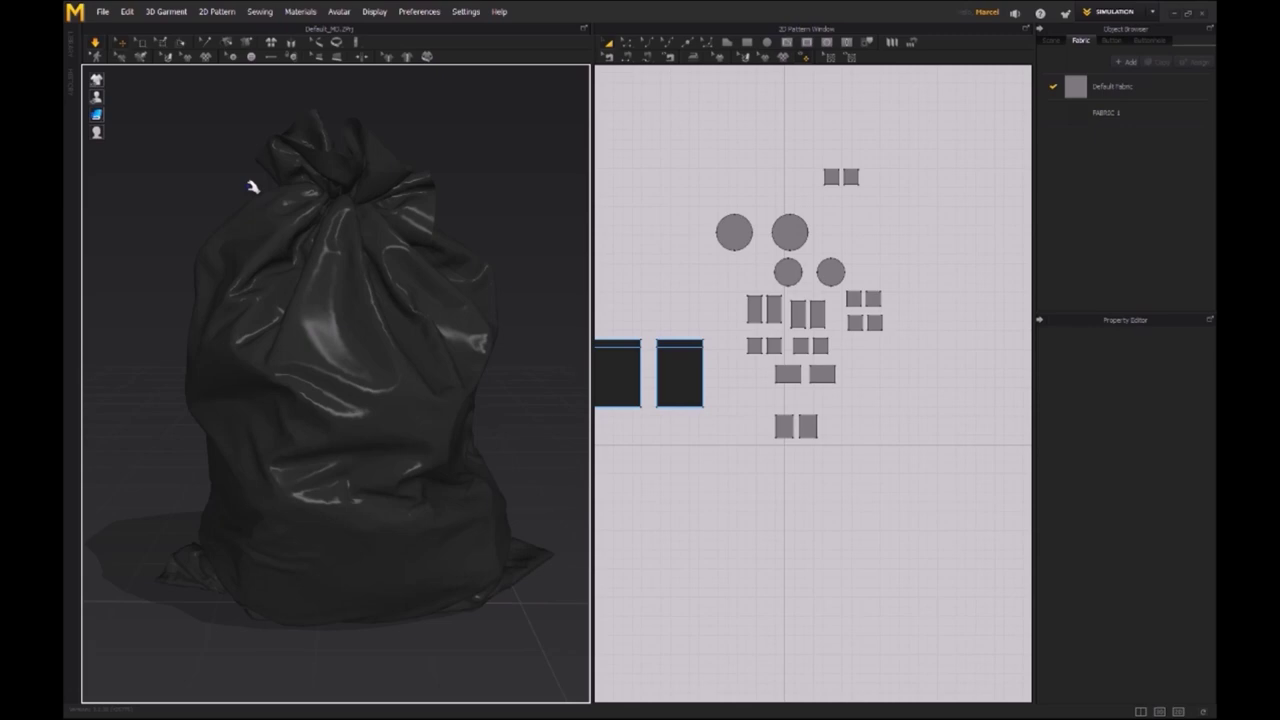
right_click_drag(382, 333, 334, 346)
scroll(334, 346, "down", 3)
middle_click_drag(334, 346, 336, 352)
mouse_move(336, 352)
right_mouse_down()
mouse_move(309, 411)
mouse_move(363, 336)
mouse_move(251, 346)
mouse_move(330, 335)
right_mouse_up()
- Darken the color of FABRIC 1 to a near-black grey, #111111
left_click(1105, 112)
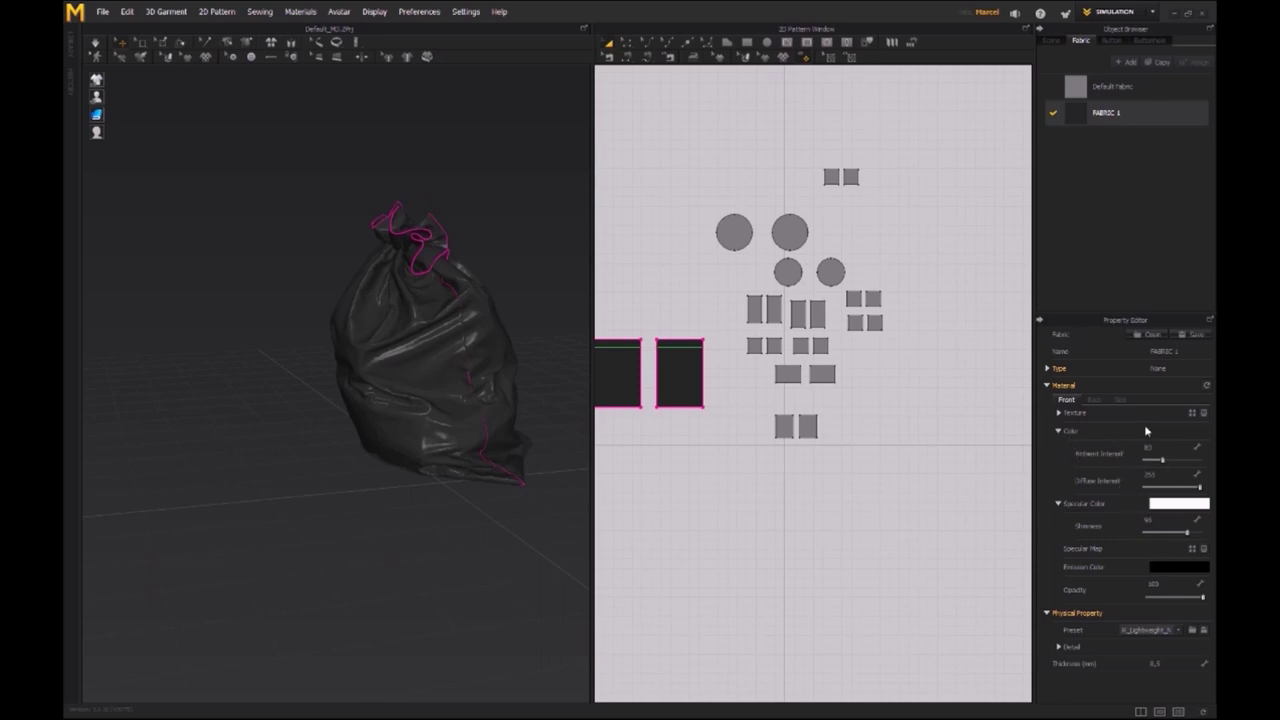
left_click(1180, 434)
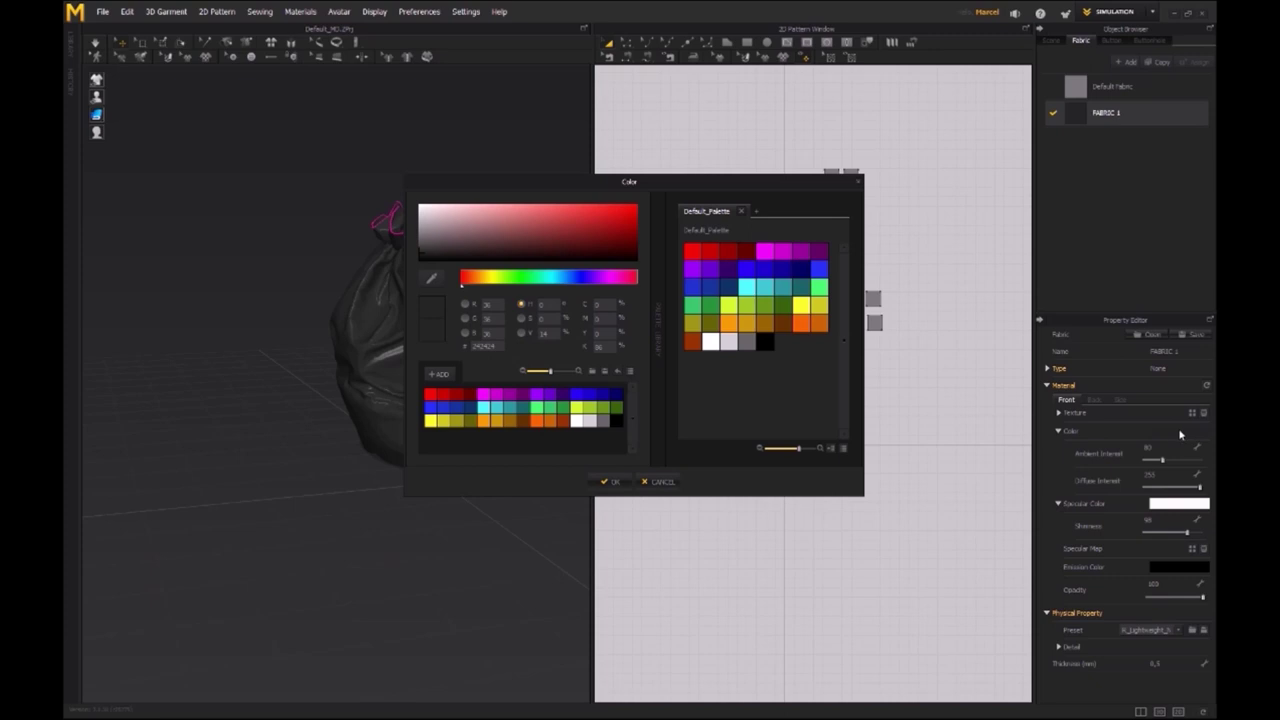
left_click_drag(441, 262, 418, 262)
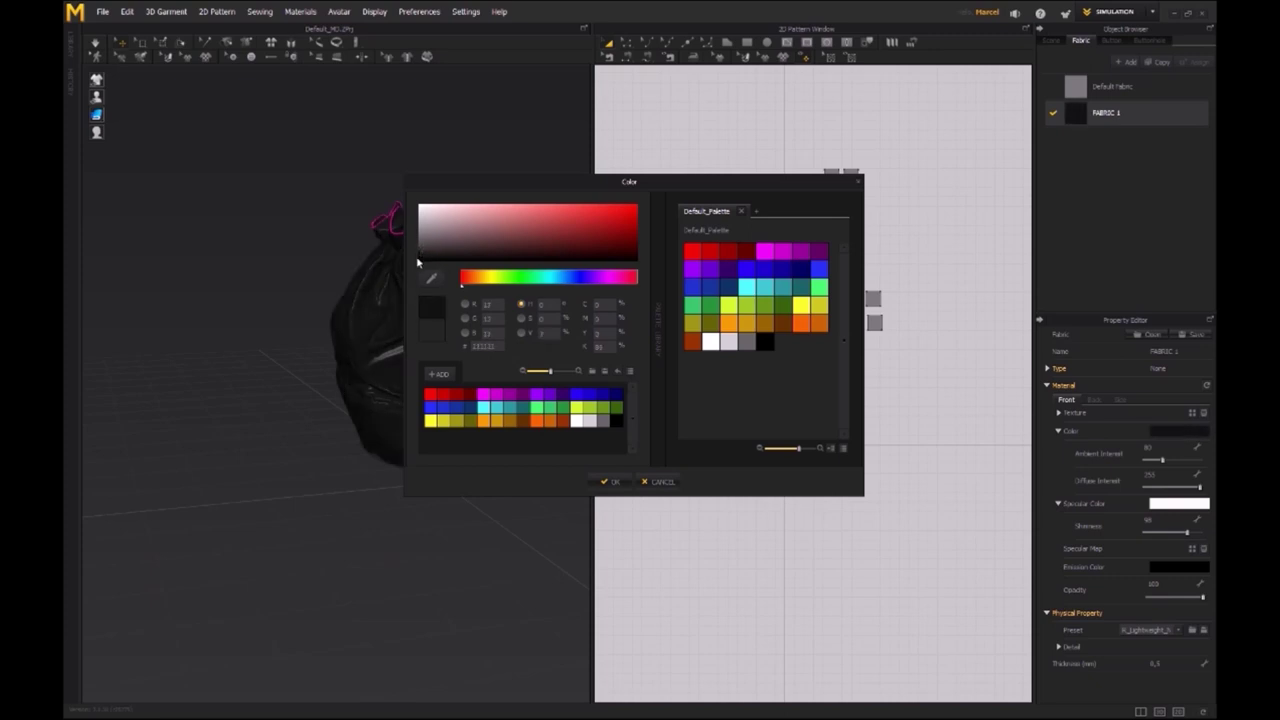
left_click(610, 481)
right_click_drag(414, 371, 505, 370)
- Lower the specular shininess of FABRIC 1 to slightly above 4, deselect the fabric and check the highlights around the bag
left_click_drag(1187, 533, 1145, 537)
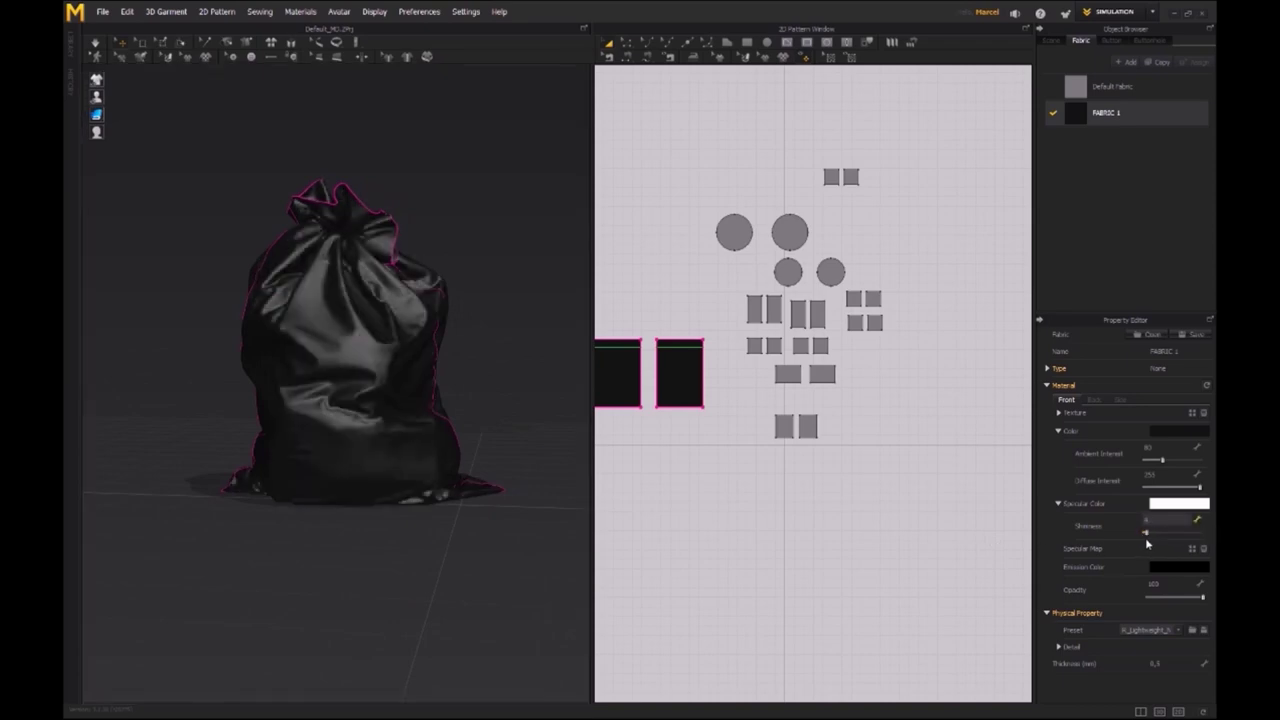
right_click_drag(351, 505, 855, 524)
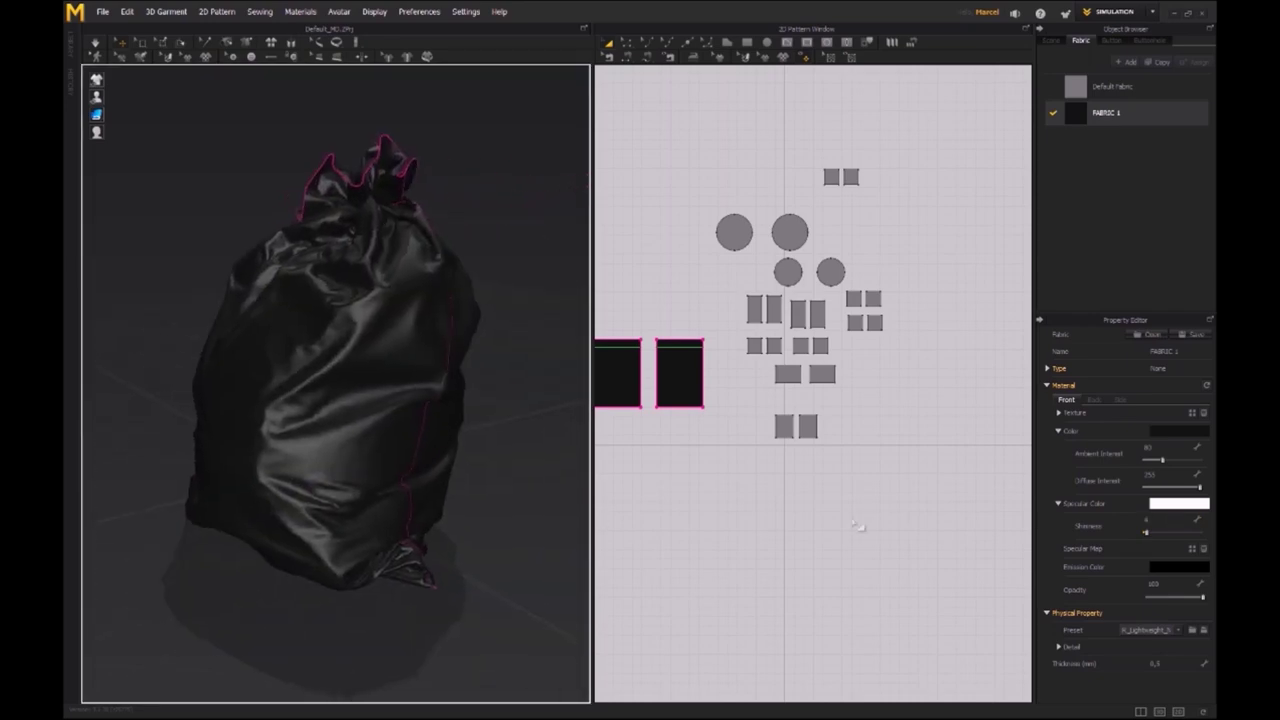
left_click_drag(1147, 537, 1156, 536)
right_click_drag(320, 533, 396, 537)
left_click(478, 616)
right_click_drag(470, 600, 392, 497)
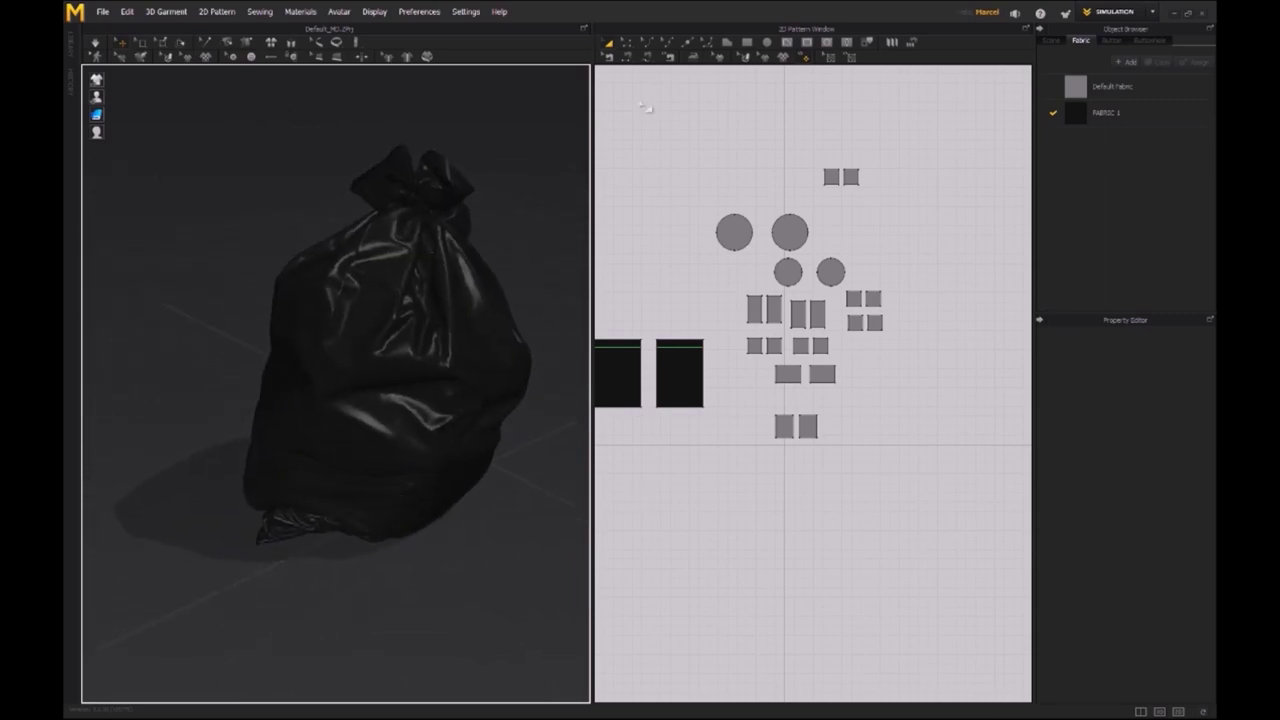
- Display the garment with its mesh and examine the mesh density of the bag from several sides
middle_click_drag(626, 296, 718, 291)
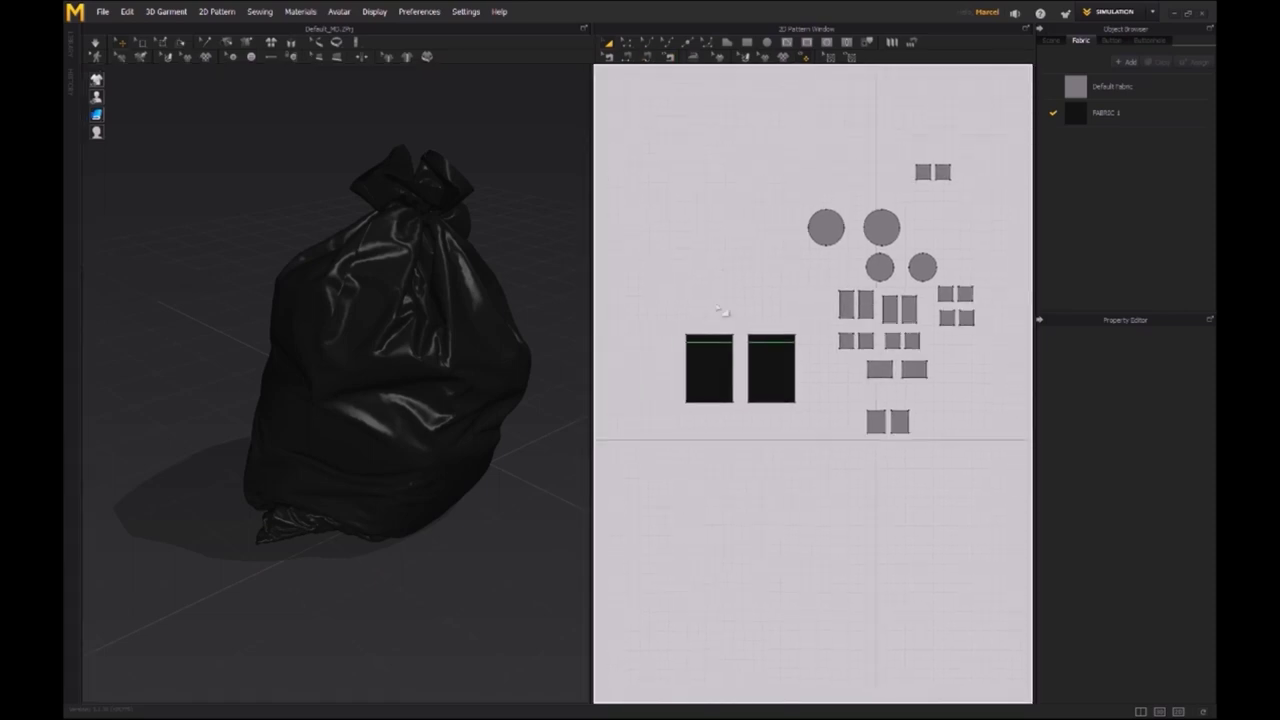
right_click_drag(429, 325, 405, 302)
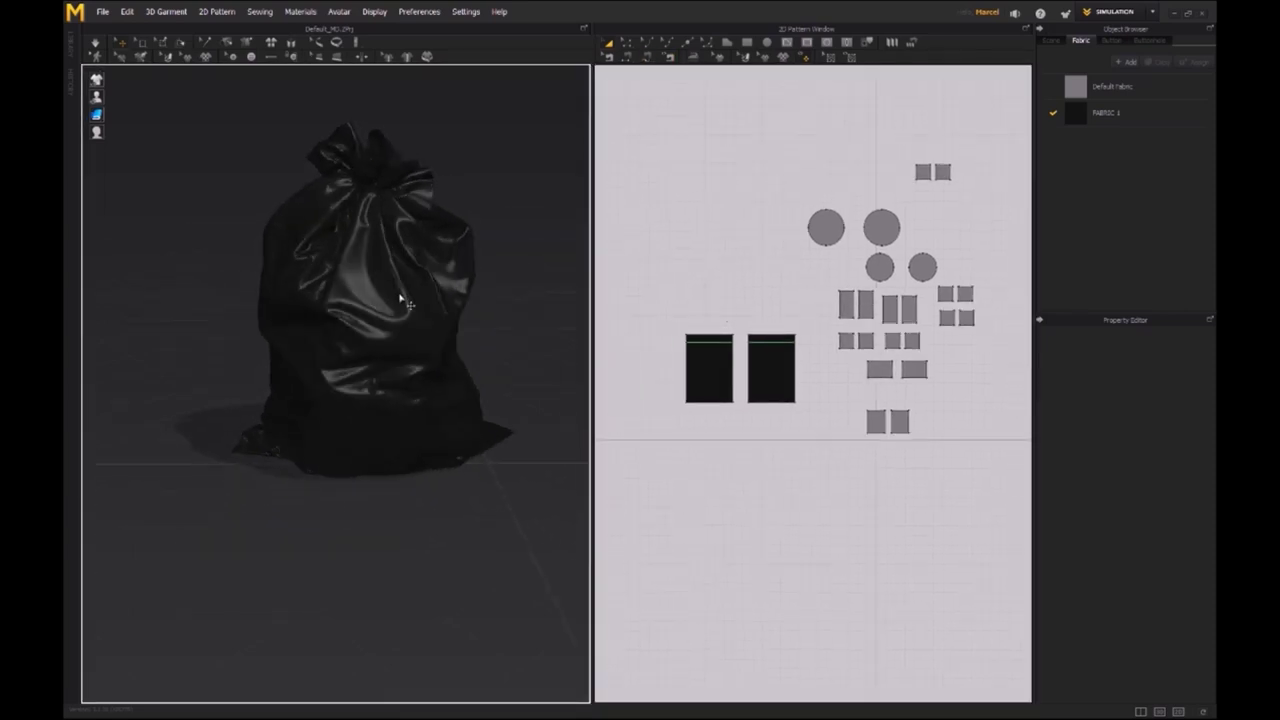
mouse_move(96, 118)
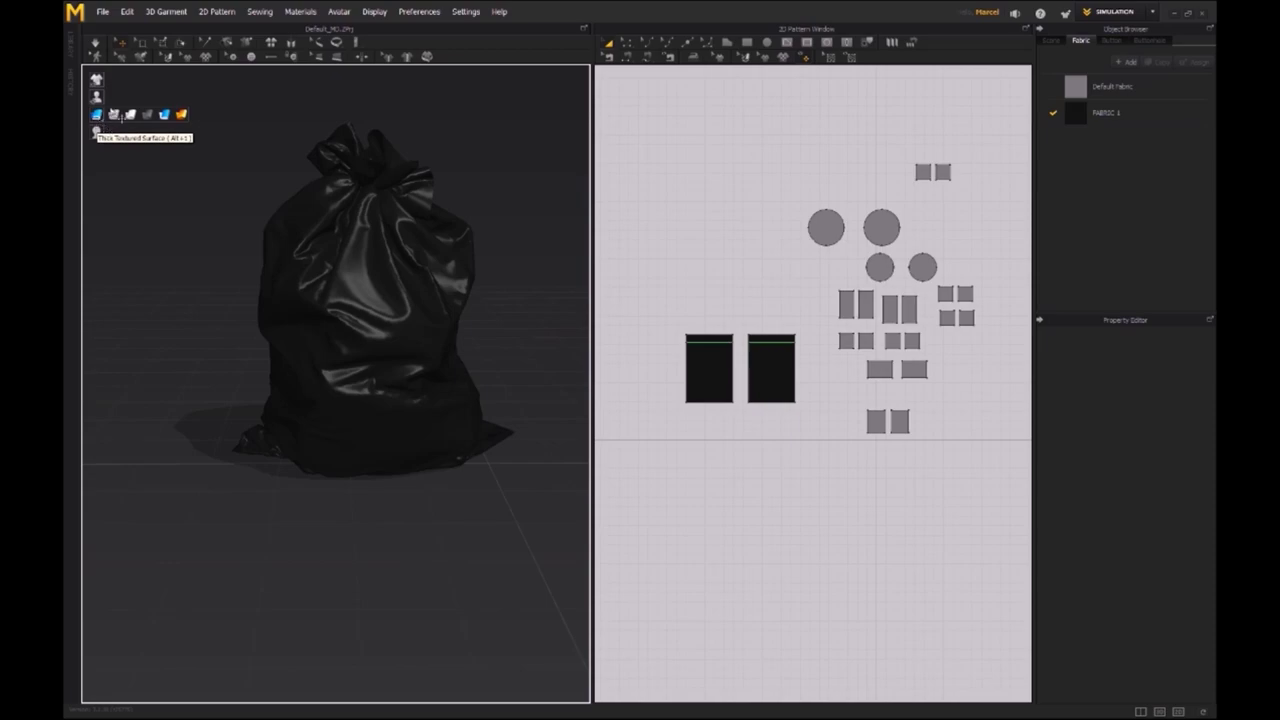
left_click(131, 116)
scroll(389, 340, "up", 2)
right_click_drag(389, 340, 351, 314)
scroll(400, 330, "up", 2)
middle_click_drag(455, 345, 347, 398)
right_click_drag(348, 331, 389, 269)
scroll(389, 269, "up", 4)
middle_click_drag(432, 253, 349, 389)
scroll(346, 380, "up", 5)
scroll(337, 388, "down", 7)
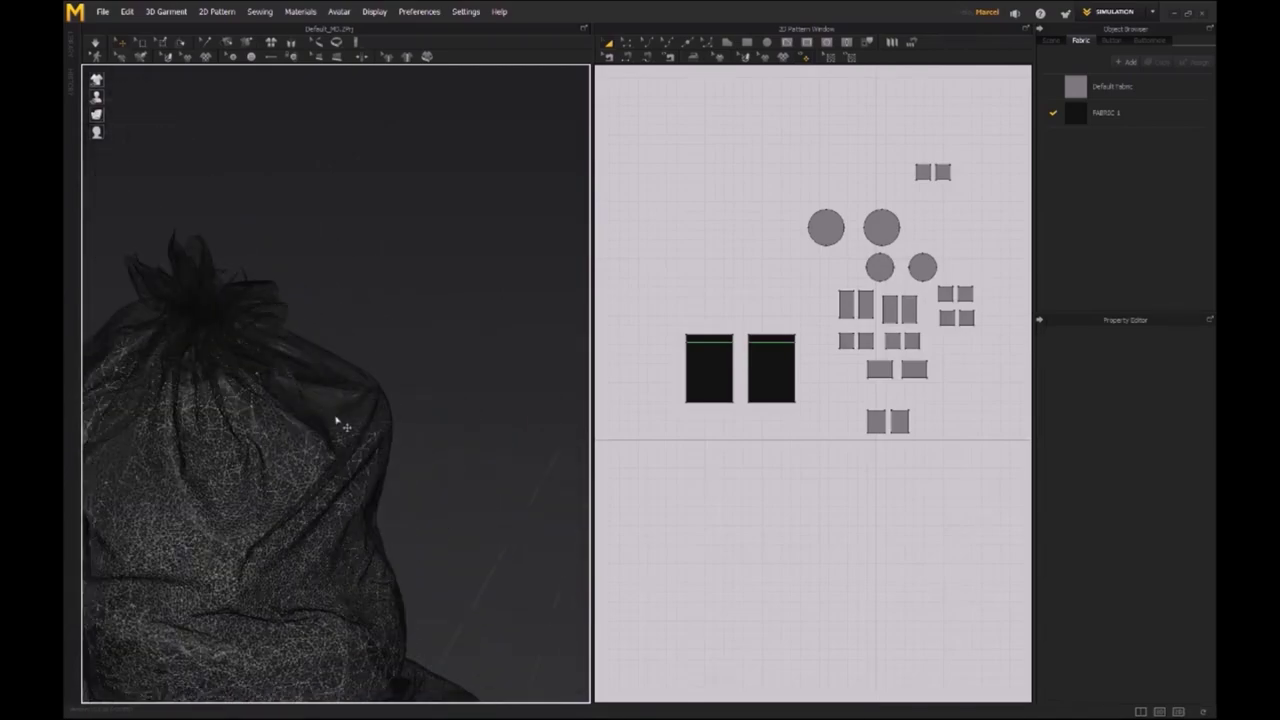
scroll(337, 422, "down", 5)
right_click_drag(340, 354, 311, 367)
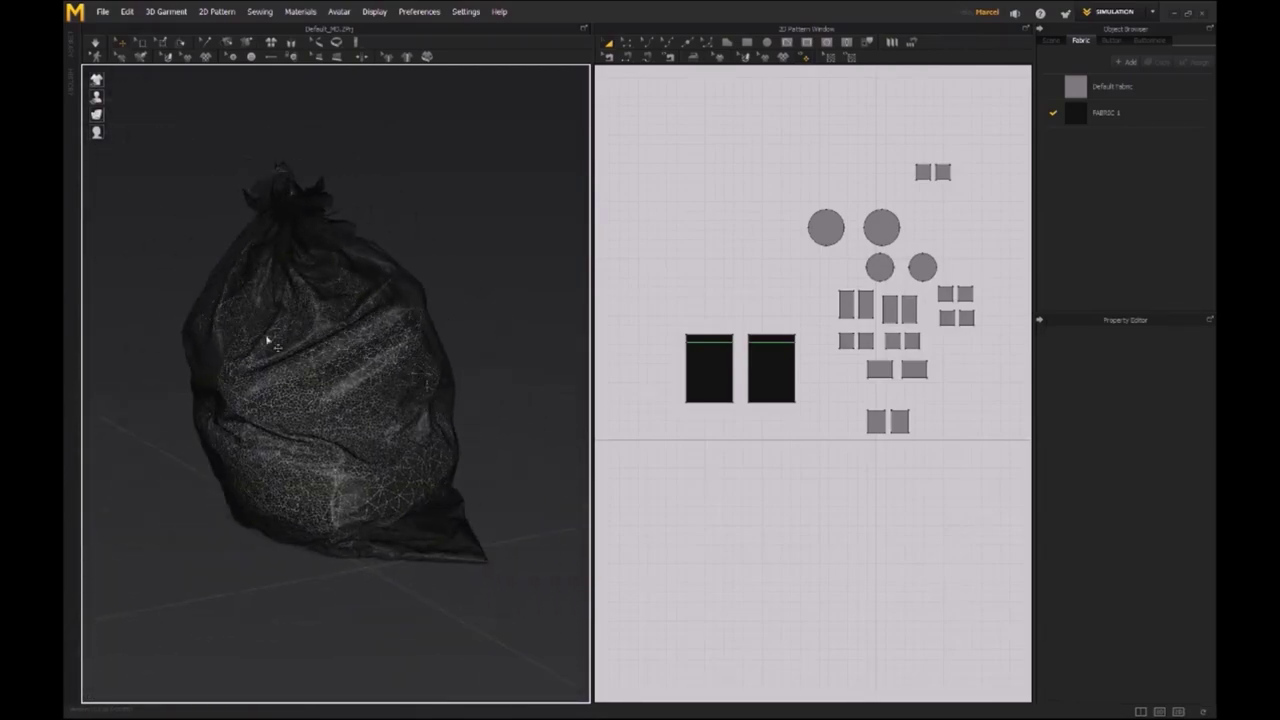
- Duplicate both garbage bag panels and place the copies in the 2D pattern beside the originals
middle_click_drag(615, 261, 698, 220)
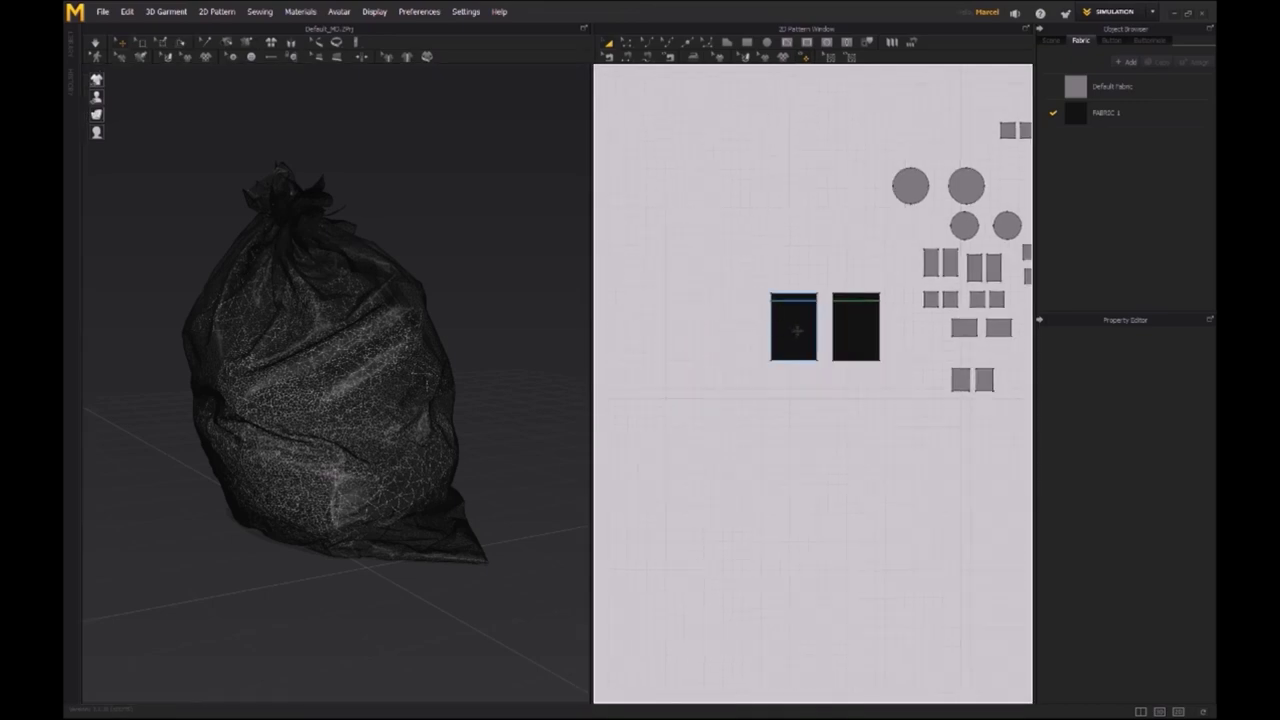
left_click(797, 331)
left_click(866, 339, "shift")
middle_click_drag(872, 358, 901, 350)
key("ctrl+v")
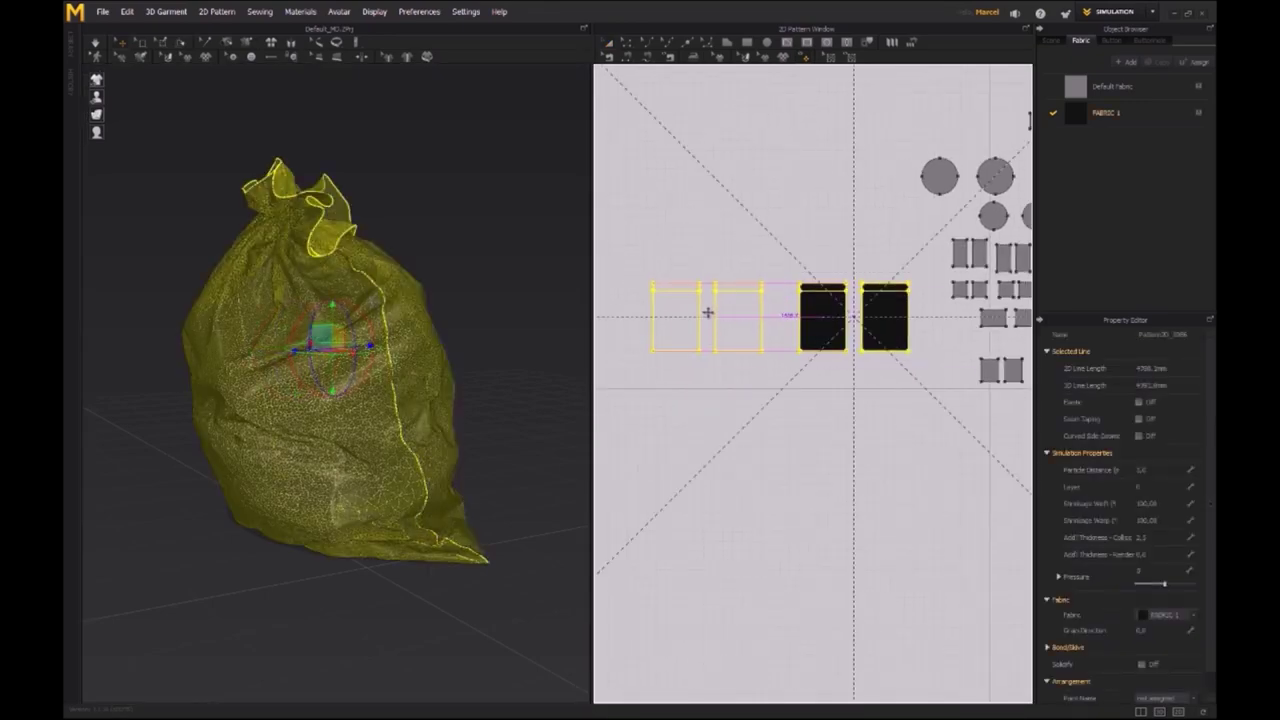
left_click(657, 317)
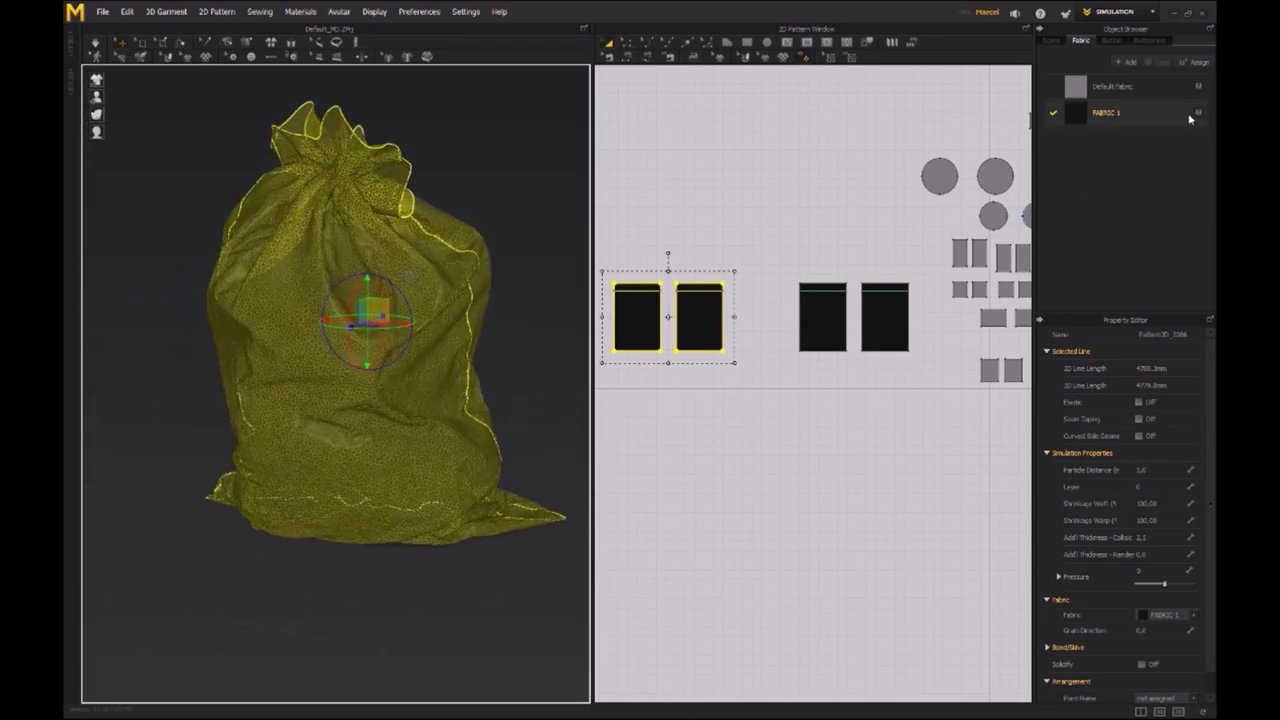
- Raise the particle distance of the two copied bag panels for a much coarser mesh
left_click(1150, 470)
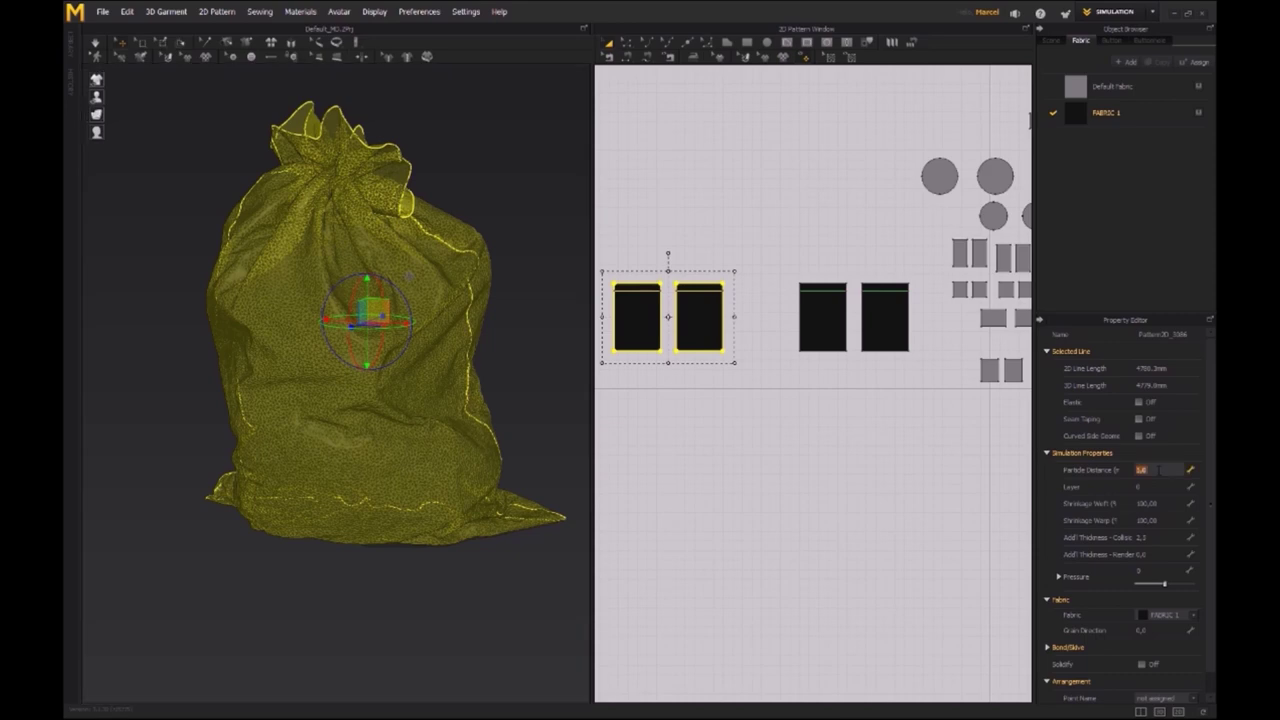
type("10")
key("Return")
- Move the copied bag horizontally out of the original bag in the 3D scene
right_click_drag(550, 338, 420, 380)
middle_click_drag(420, 380, 434, 417)
scroll(436, 420, "down", 8)
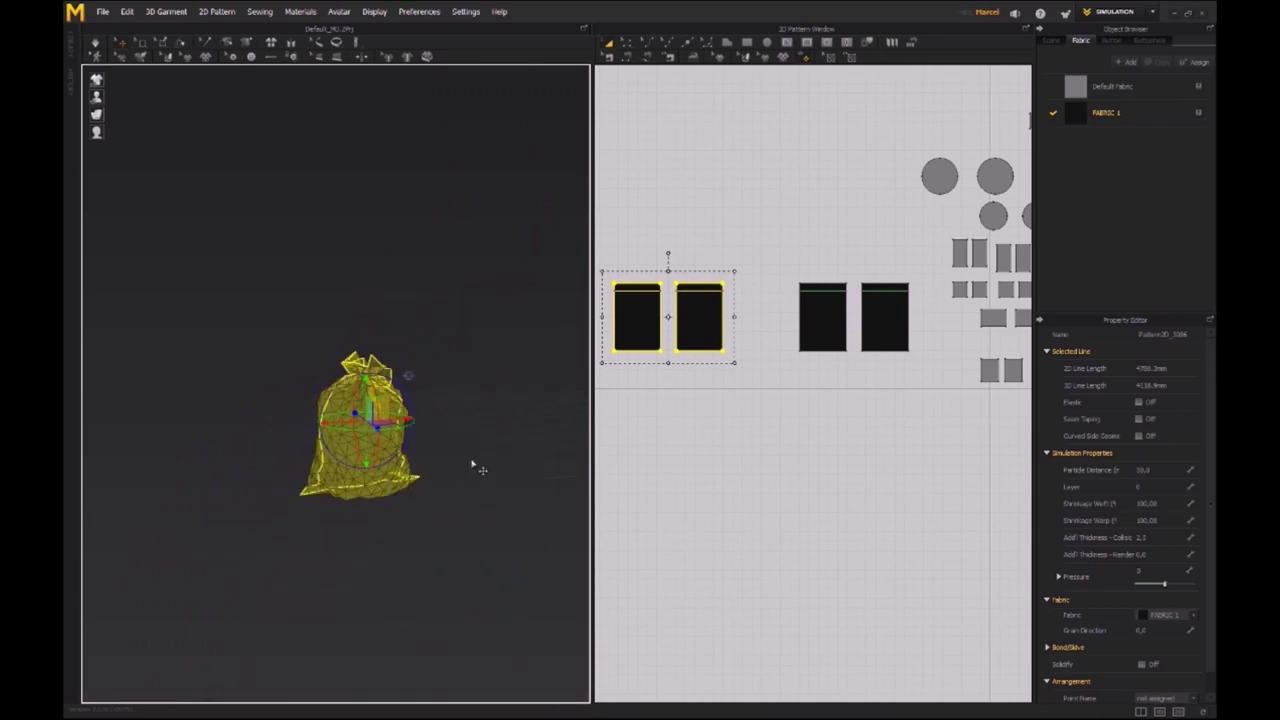
middle_click_drag(472, 469, 357, 384)
right_click_drag(357, 384, 391, 437)
middle_click_drag(391, 437, 288, 451)
left_click_drag(182, 367, 552, 357)
right_click_drag(552, 357, 504, 347)
middle_click_drag(504, 347, 296, 360)
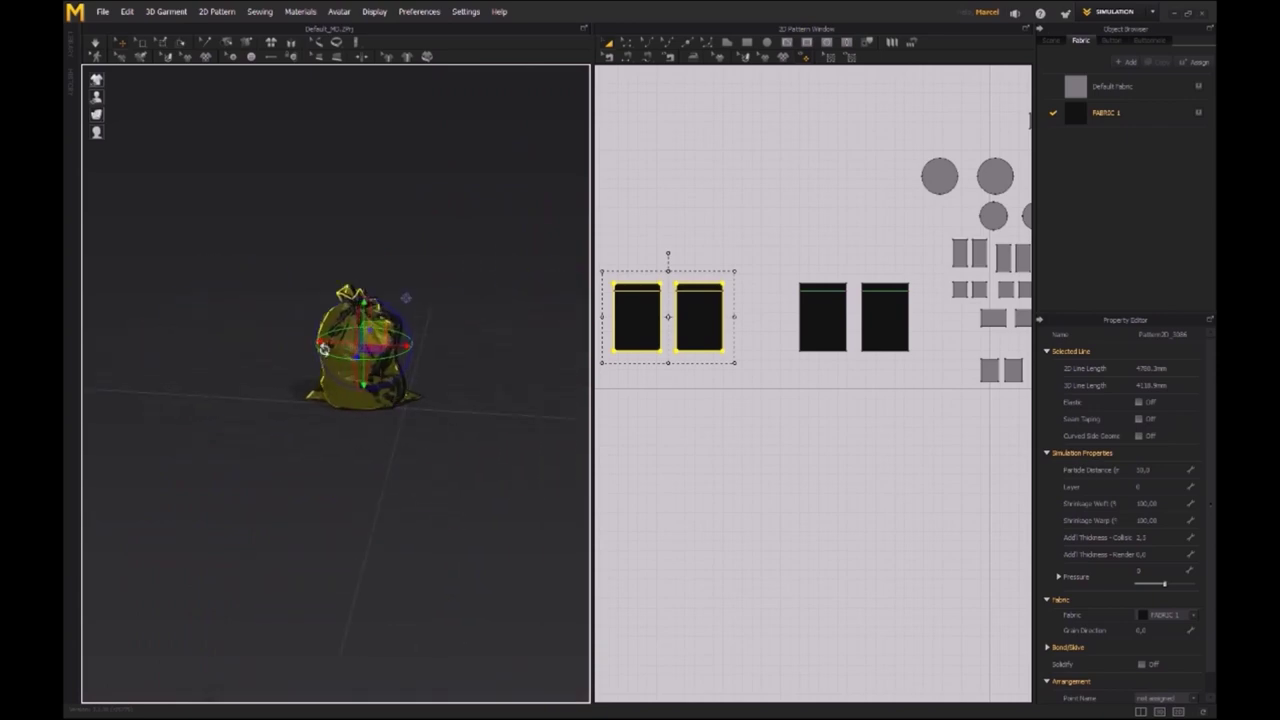
scroll(466, 320, "up", 6)
middle_click_drag(484, 318, 417, 343)
scroll(410, 340, "up", 2)
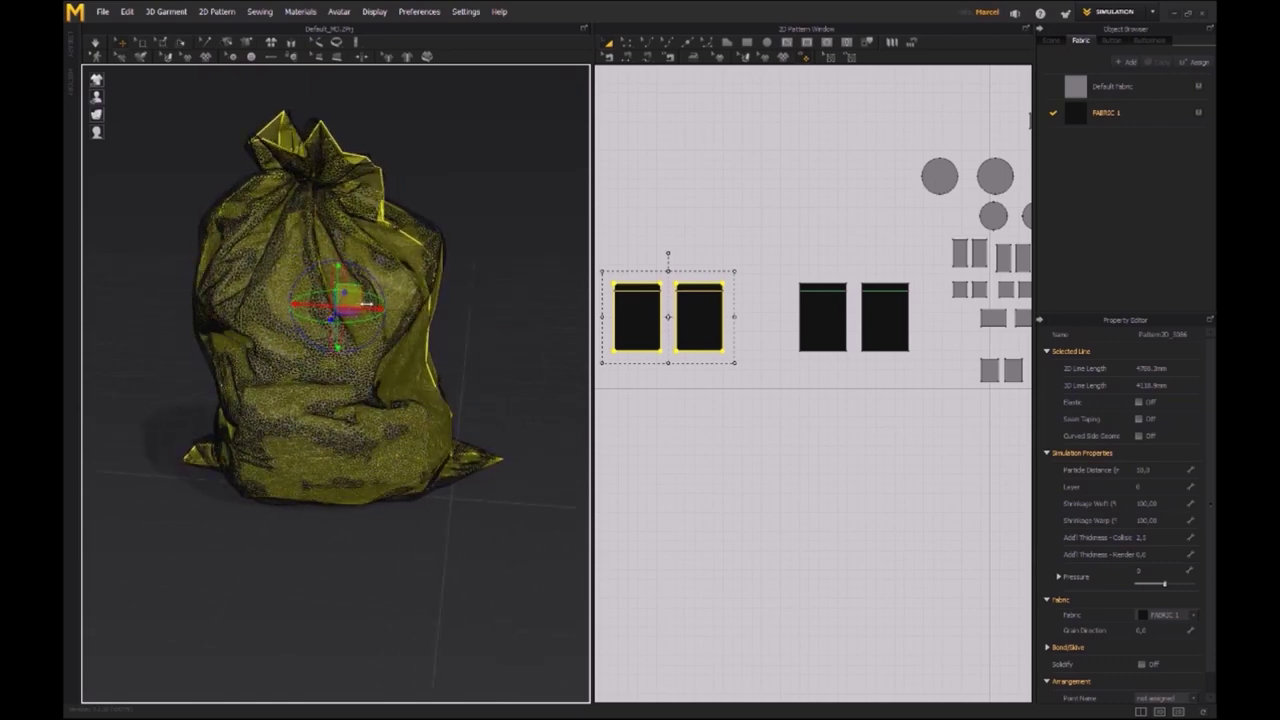
left_click_drag(367, 303, 115, 297)
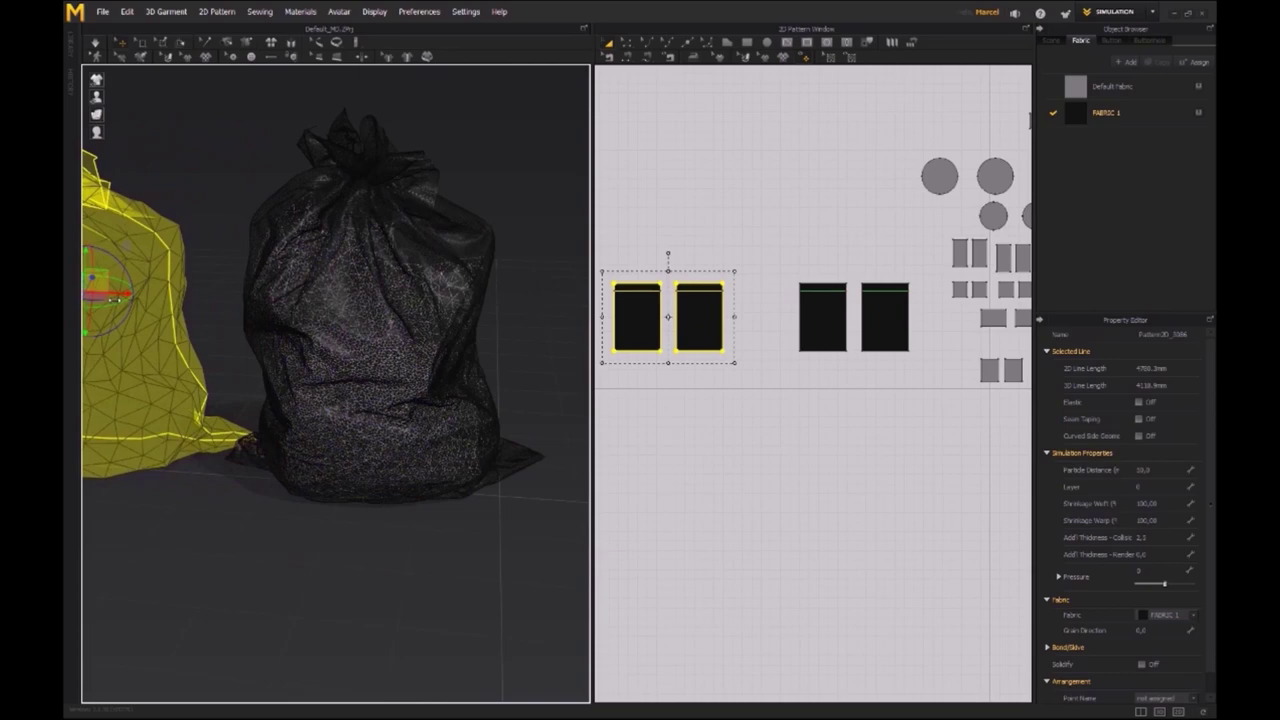
- Shift the copied bag slightly farther from the original so the two stand apart
middle_click_drag(220, 331, 363, 360)
right_click_drag(363, 360, 371, 368)
middle_click_drag(371, 368, 414, 371)
scroll(414, 371, "down", 1)
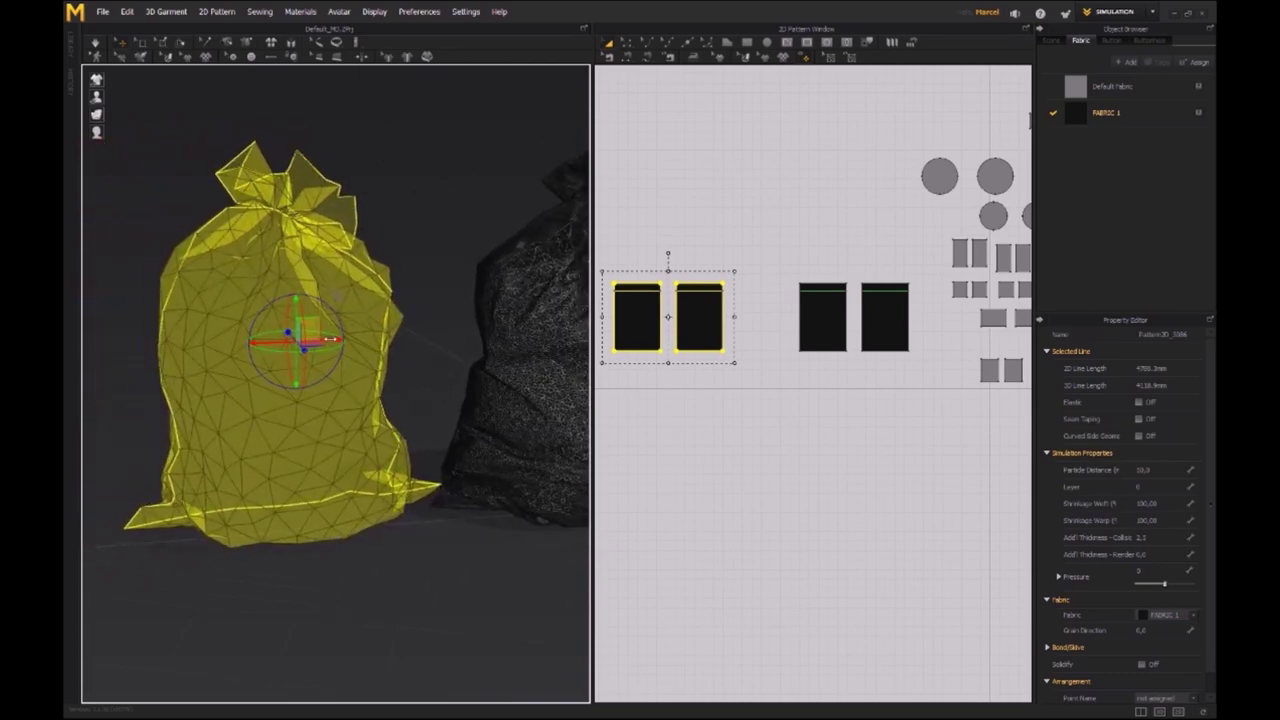
left_click_drag(330, 339, 288, 340)
middle_click_drag(371, 392, 347, 352)
right_click_drag(366, 370, 420, 399)
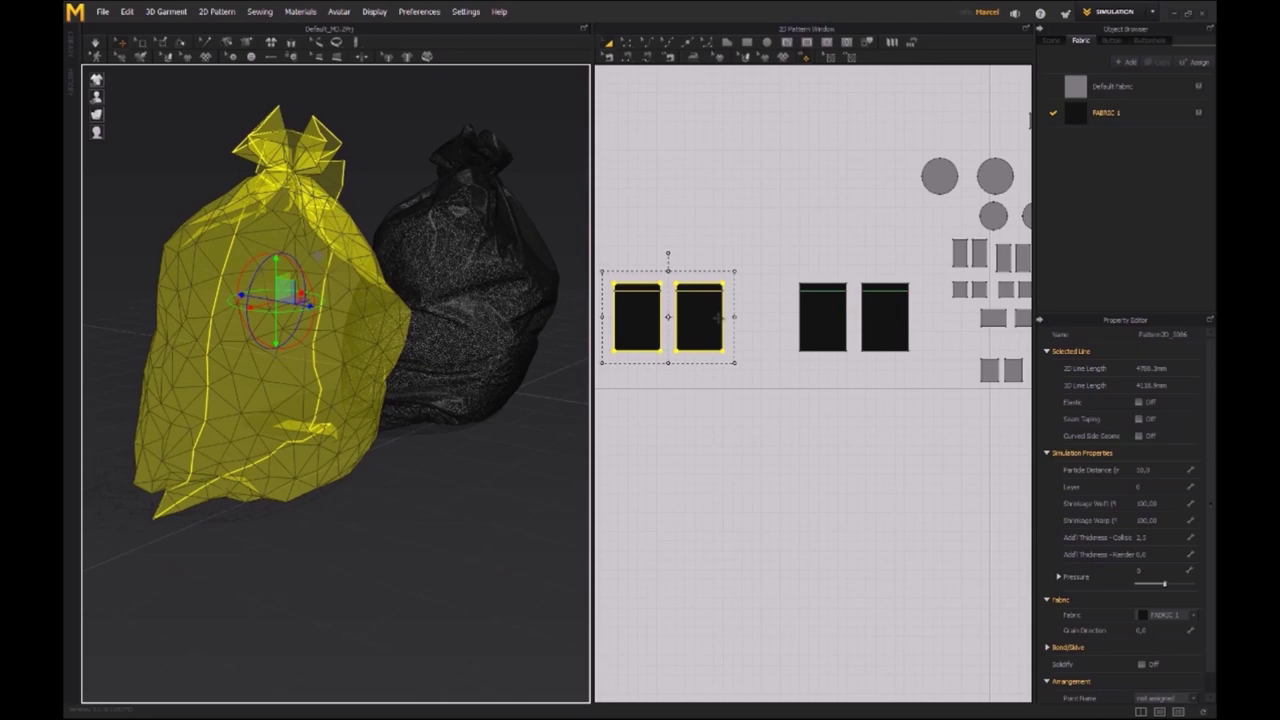
- Refine the mesh of the copied bag by setting the particle distance of its panels to 25
left_click(1170, 470)
type("30")
key("Return")
double_click(1158, 469)
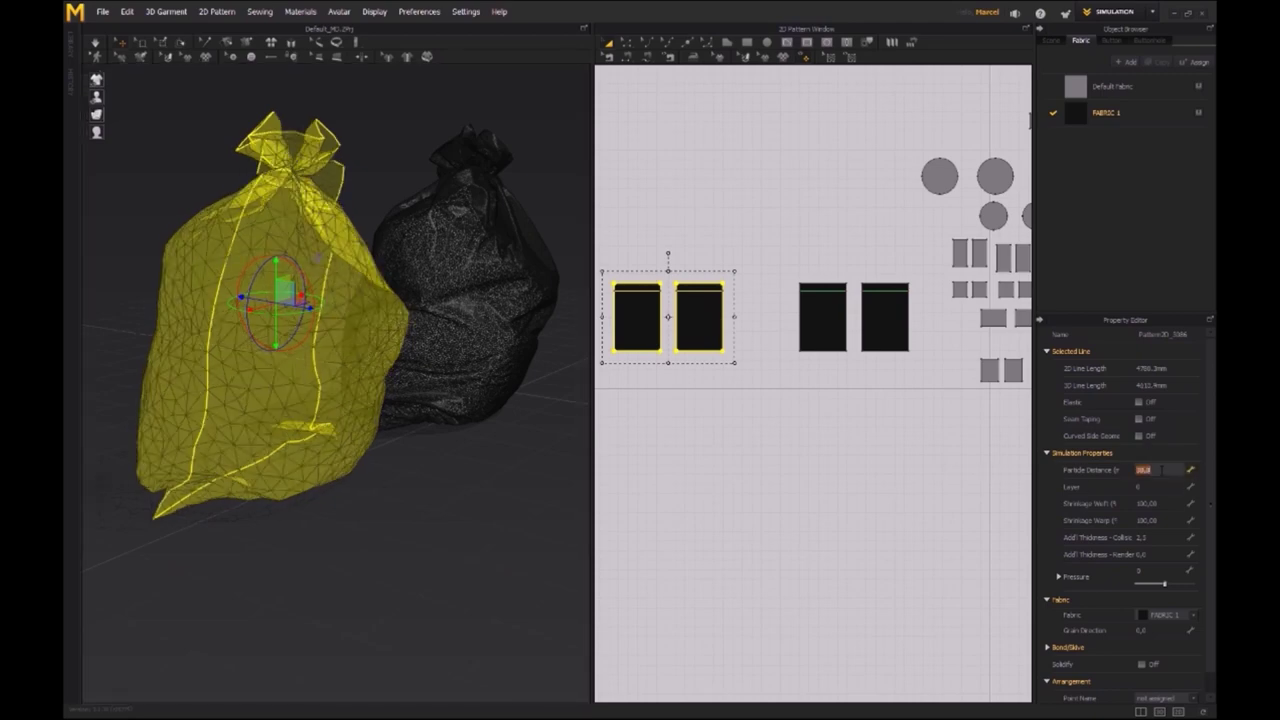
key("Return")
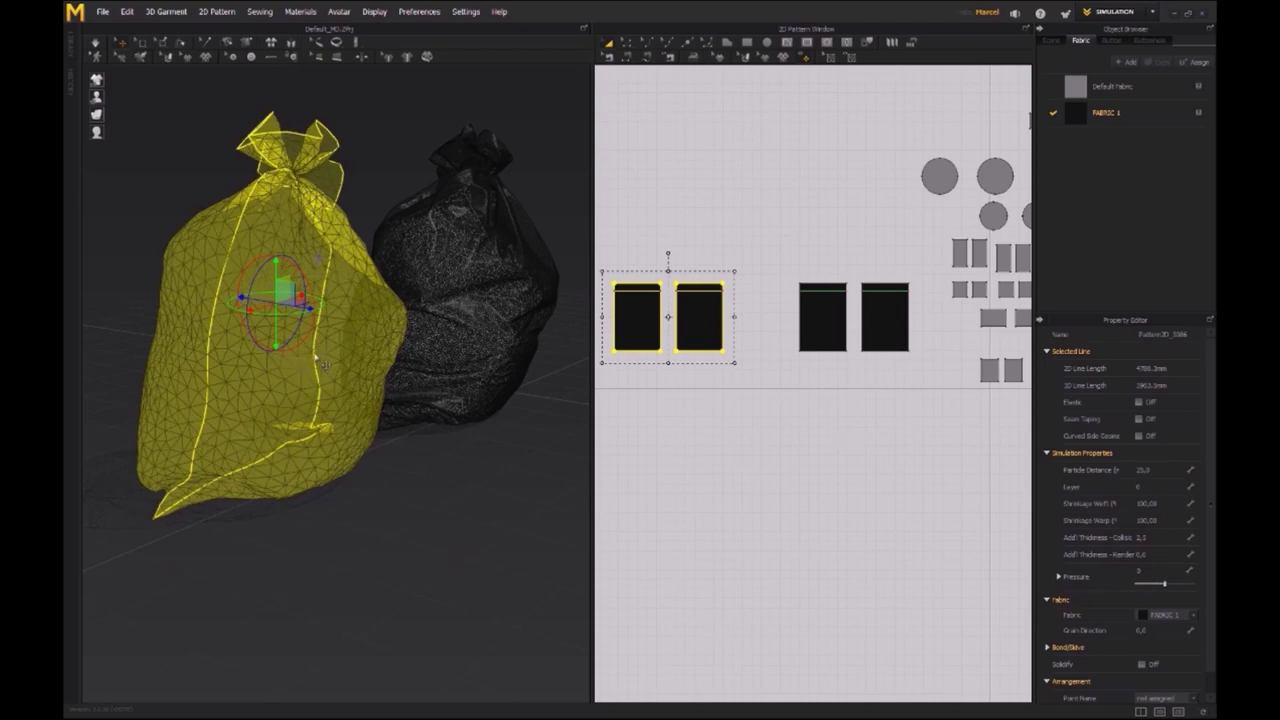
- Deselect the copied bag and compare its coarse mesh with the dense mesh of the original
right_click_drag(315, 356, 209, 331)
middle_click_drag(209, 331, 349, 368)
left_click(425, 229)
middle_click_drag(400, 406, 395, 444)
right_click_drag(395, 445, 279, 401)
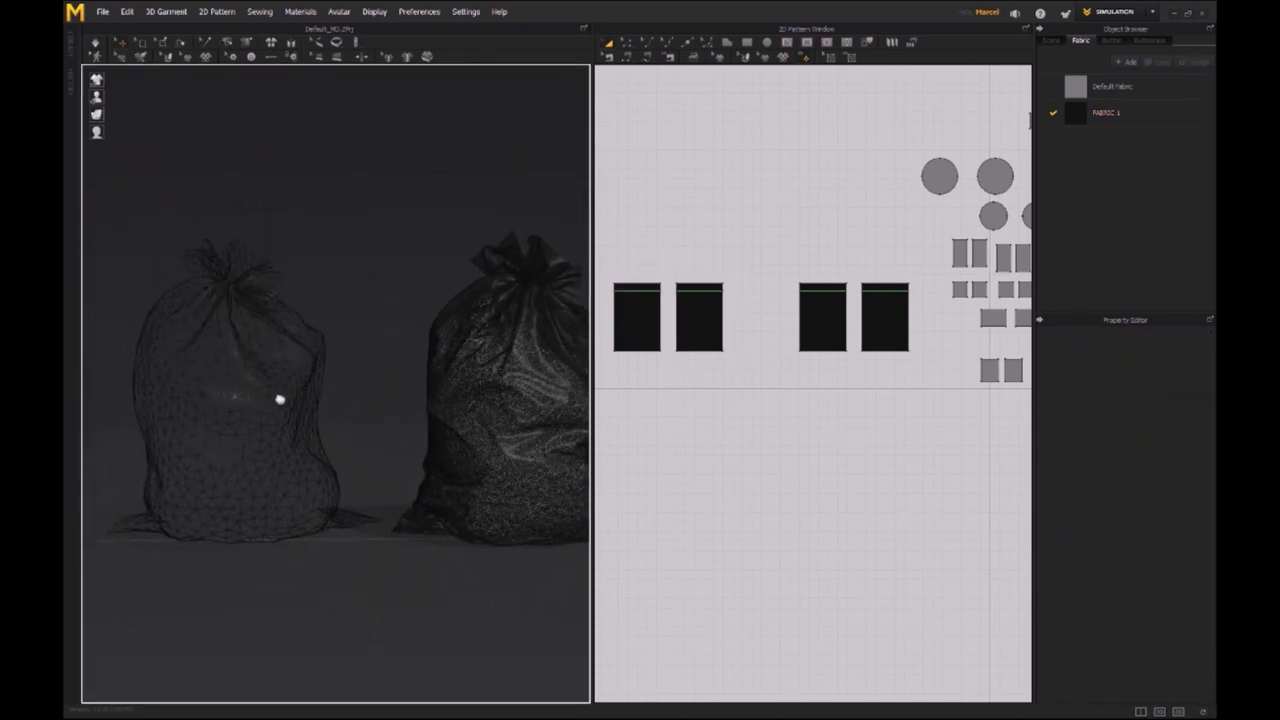
middle_click_drag(286, 391, 300, 345)
scroll(296, 338, "down", 3)
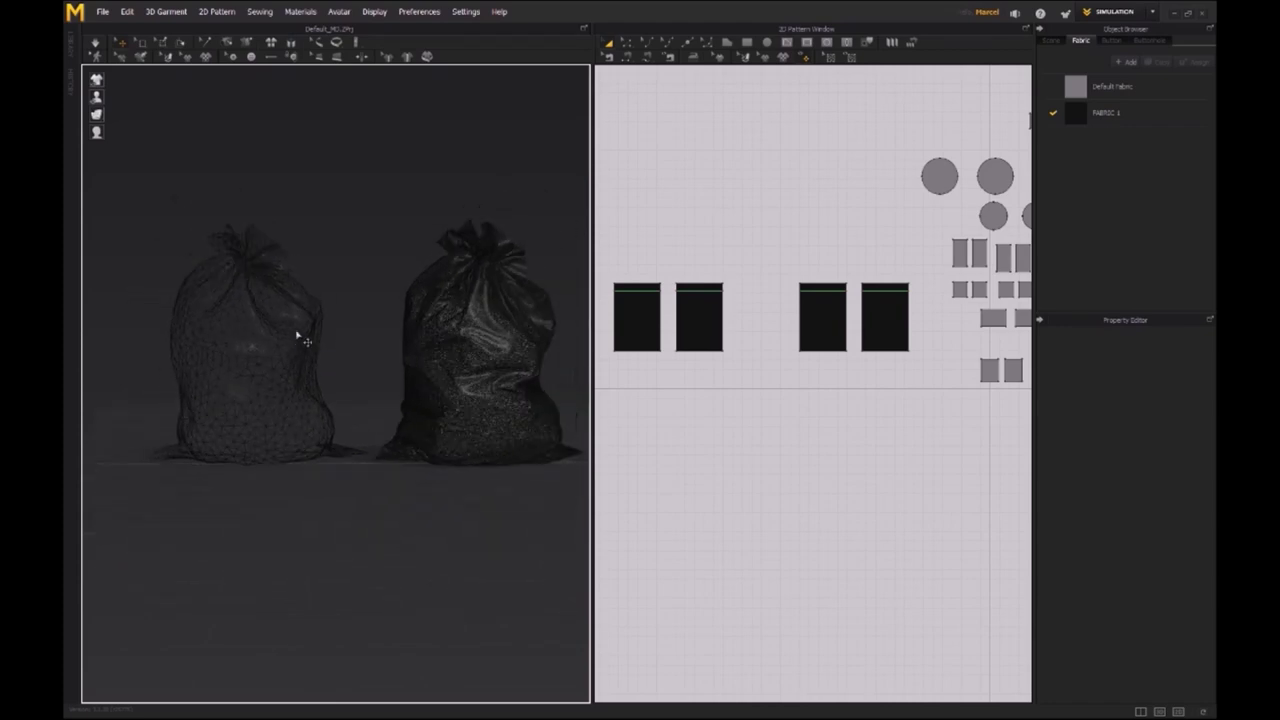
right_click_drag(297, 337, 223, 256)
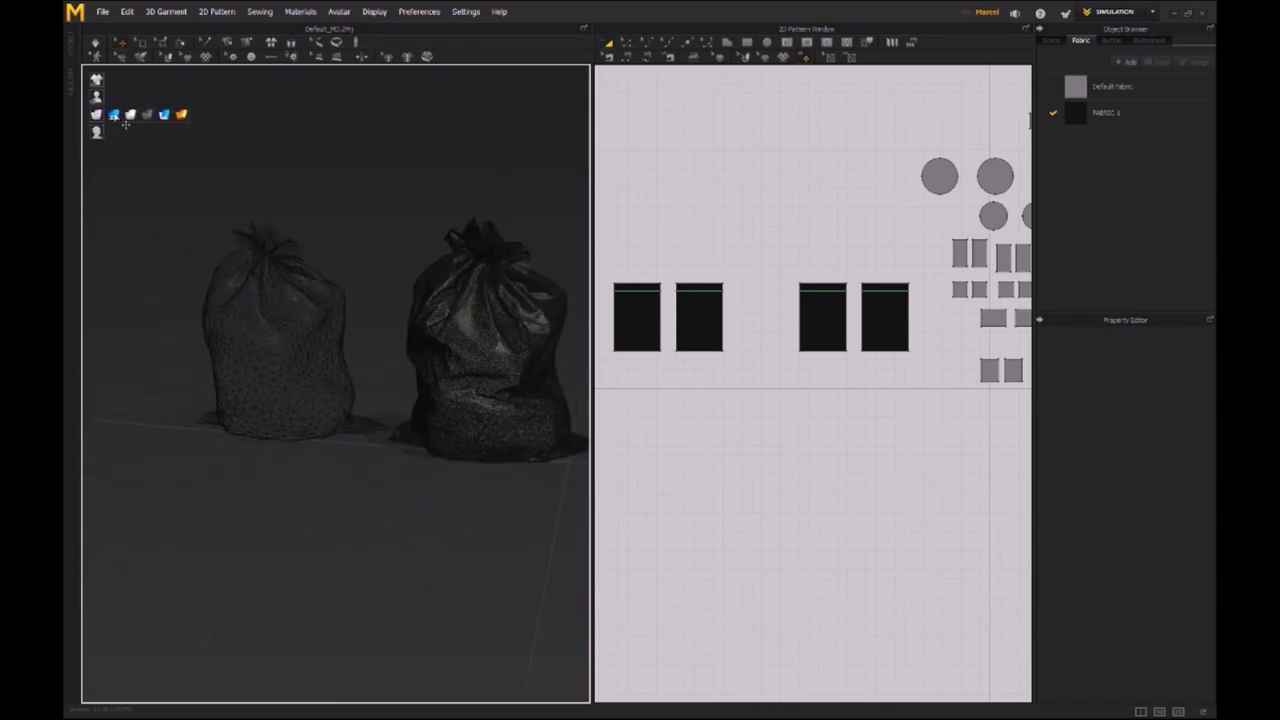
- Restore the textured surface display and compare the shading and folds of both bags from several angles
left_click(114, 118)
middle_click_drag(472, 248, 427, 296)
right_click_drag(437, 302, 486, 354)
scroll(461, 375, "up", 5)
scroll(461, 375, "down", 5)
right_click_drag(403, 371, 341, 378)
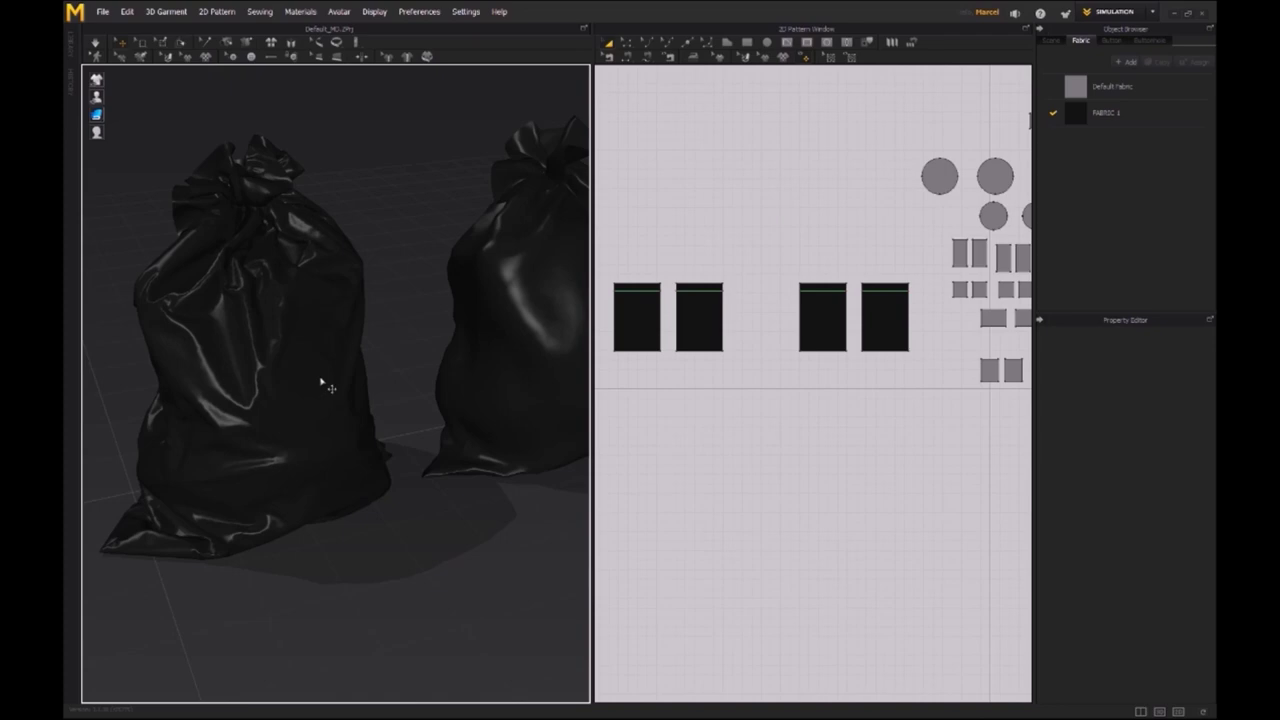
right_click_drag(312, 376, 262, 279)
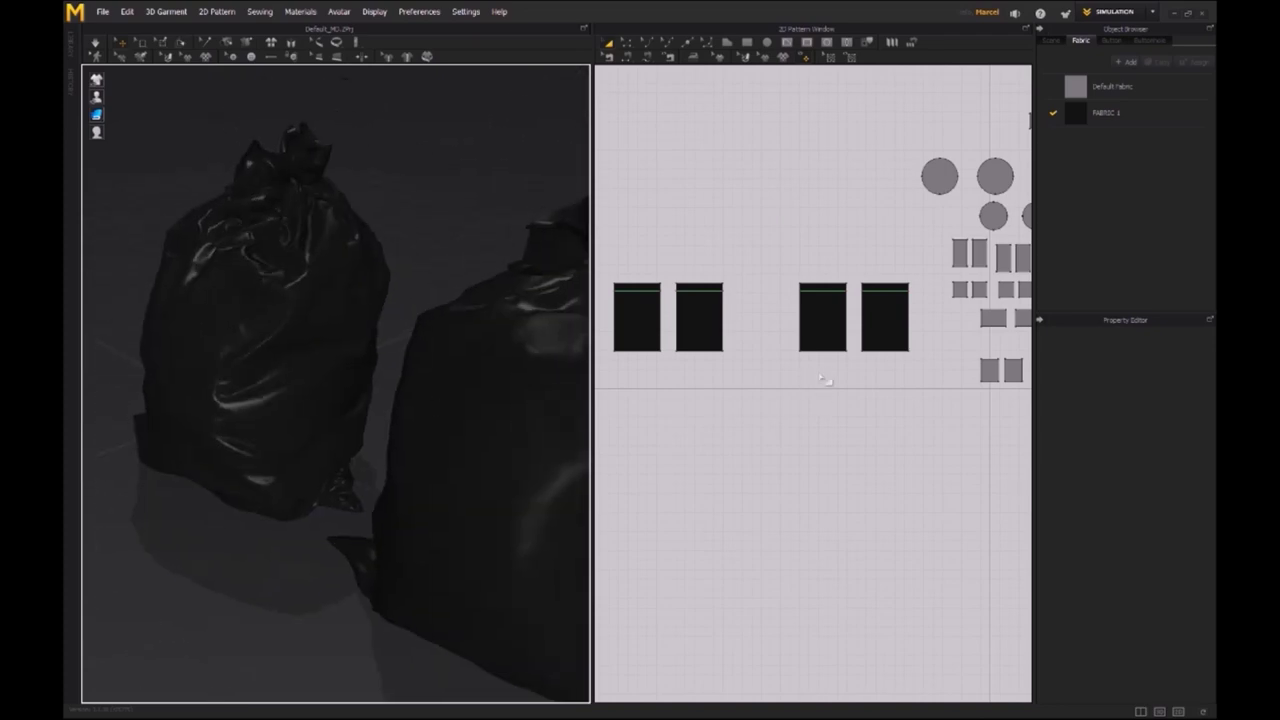
- Examine the folds, neck and highlights of the detailed original bag from all around
left_click(840, 328)
left_click(864, 349, "shift")
right_click_drag(553, 575, 387, 381)
left_click(387, 381)
right_click_drag(214, 323, 240, 363)
middle_click_drag(240, 363, 310, 375)
right_click_drag(312, 378, 397, 348)
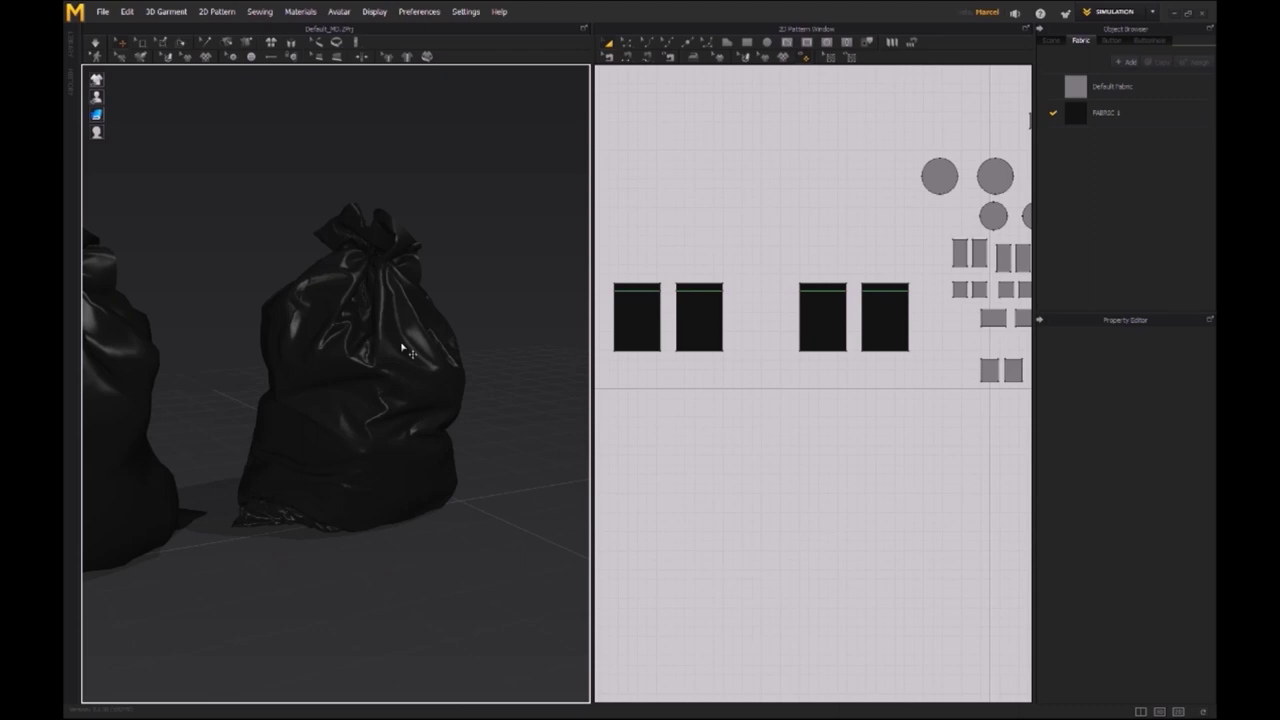
right_click_drag(377, 347, 383, 409)
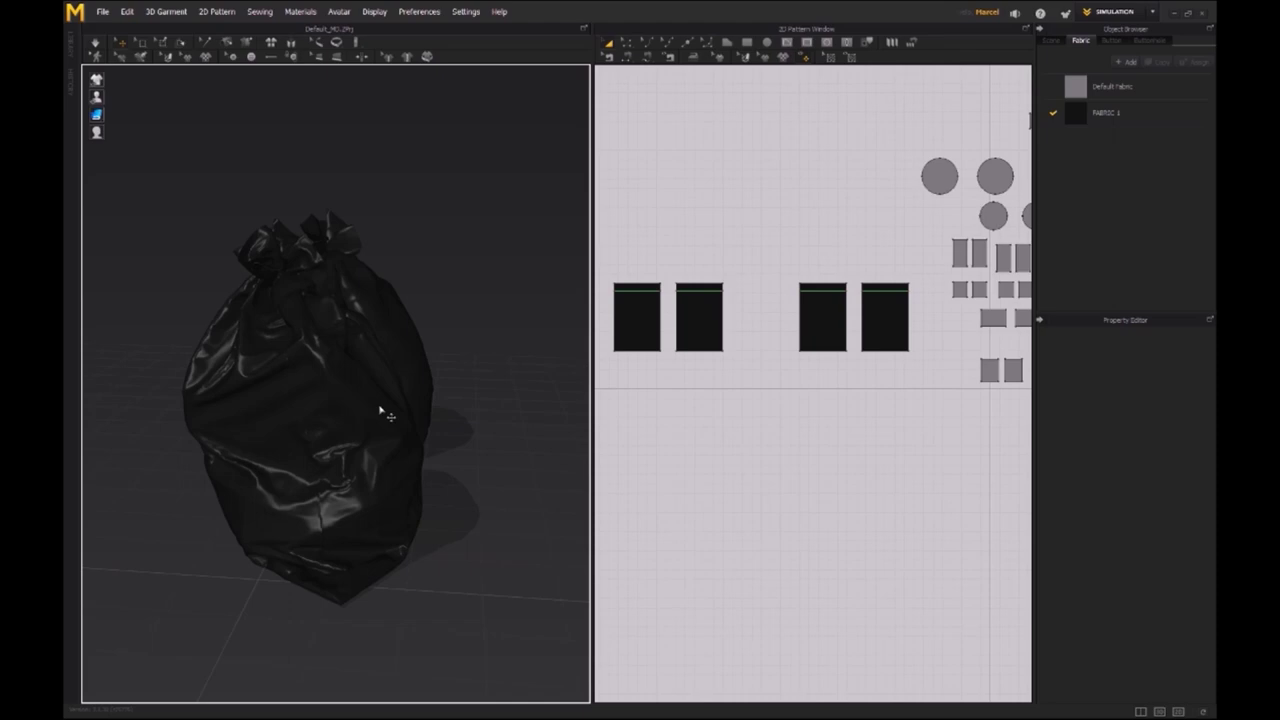
right_click_drag(289, 309, 251, 434)
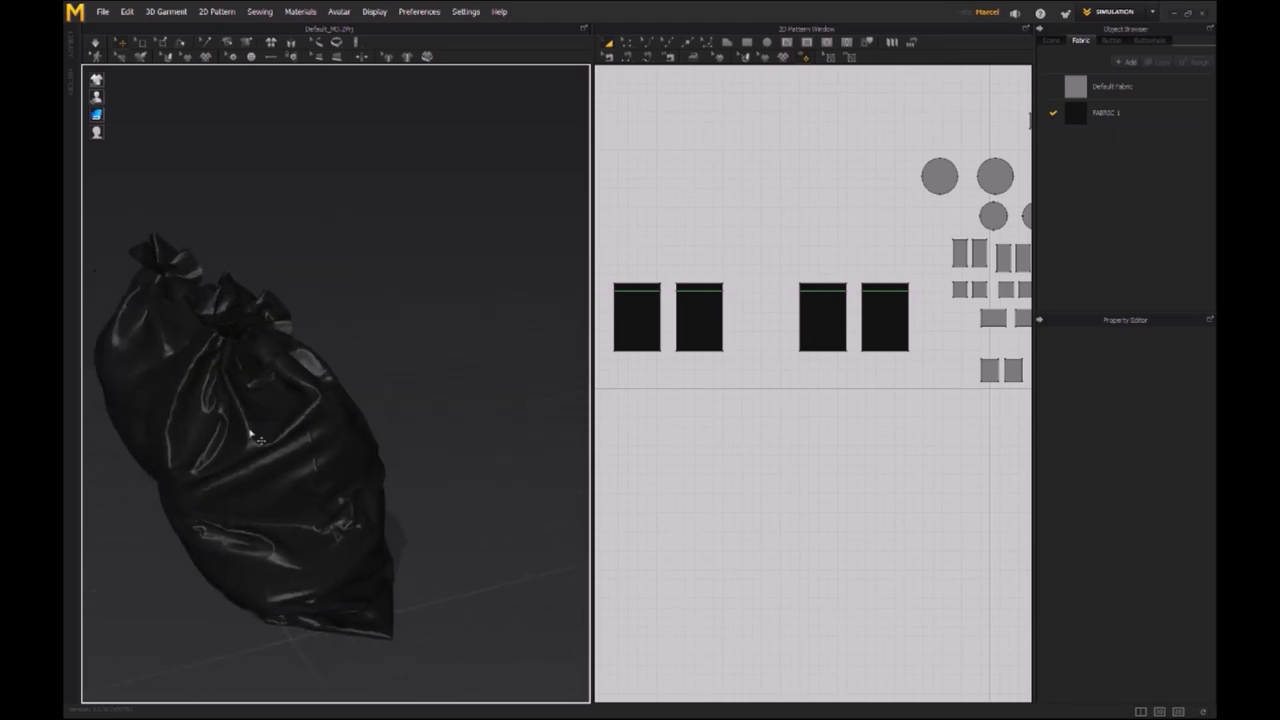